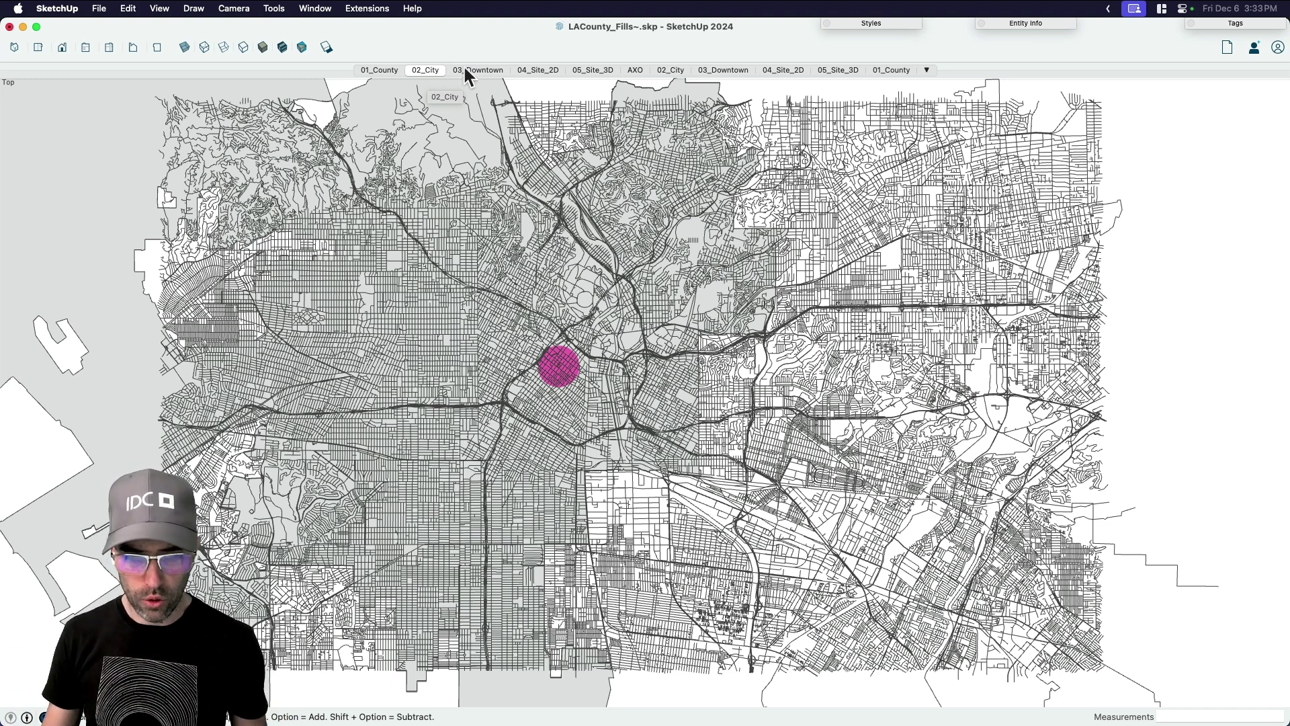
Show the 03_Downtown scene and compare the map with the GIS-Parcels and GIS-Roads tags turned off and on.
click(483, 70)
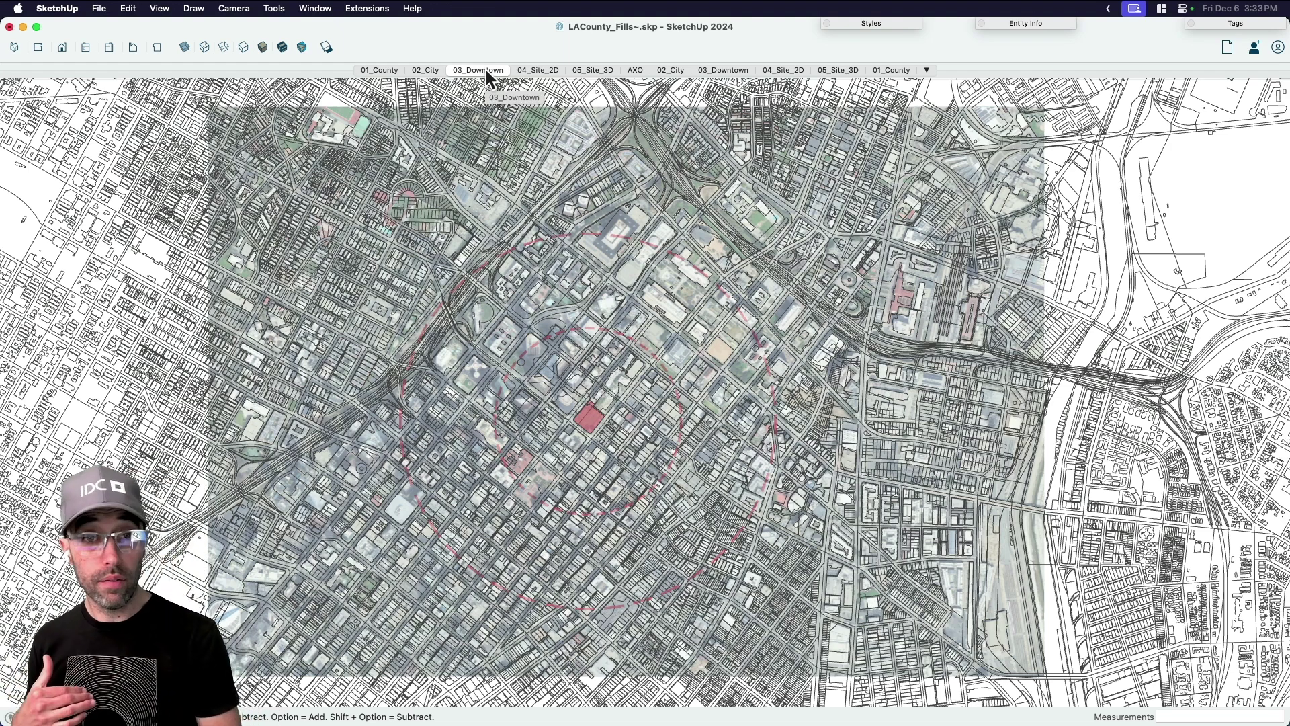
click(1244, 25)
click(1097, 212)
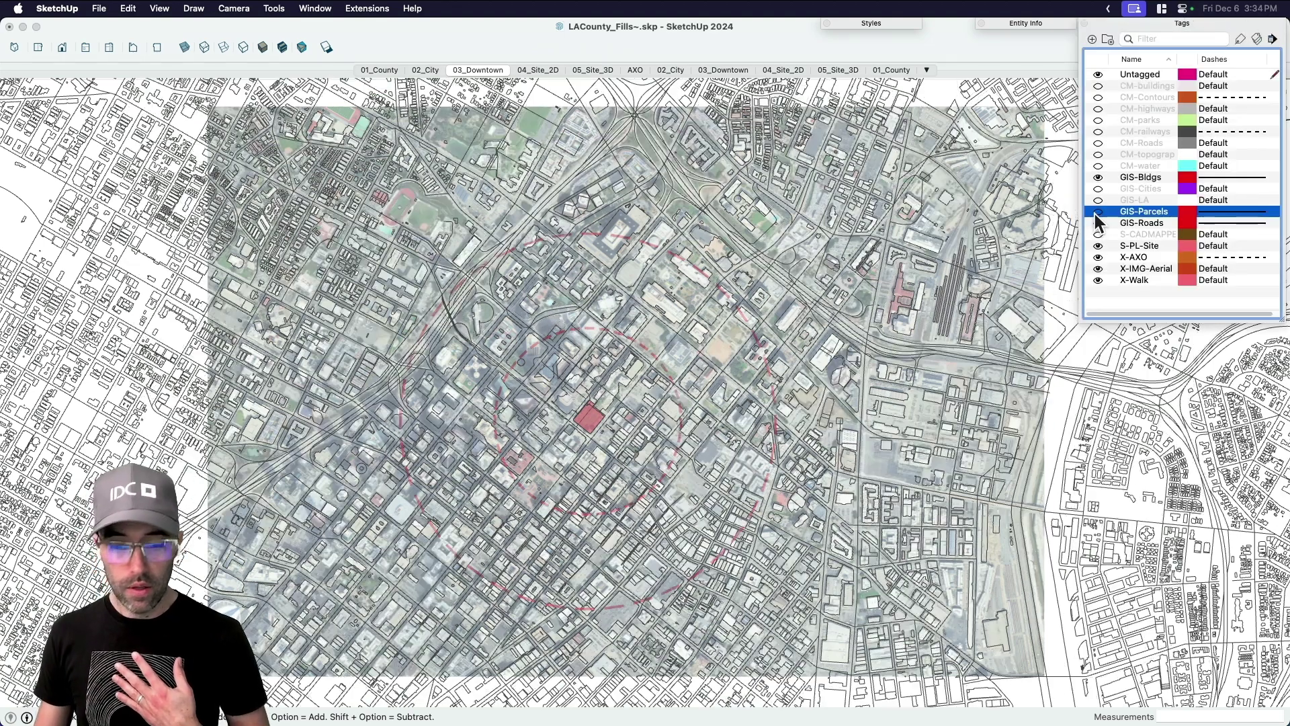
click(1096, 212)
click(1096, 212)
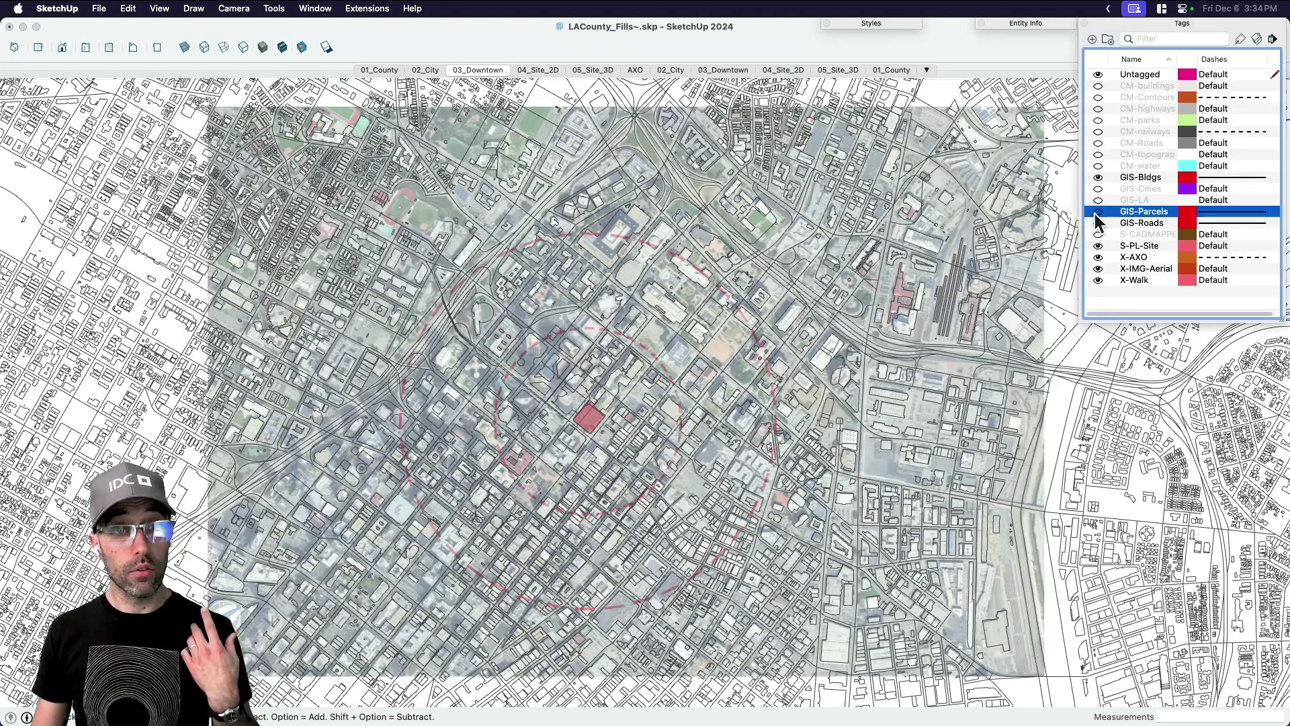
click(1096, 212)
click(1096, 212)
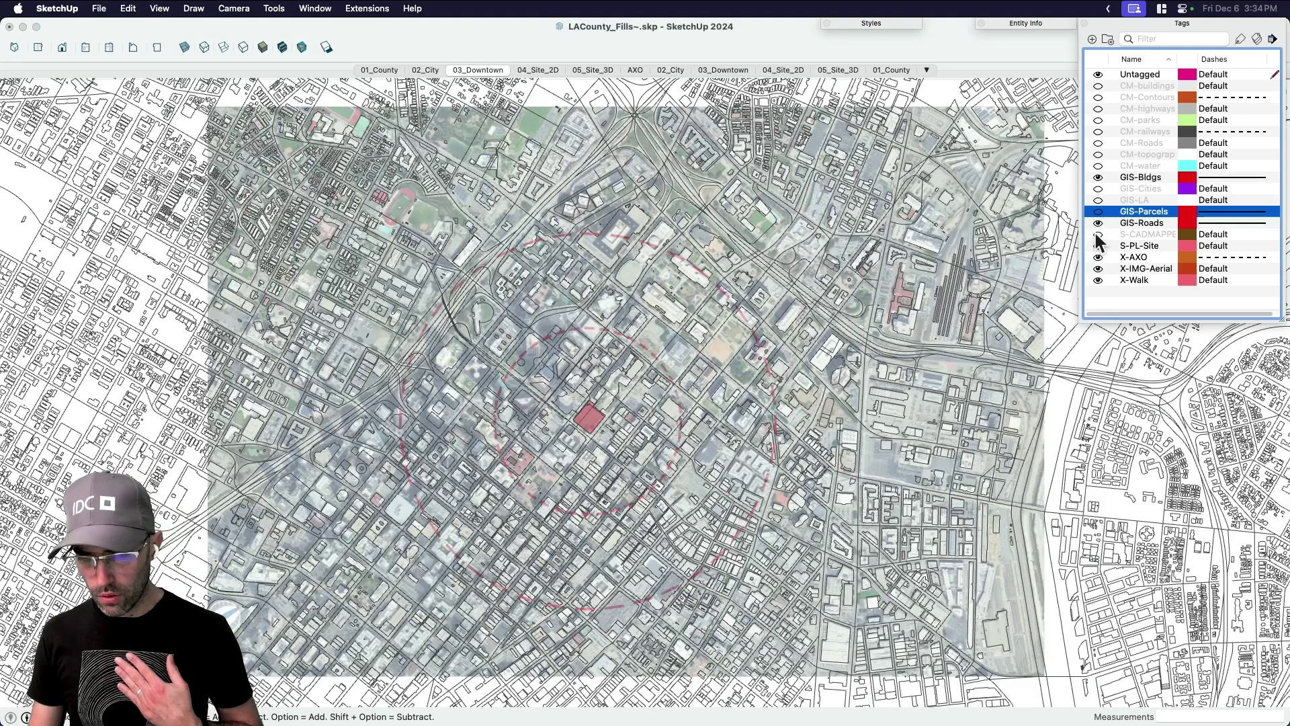
click(1098, 224)
click(1098, 224)
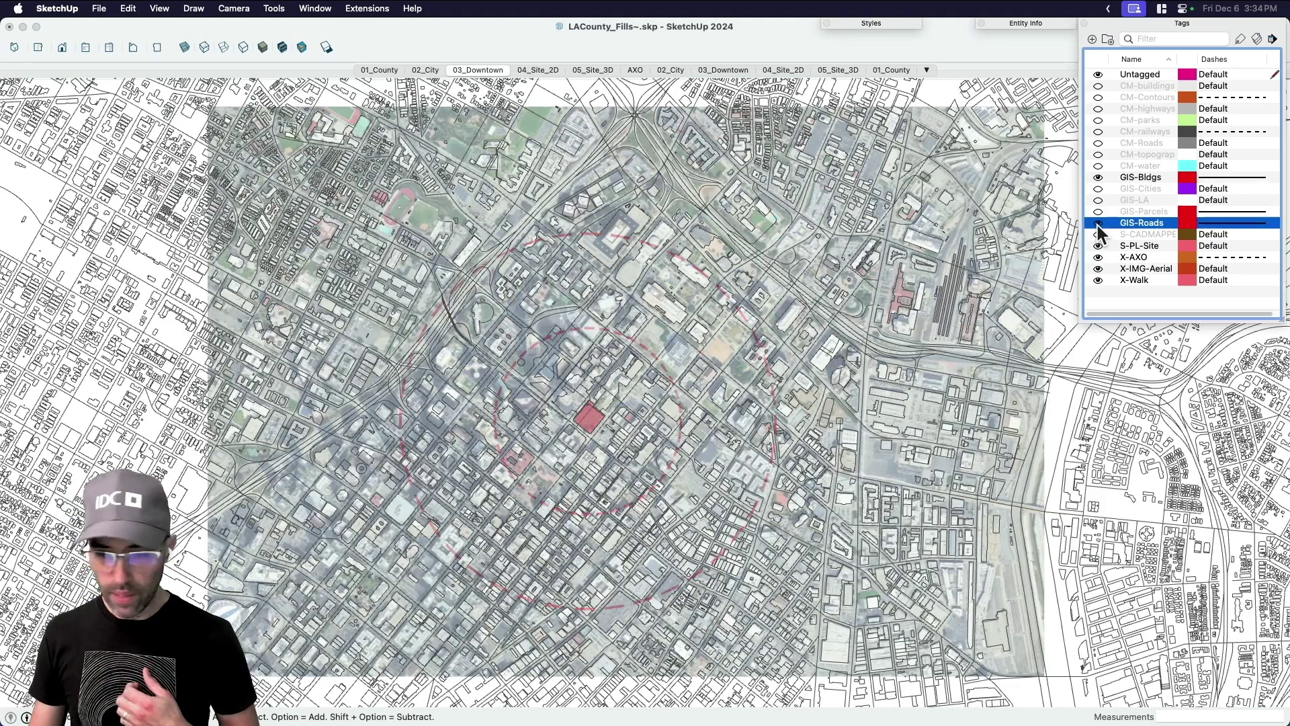
Hide the GIS-Bldgs tag and check the downtown map with the GIS-Cities and GIS-LA tags toggled.
click(1098, 178)
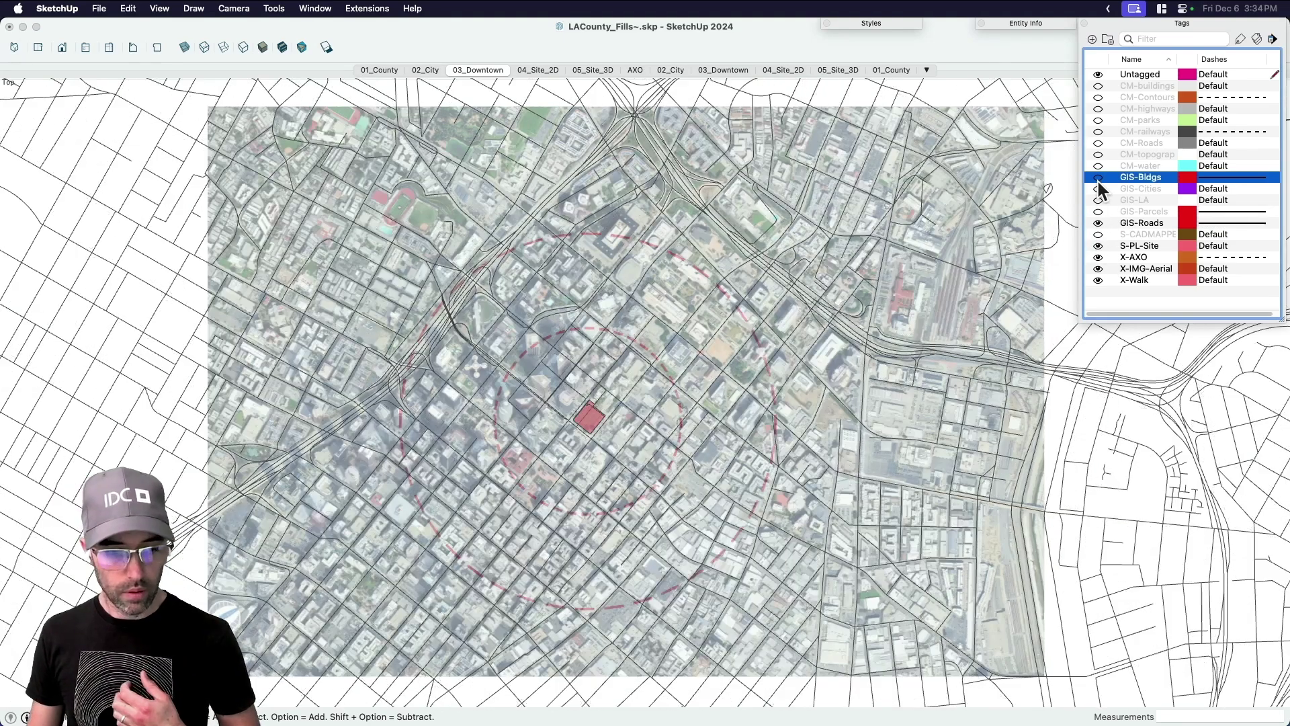
click(1098, 179)
click(1098, 180)
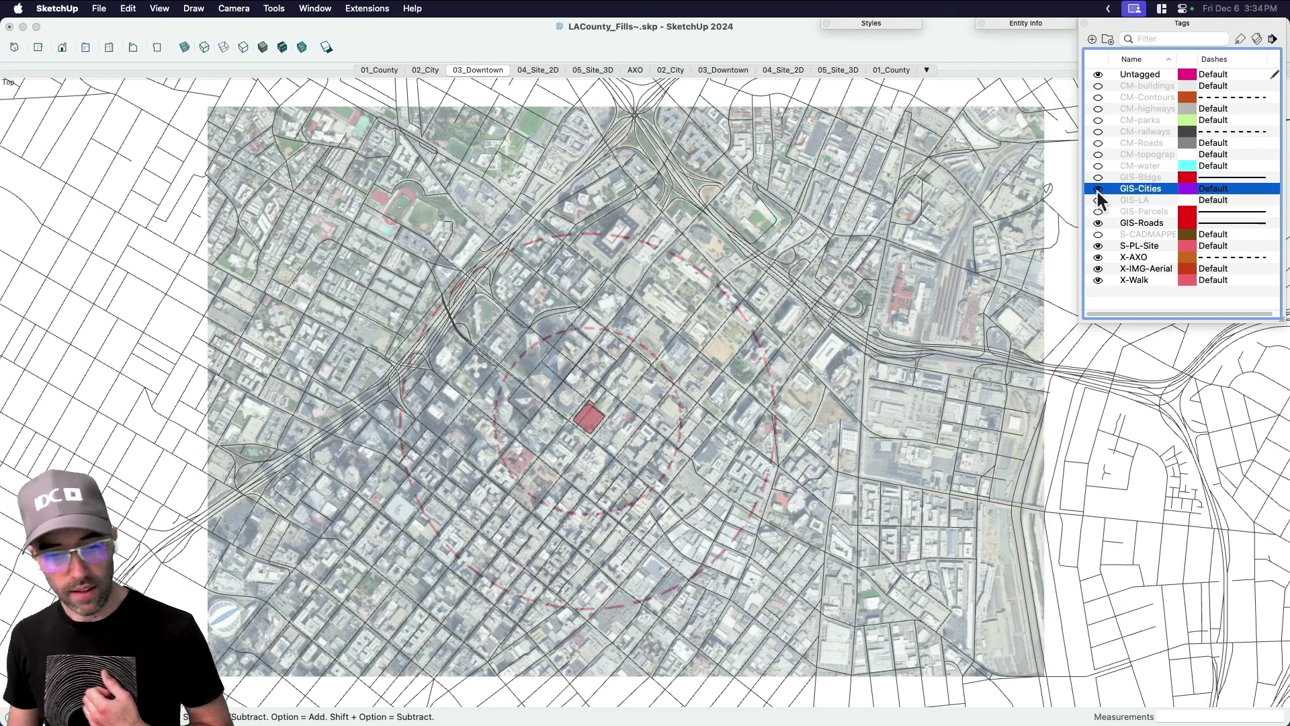
click(1098, 200)
click(1098, 199)
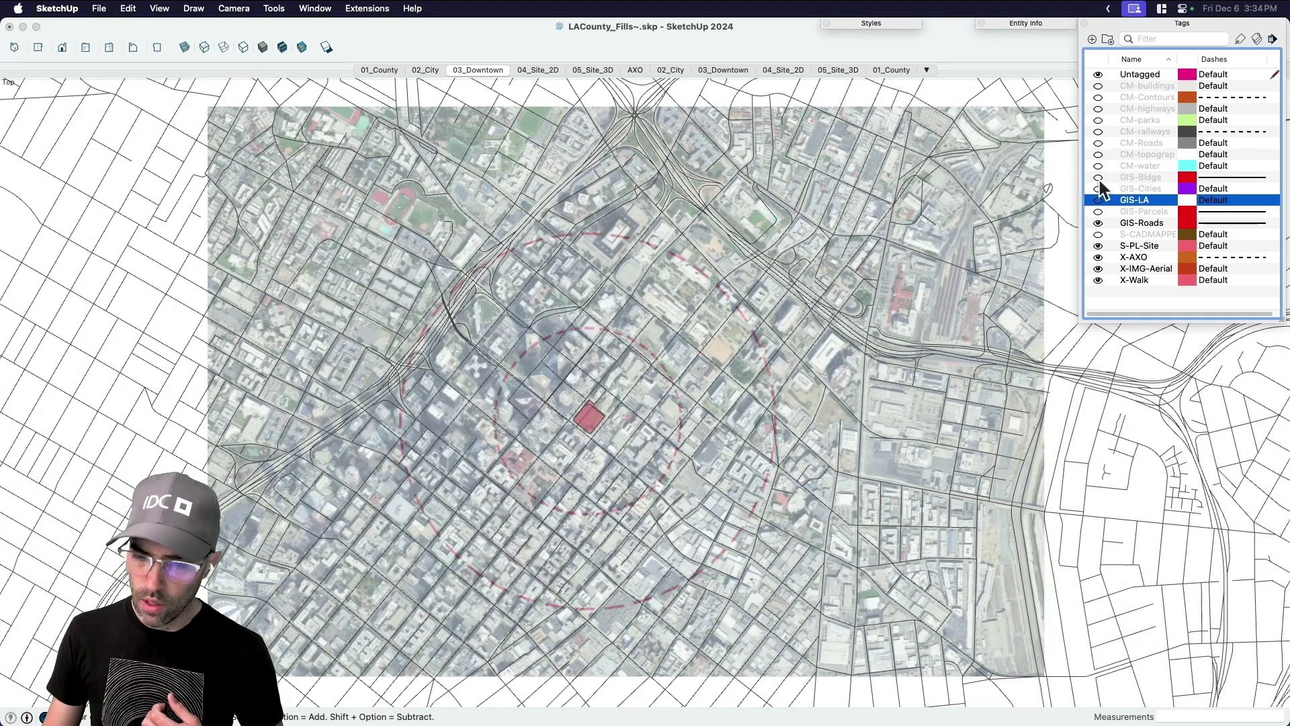
click(1183, 24)
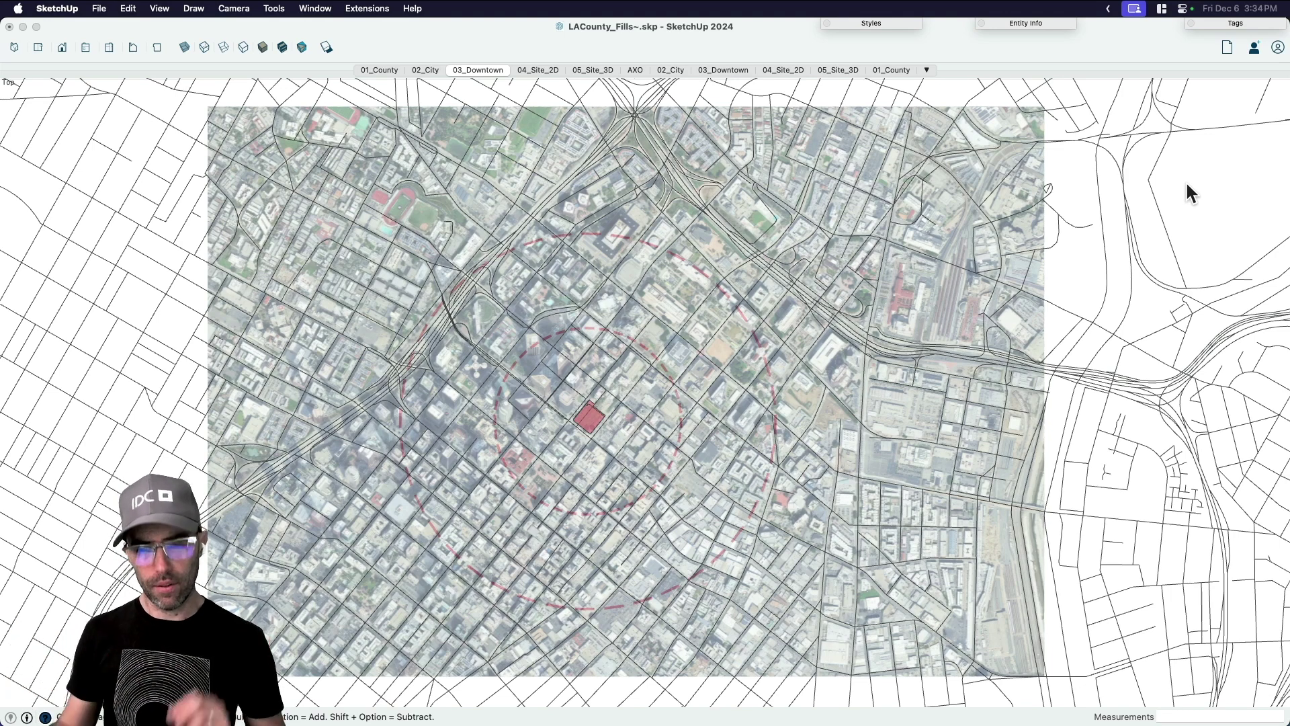
Compare the 04_Site_2D and 05_Site_3D scenes, and view the 2D scene in Hidden Line and Shaded face styles.
click(531, 70)
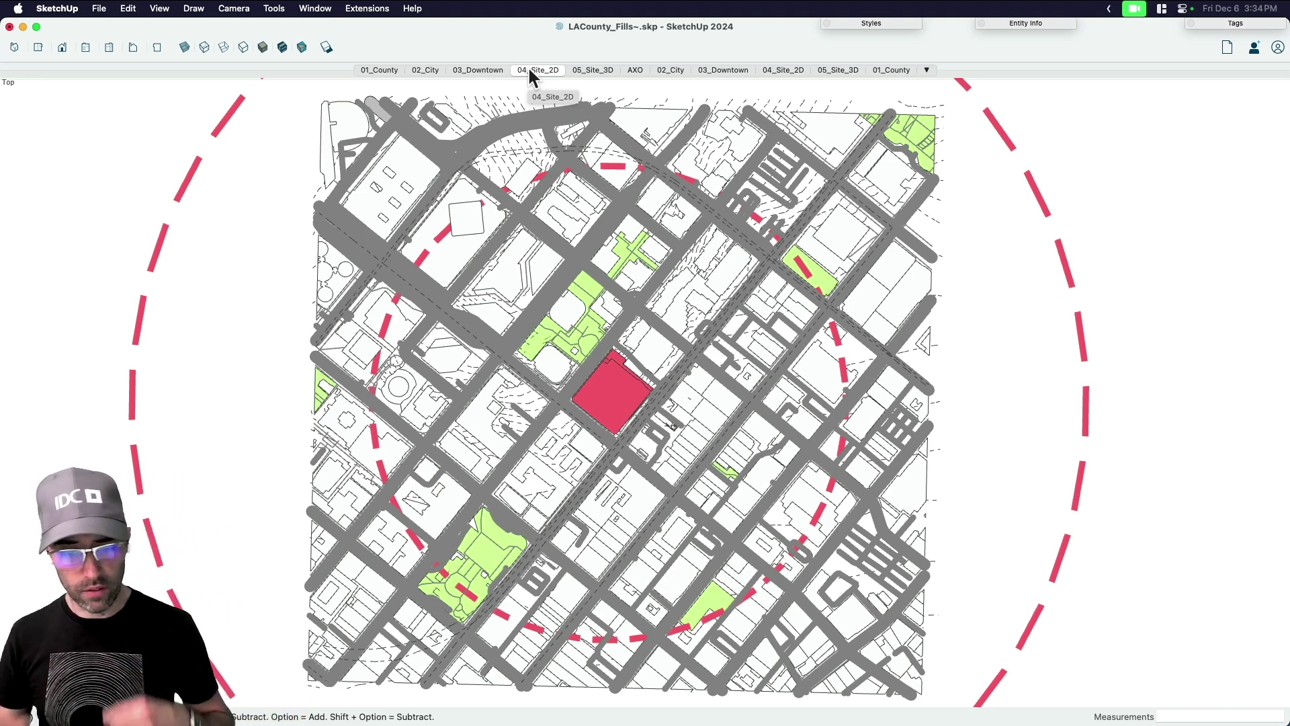
click(587, 70)
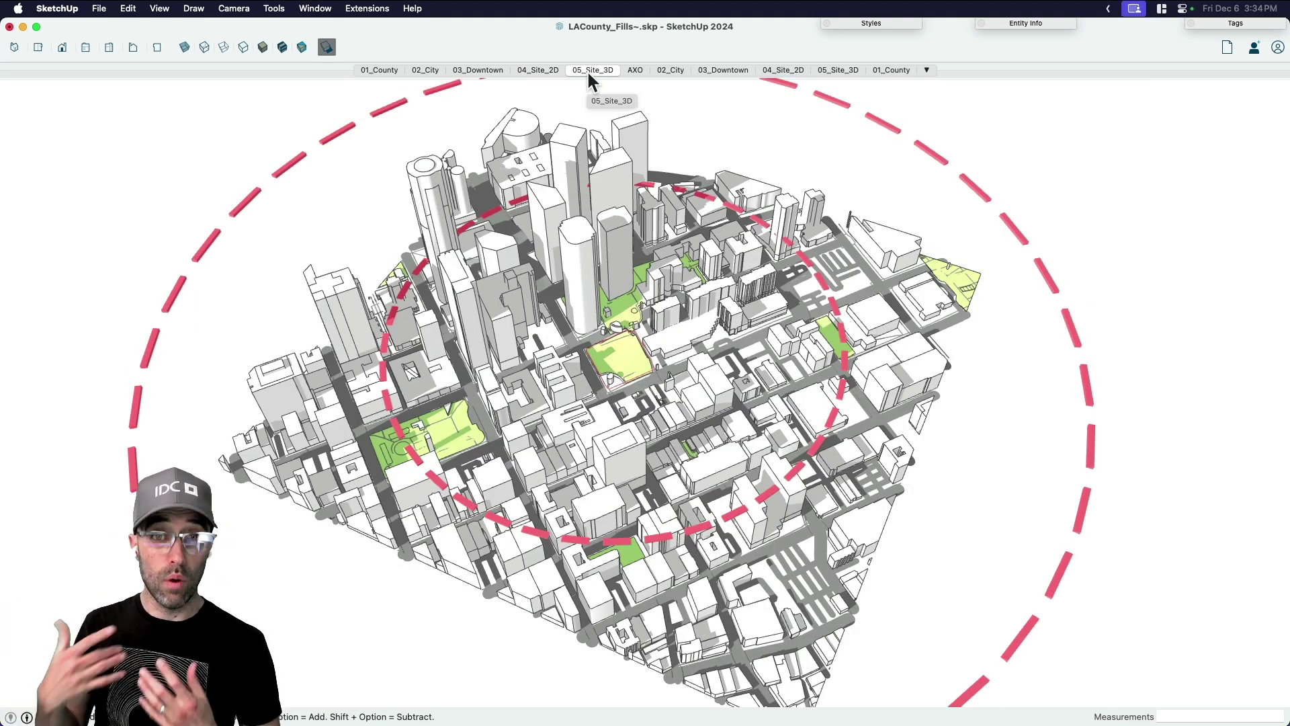
click(551, 69)
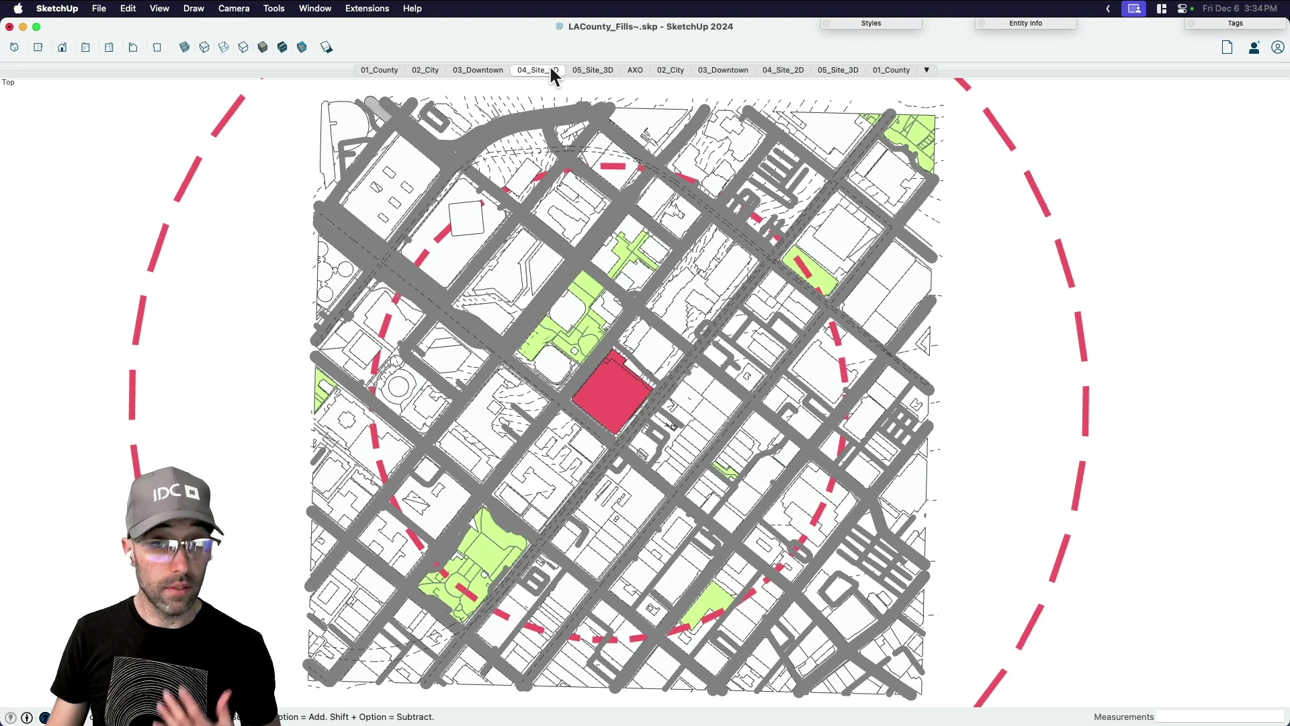
click(244, 47)
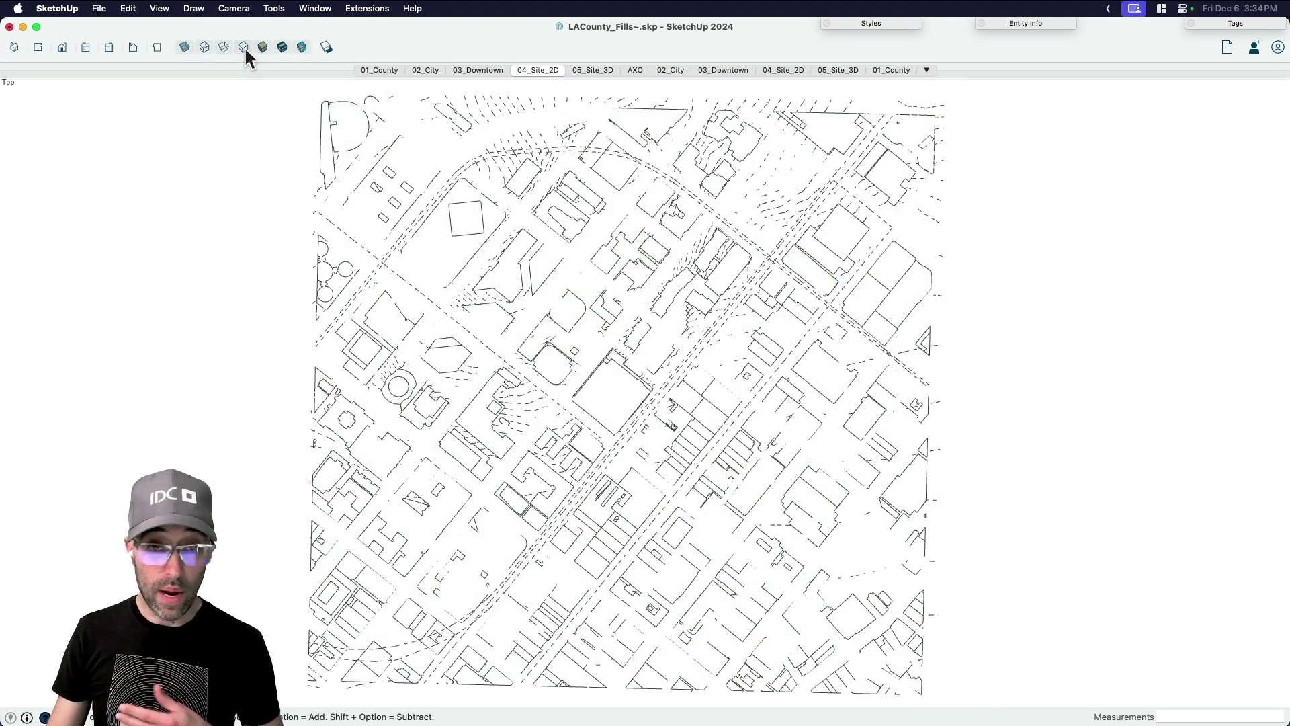
click(263, 47)
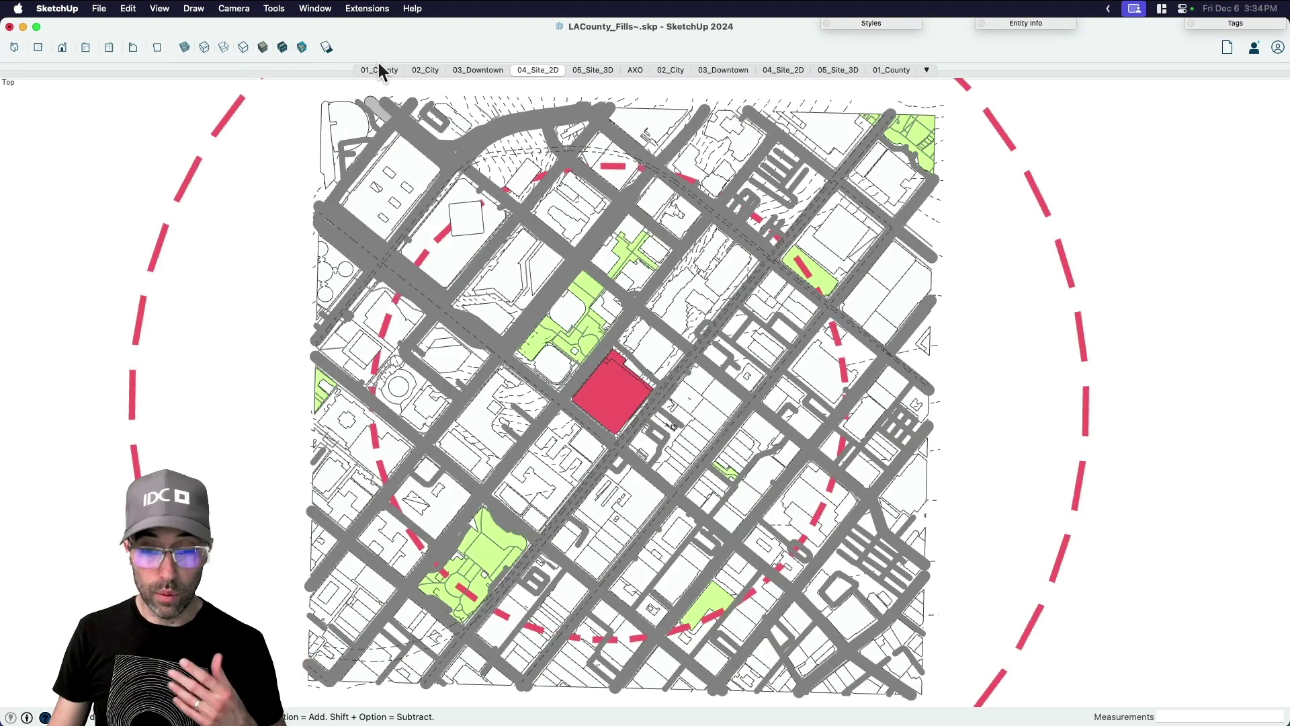
Examine the vertically stacked context layers of the 04_Site_2D scene from an oblique 3D view.
middle_drag(604, 343, 558, 212)
scroll(603, 366, down, 6)
middle_drag(608, 389, 603, 208)
scroll(605, 201, down, 3)
middle_drag(608, 316, 639, 353)
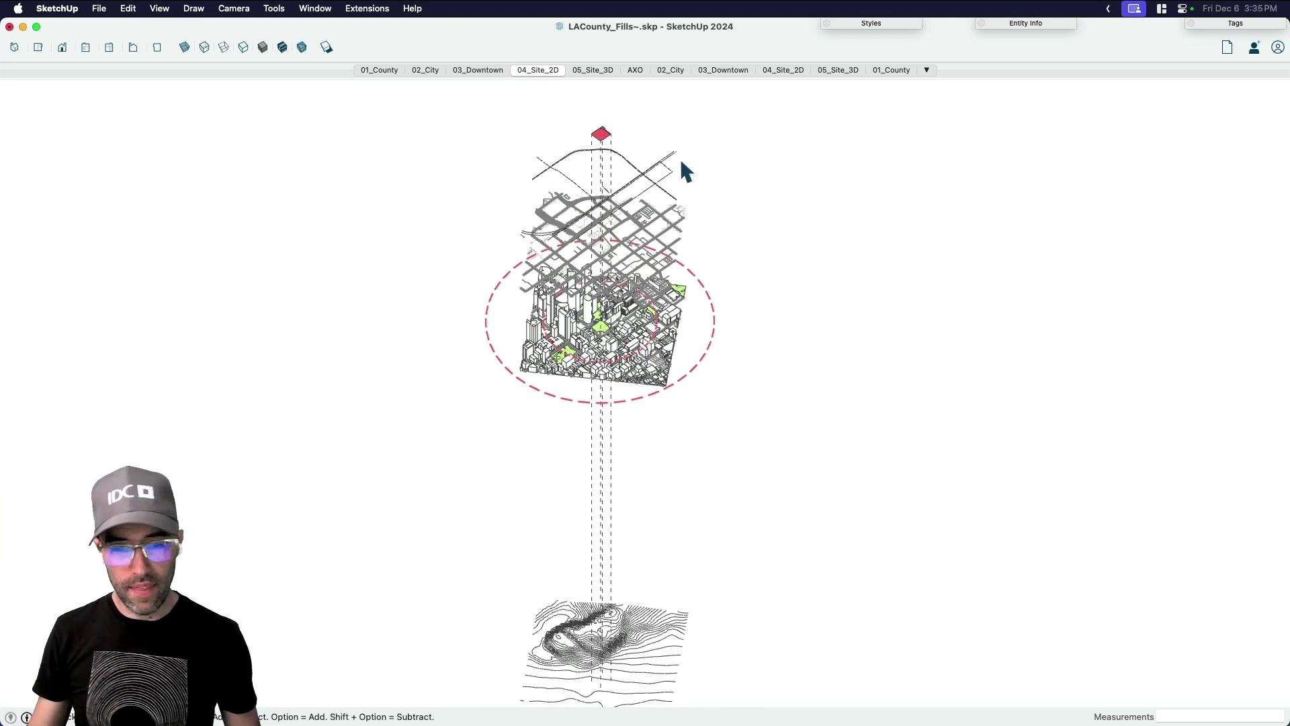
Show the 05_Site_3D scene and examine the central site lot up close and the surrounding city model.
click(600, 70)
scroll(590, 543, down, 6)
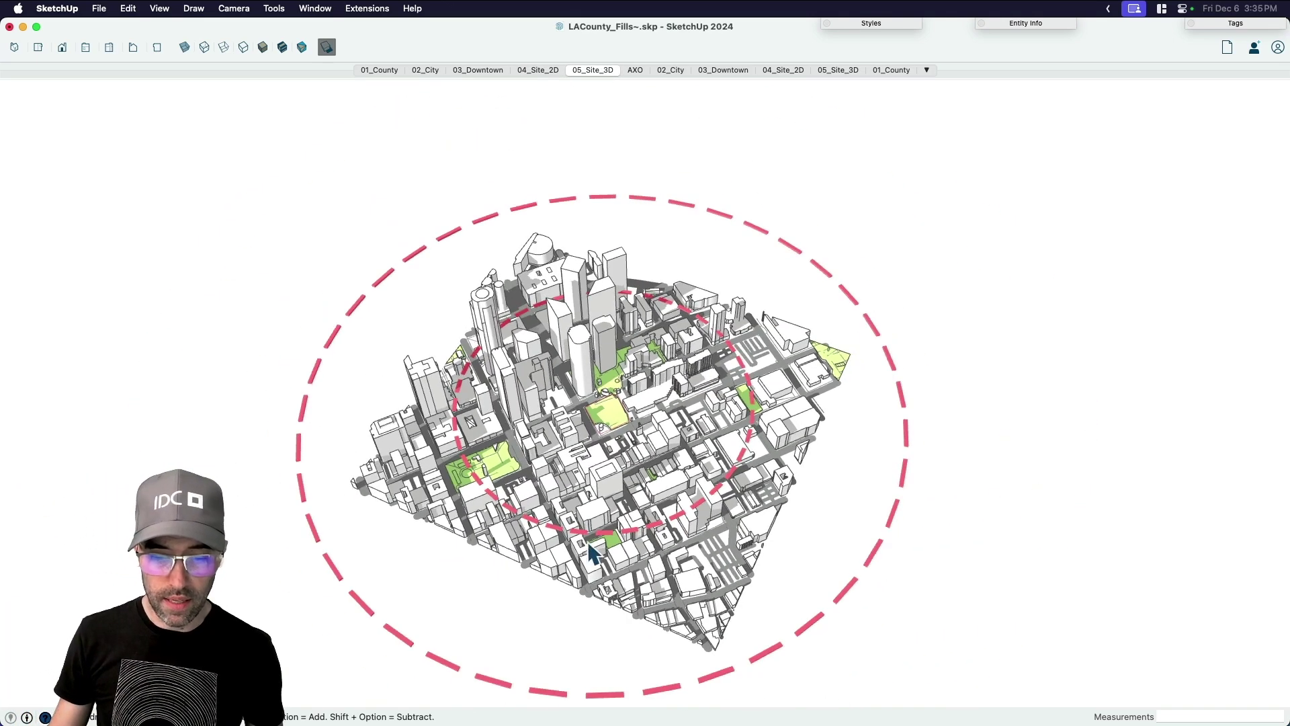
middle_drag(617, 520, 672, 436)
scroll(635, 491, up, 5)
scroll(635, 491, up, 5)
middle_drag(635, 491, 490, 437)
scroll(537, 368, up, 4)
scroll(538, 368, up, 3)
middle_drag(580, 407, 639, 435)
scroll(646, 445, up, 3)
scroll(643, 440, up, 2)
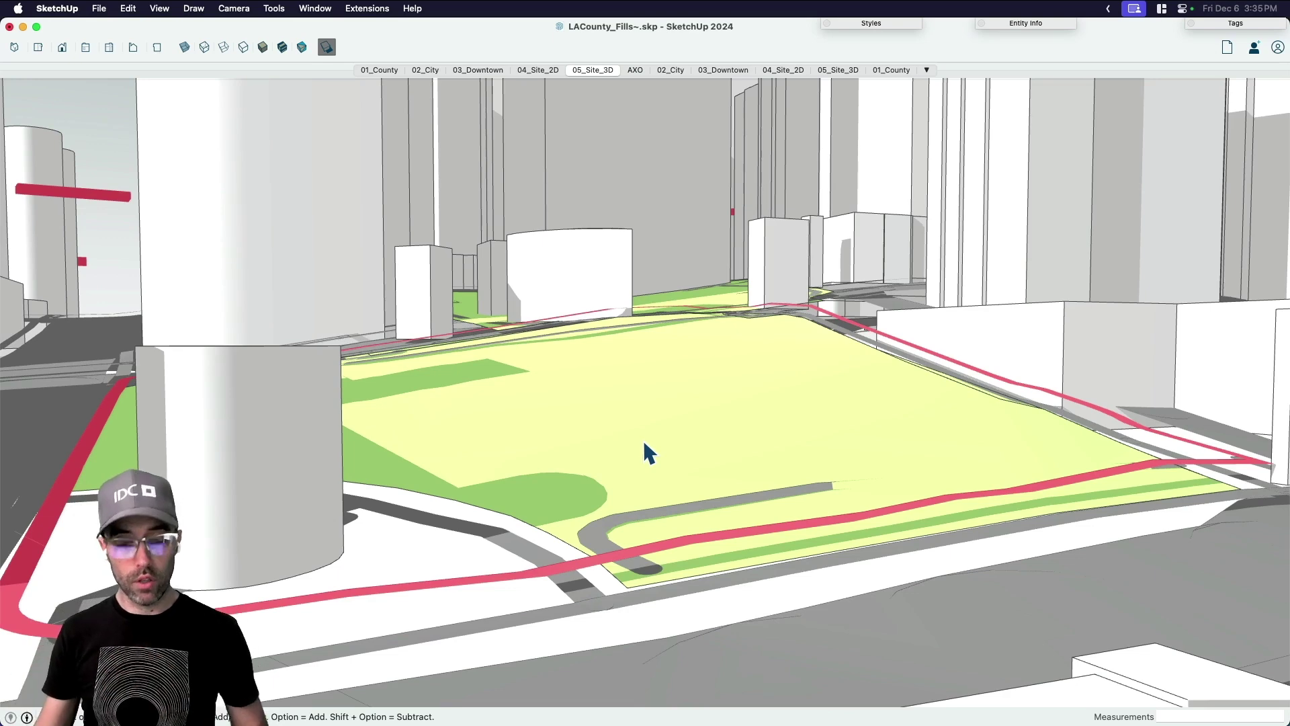
scroll(623, 349, down, 3)
middle_drag(624, 350, 518, 369)
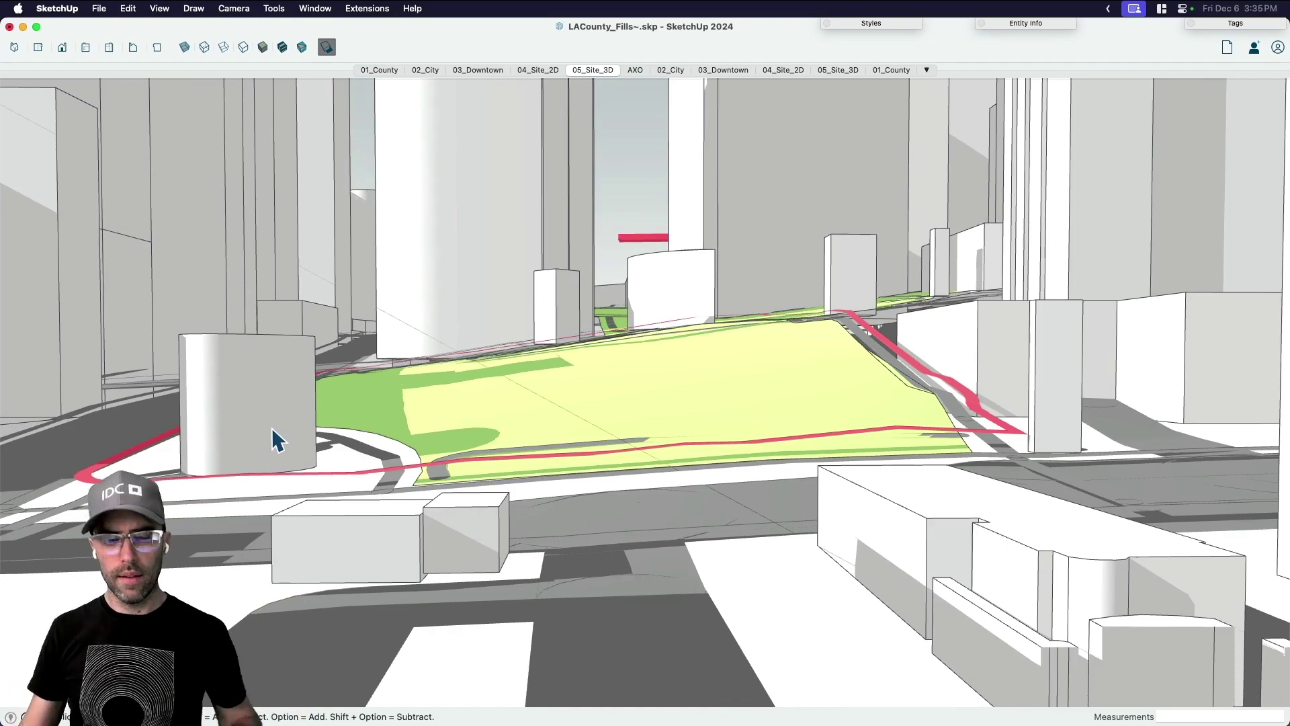
scroll(677, 459, down, 3)
scroll(676, 460, down, 10)
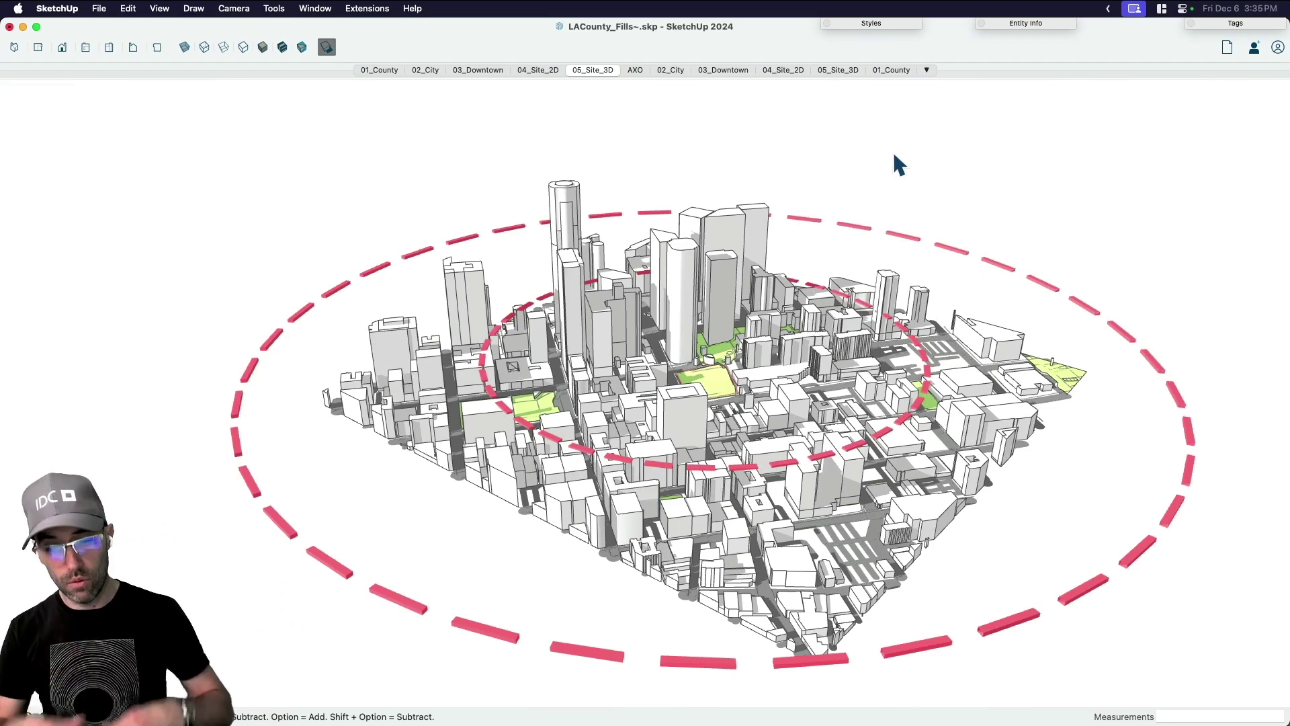
Create a new blank SketchUp model and select the seated scale figure in it.
key(super+n)
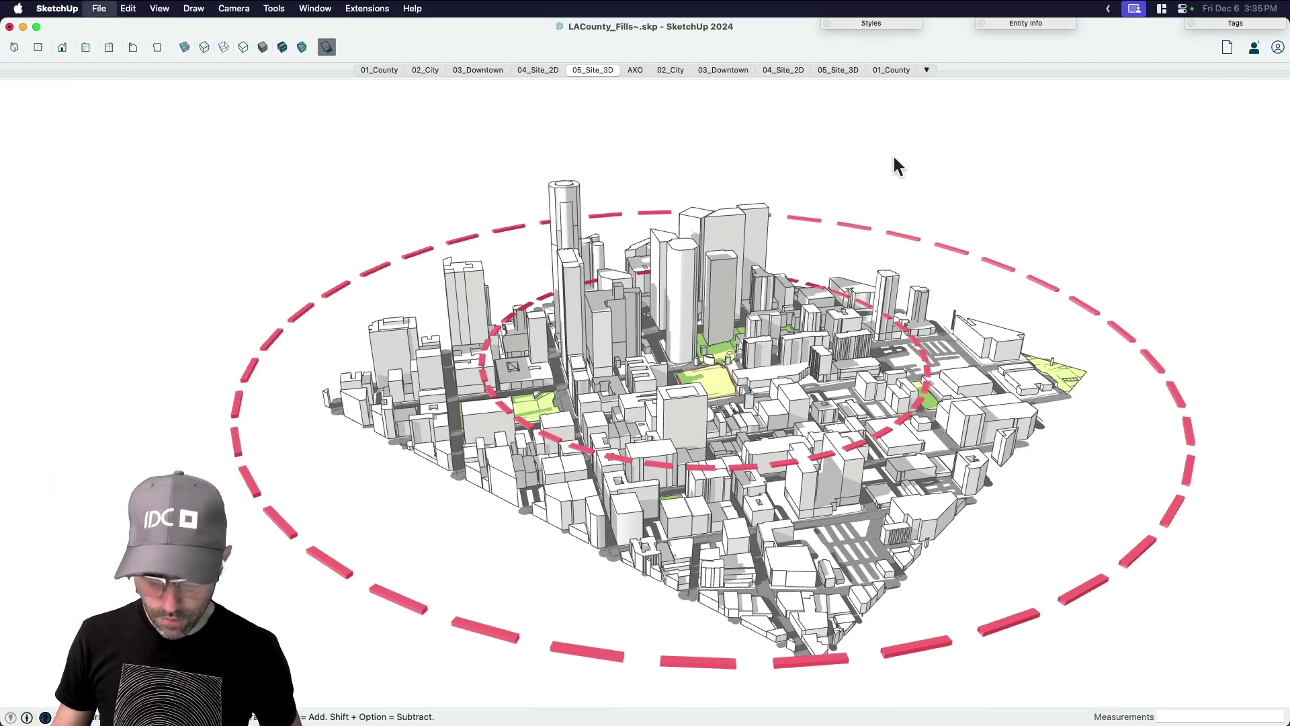
click(351, 308)
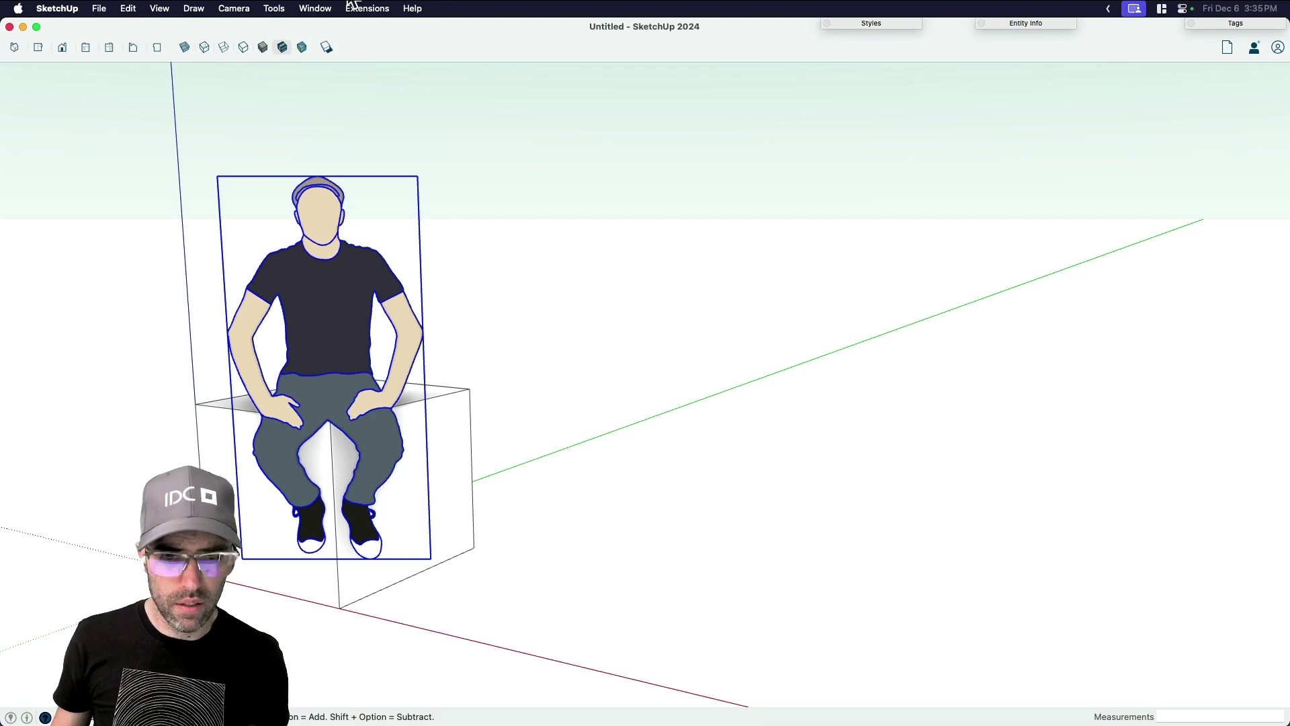
View the QGIS website in Firefox, and switch to the QGIS desktop application.
key(super+Tab)
click(305, 37)
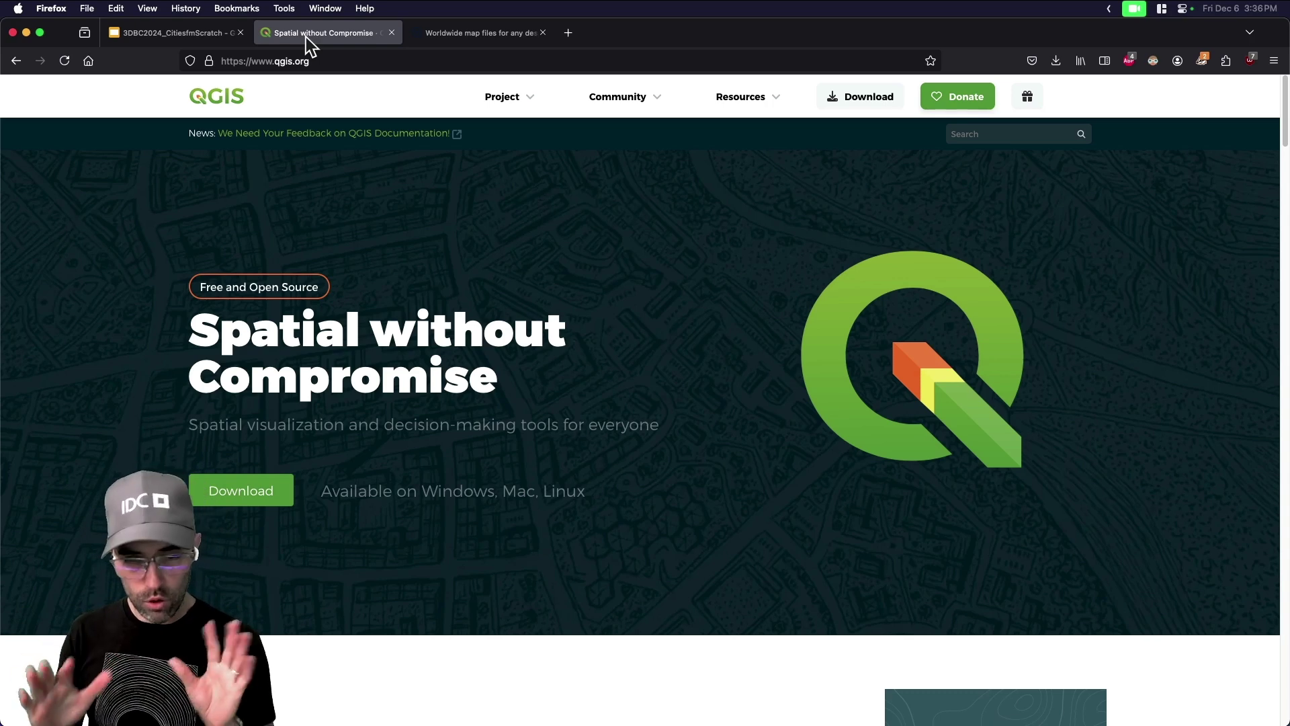
key(super+Tab)
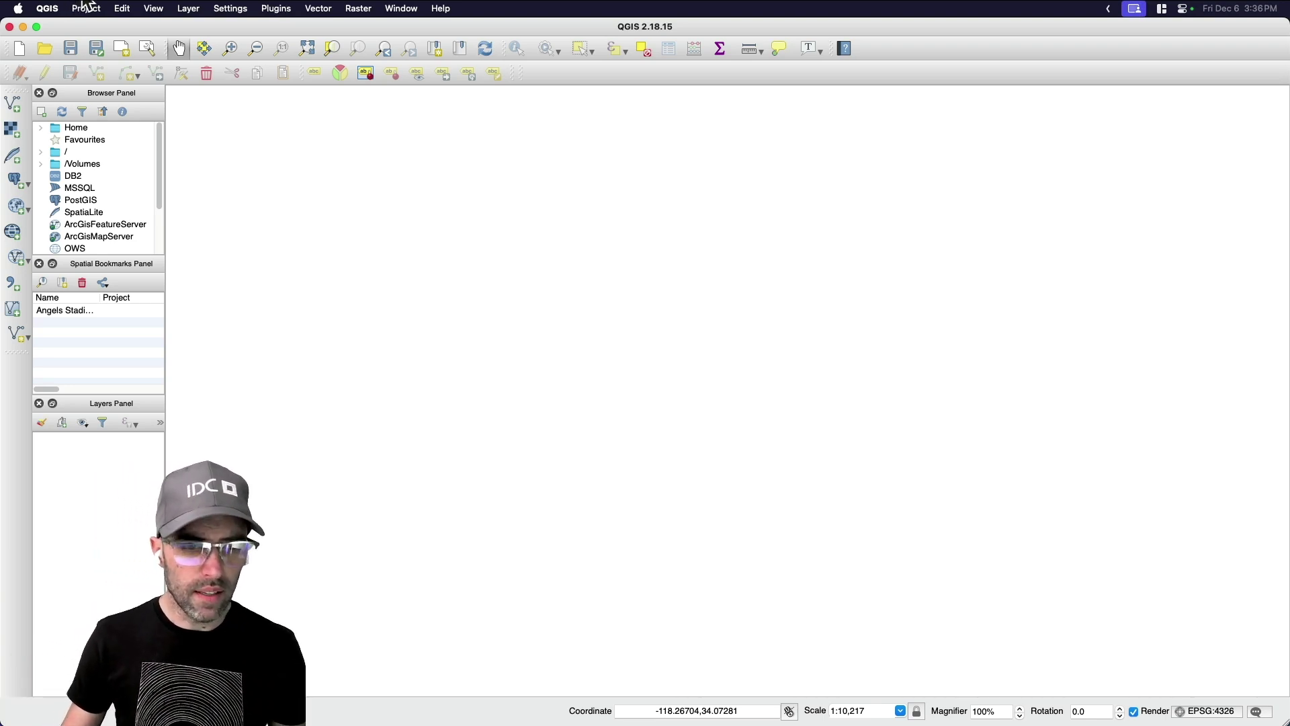
Switch to Finder, open the LA County alias folder, and shrink and place the window over the empty QGIS map.
key(super+Tab)
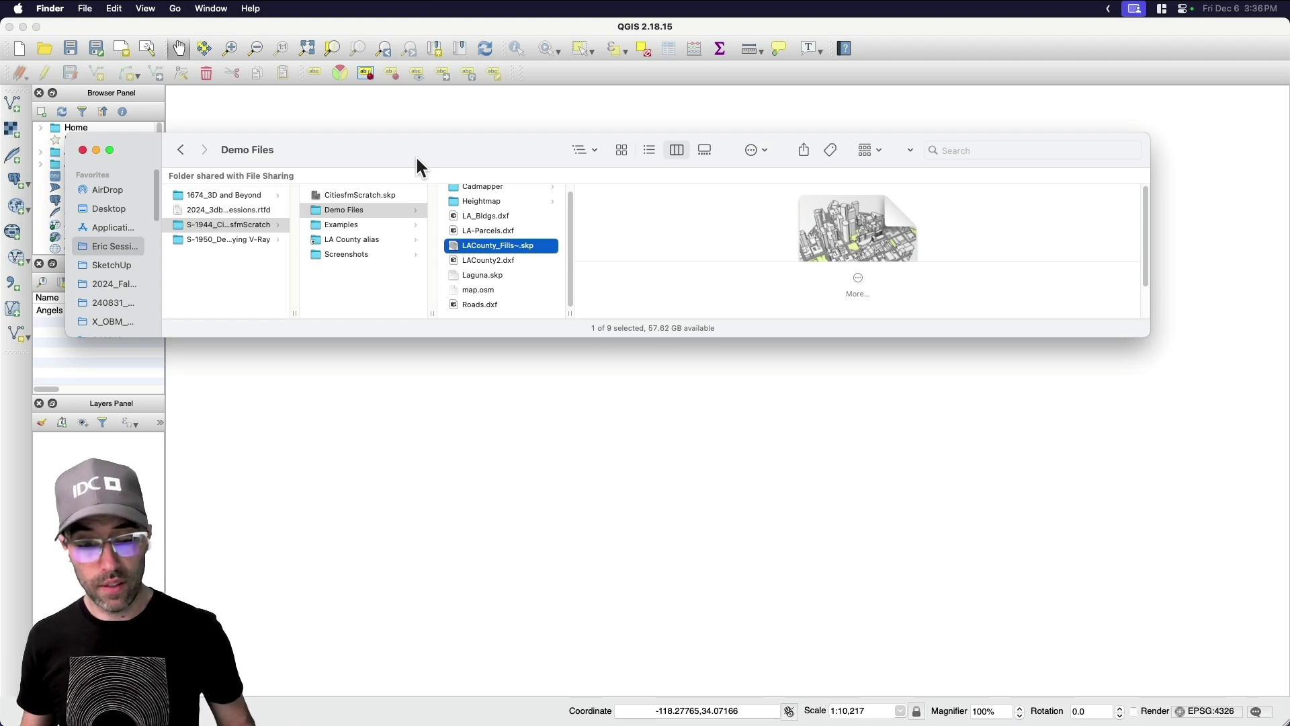
drag(417, 165, 532, 201)
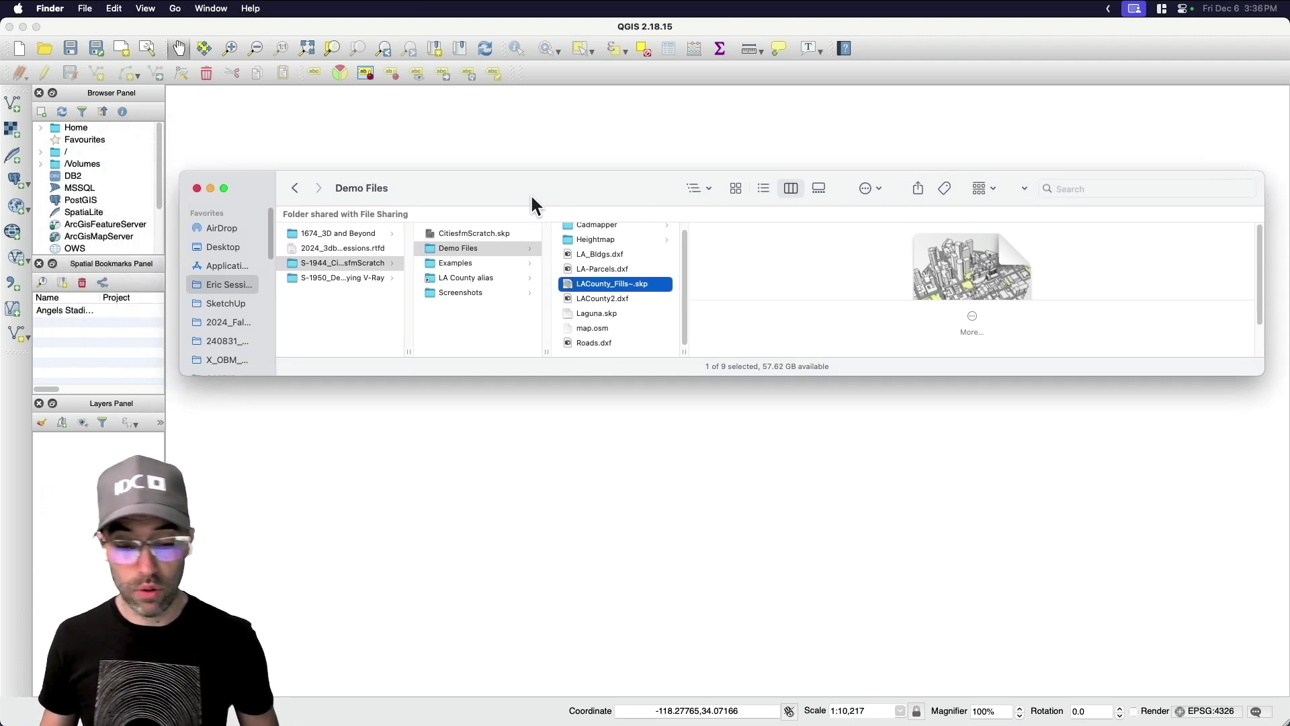
click(482, 275)
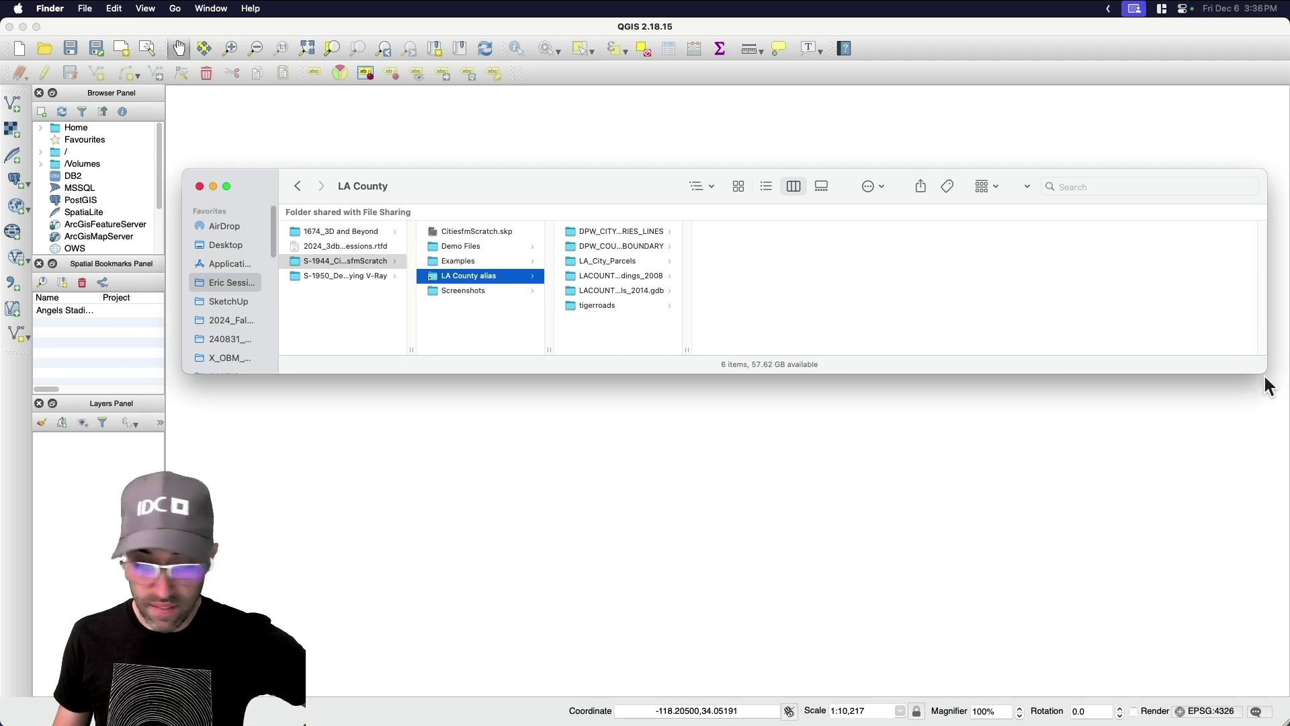
drag(1268, 386, 1074, 378)
drag(523, 185, 583, 197)
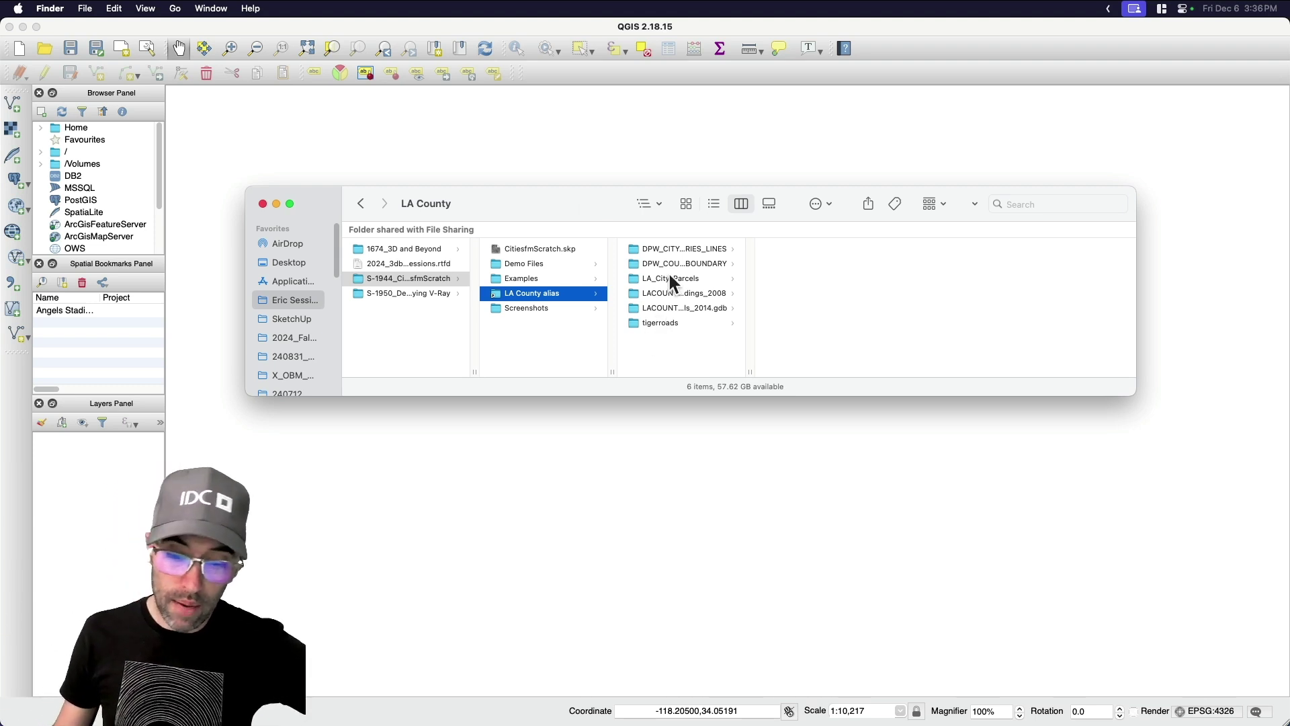
Add the DPW_COUNTY_BOUNDARY.shp shapefile from its folder to the QGIS project and centre the county in the map.
click(687, 263)
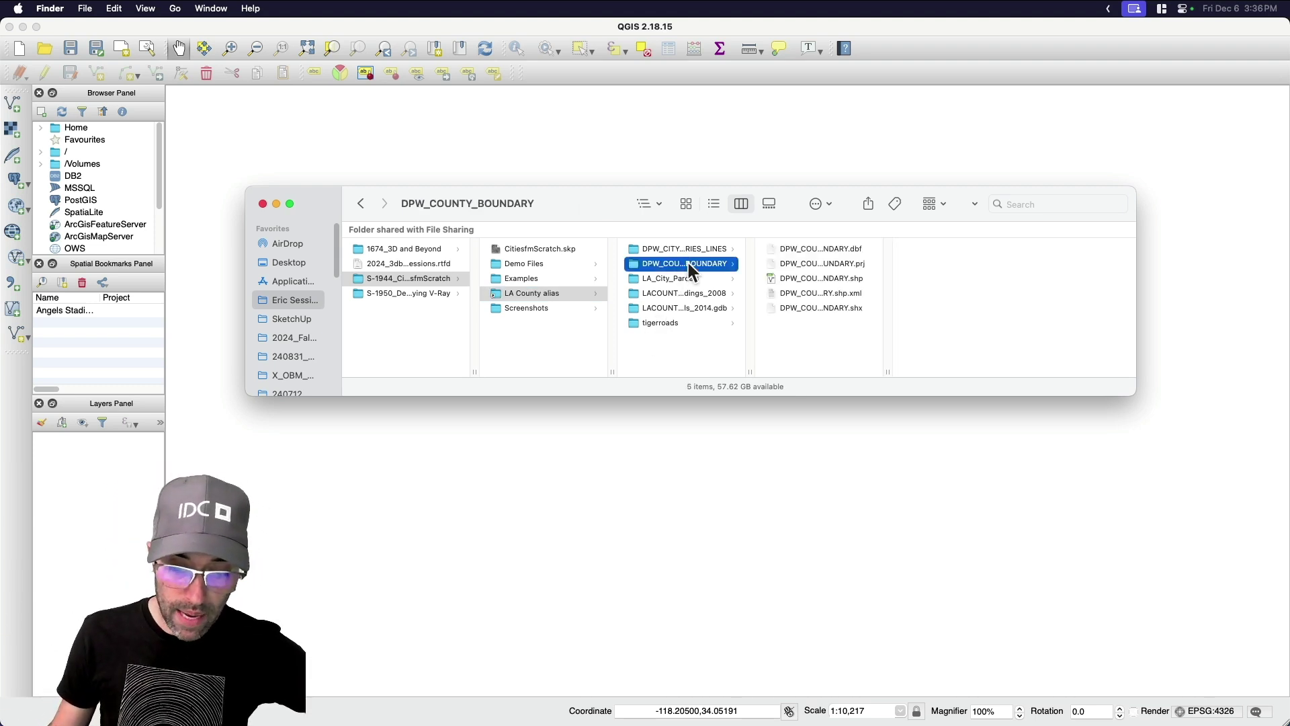
click(809, 280)
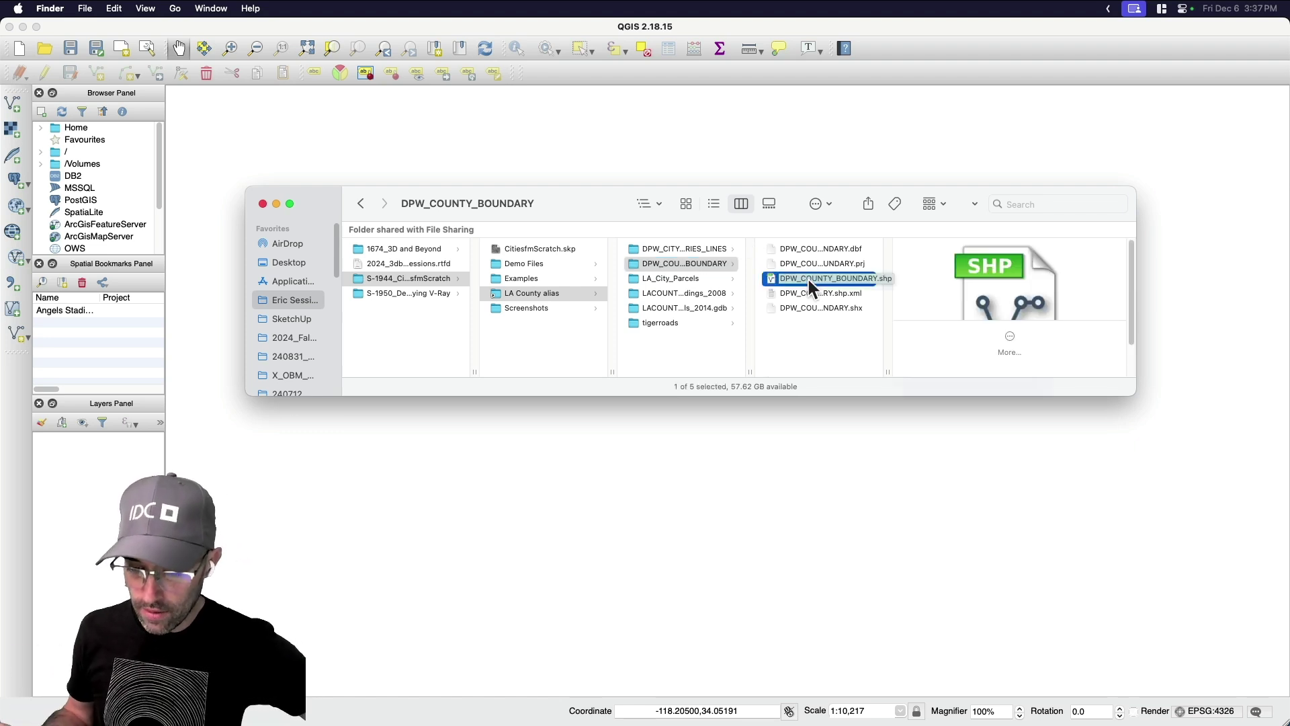
mouse_move(809, 279)
mouse_down()
mouse_move(834, 317)
mouse_move(657, 518)
mouse_move(767, 451)
mouse_move(613, 538)
mouse_move(613, 510)
mouse_up()
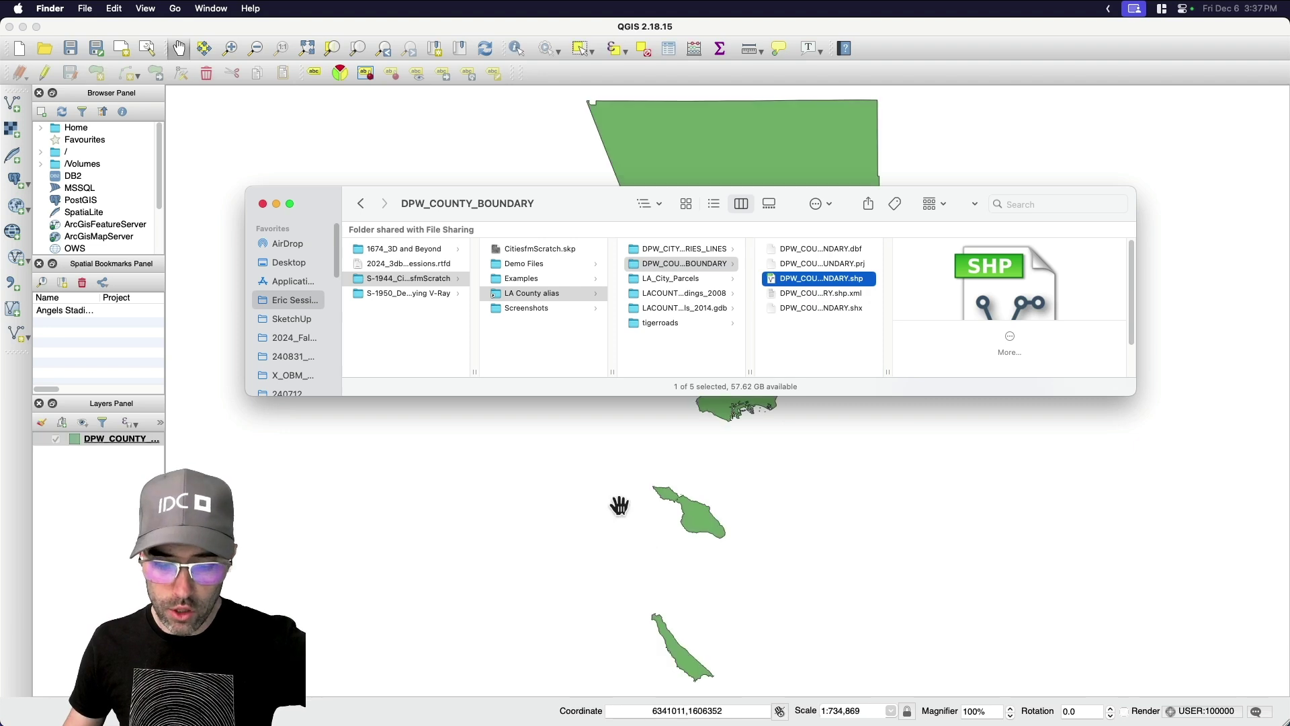
click(562, 478)
drag(869, 269, 694, 383)
scroll(761, 367, up, 1)
scroll(737, 387, down, 1)
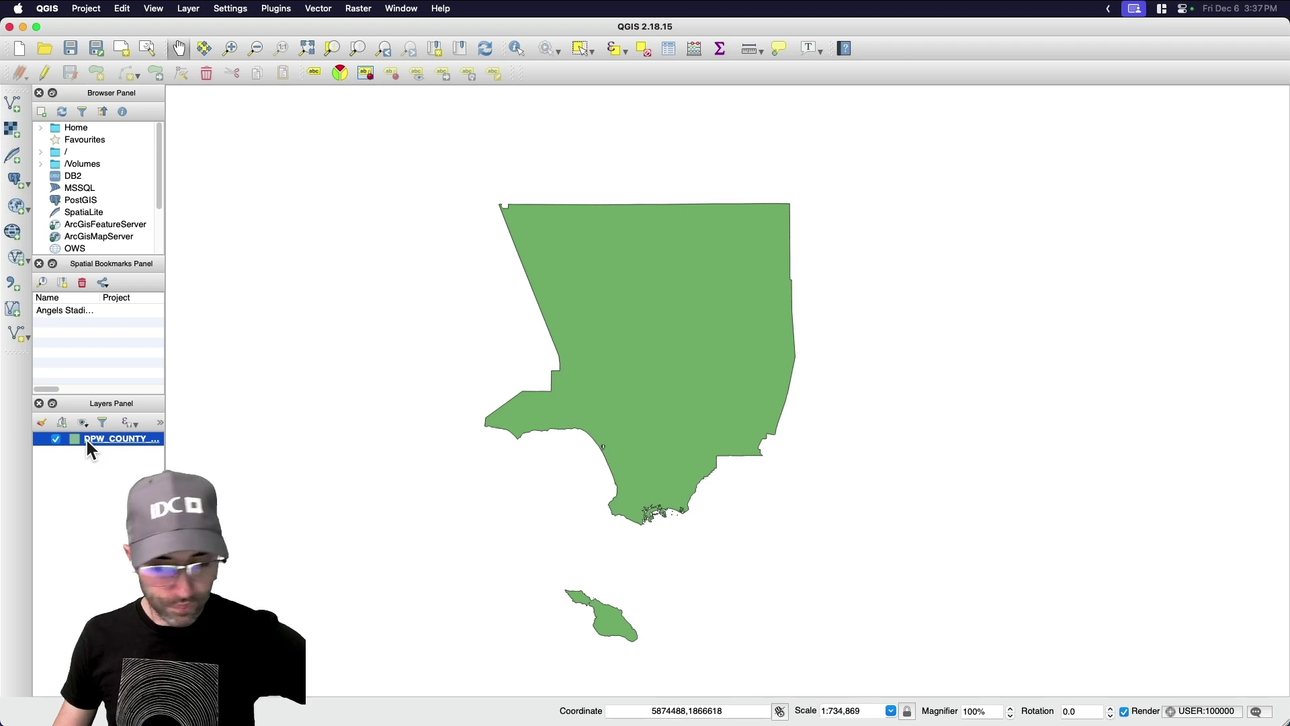
Style the DPW_COUNTY_BOUNDARY layer by changing its symbol layer type from Simple fill to Outline: Simple line.
mouse_move(92, 441)
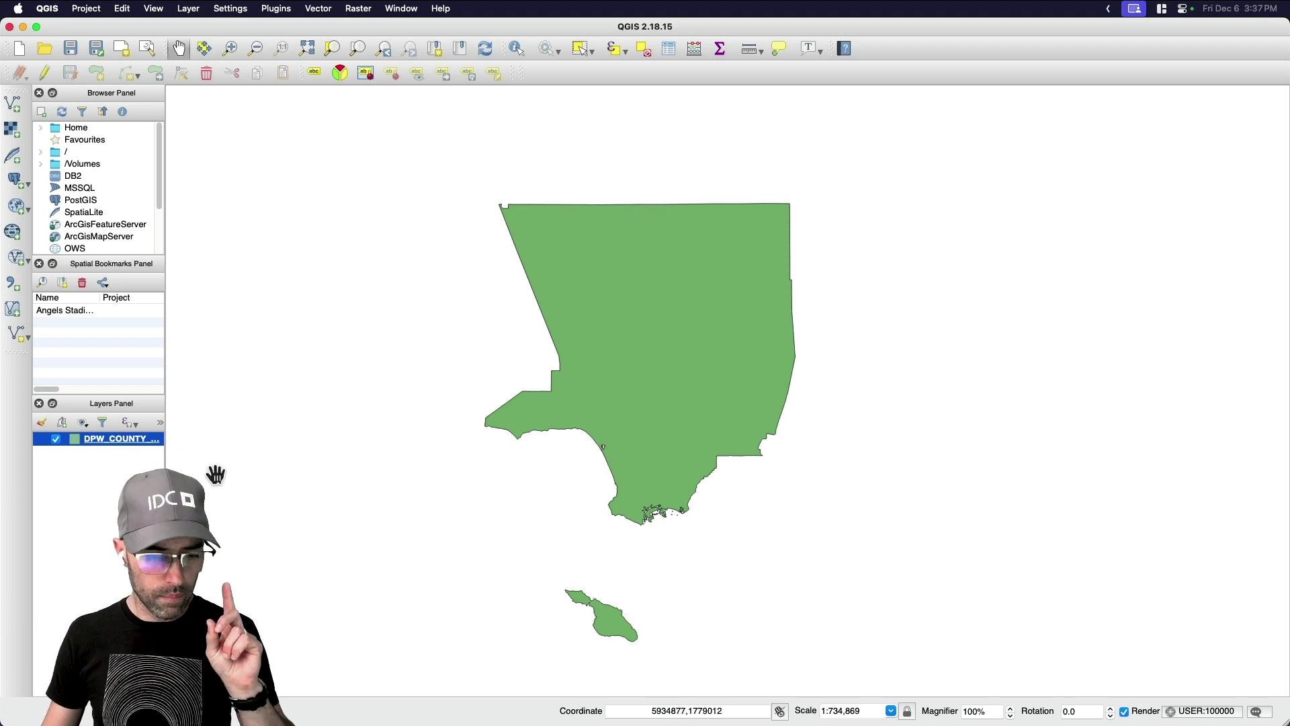
double_click(132, 439)
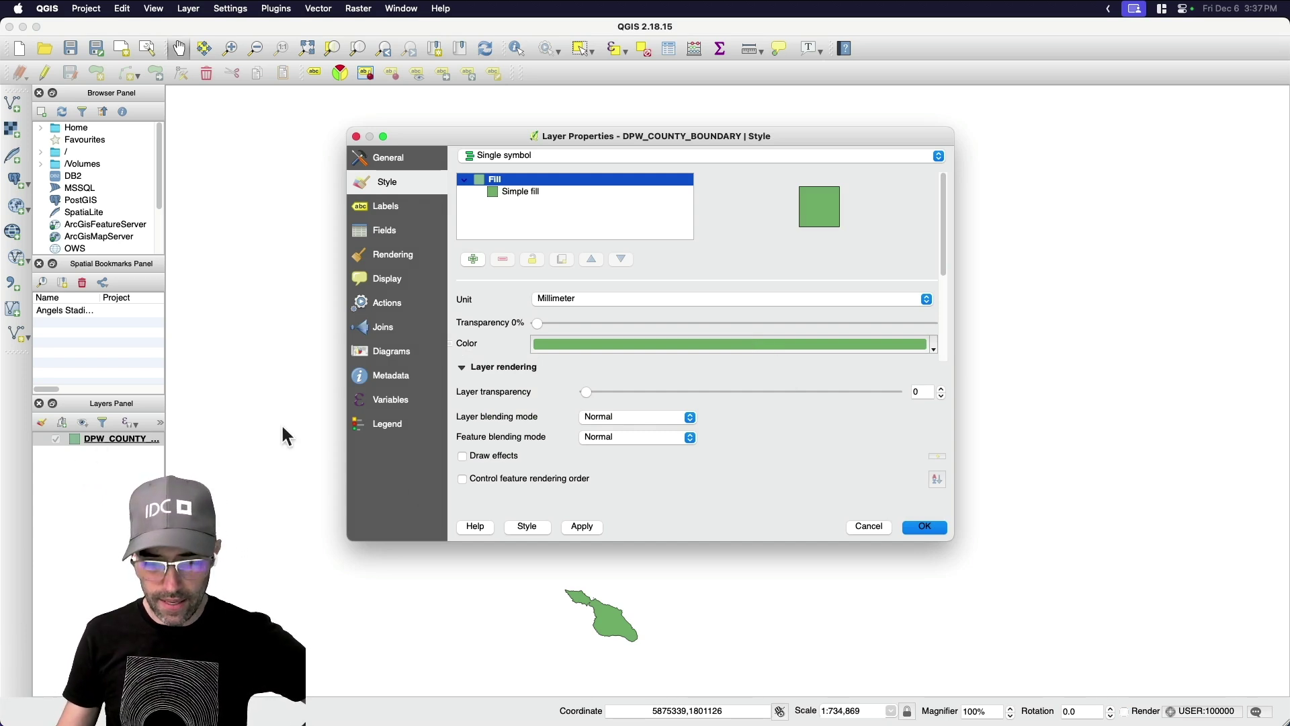
click(529, 191)
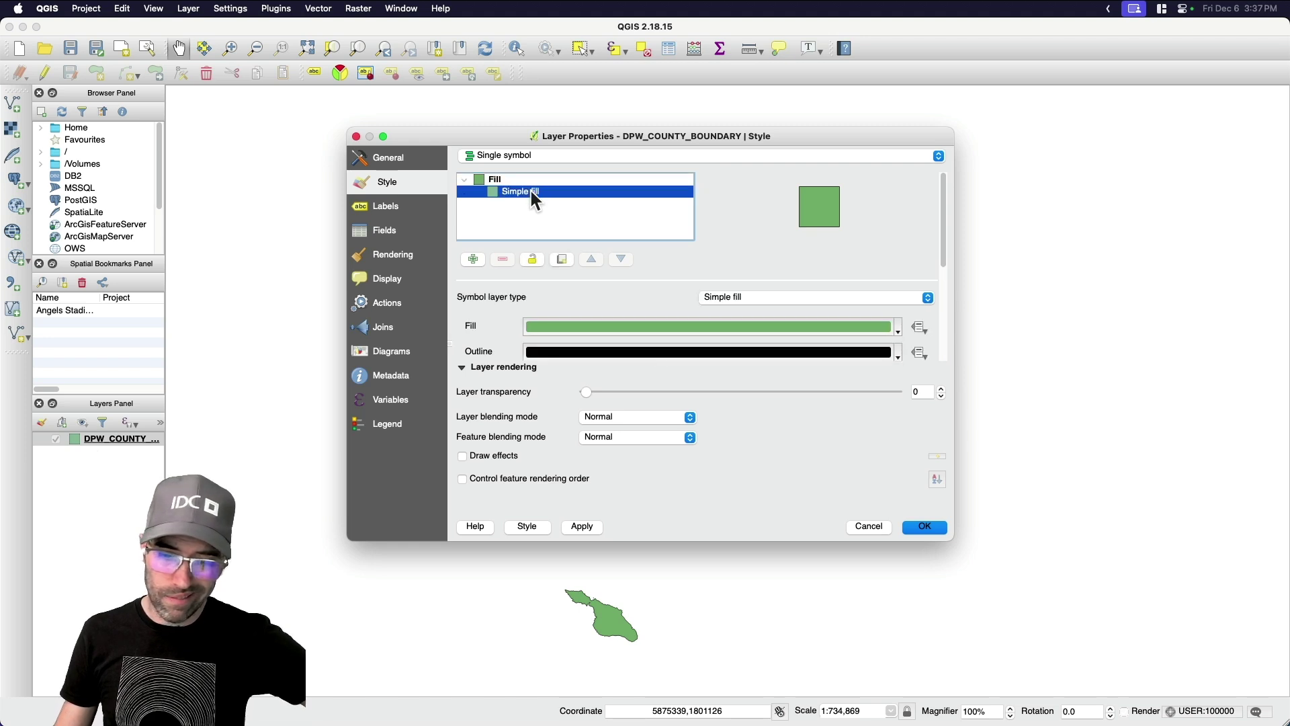
click(756, 300)
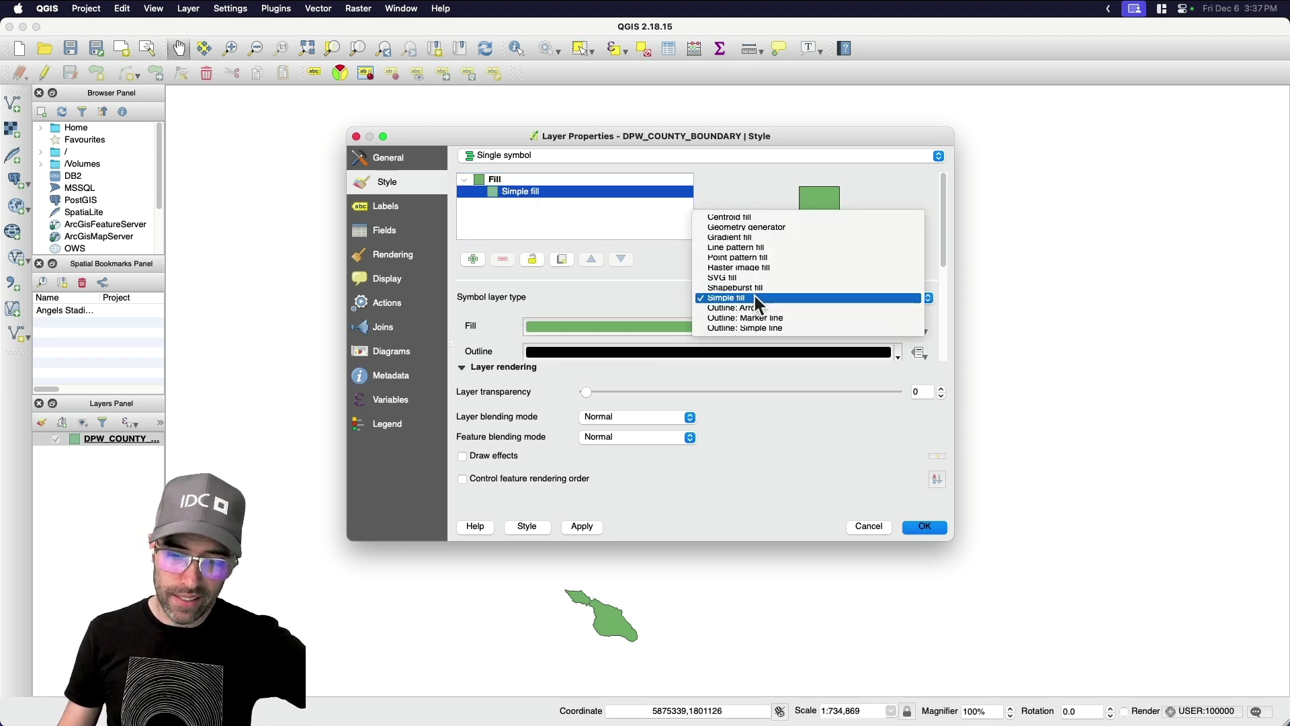
click(768, 329)
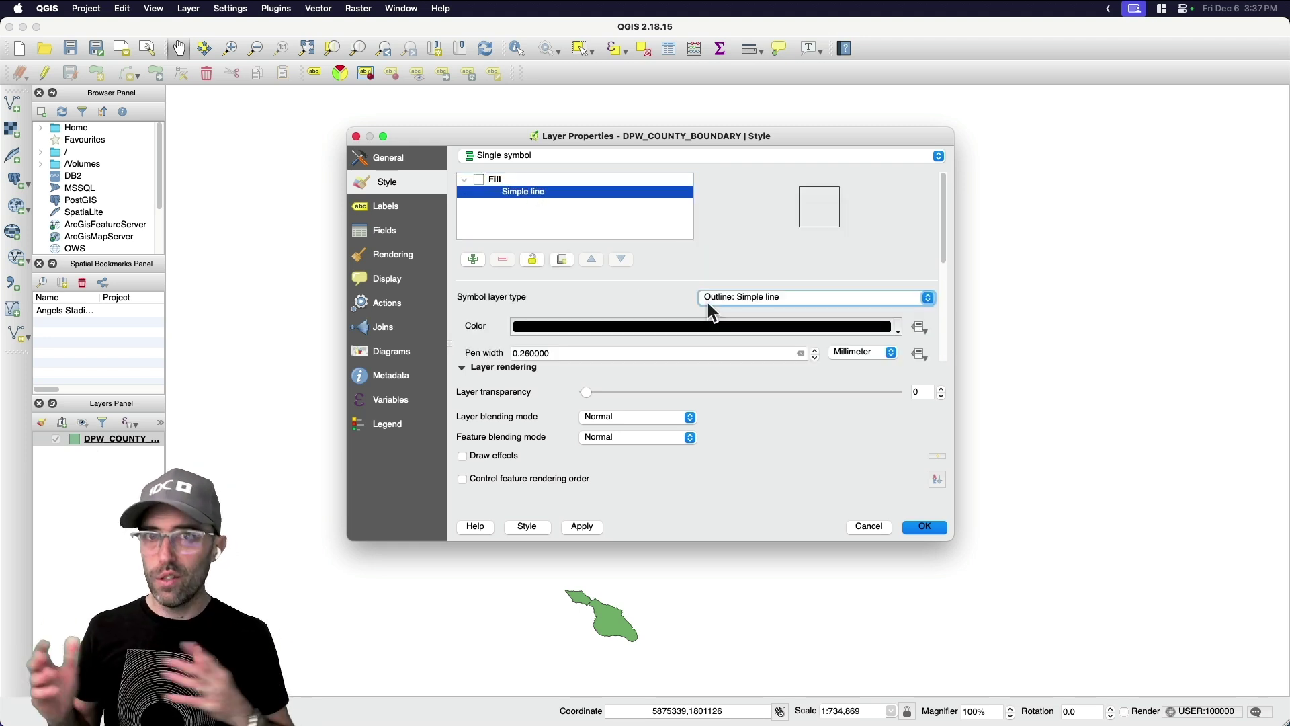
click(715, 301)
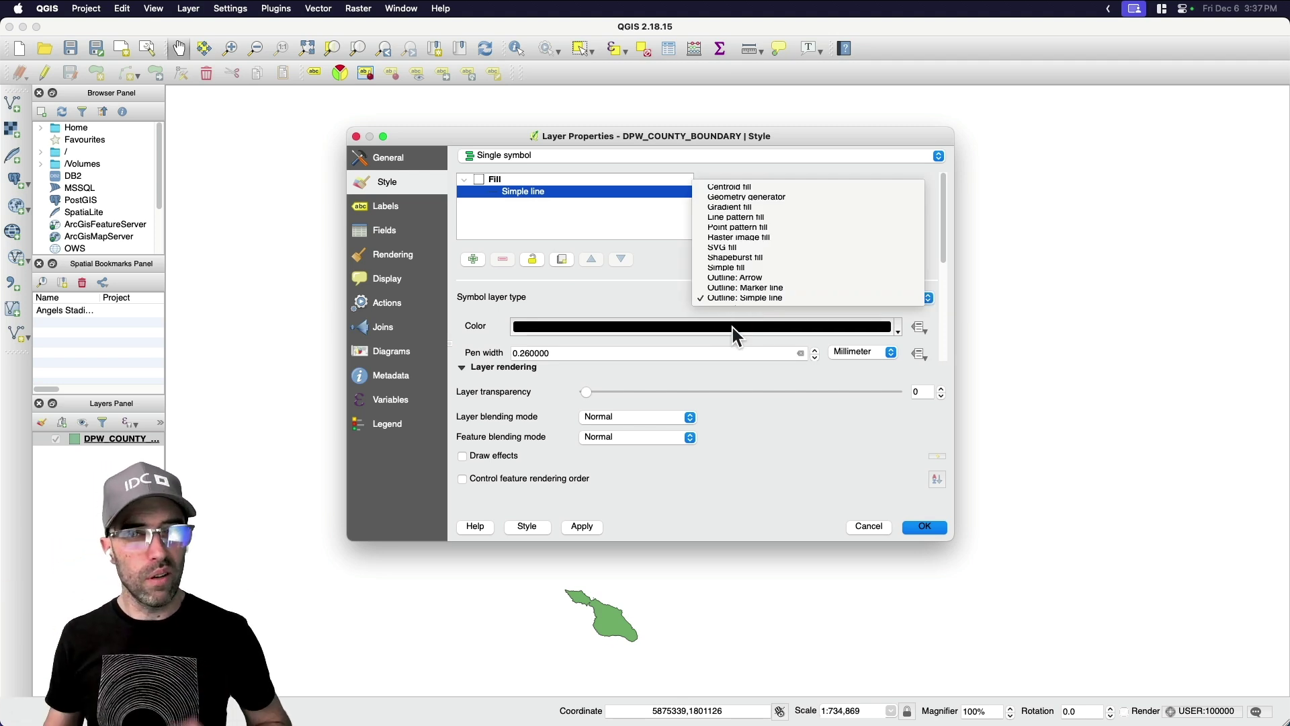
click(920, 529)
click(924, 527)
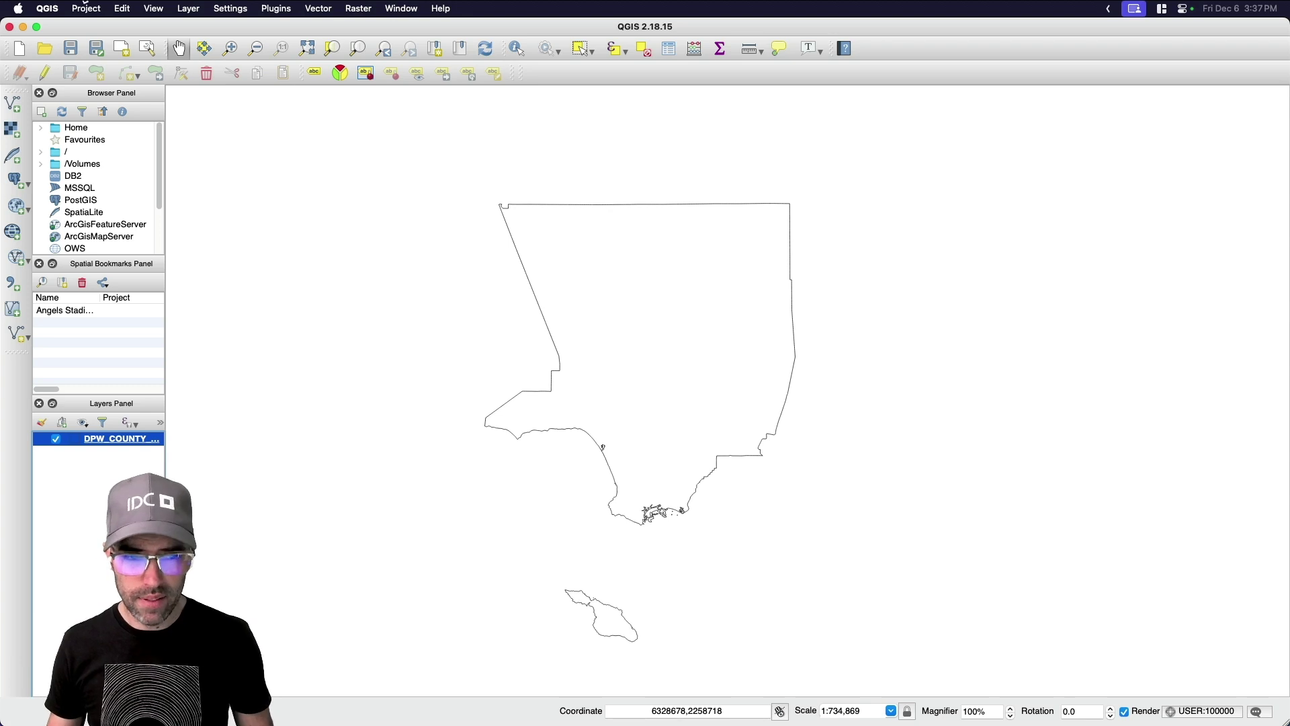
Add the City_Boundaries_Lines shapefile from the DPW_CITY_BOUNDARIES_LINES folder in Finder to the QGIS map and inspect its city lines.
key(super+Tab)
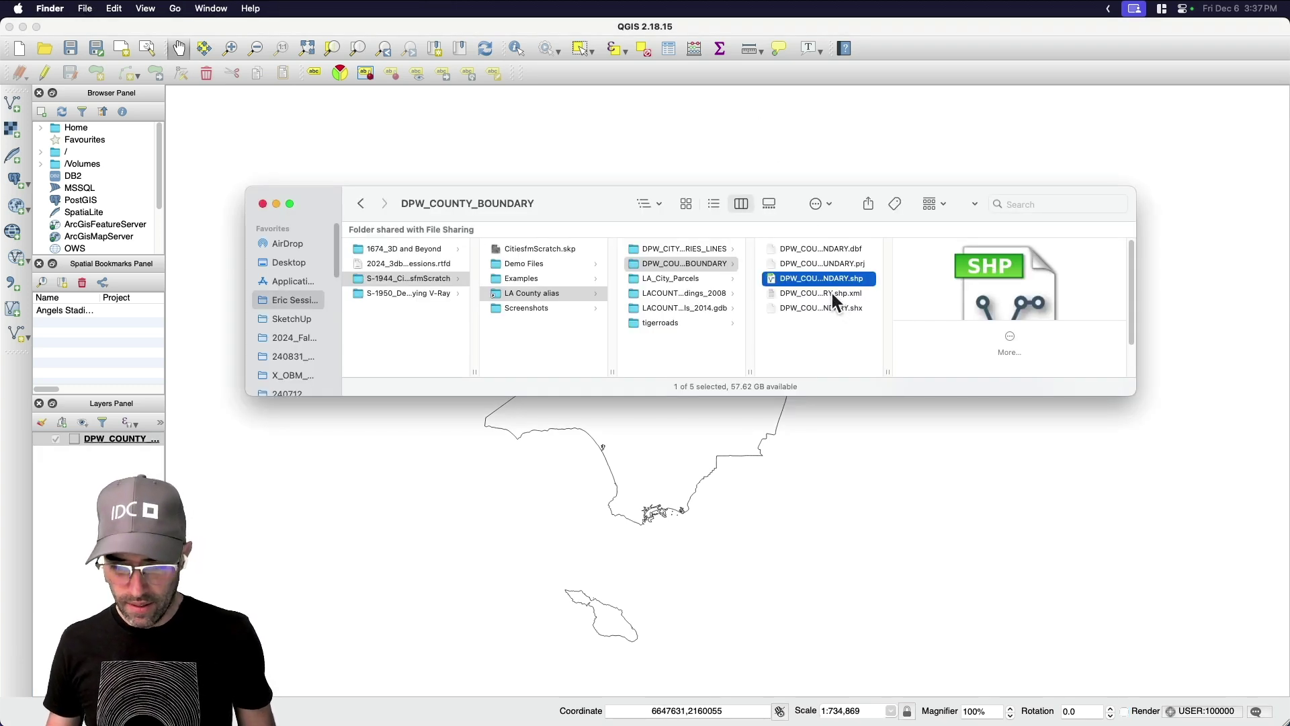
click(812, 265)
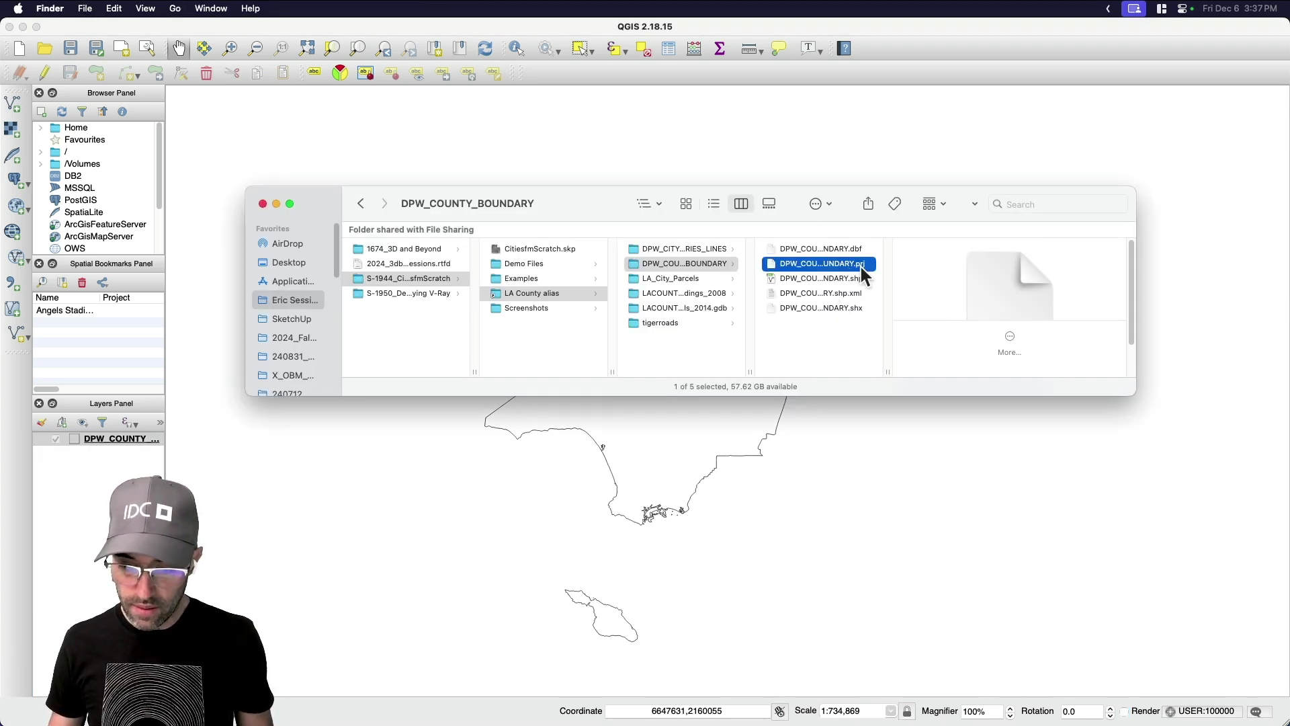
click(691, 250)
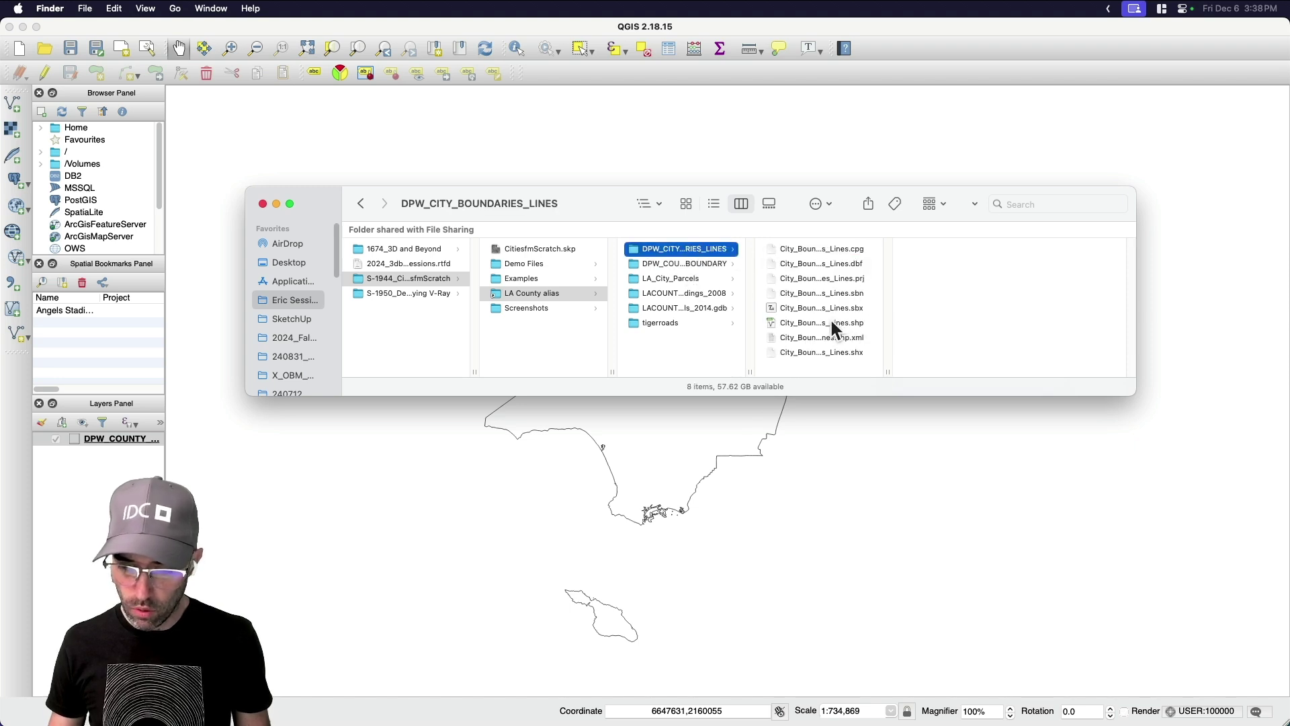
mouse_move(833, 324)
mouse_down()
mouse_move(881, 476)
mouse_move(892, 473)
mouse_up()
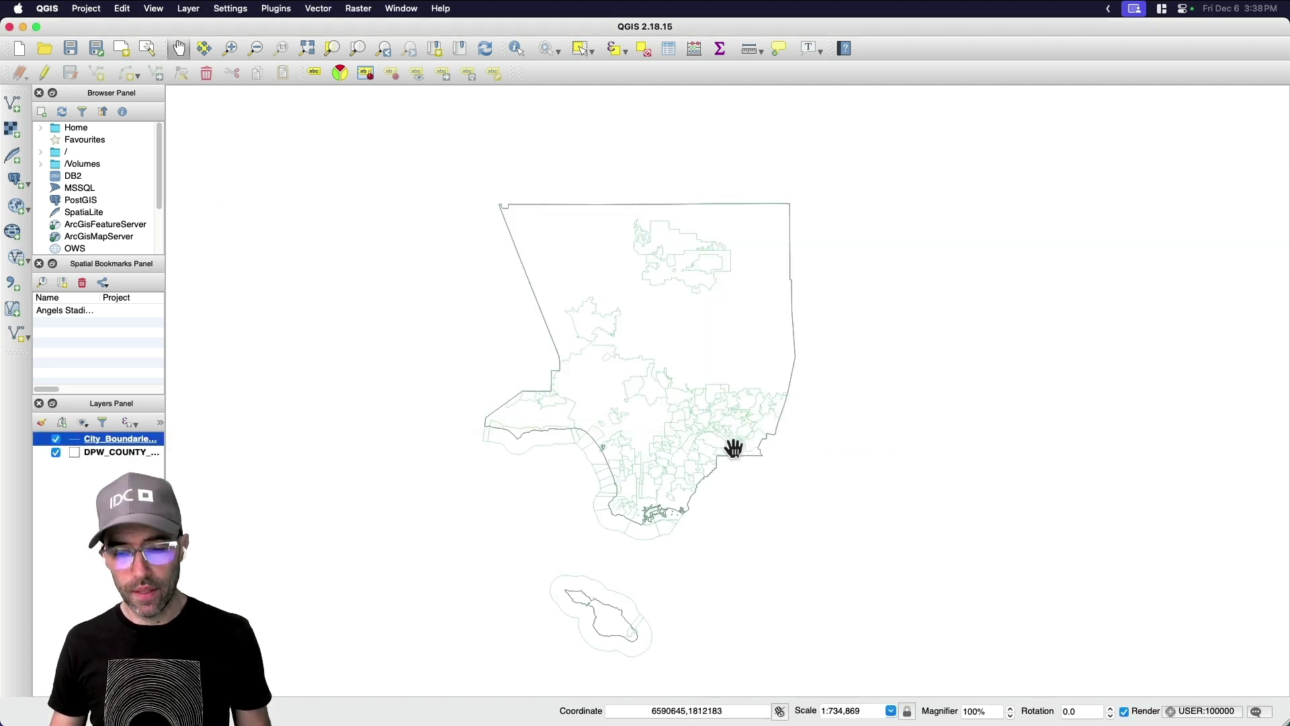
scroll(705, 444, up, 1)
drag(648, 421, 673, 450)
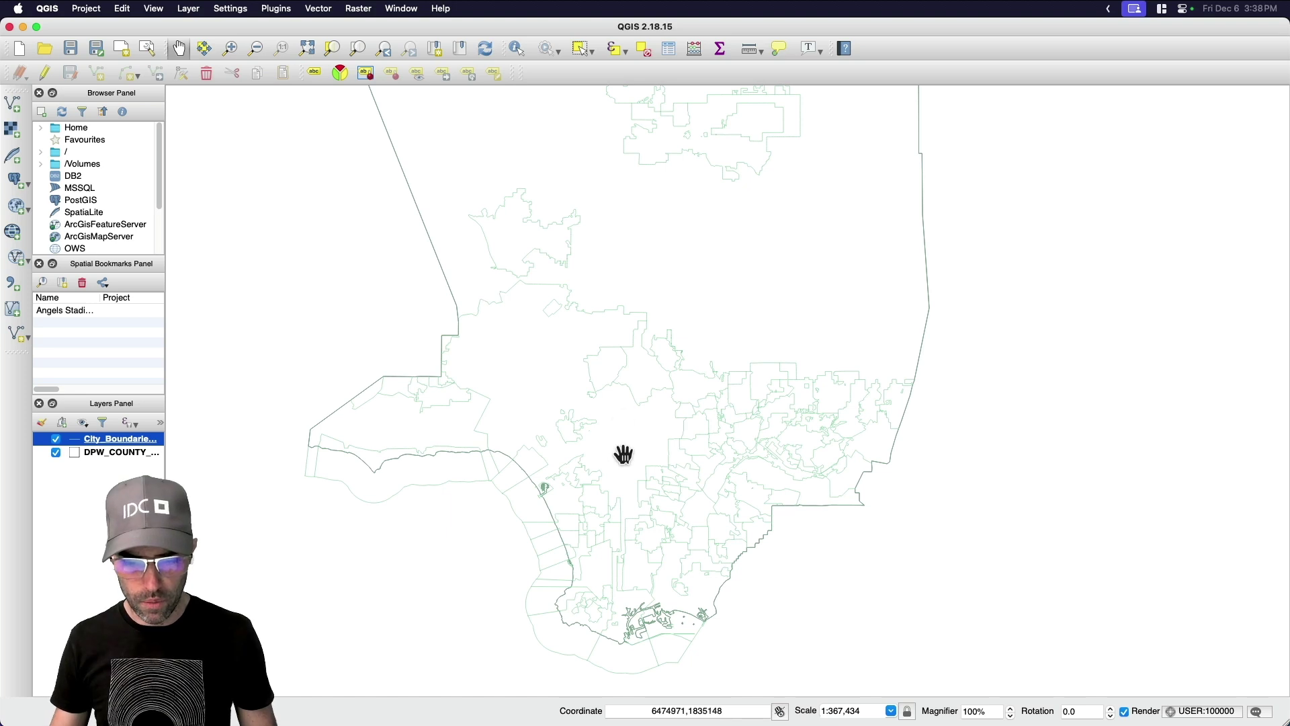
drag(623, 452, 631, 495)
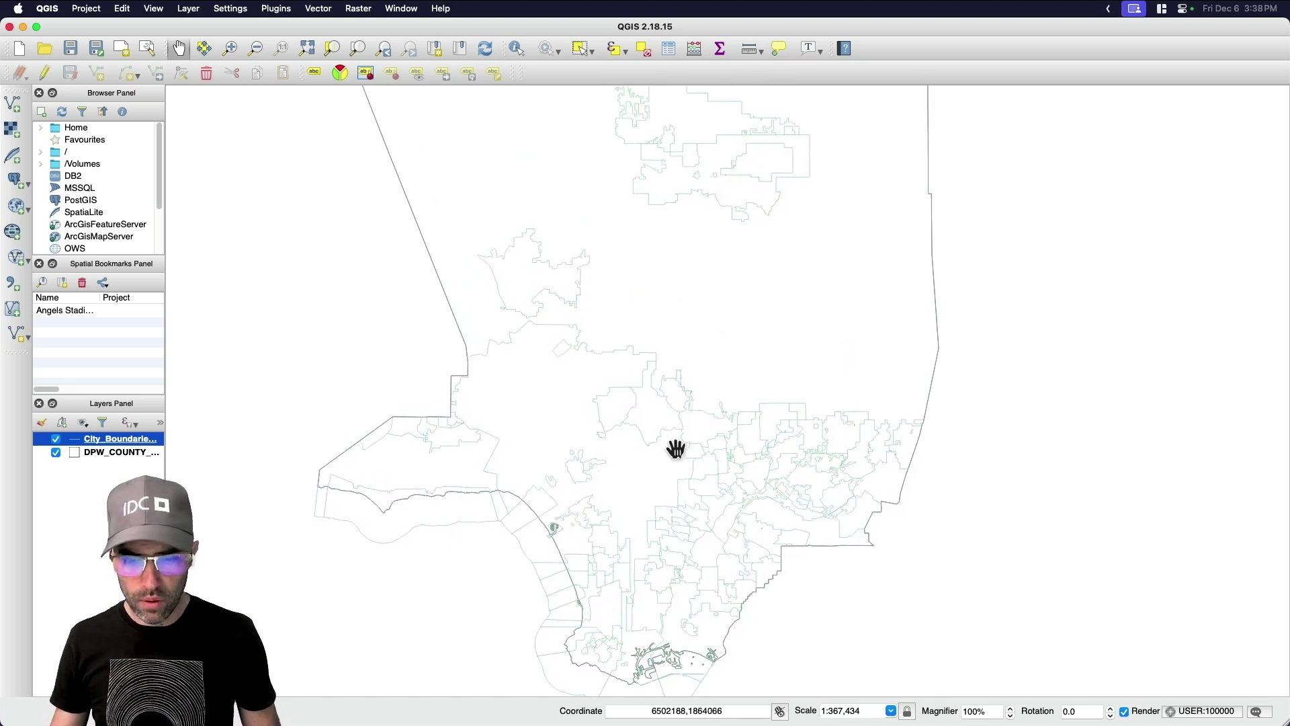
scroll(644, 410, down, 1)
drag(645, 409, 678, 402)
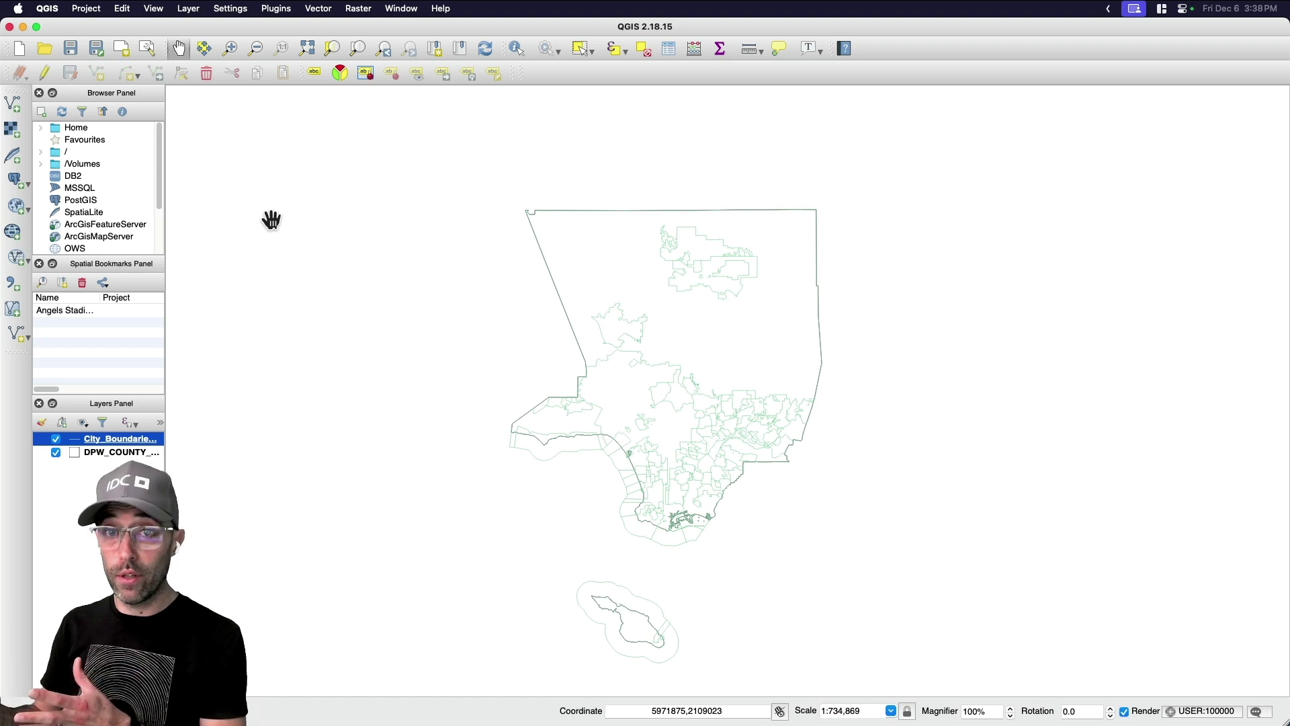
Export both boundary layers as a DXF named Countycities on the Desktop, with Force 2d output enabled.
click(123, 9)
mouse_move(87, 9)
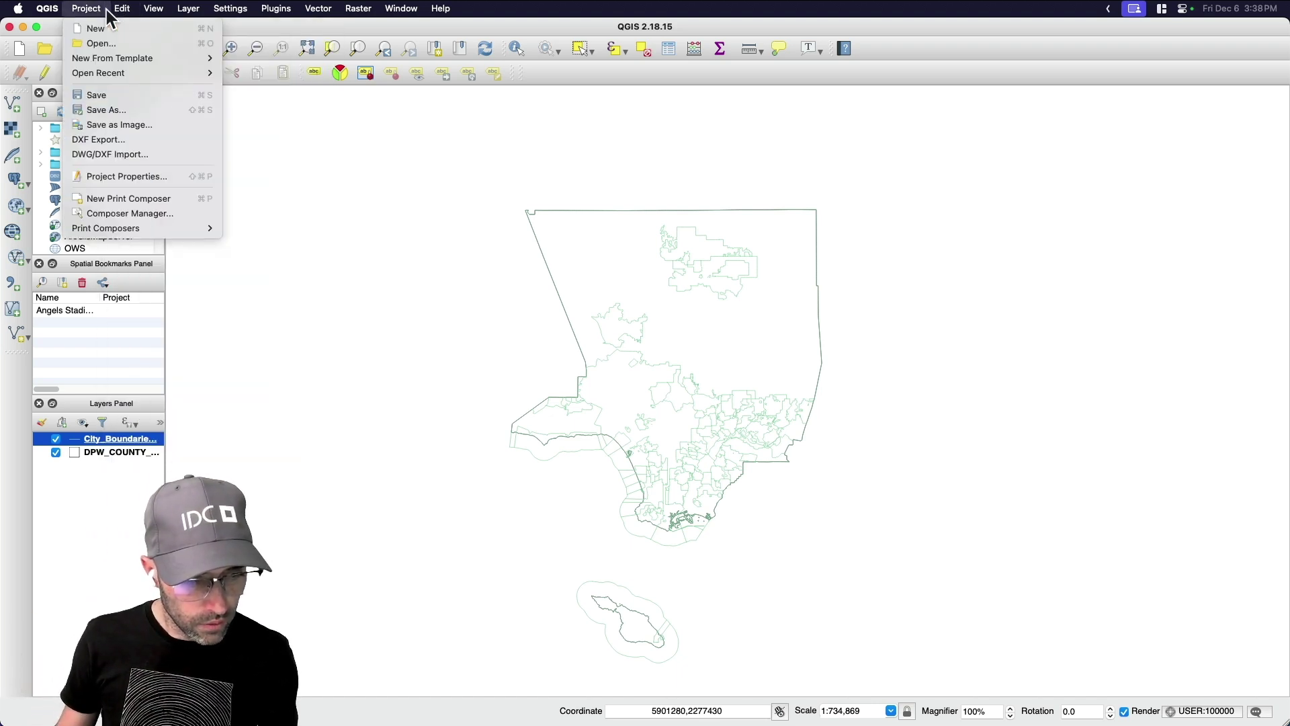
click(111, 141)
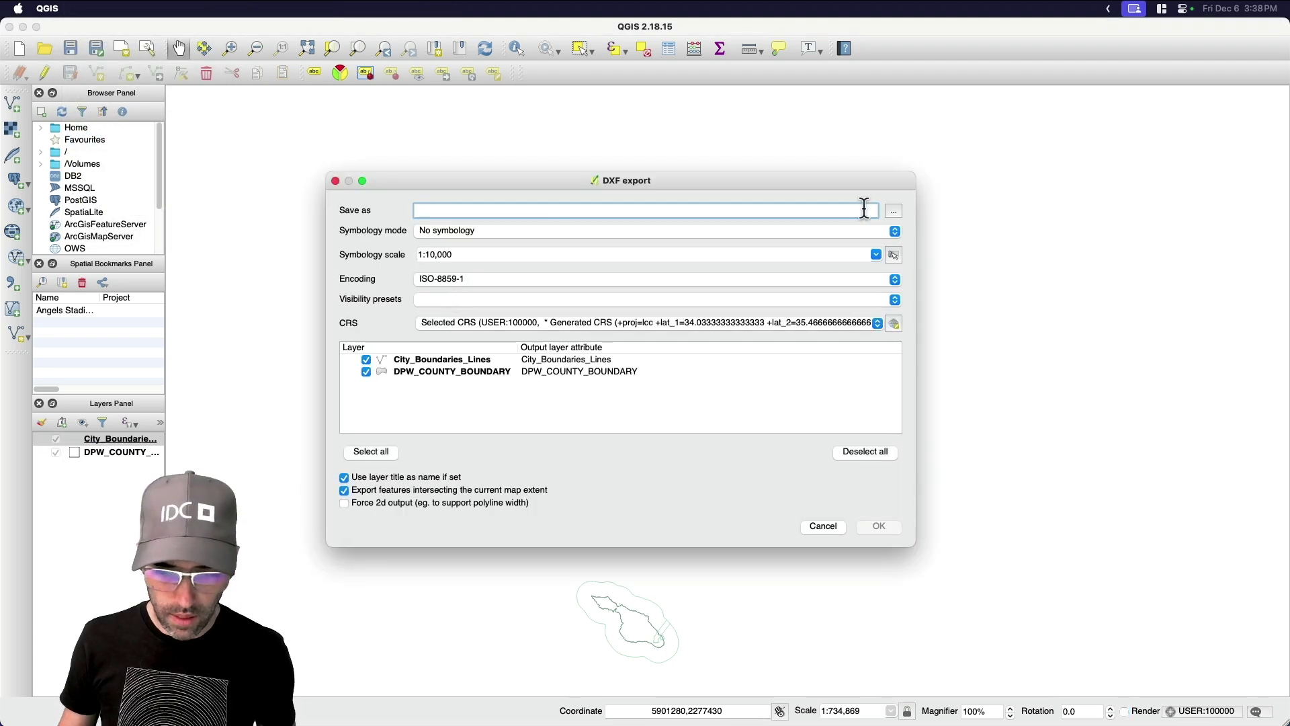
click(894, 211)
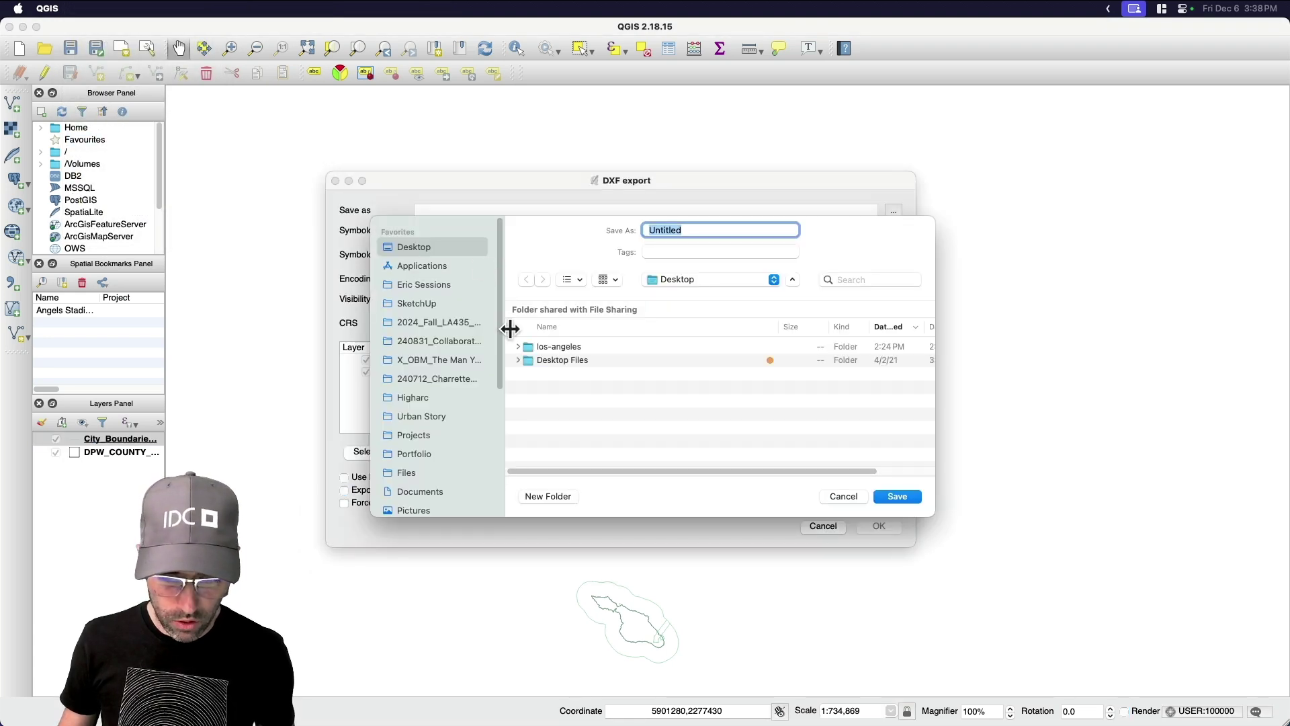
drag(510, 329, 470, 328)
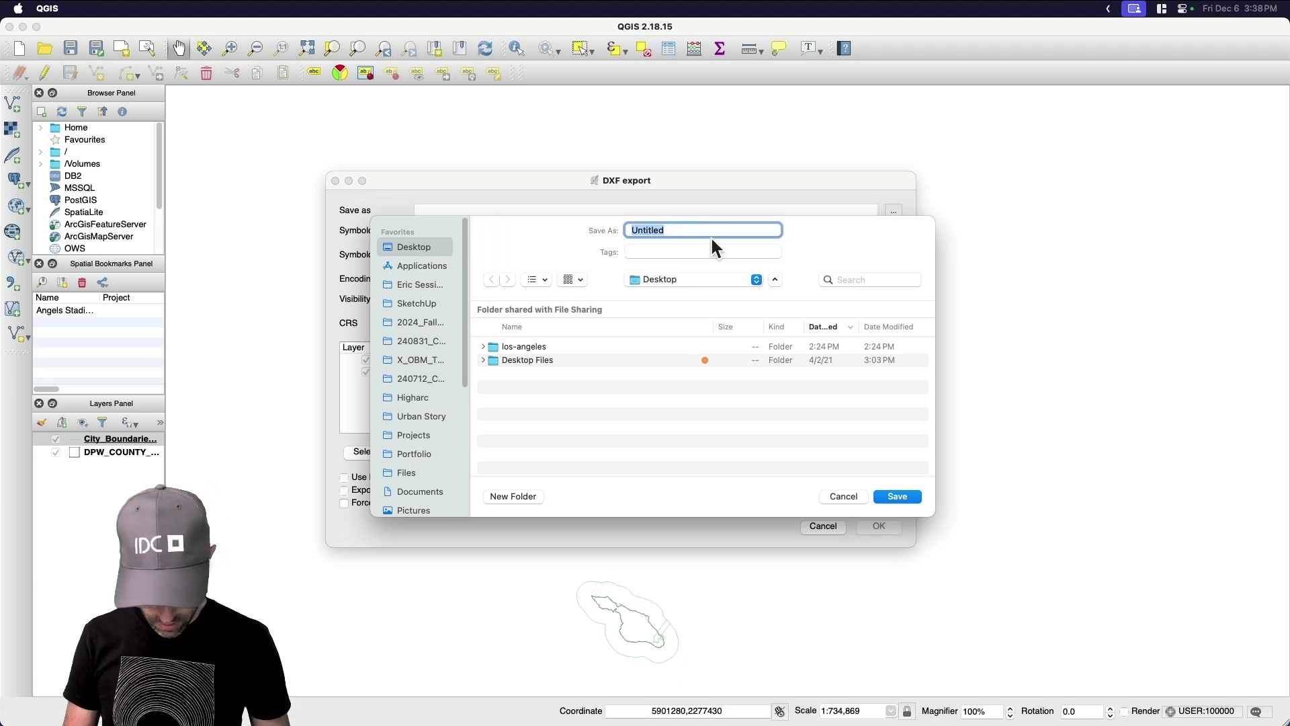
text(Countyc)
text(itu)
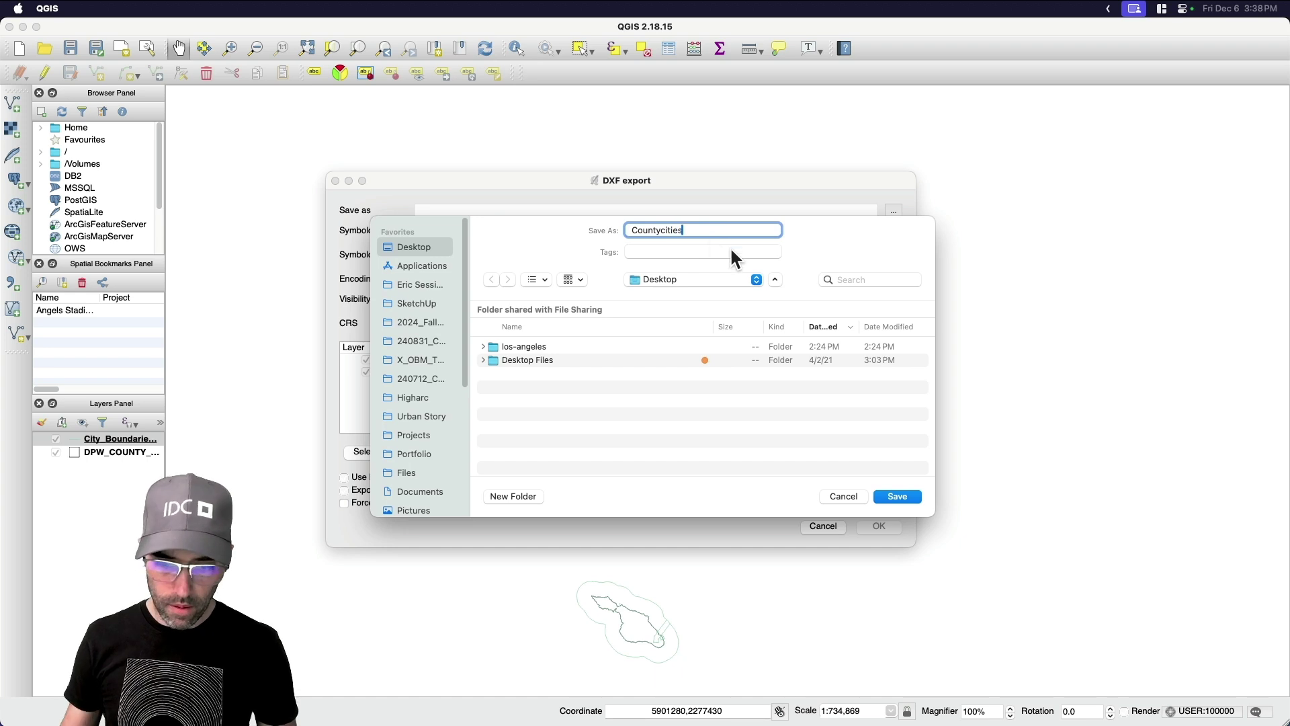
click(896, 497)
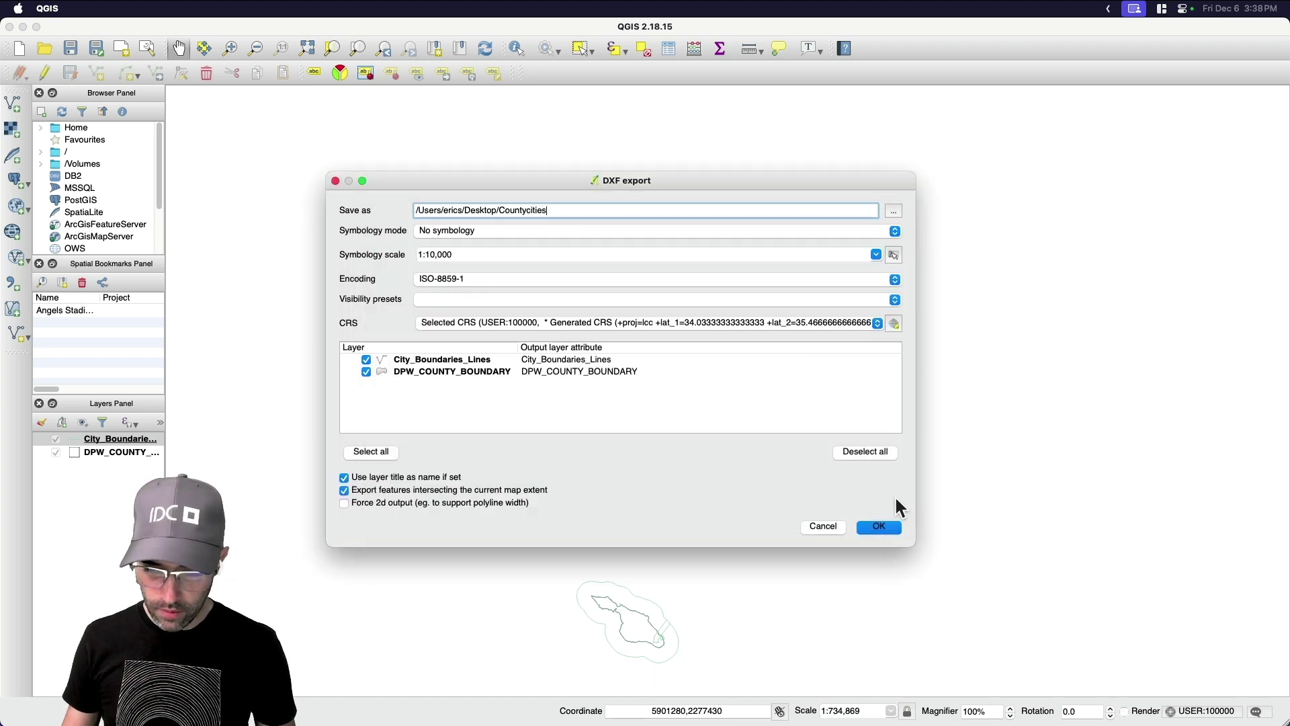
click(344, 504)
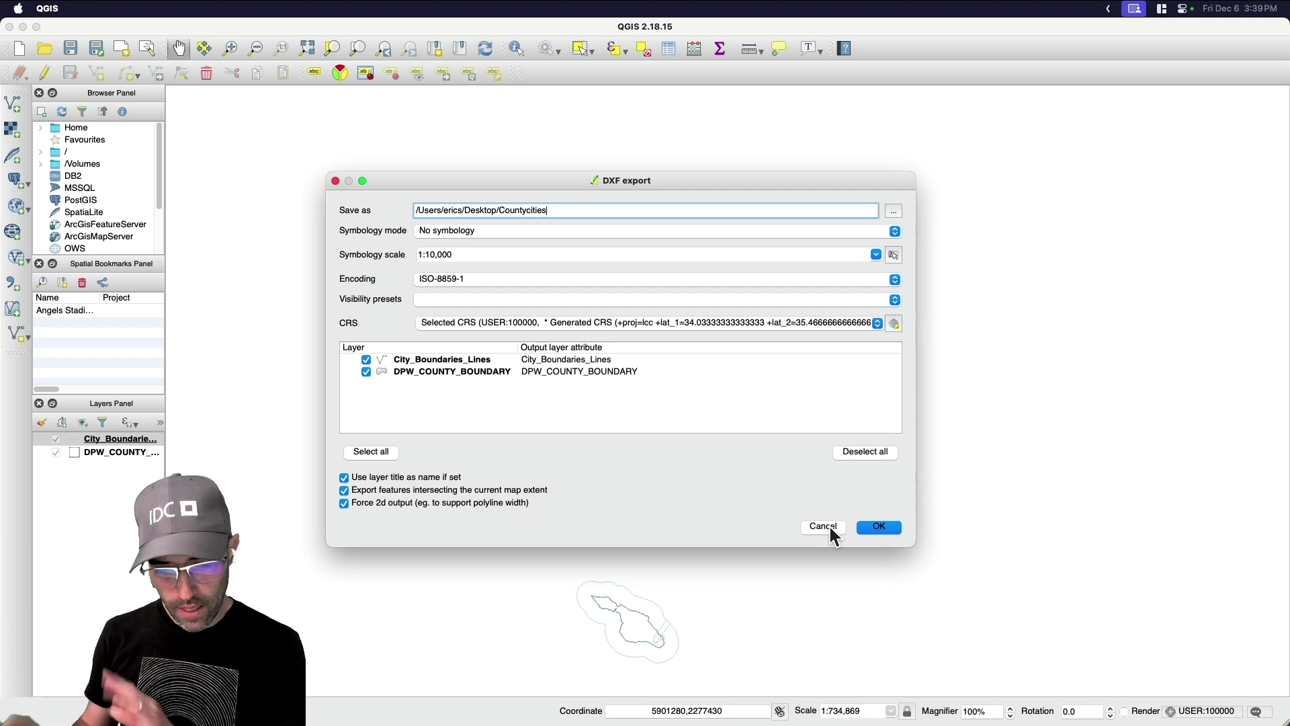
click(891, 530)
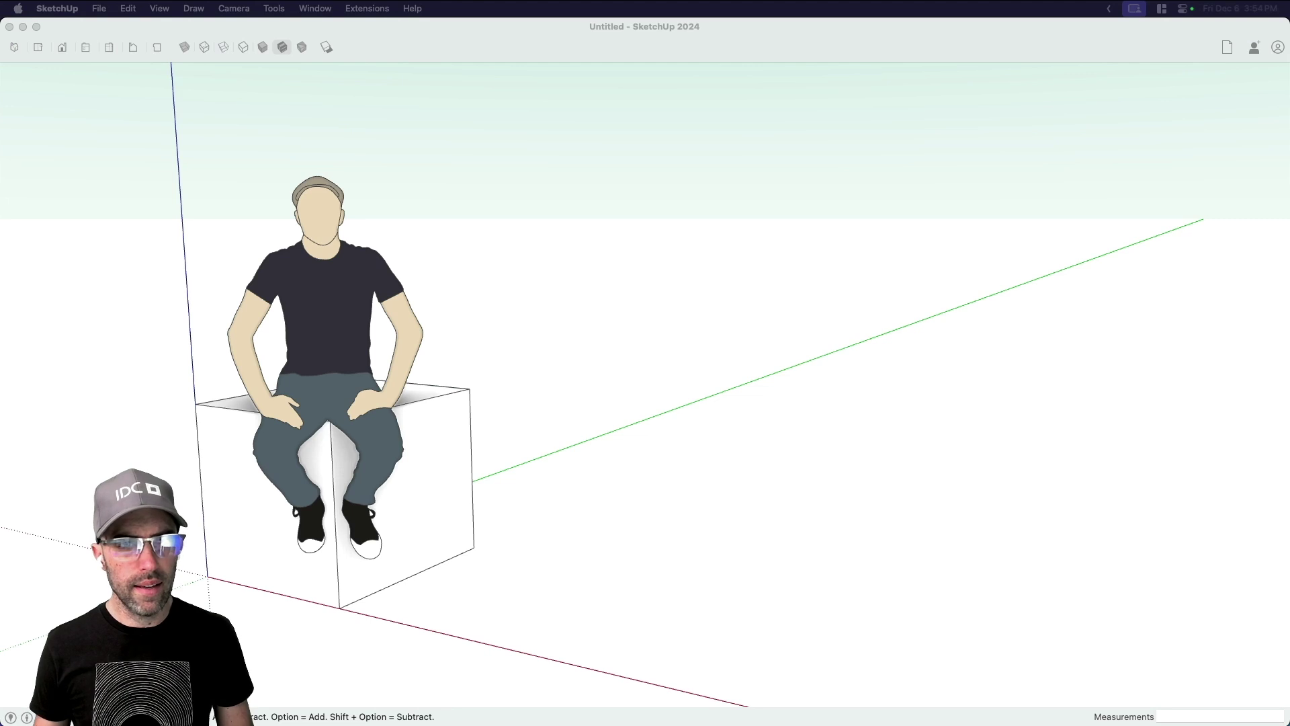
Import the exported boundary drawing into SketchUp using Model Units, with Preserve drawing origin enabled.
mouse_move(558, 216)
mouse_down()
mouse_move(732, 535)
mouse_move(731, 492)
mouse_up()
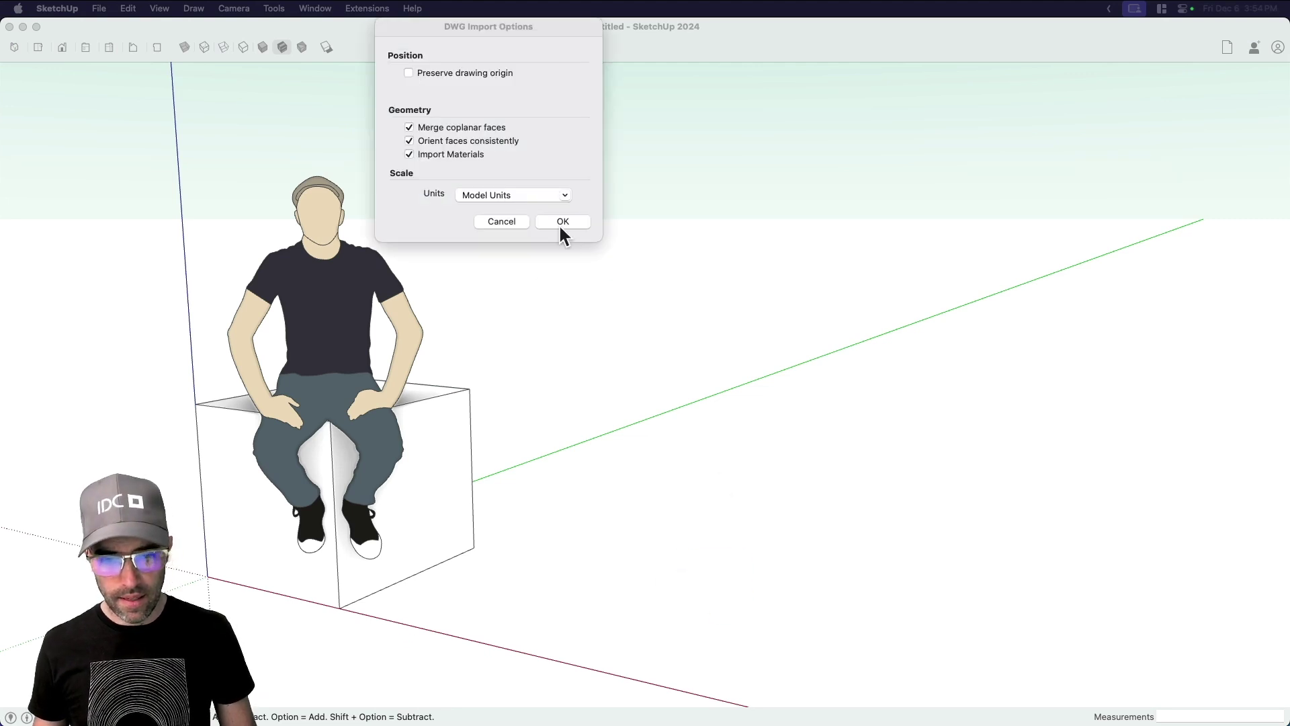
mouse_move(509, 39)
mouse_down()
mouse_move(645, 115)
mouse_move(735, 251)
mouse_up()
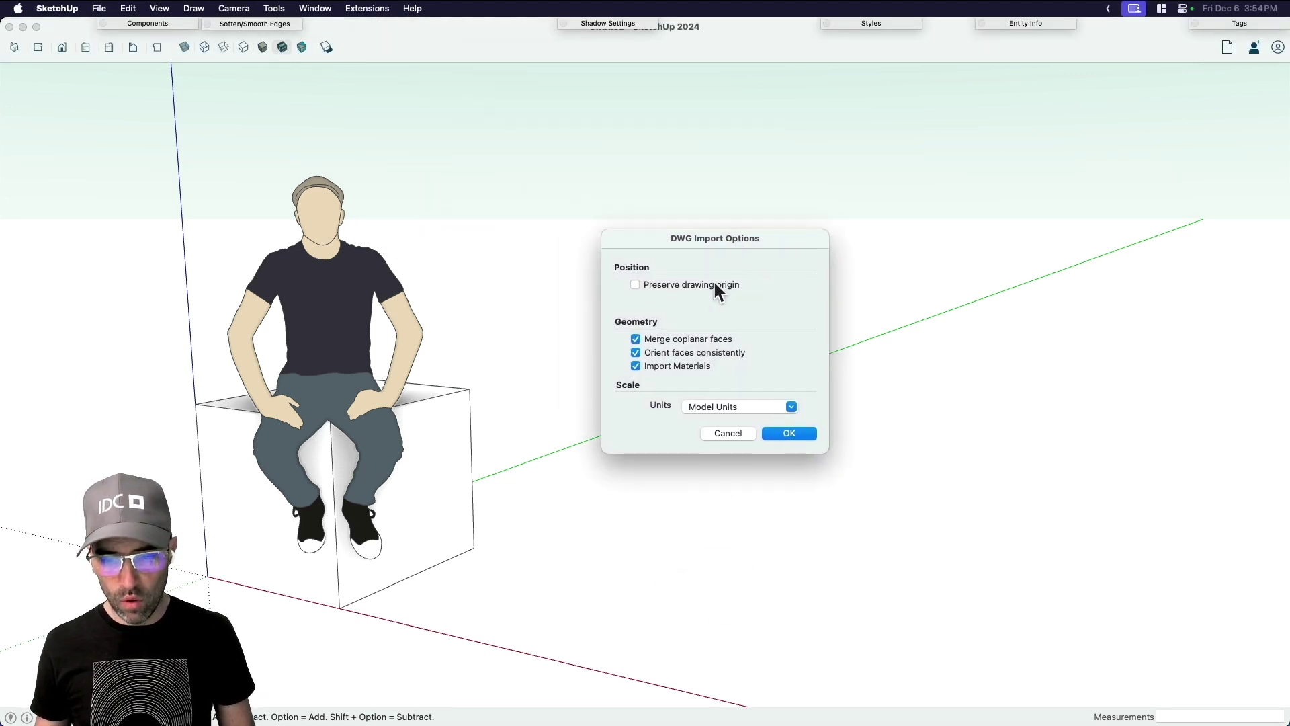
click(635, 284)
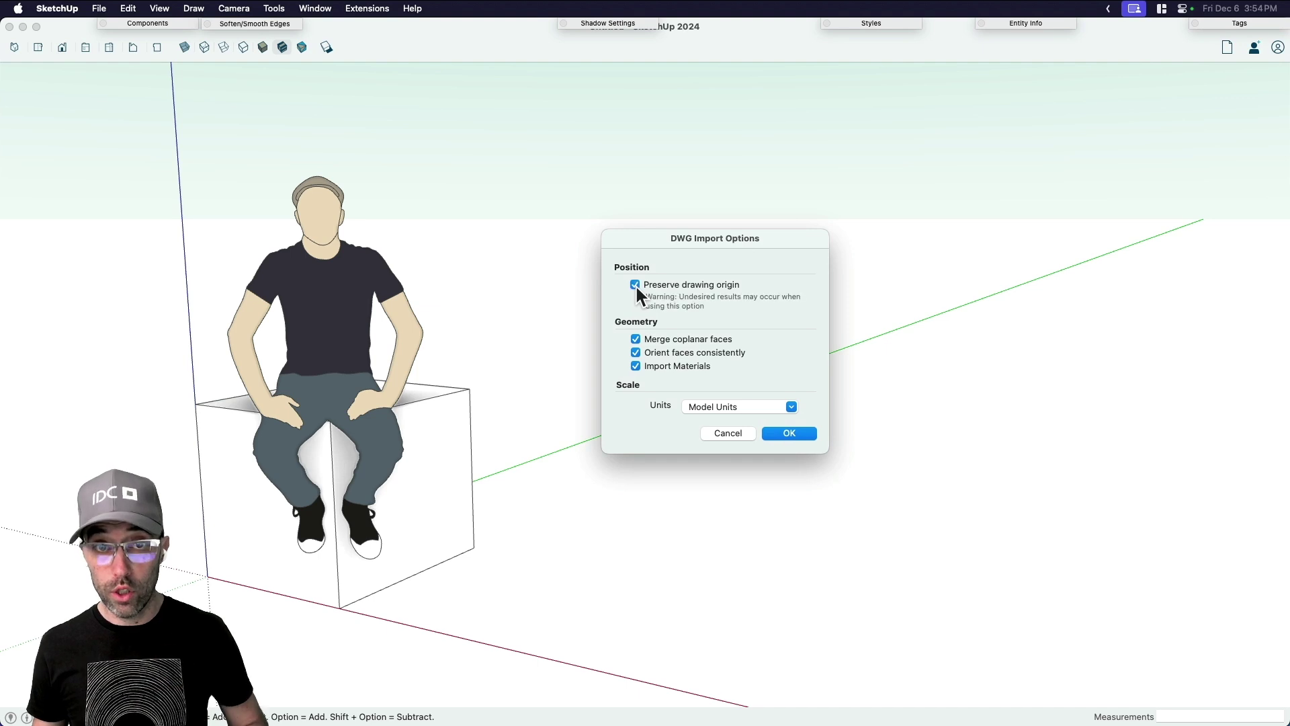
click(788, 432)
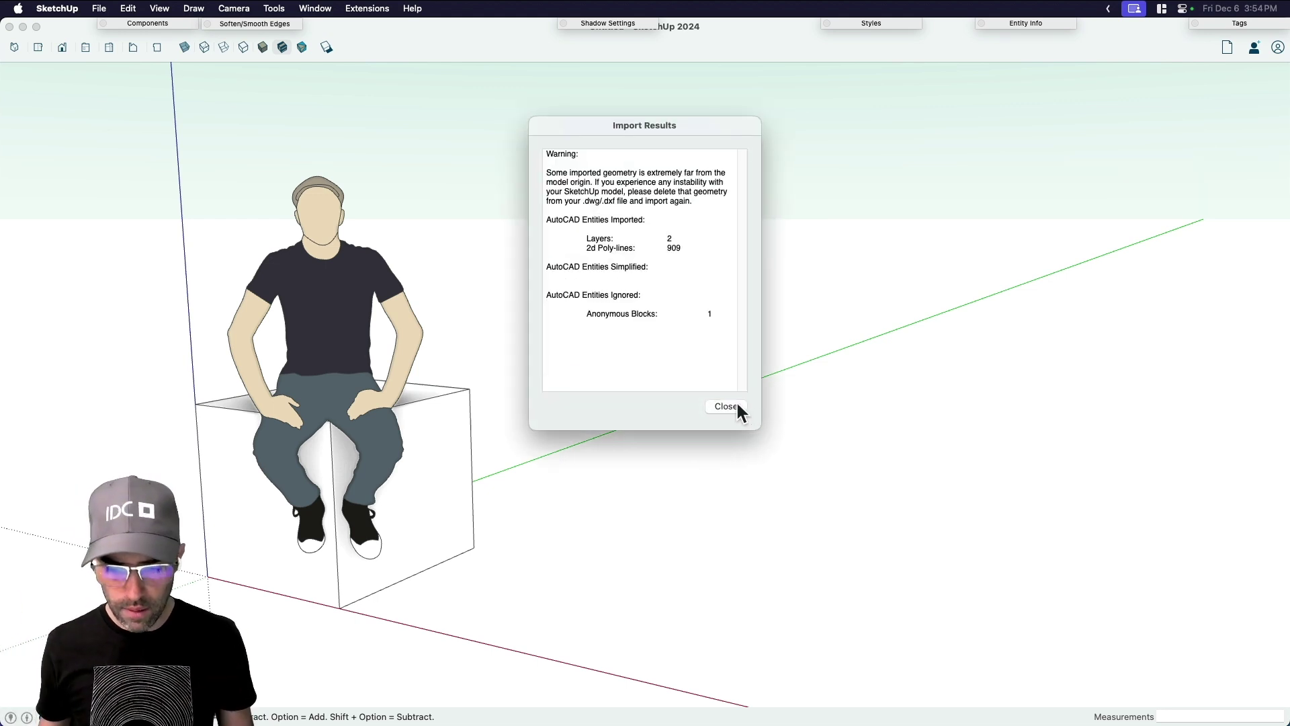
click(720, 408)
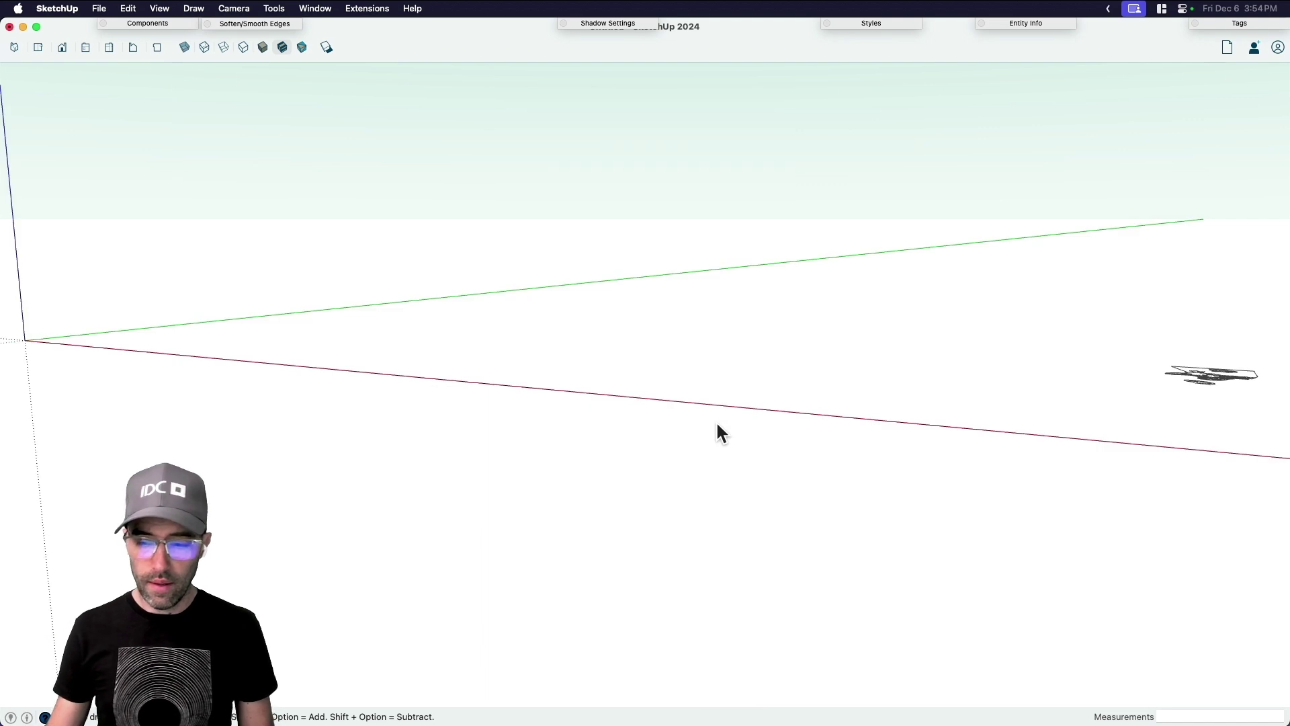
Set the SketchUp camera to a parallel-projection top view and frame the imported county and city boundaries.
key(shift+p)
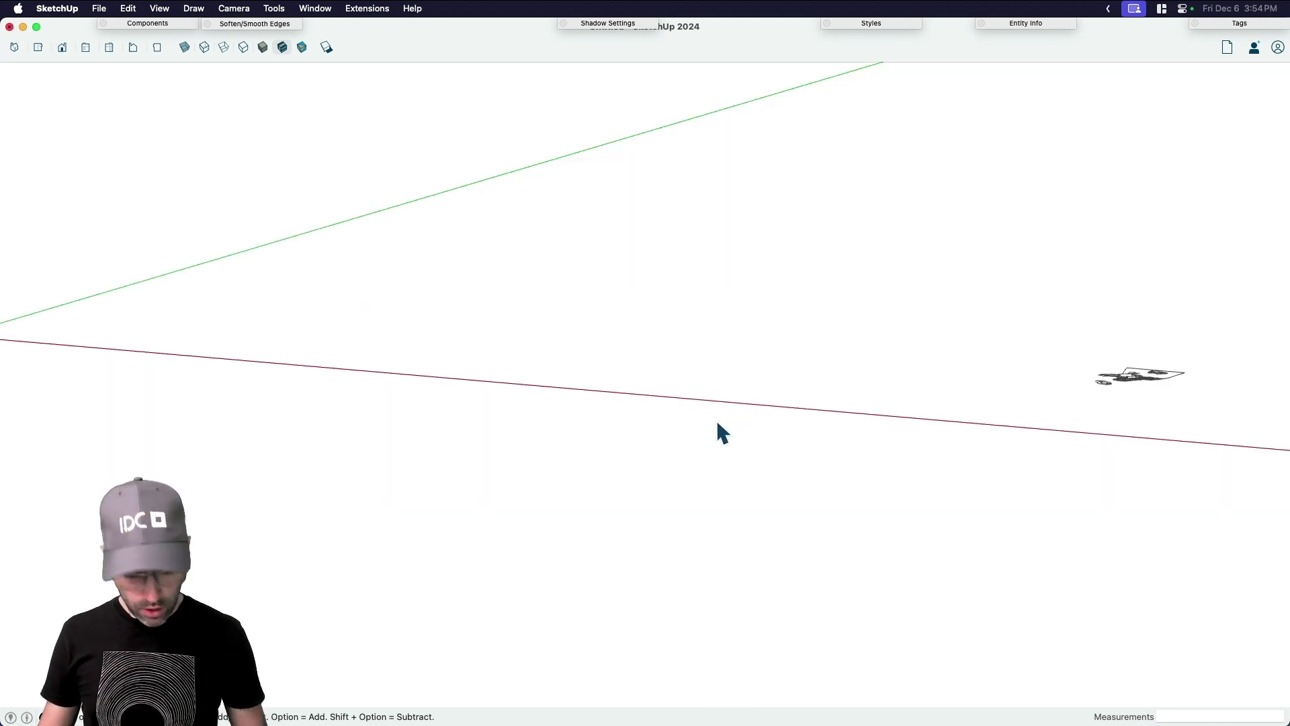
key(super+2)
scroll(670, 387, up, 3)
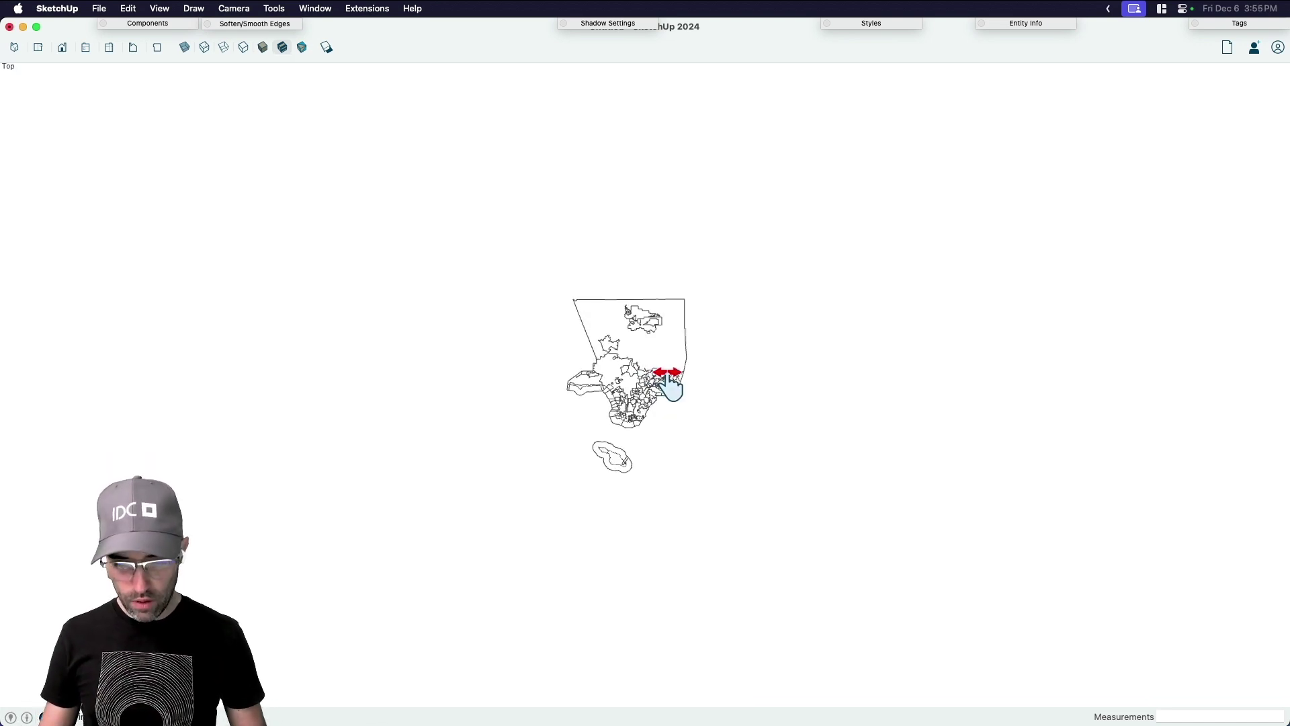
scroll(646, 376, up, 6)
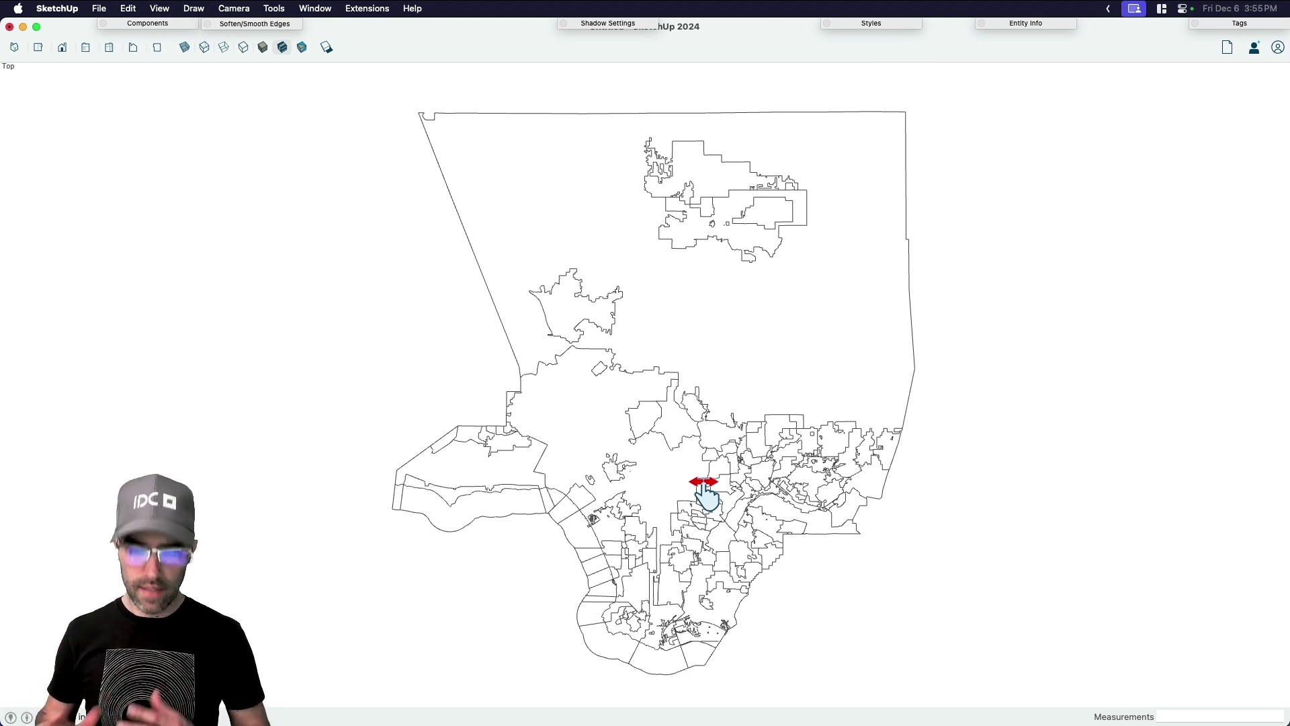
key(space)
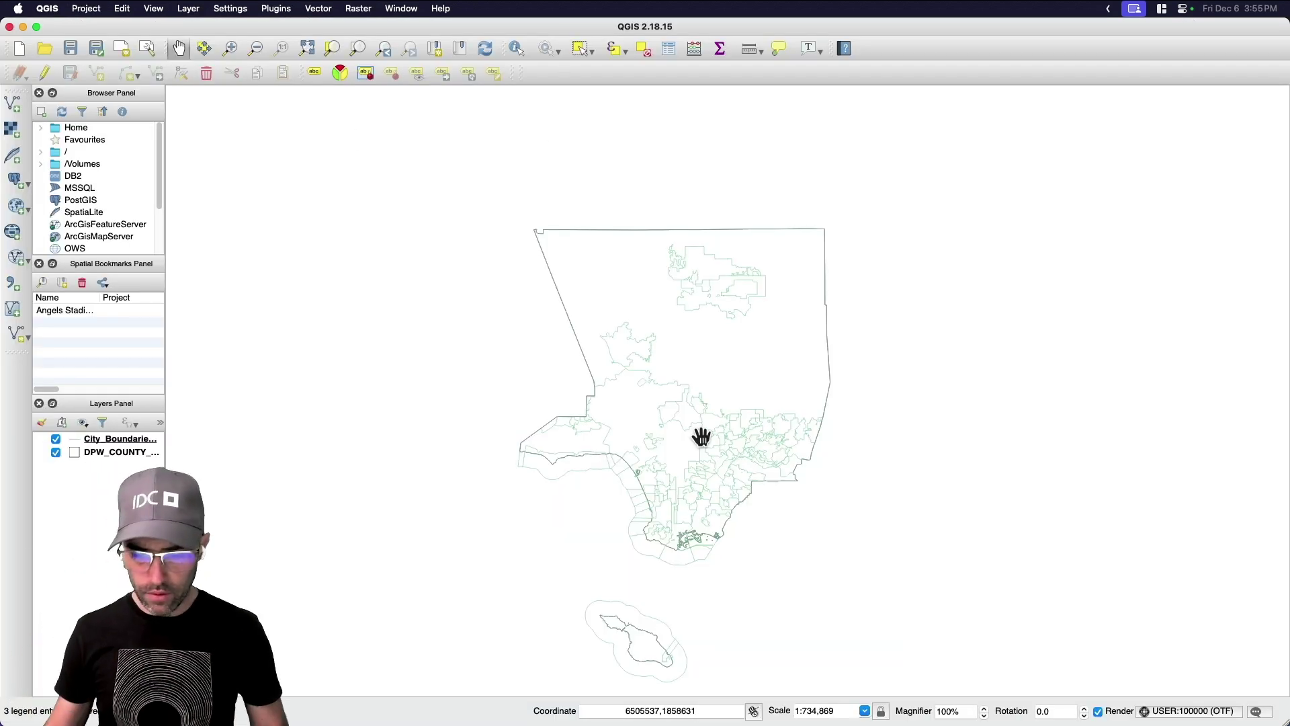
Add the tigerroads shapefile from the tigerroads folder in Finder to the QGIS map and inspect the roads around downtown.
scroll(668, 454, up, 2)
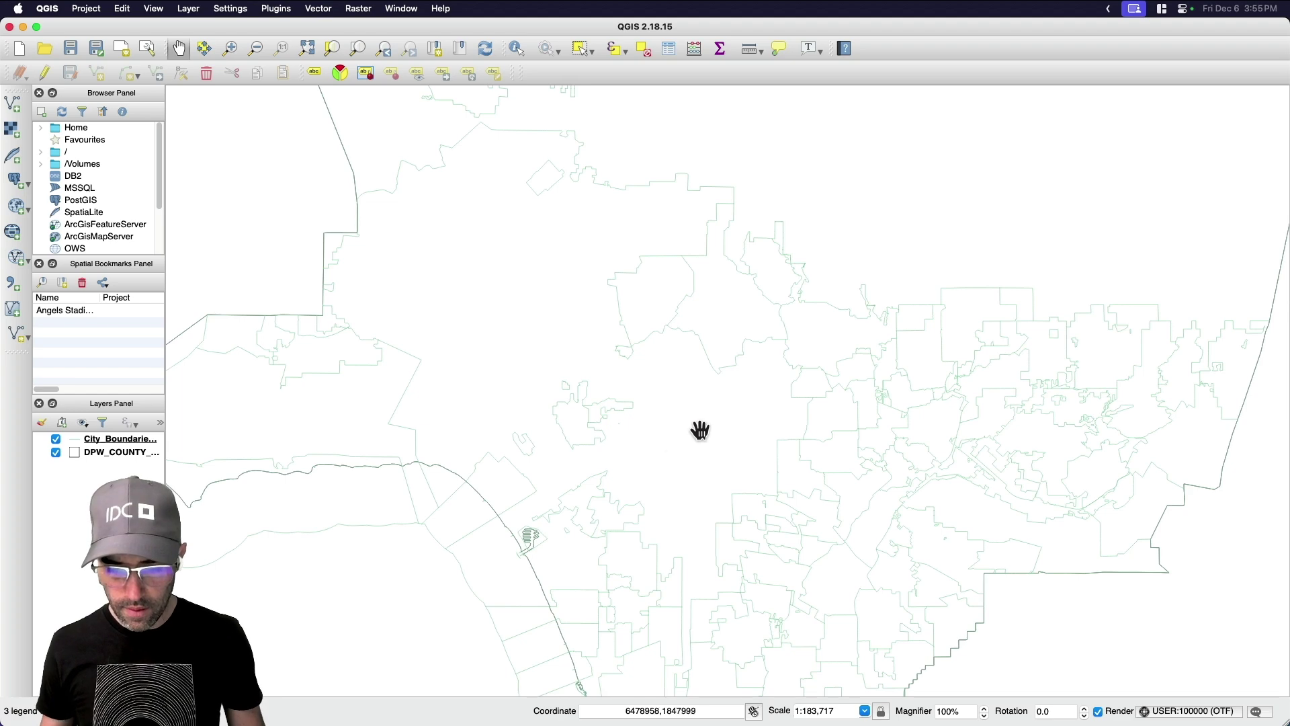
scroll(699, 430, up, 1)
drag(697, 440, 740, 386)
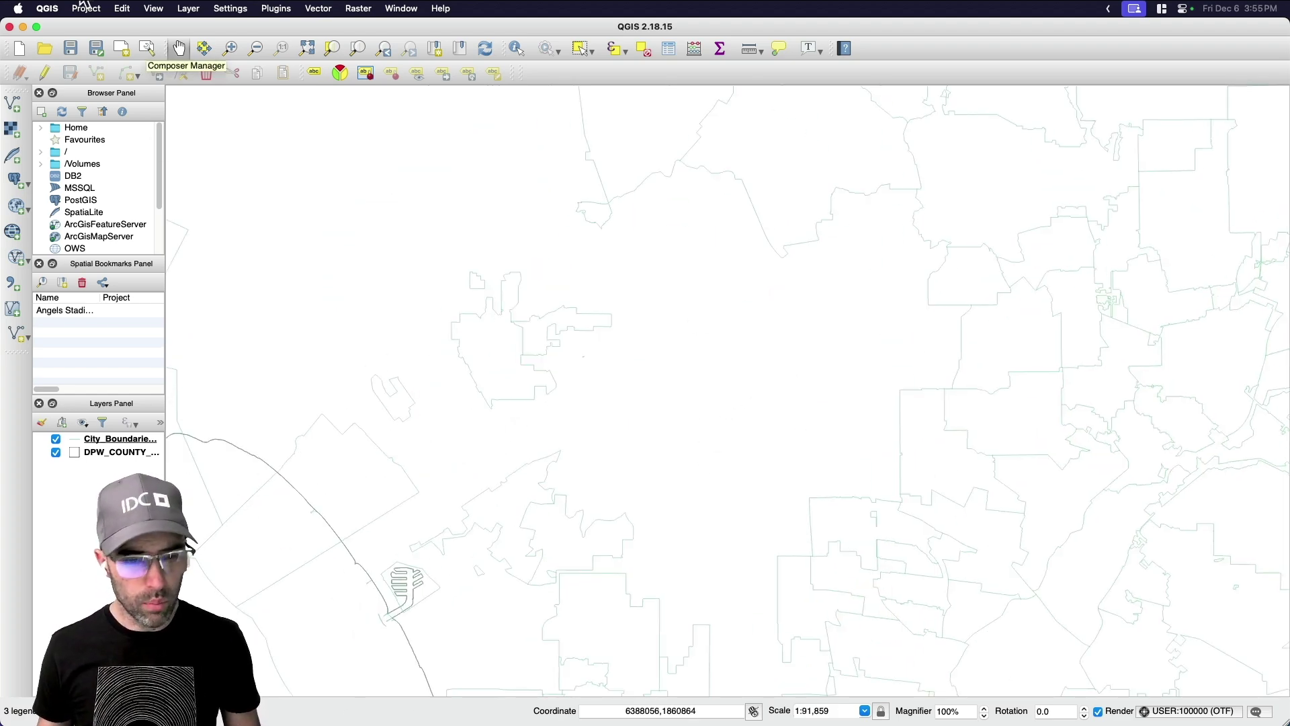
key(super+Tab)
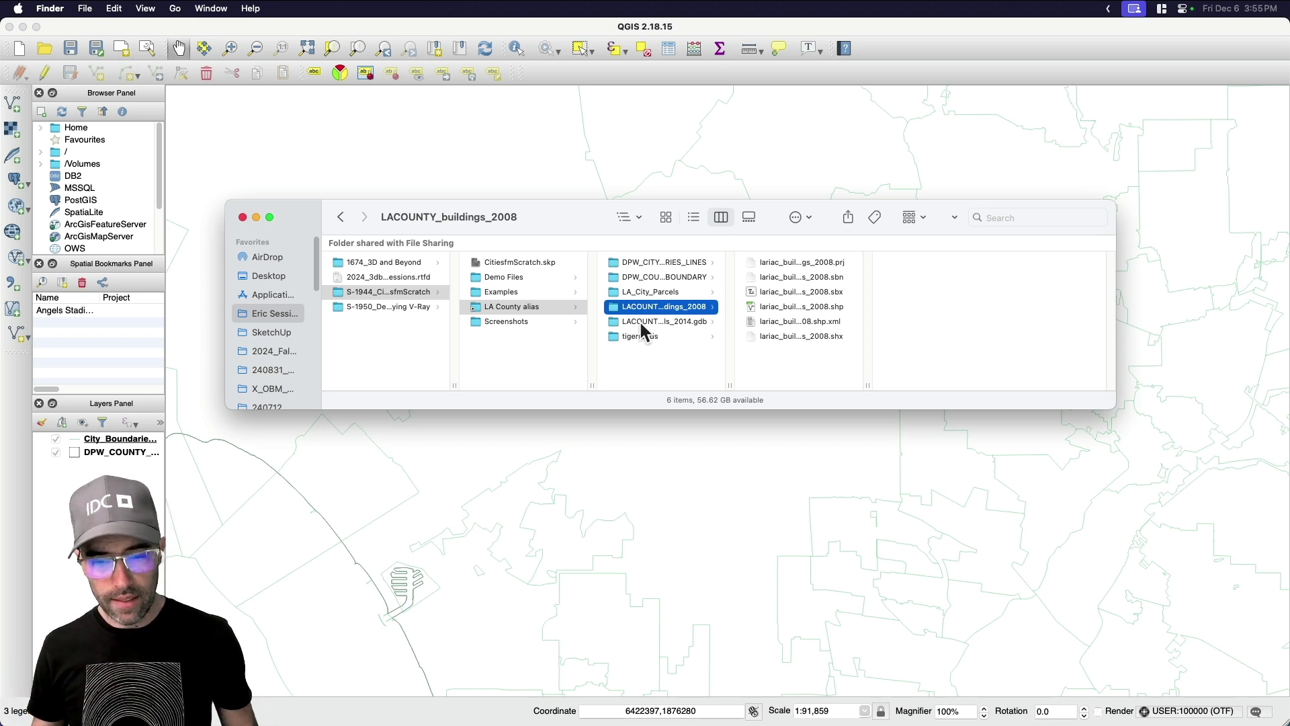
drag(586, 224, 598, 138)
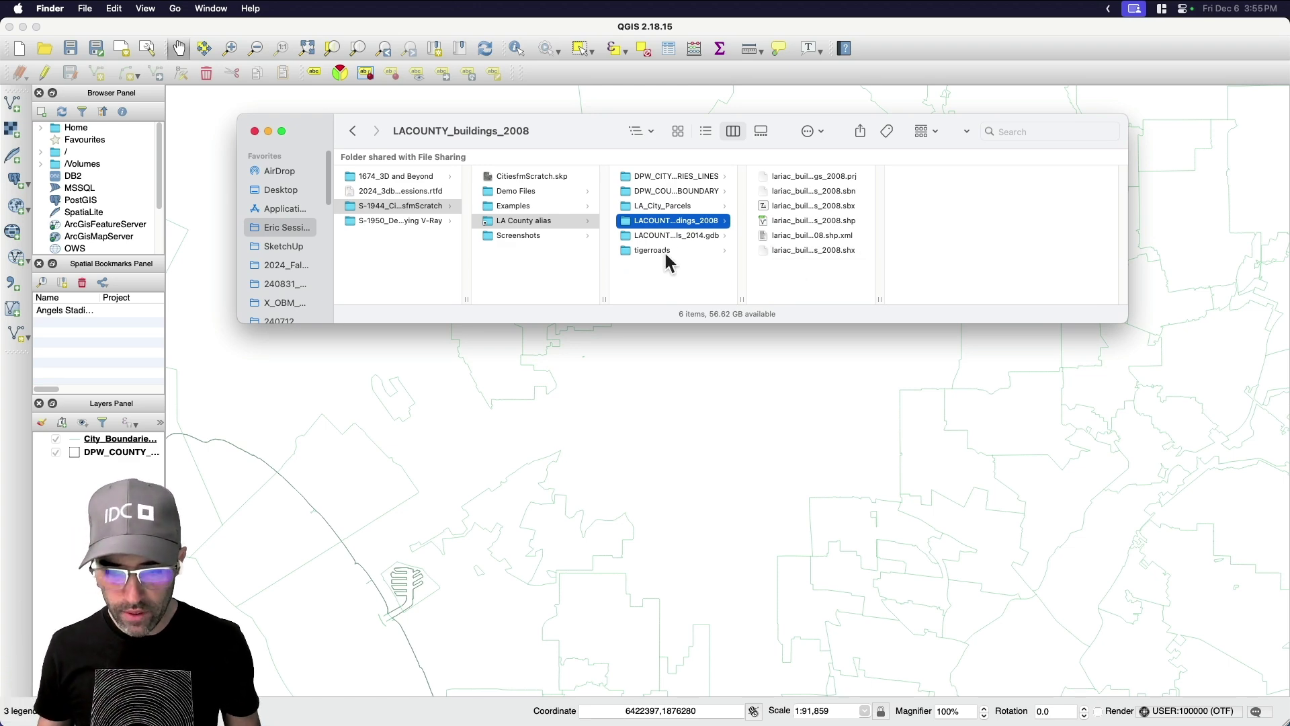
click(645, 252)
drag(817, 227, 748, 442)
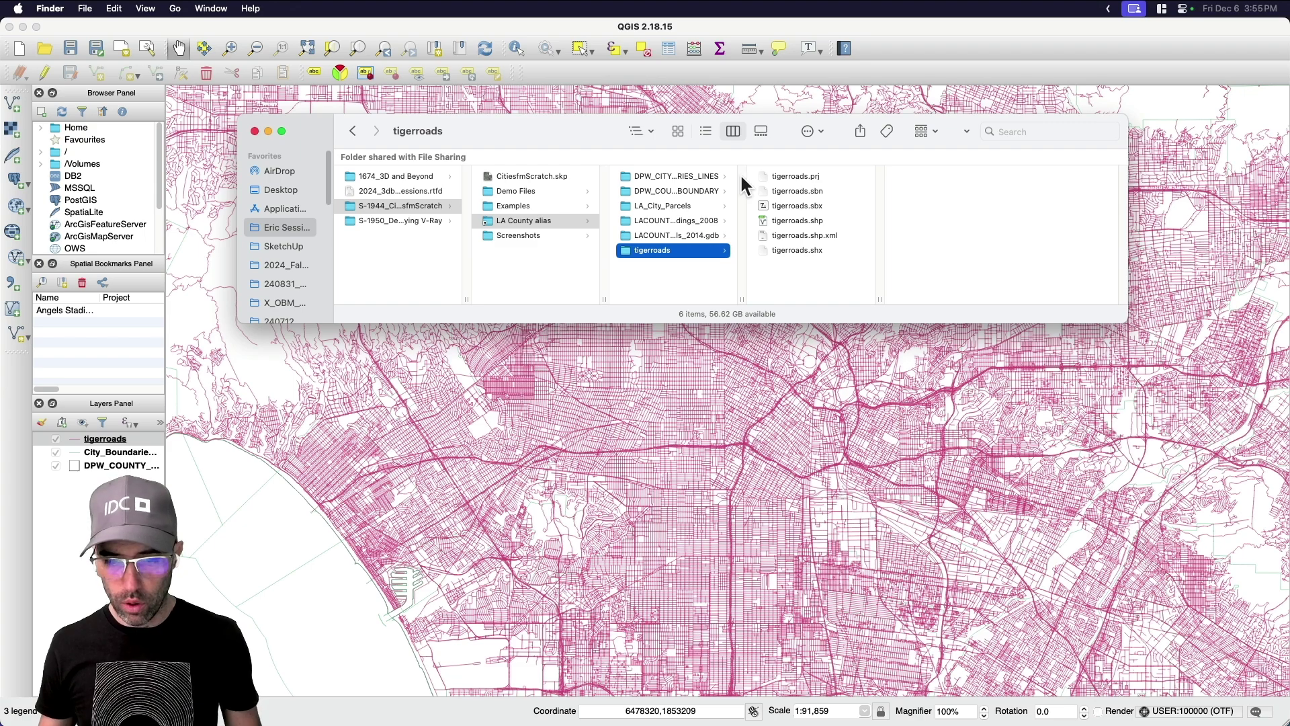
click(792, 470)
scroll(791, 473, down, 2)
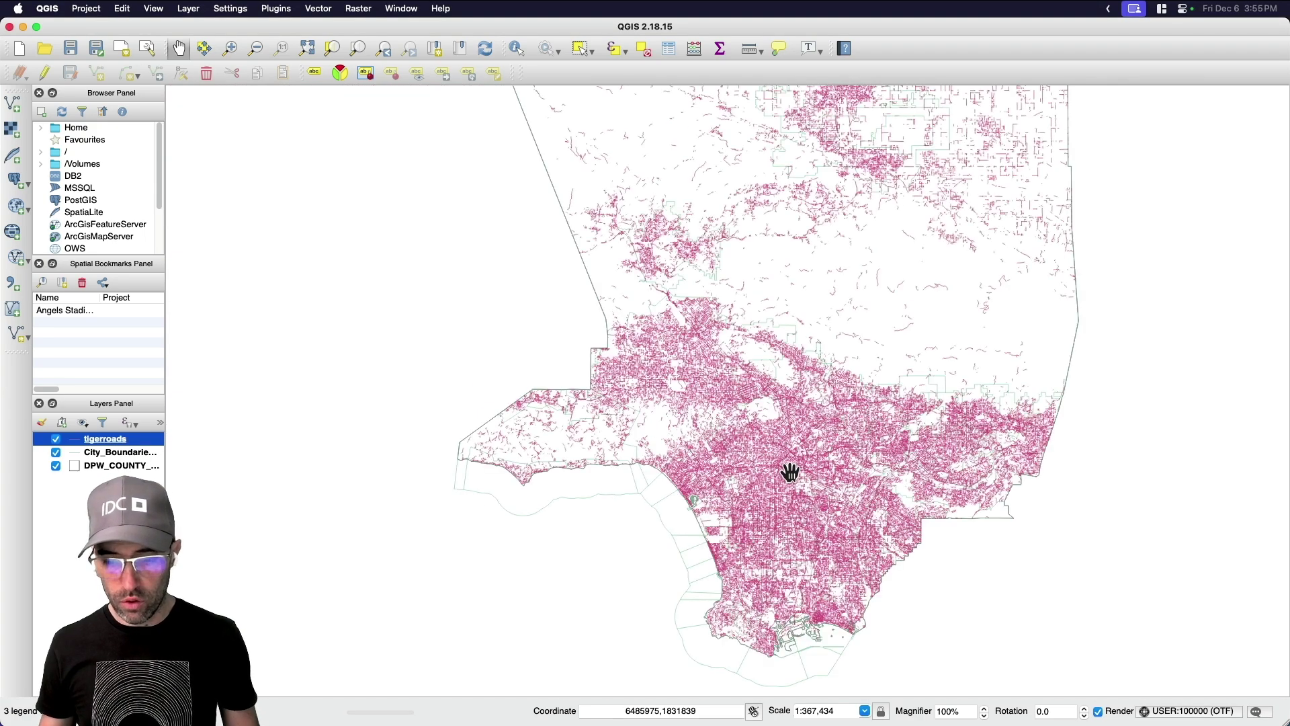
scroll(790, 472, up, 3)
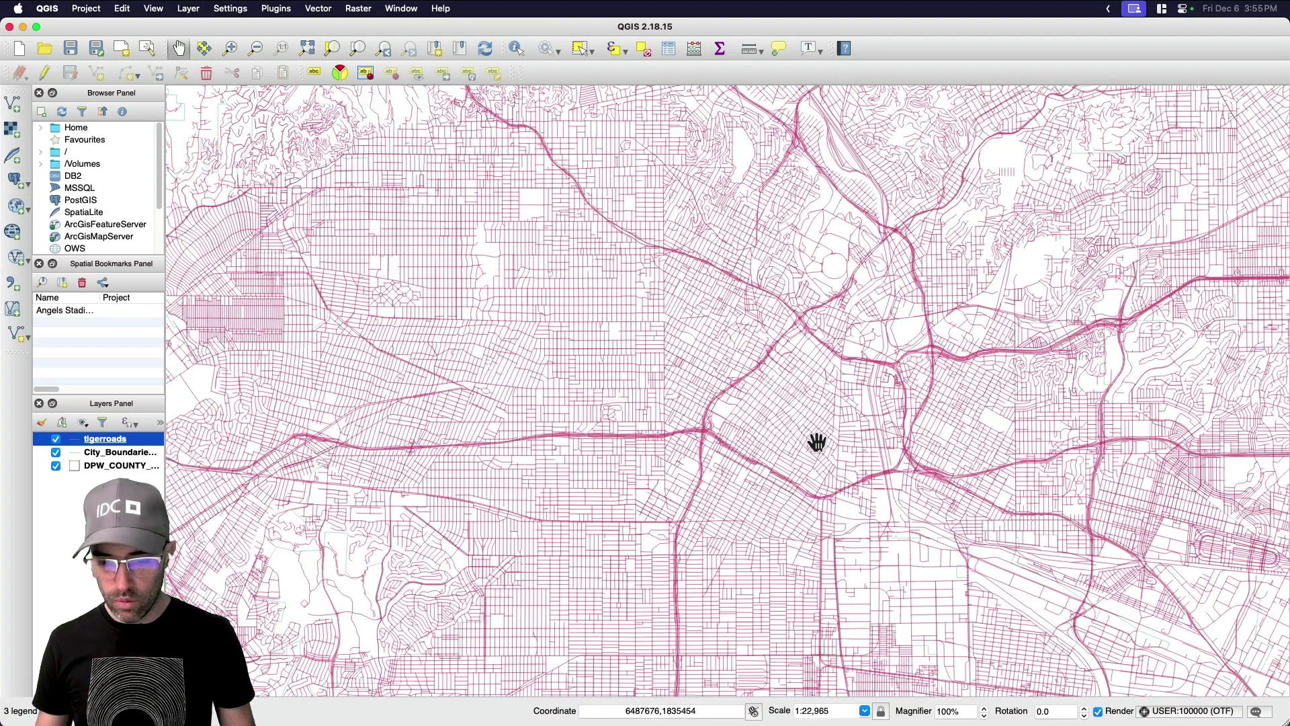
scroll(726, 446, up, 1)
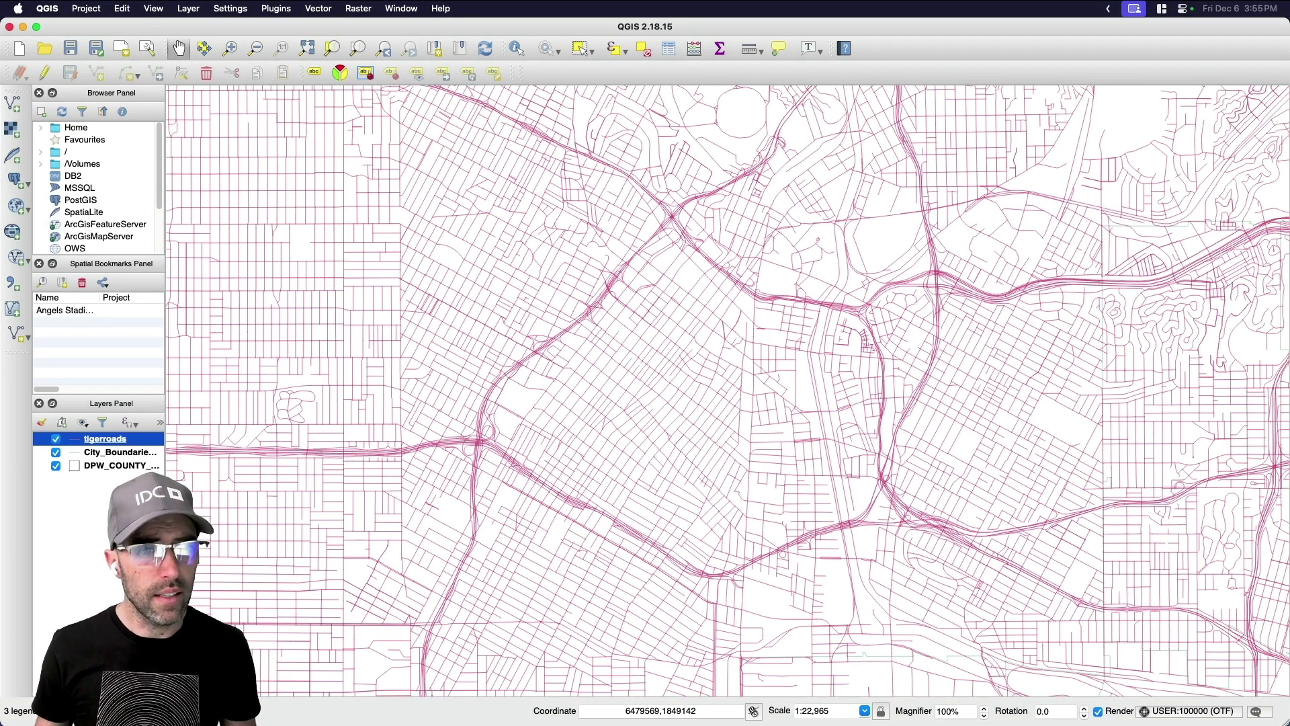
Add the LA_City_Parcels shapefile from the LA_City_Parcels folder in Finder to the QGIS map.
key(super+Tab)
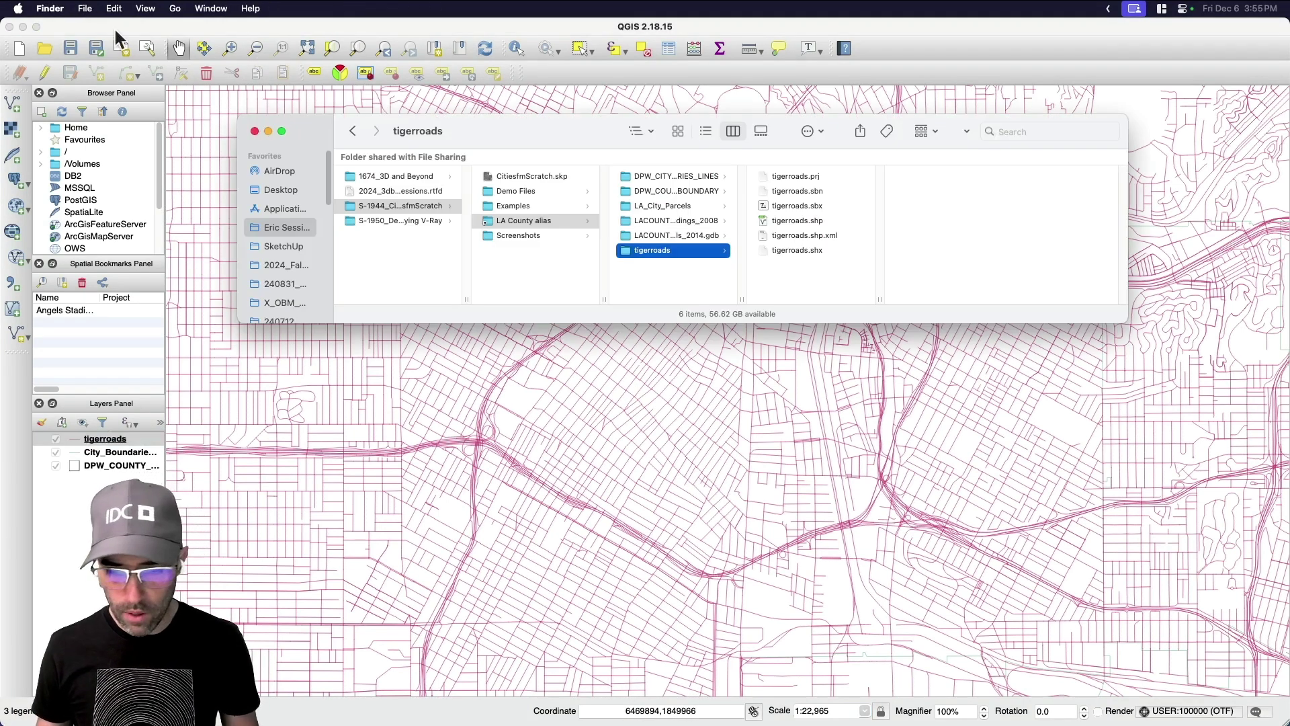
click(701, 237)
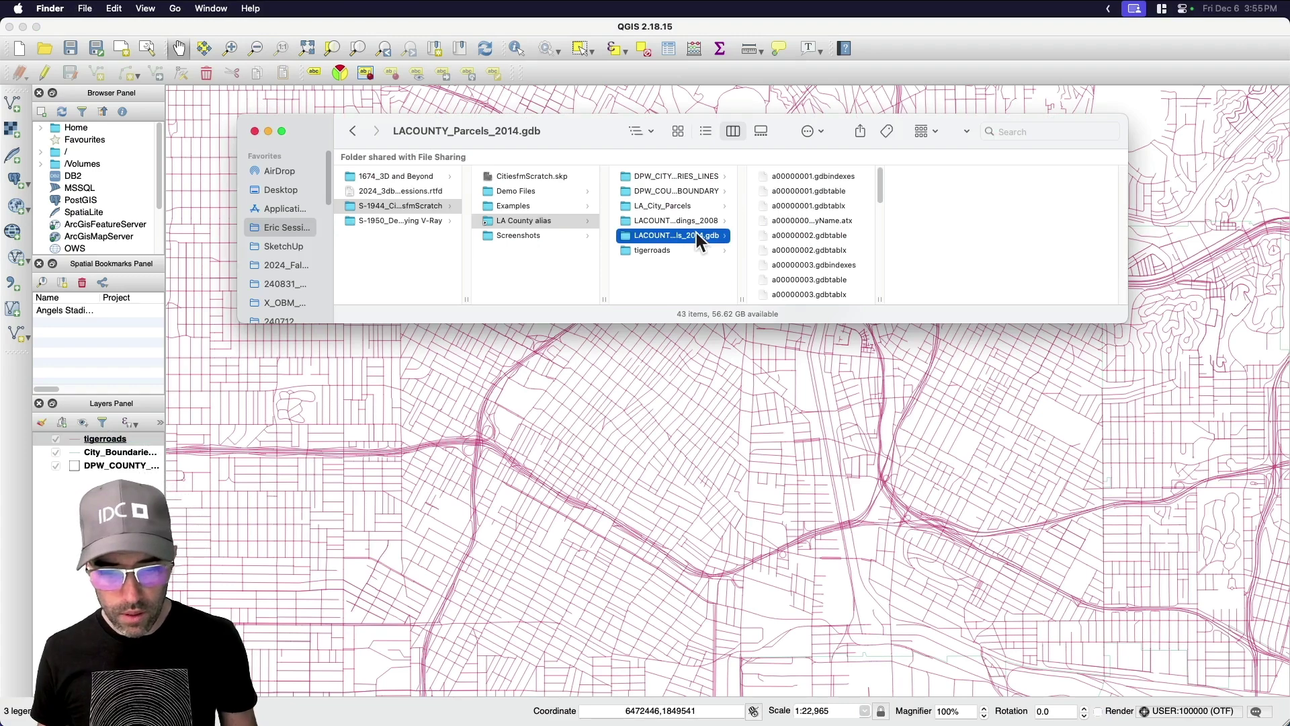
click(687, 221)
click(681, 205)
drag(805, 219, 712, 433)
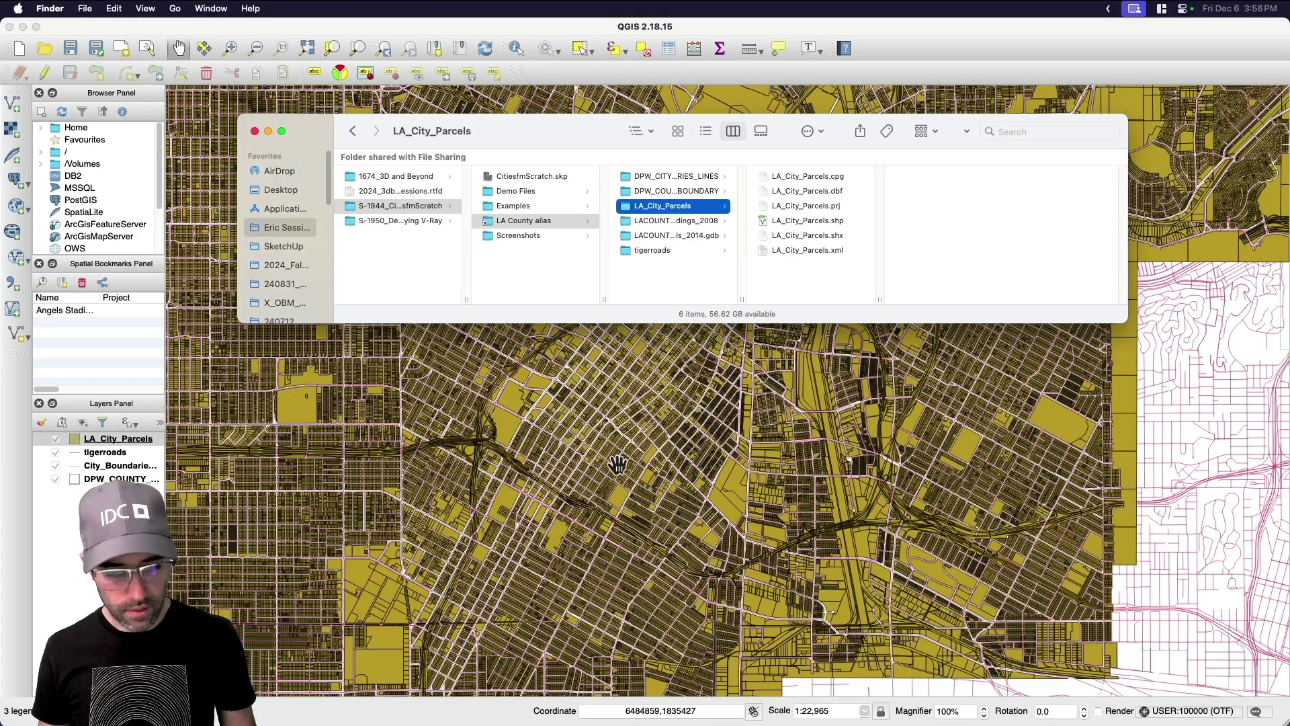
Style the LA_City_Parcels layer without fill by changing its symbol layer type to Outline: Simple line.
click(100, 441)
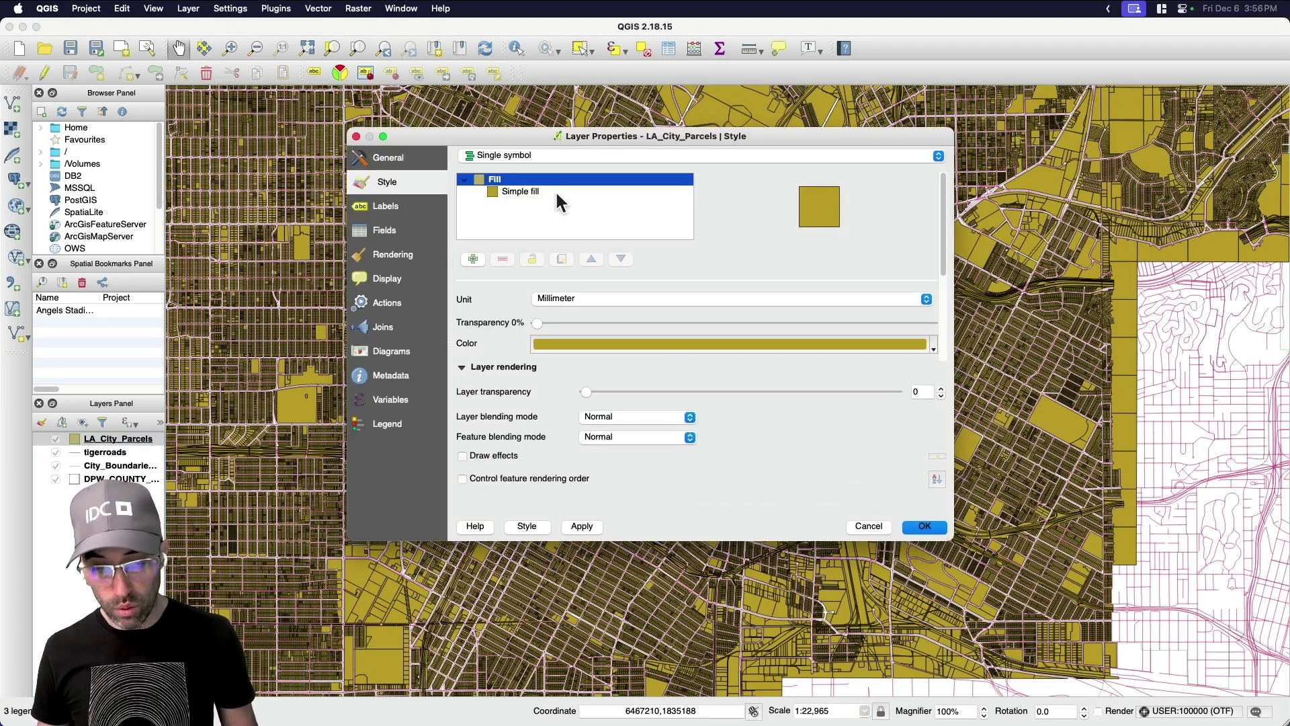
click(556, 192)
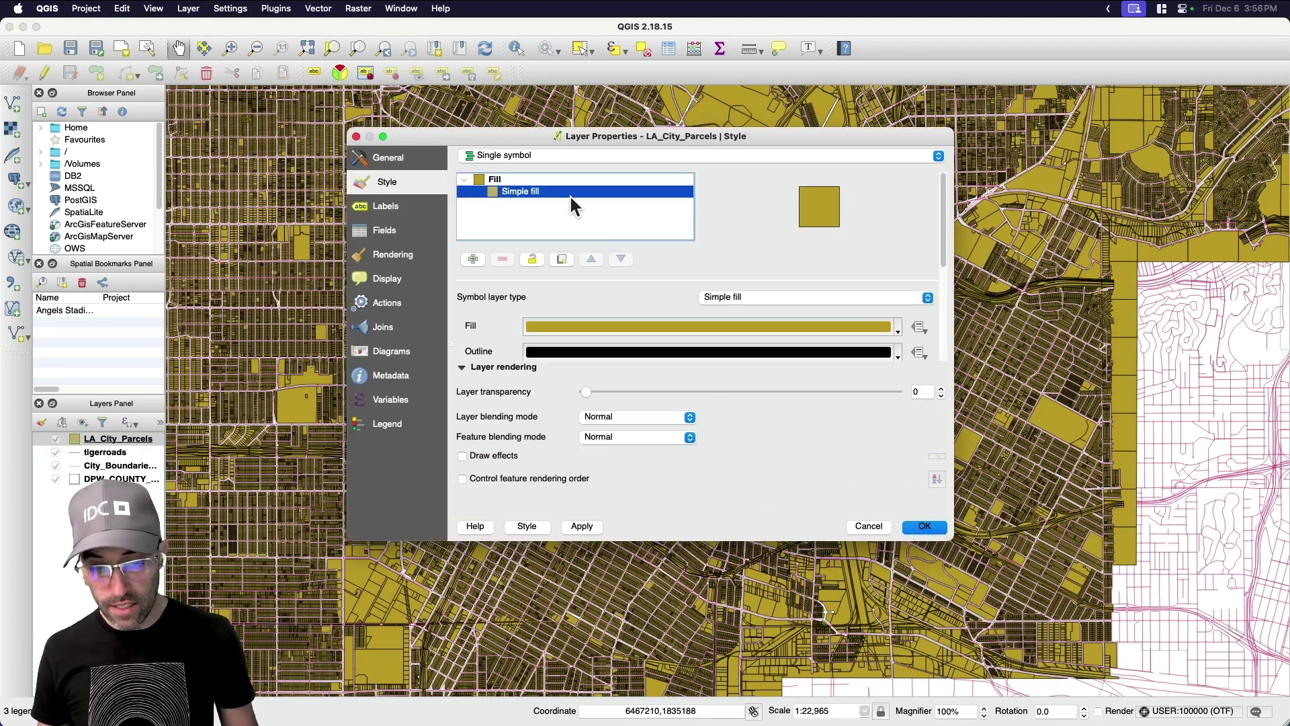
click(779, 298)
click(775, 328)
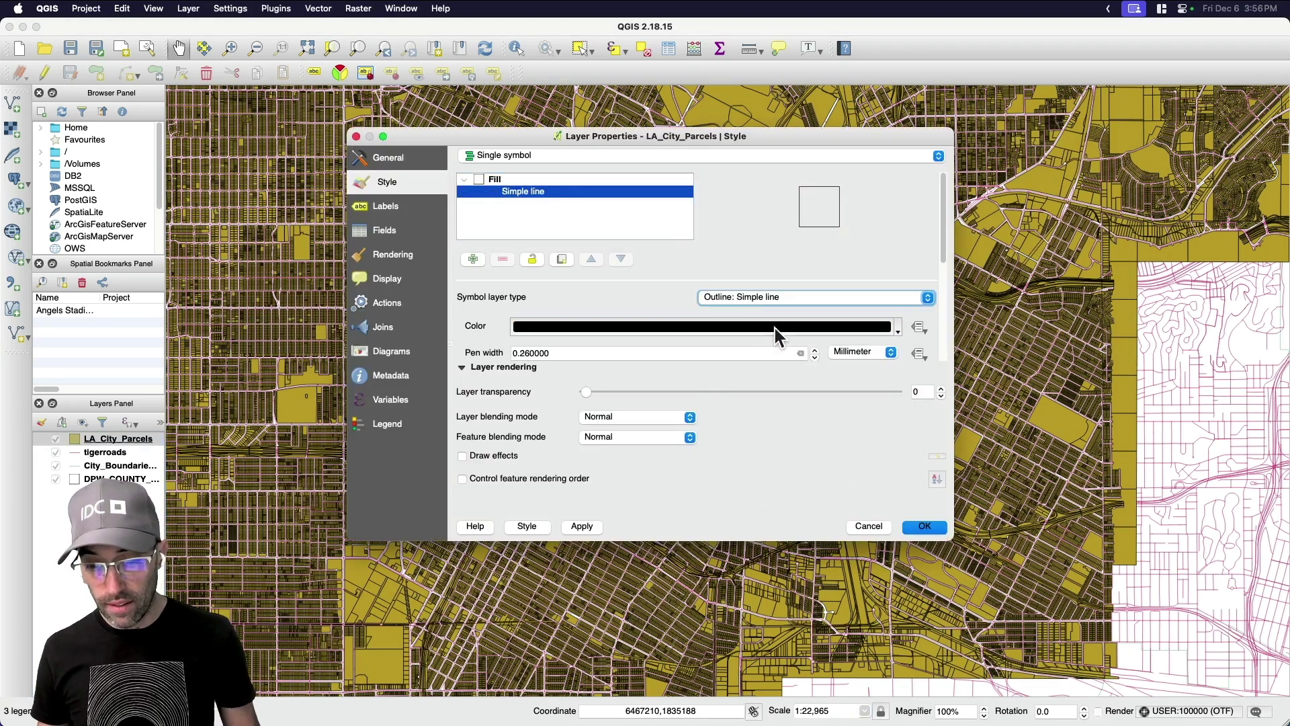
click(927, 525)
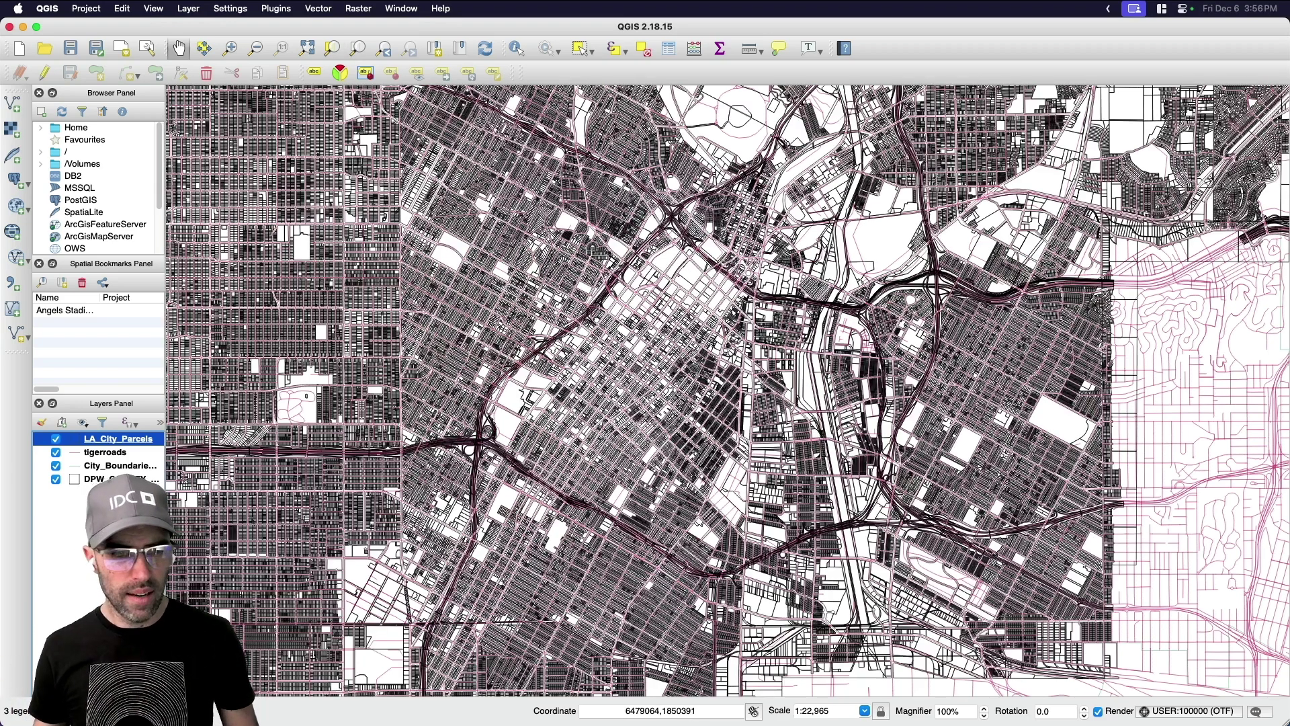
Add the lariac_buildings_2008 shapefile from the LACOUNTY_buildings_2008 folder in Finder to the QGIS map and inspect the downtown building footprints.
key(super+Tab)
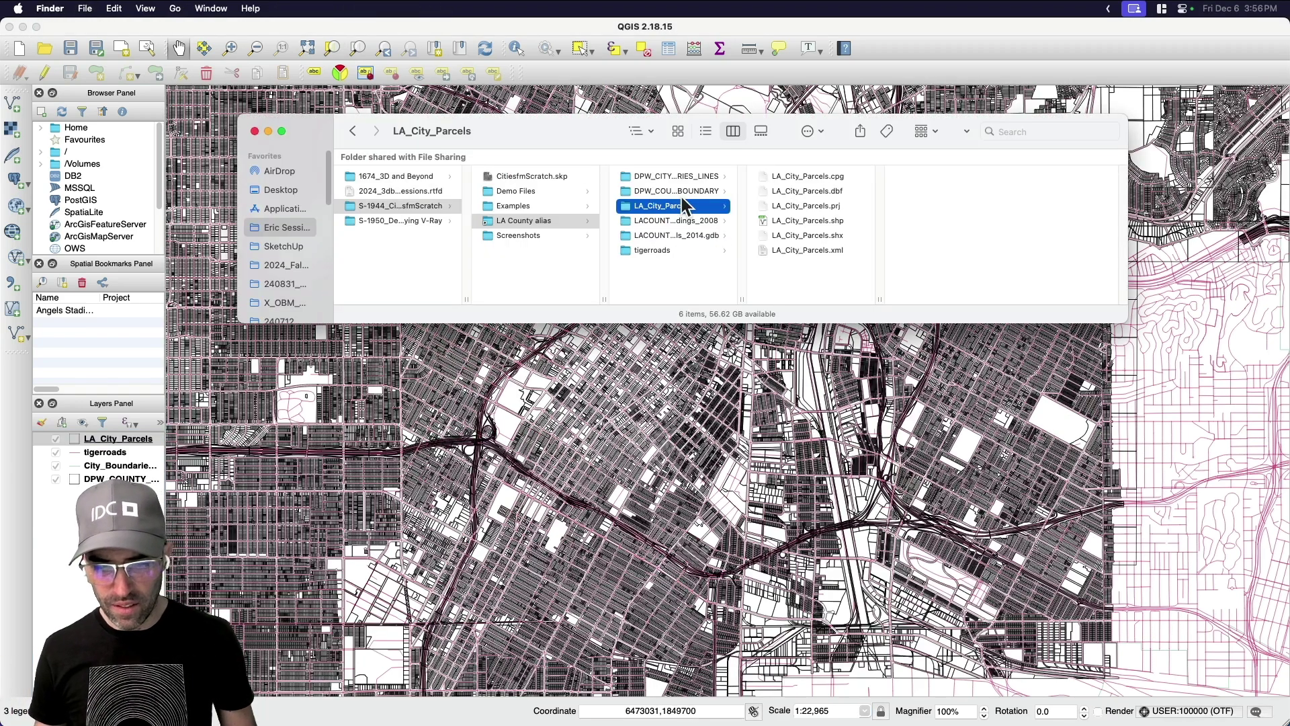
click(688, 222)
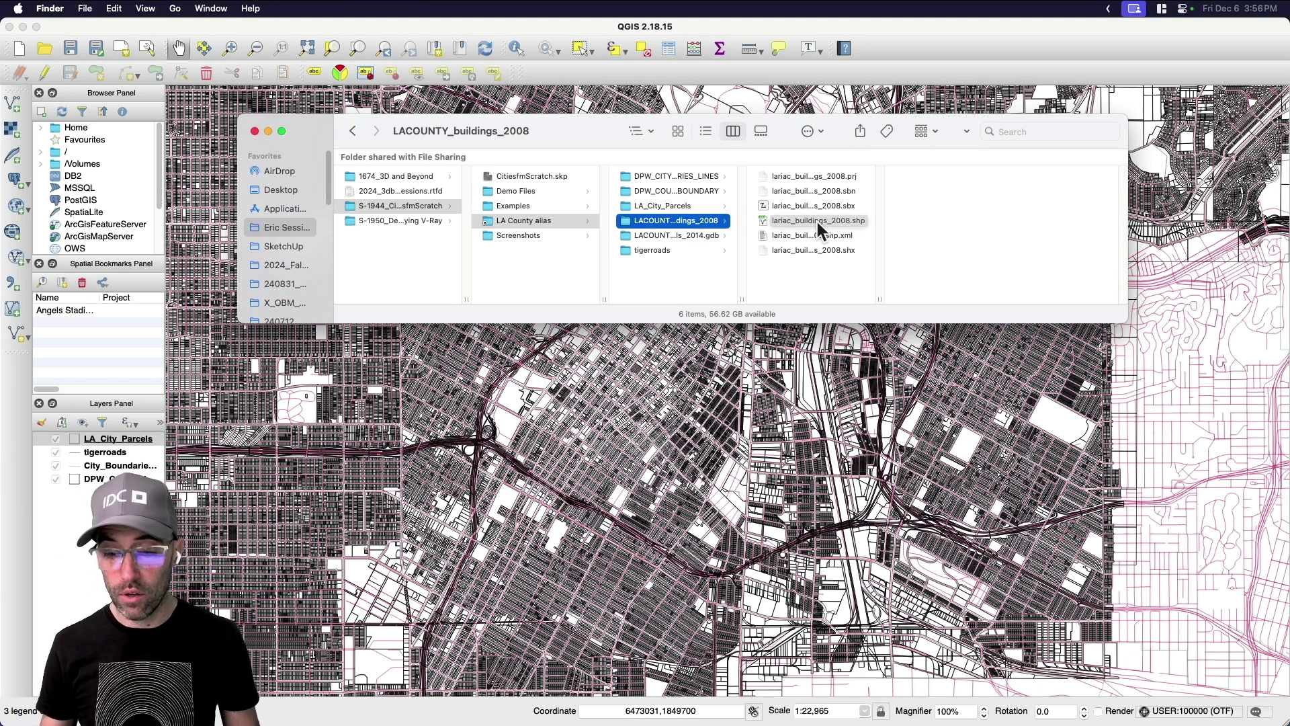
drag(817, 222, 706, 440)
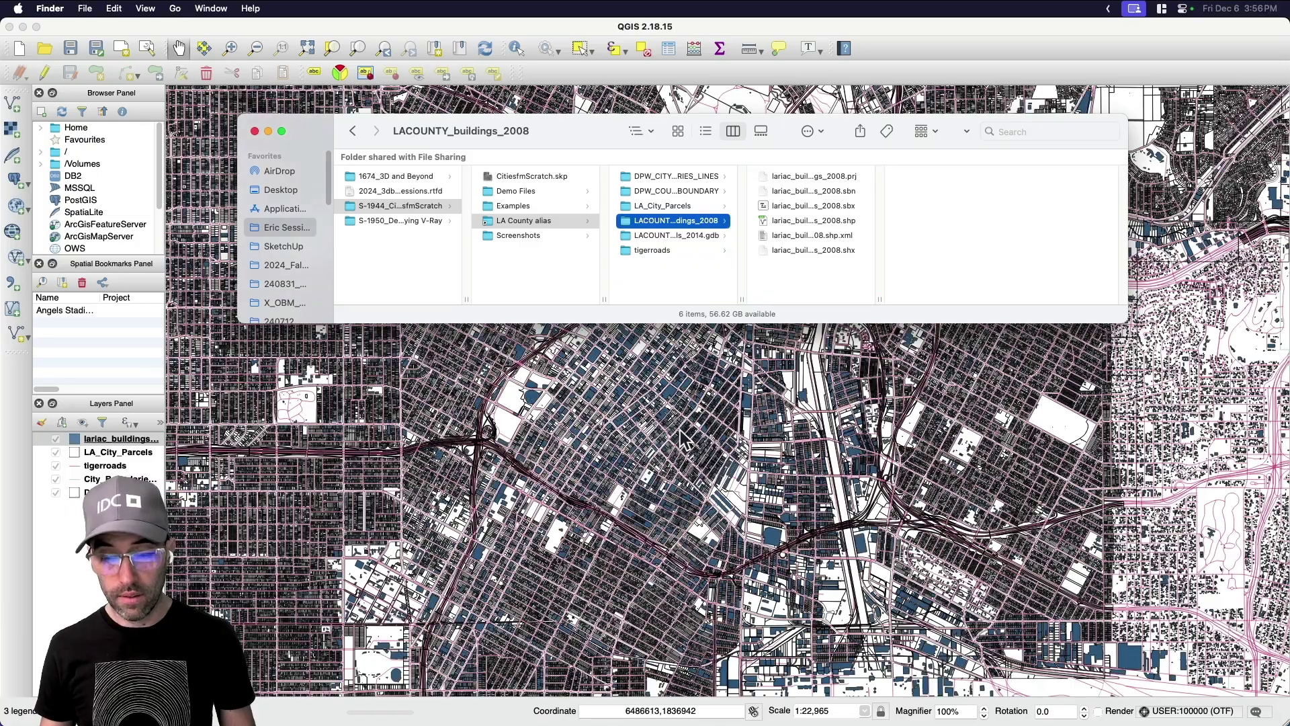
click(679, 426)
drag(781, 379, 679, 415)
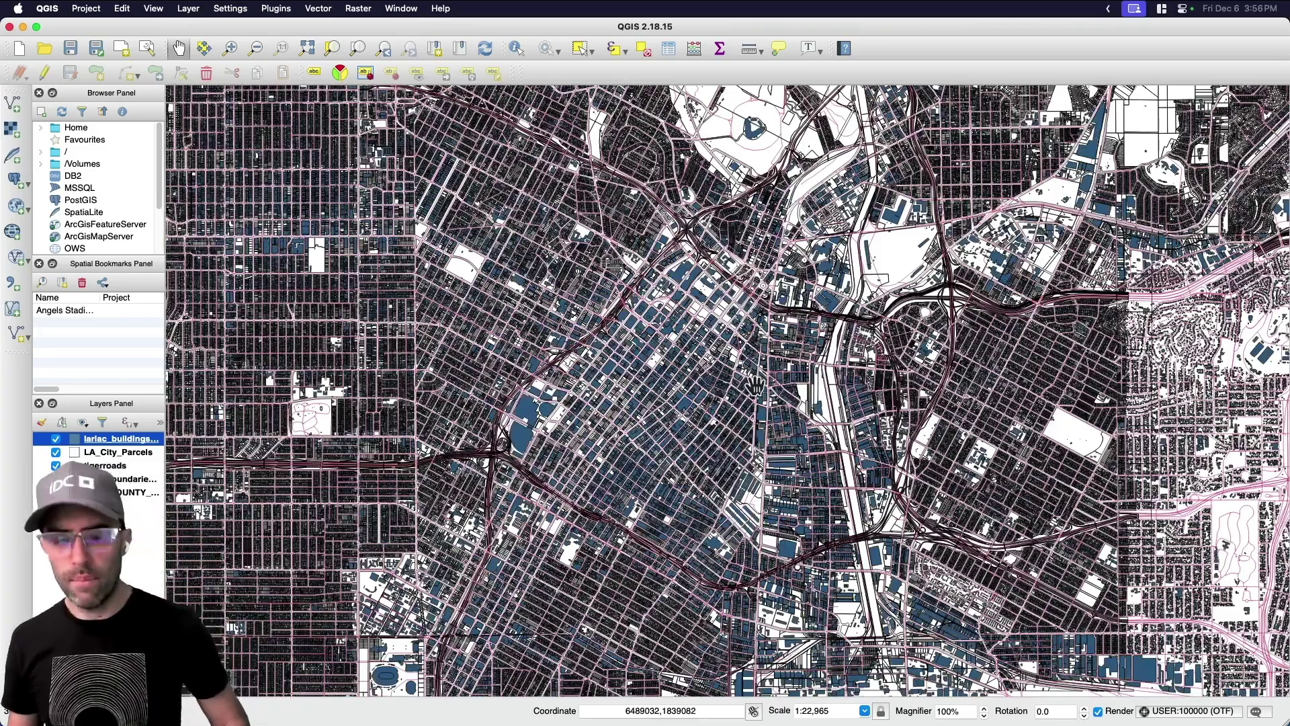
scroll(748, 395, up, 1)
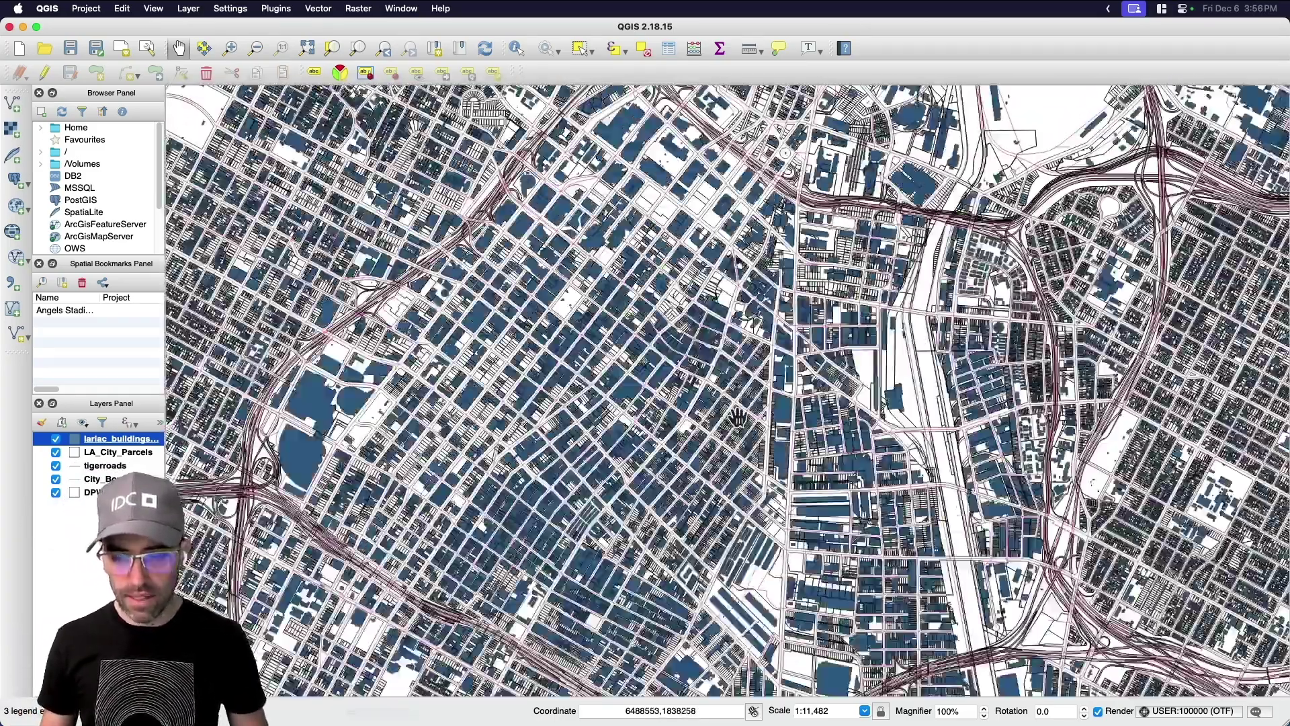
scroll(737, 418, down, 1)
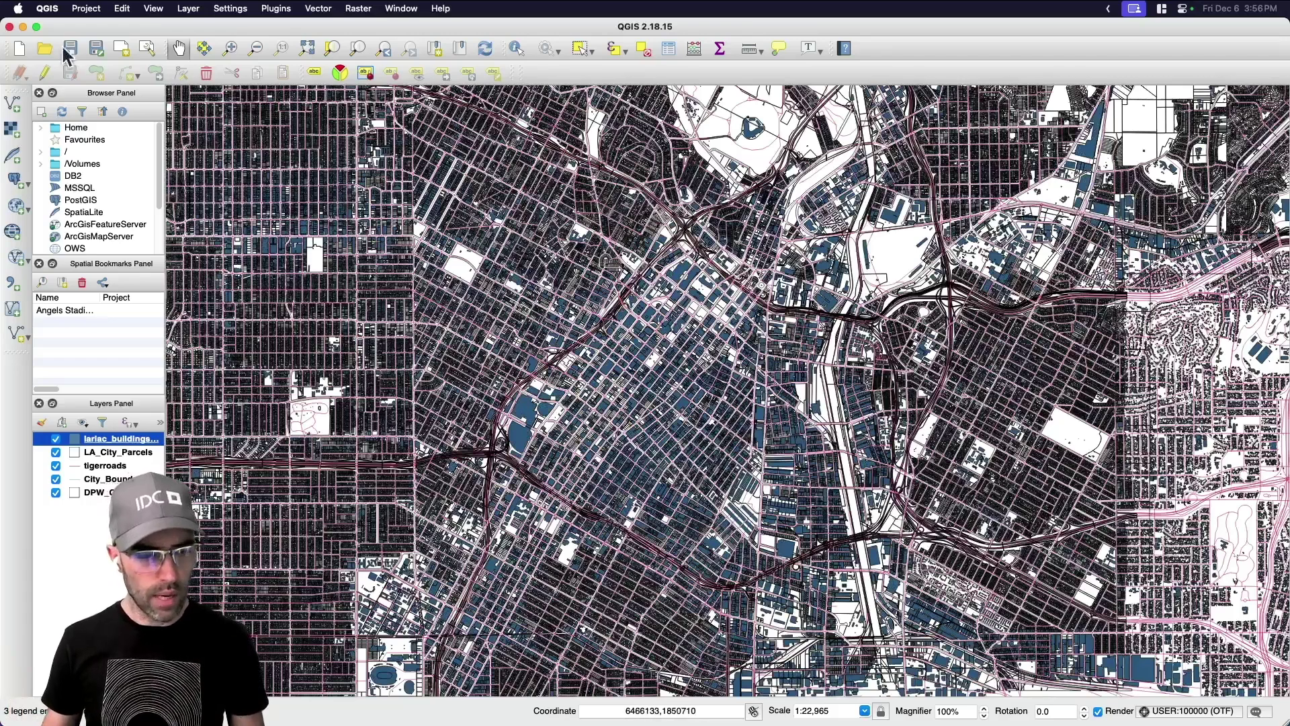
click(94, 11)
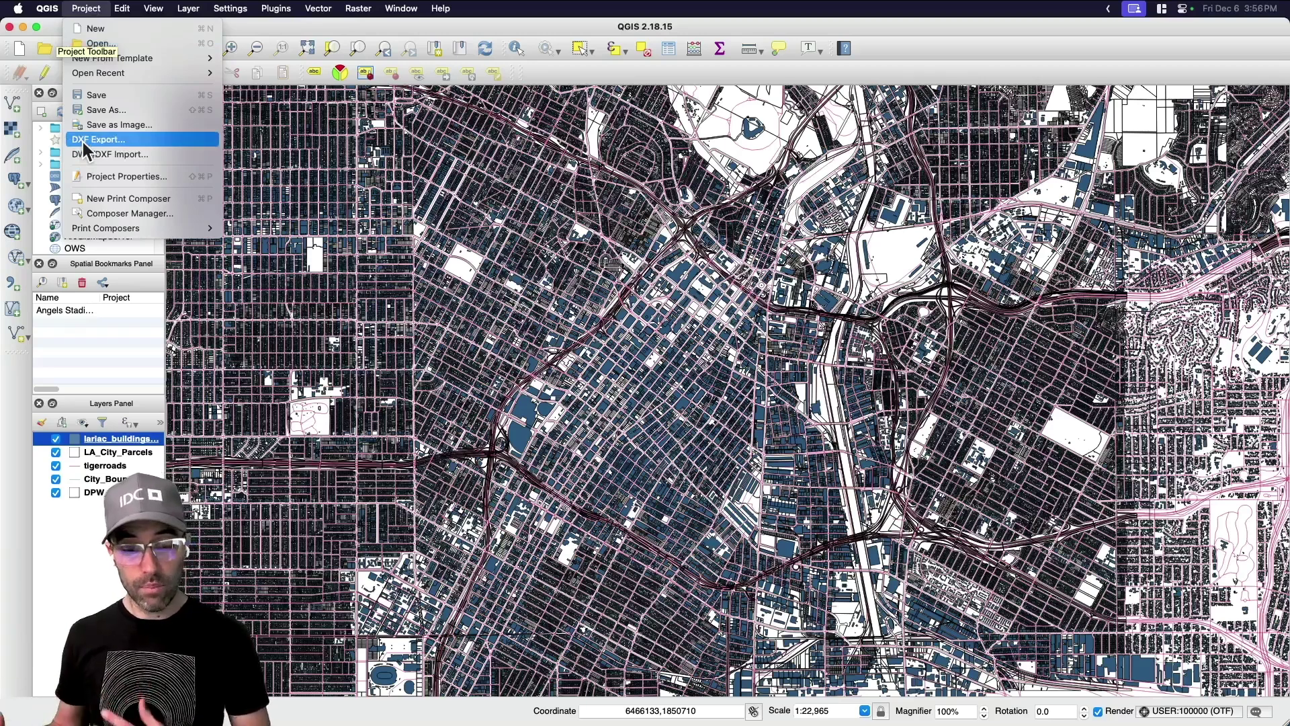
mouse_move(231, 9)
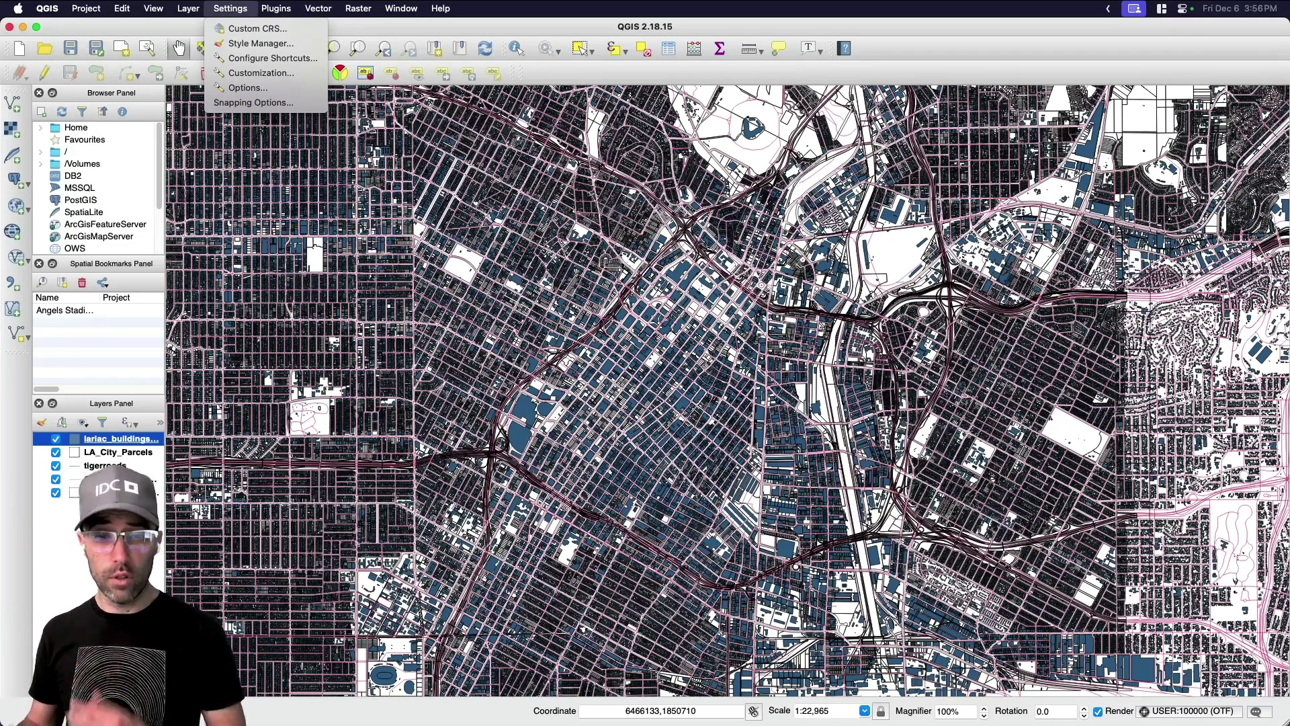
click(643, 2)
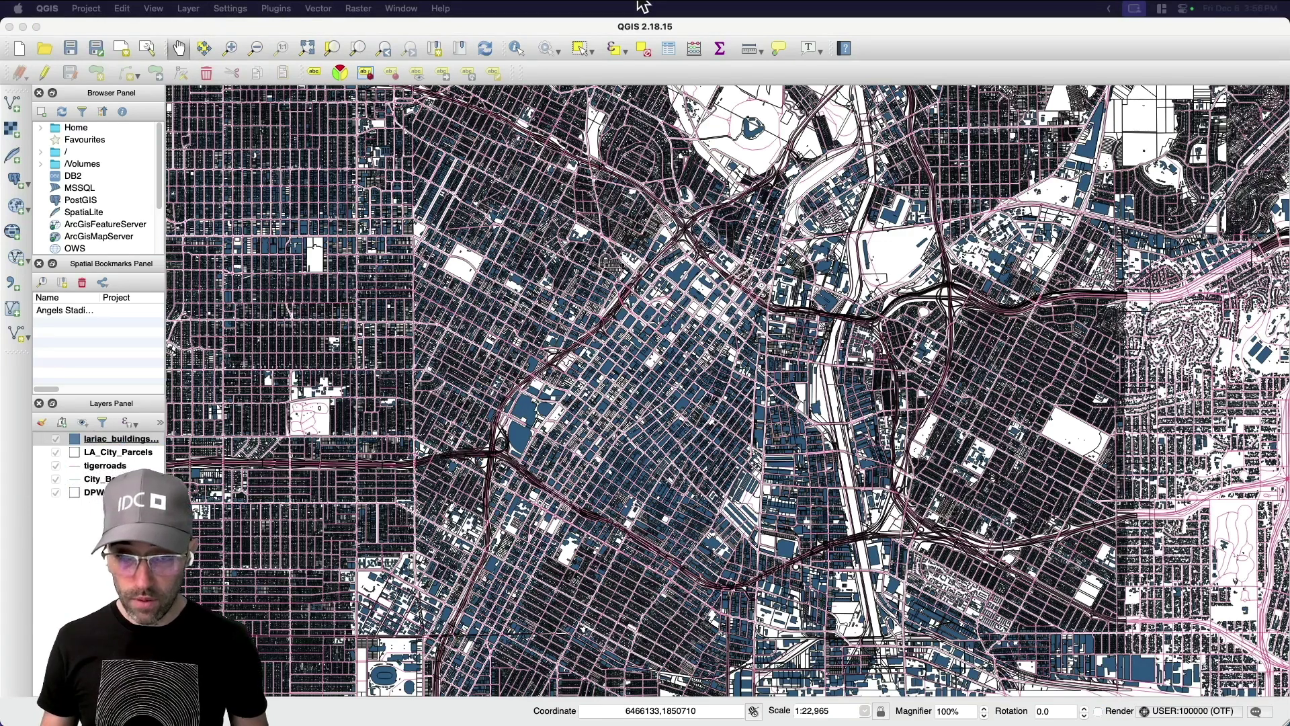
Switch to SketchUp and import Roads.dxf into the boundary model using Model Units, with Preserve drawing origin enabled.
scroll(674, 507, up, 5)
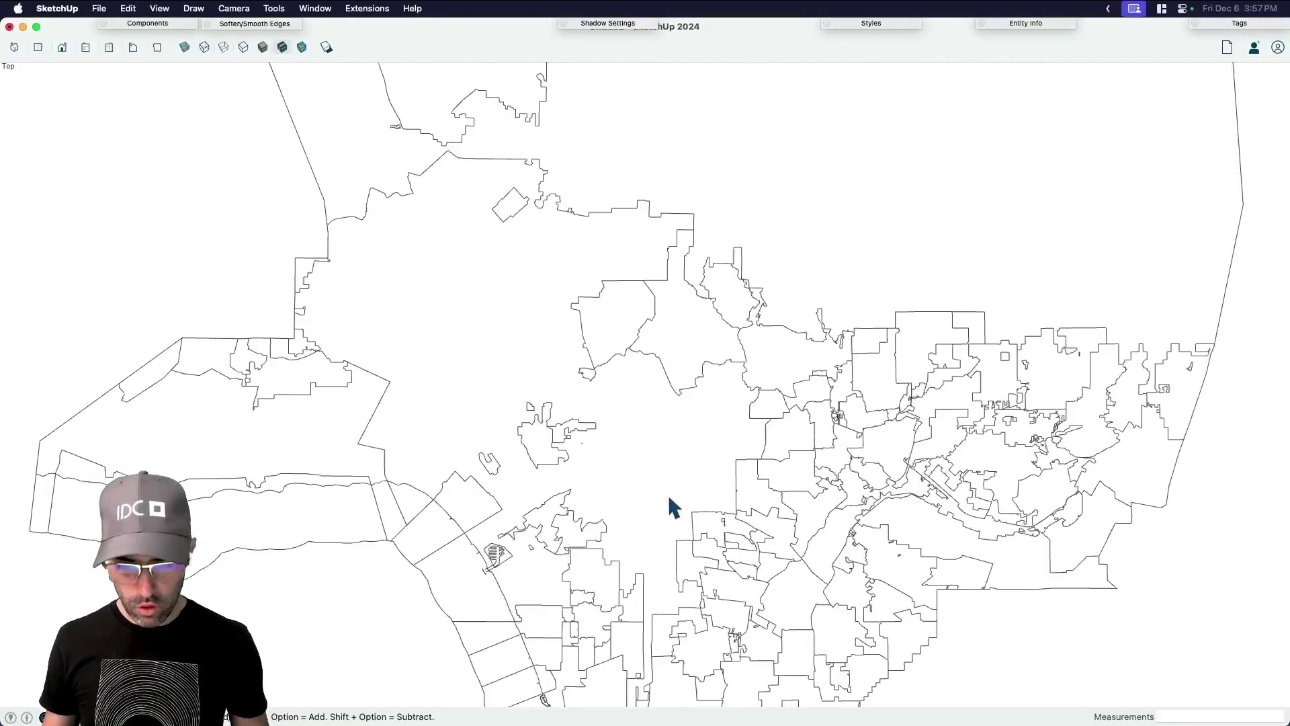
scroll(672, 498, up, 4)
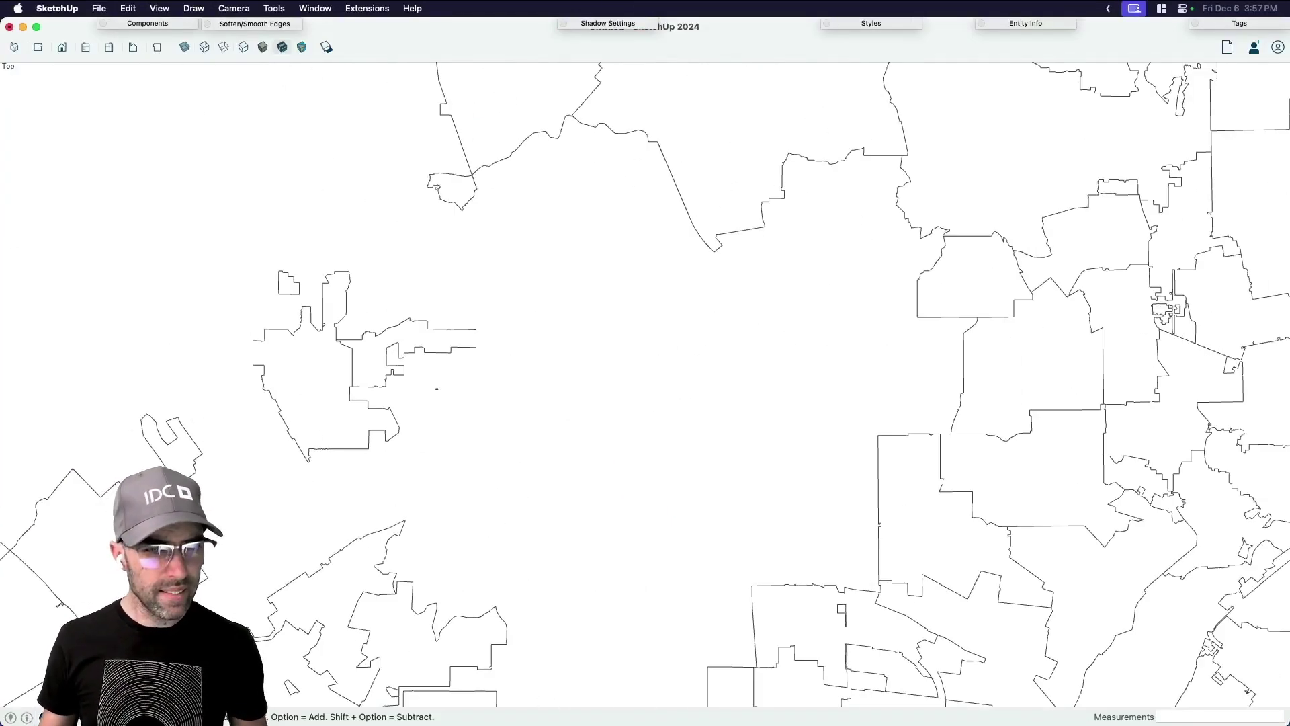
key(super+Tab)
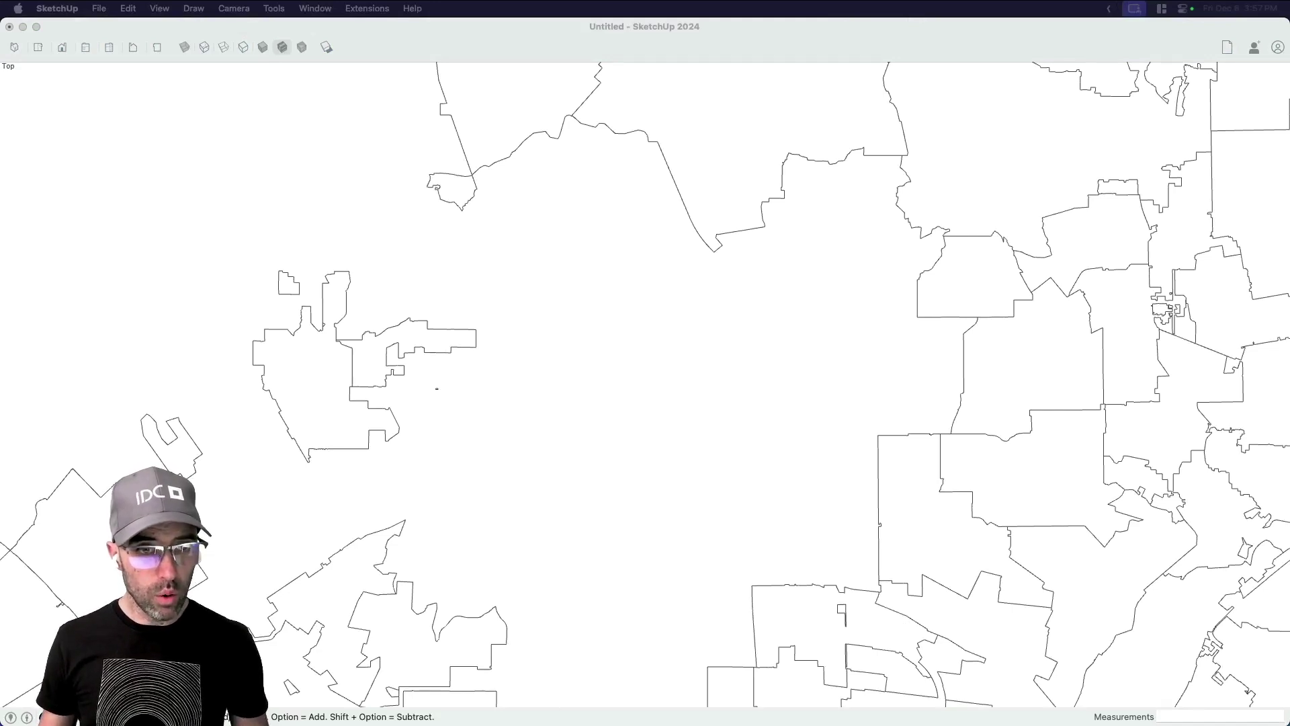
drag(222, 27, 627, 402)
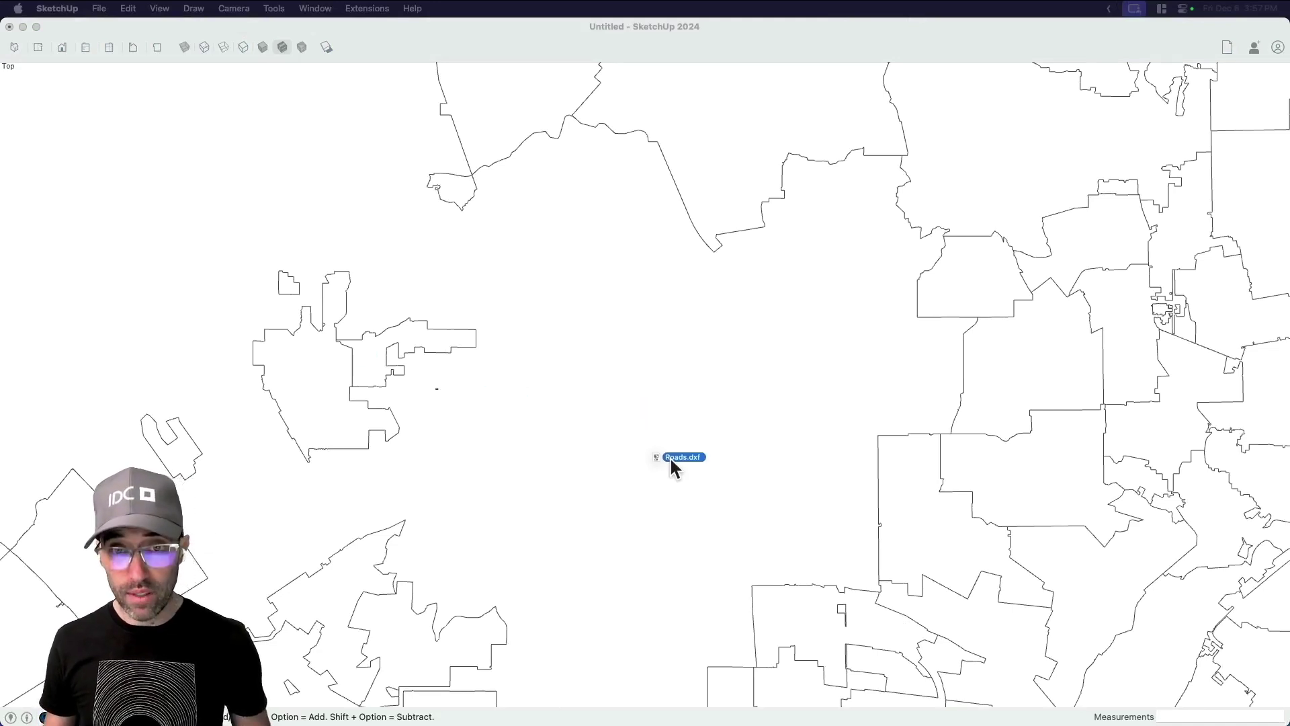
drag(671, 460, 670, 459)
drag(561, 32, 716, 186)
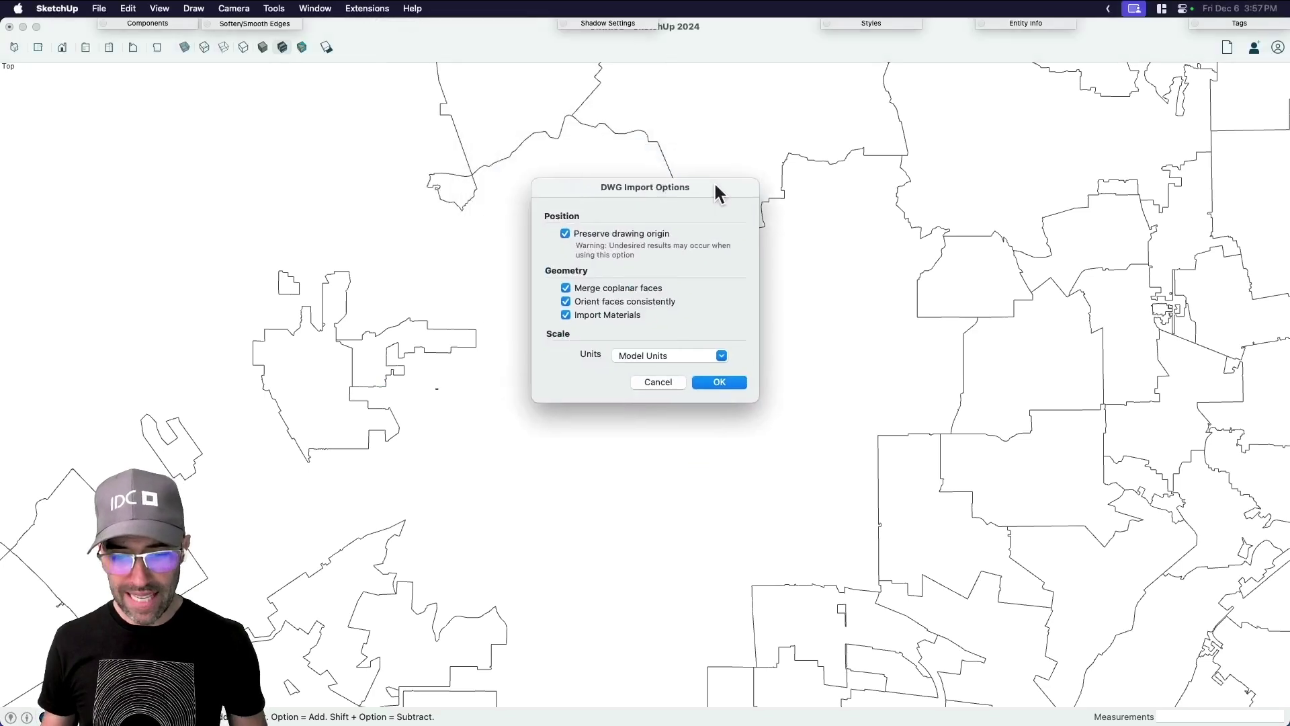
click(715, 384)
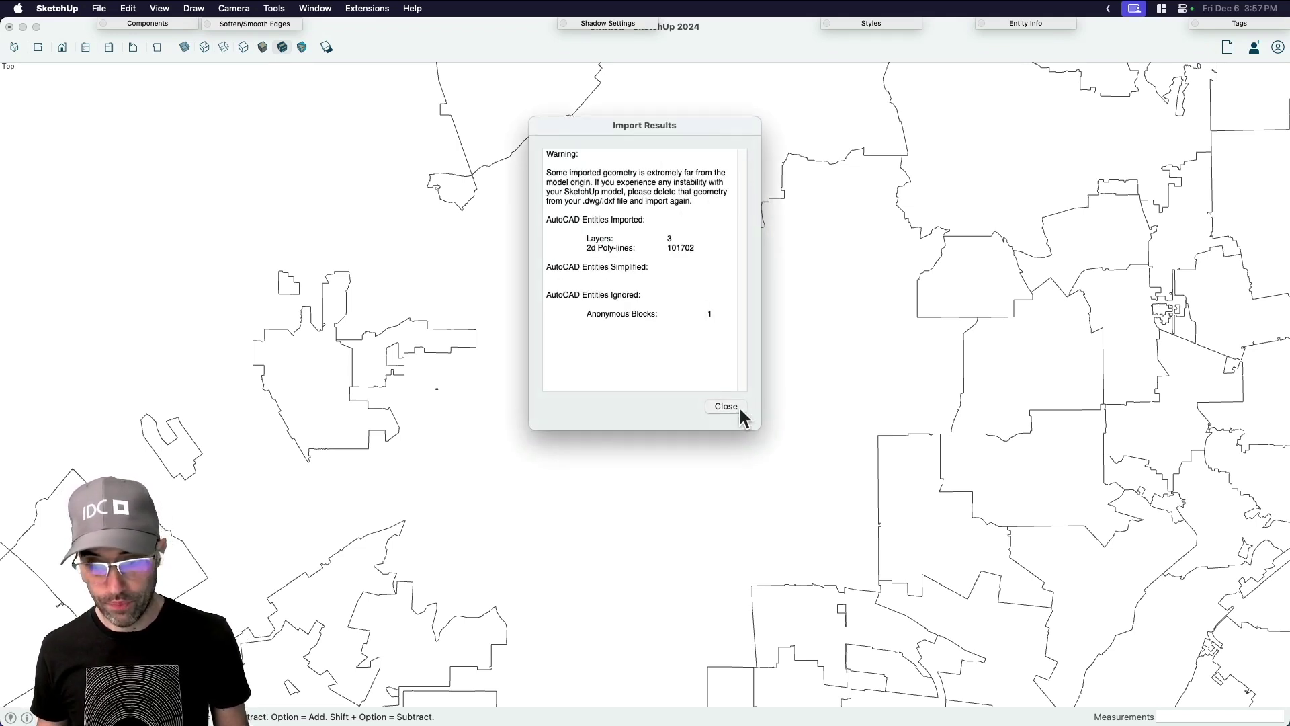
click(726, 407)
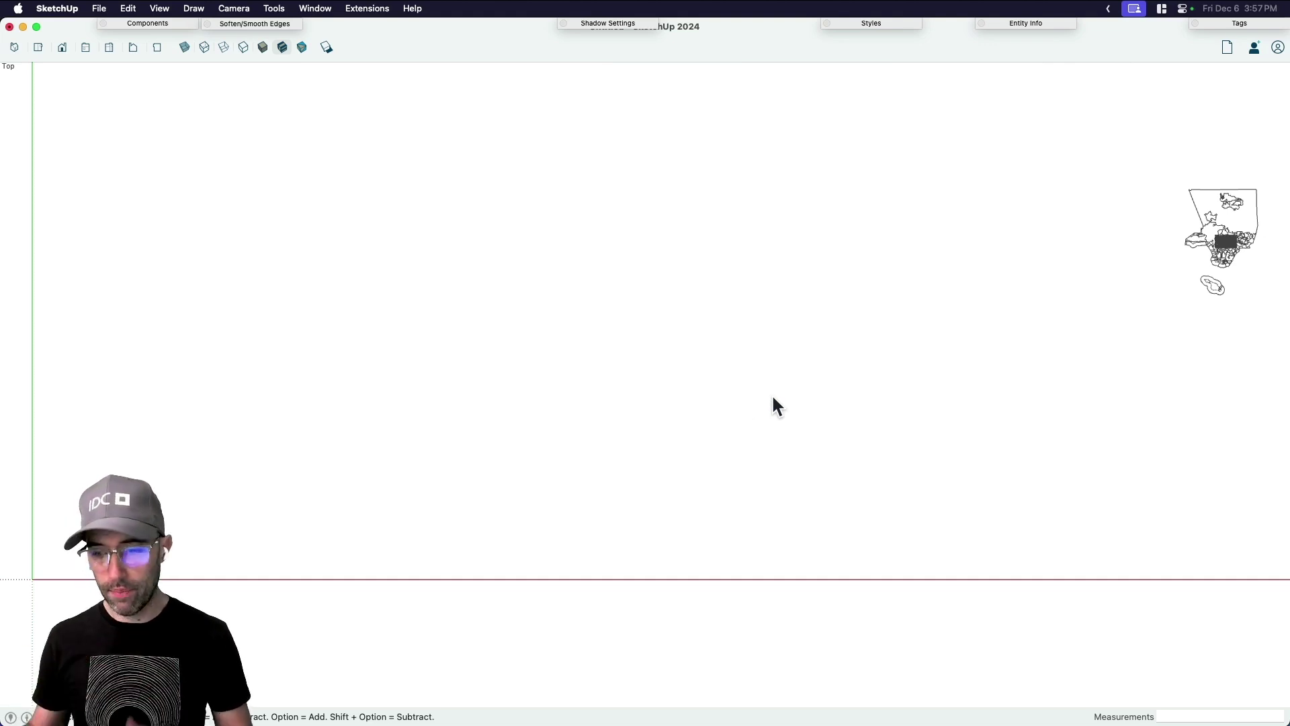
Examine how the imported roads line up with the county and city boundaries in the top view.
key(h)
drag(874, 406, 544, 466)
scroll(912, 304, up, 4)
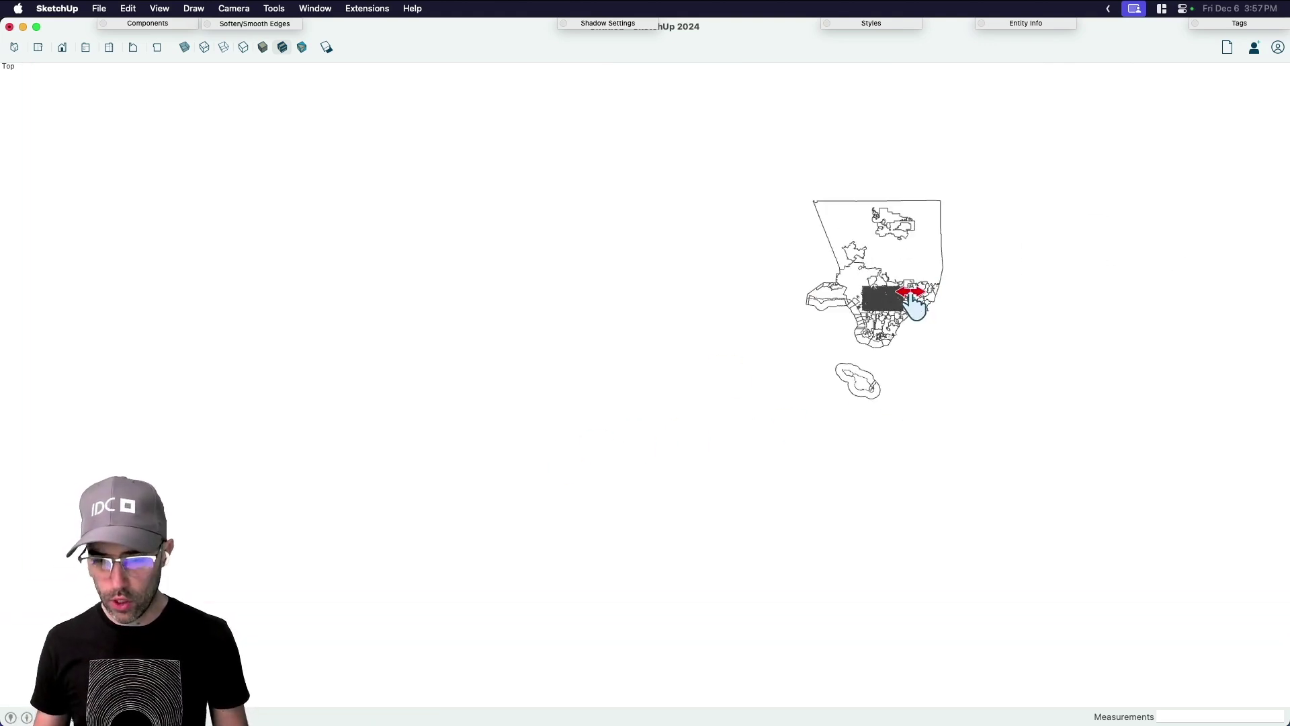
scroll(912, 303, up, 10)
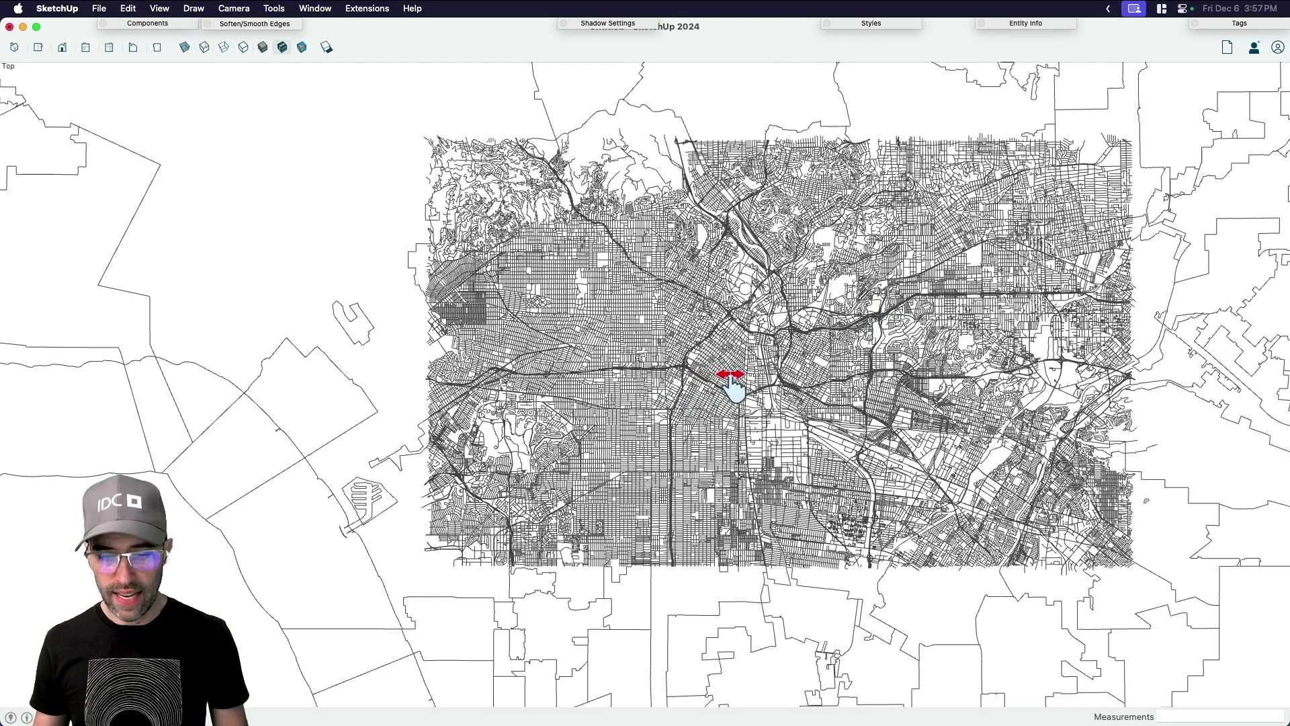
scroll(742, 350, down, 8)
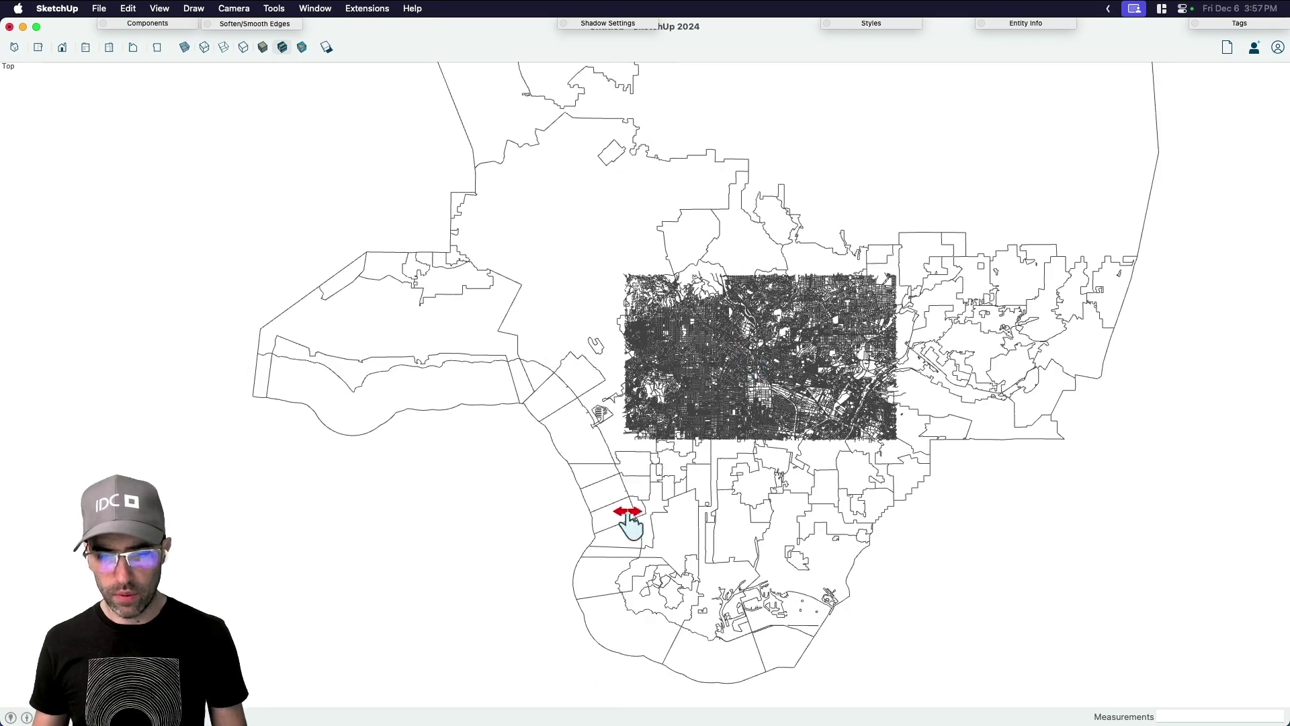
drag(757, 230, 694, 311)
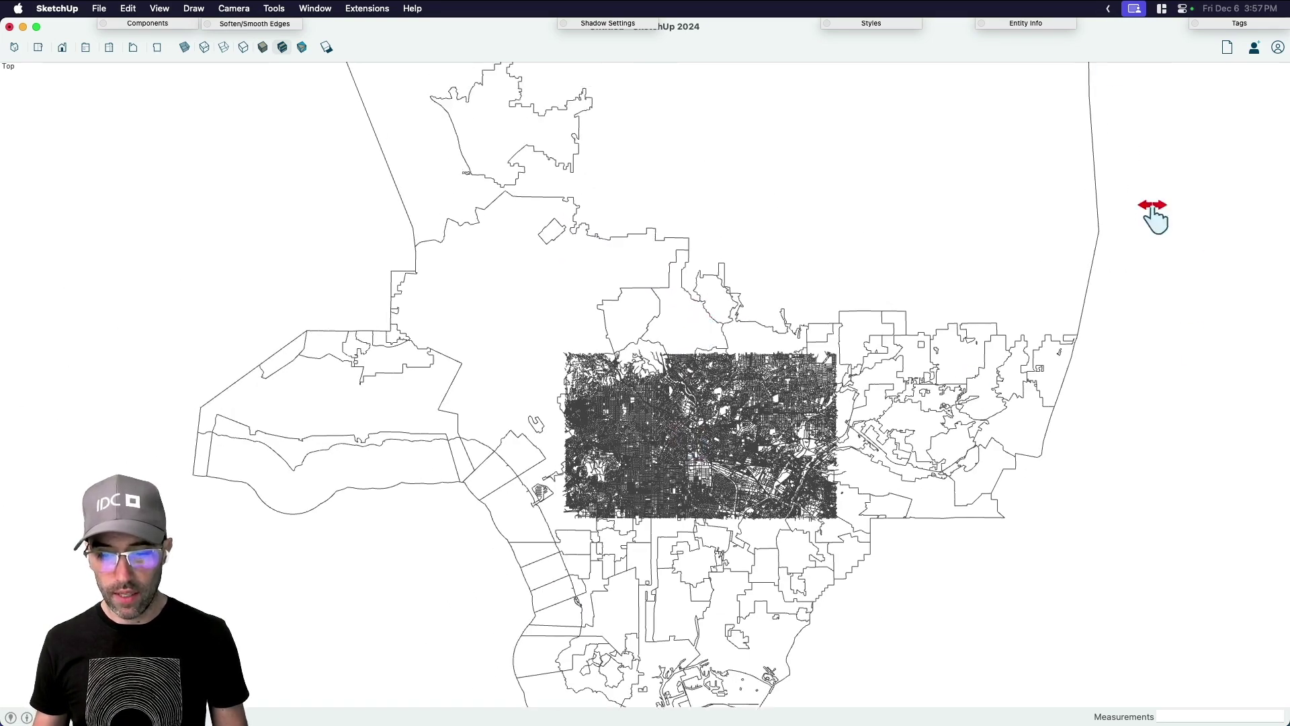
Import the LA city parcels DXF into the model using Model Units, with Preserve drawing origin enabled.
scroll(809, 490, up, 6)
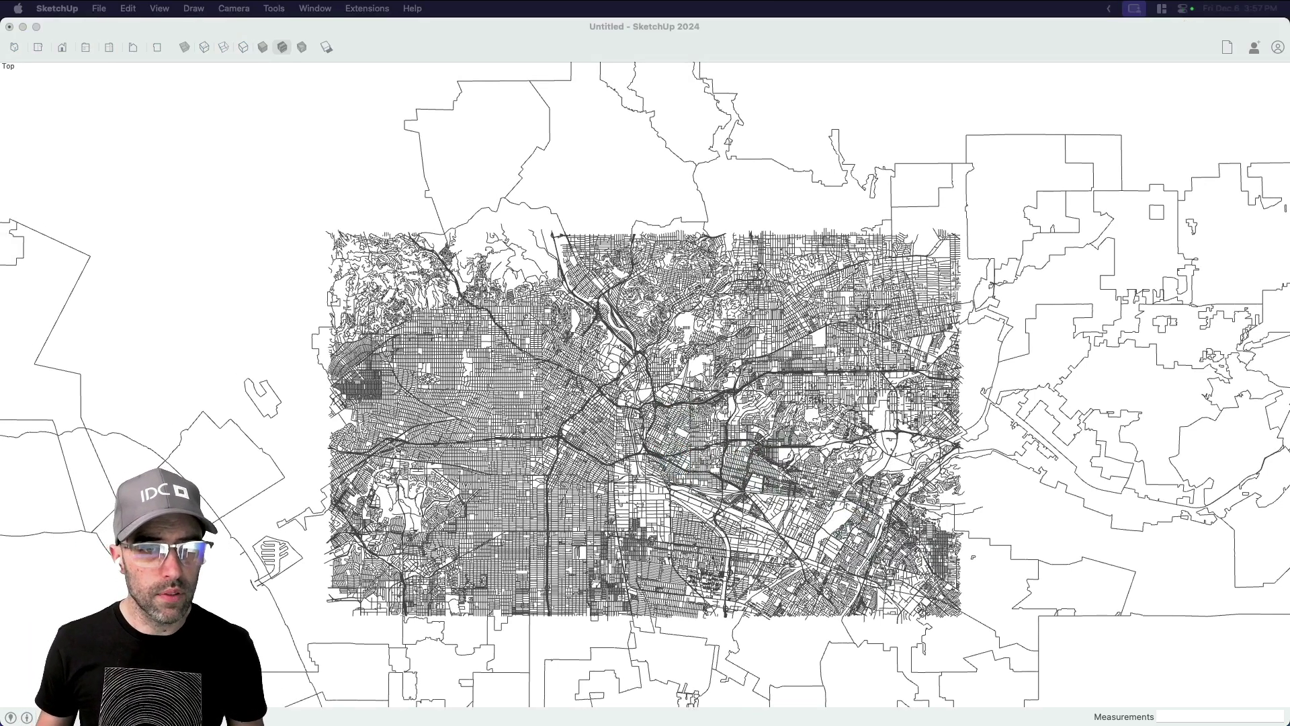
drag(273, 149, 274, 151)
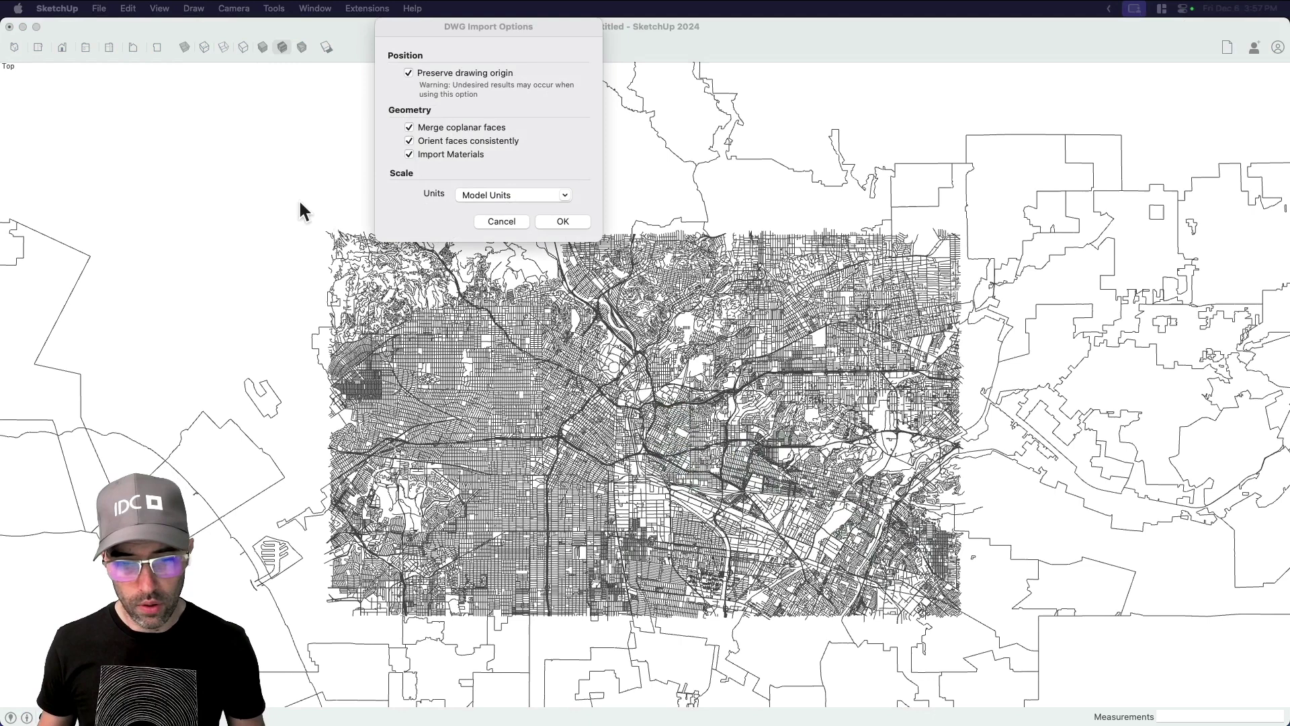
click(552, 223)
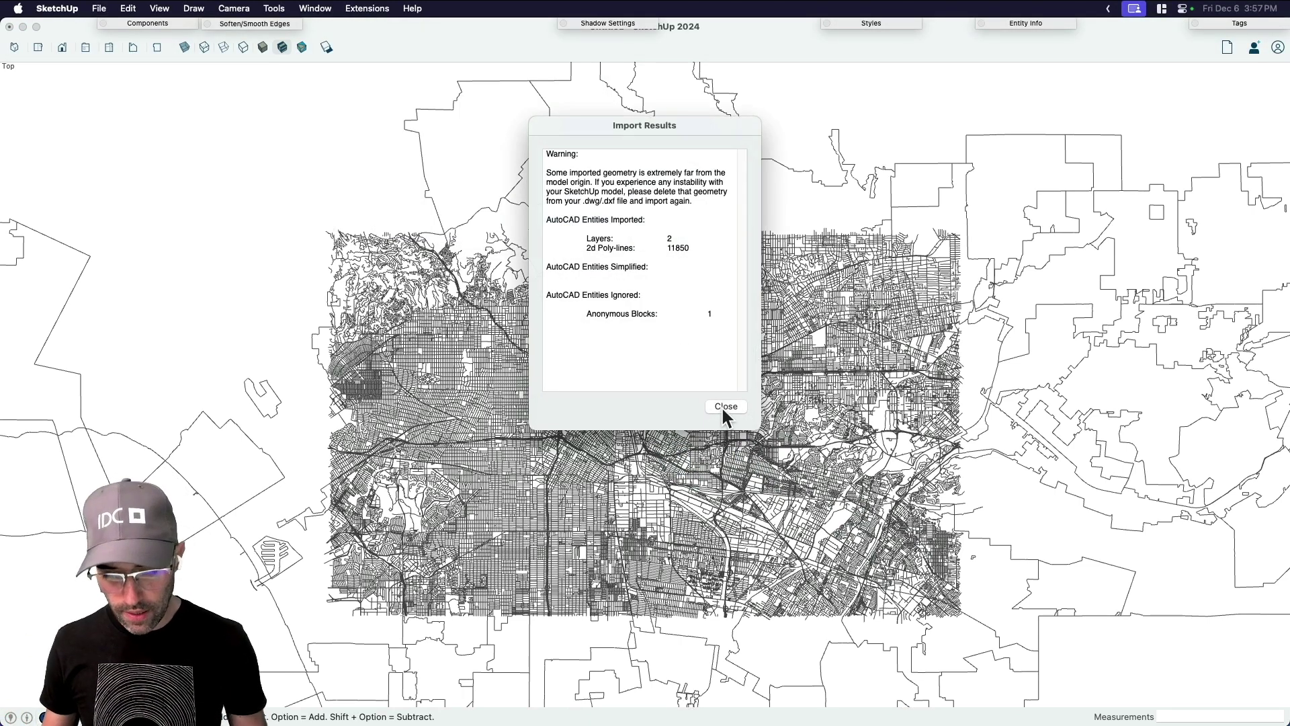
click(722, 406)
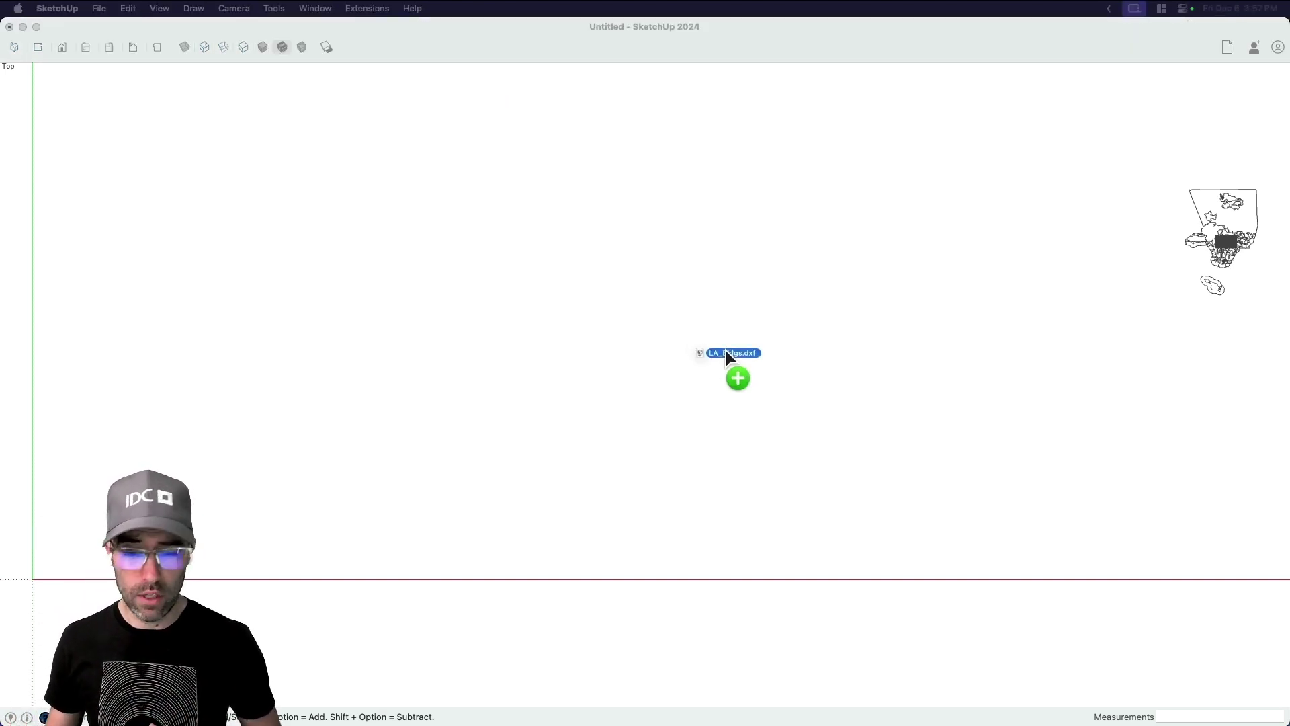
Import the downtown building footprints from LA_Bldgs.dxf into the same model.
drag(725, 350, 725, 345)
click(564, 222)
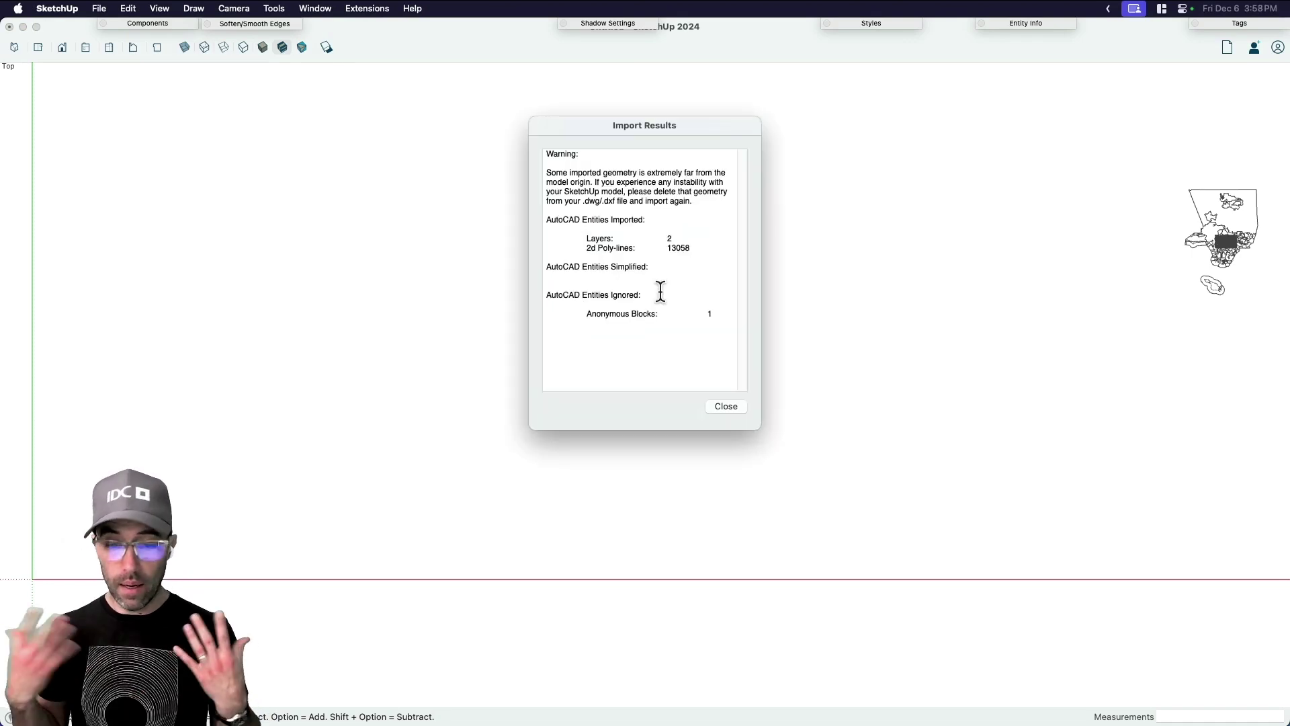
click(724, 406)
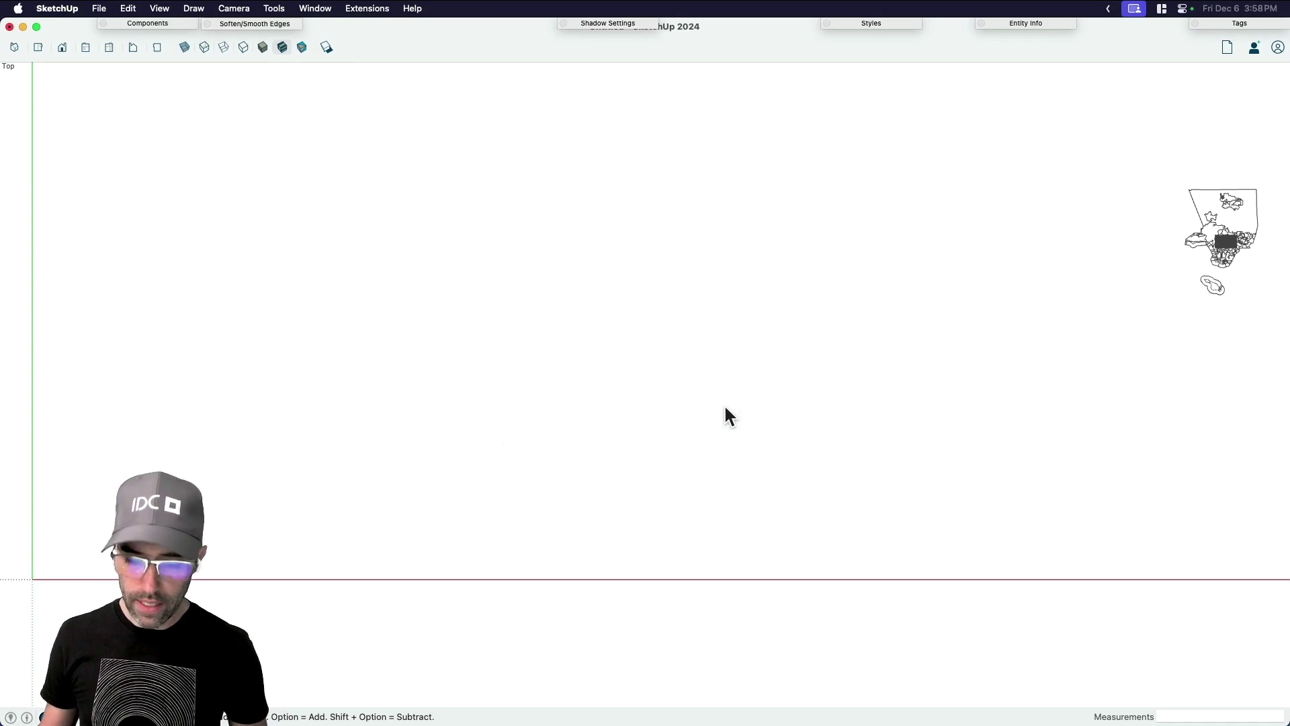
Examine how the imported parcels and building footprints line up with the roads and boundaries, from the whole county down to the downtown blocks.
drag(1058, 316, 827, 345)
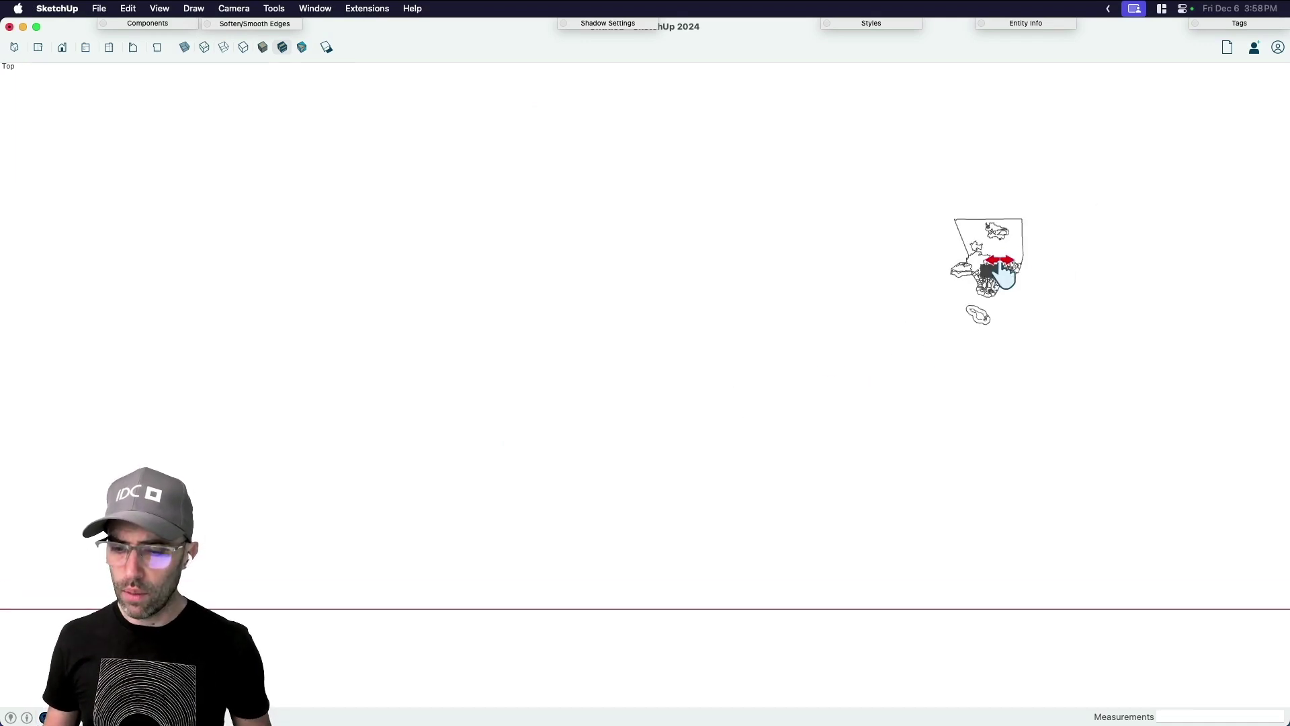
scroll(1012, 251, up, 10)
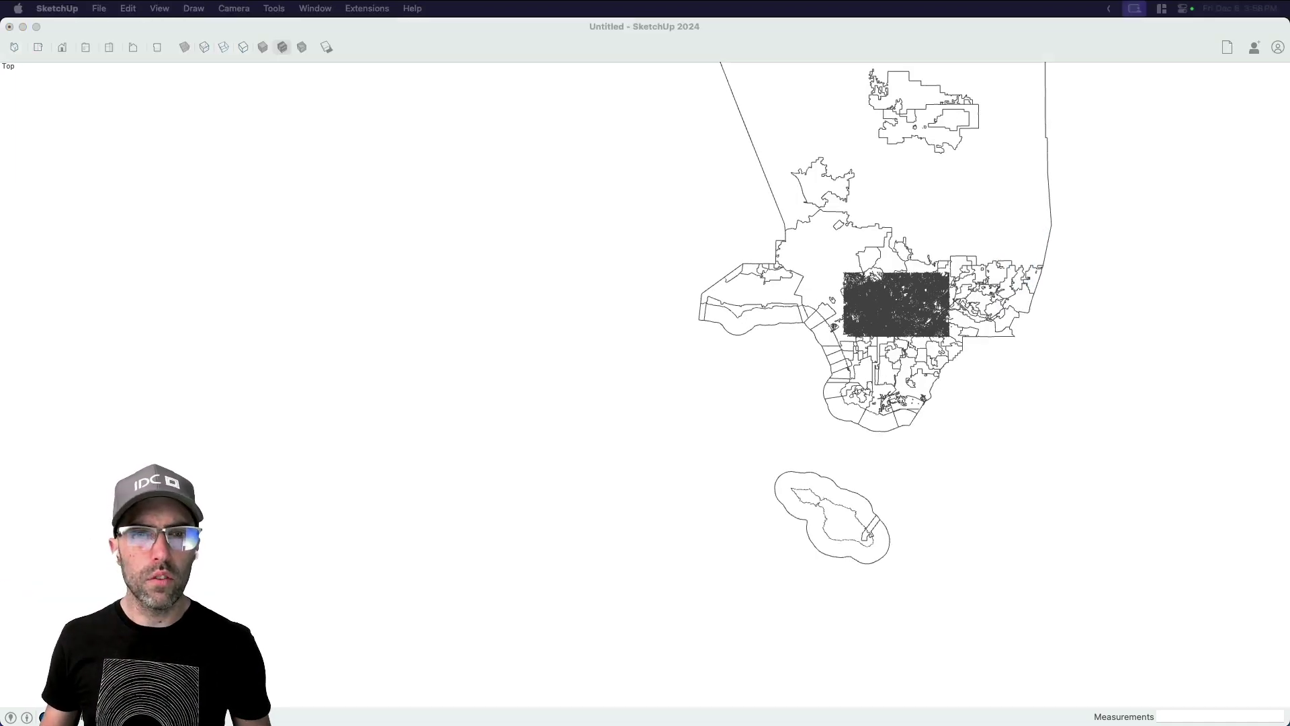
scroll(945, 288, up, 15)
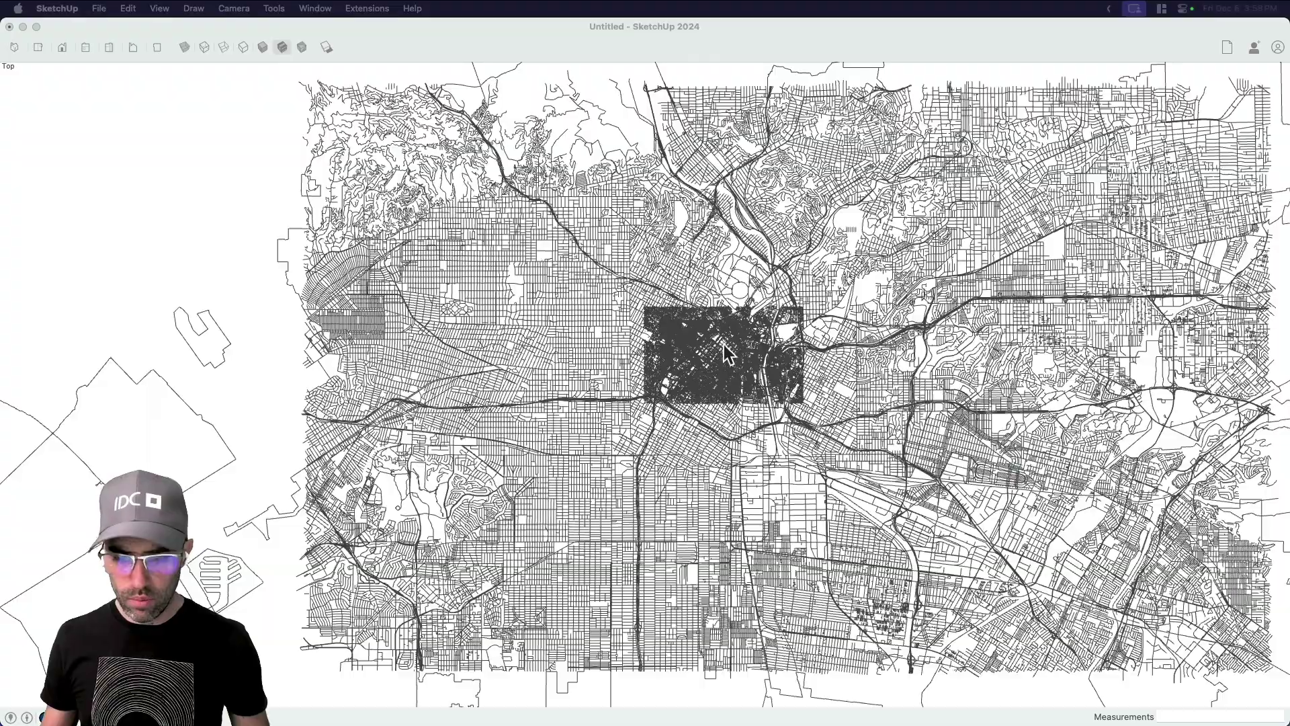
scroll(714, 342, down, 15)
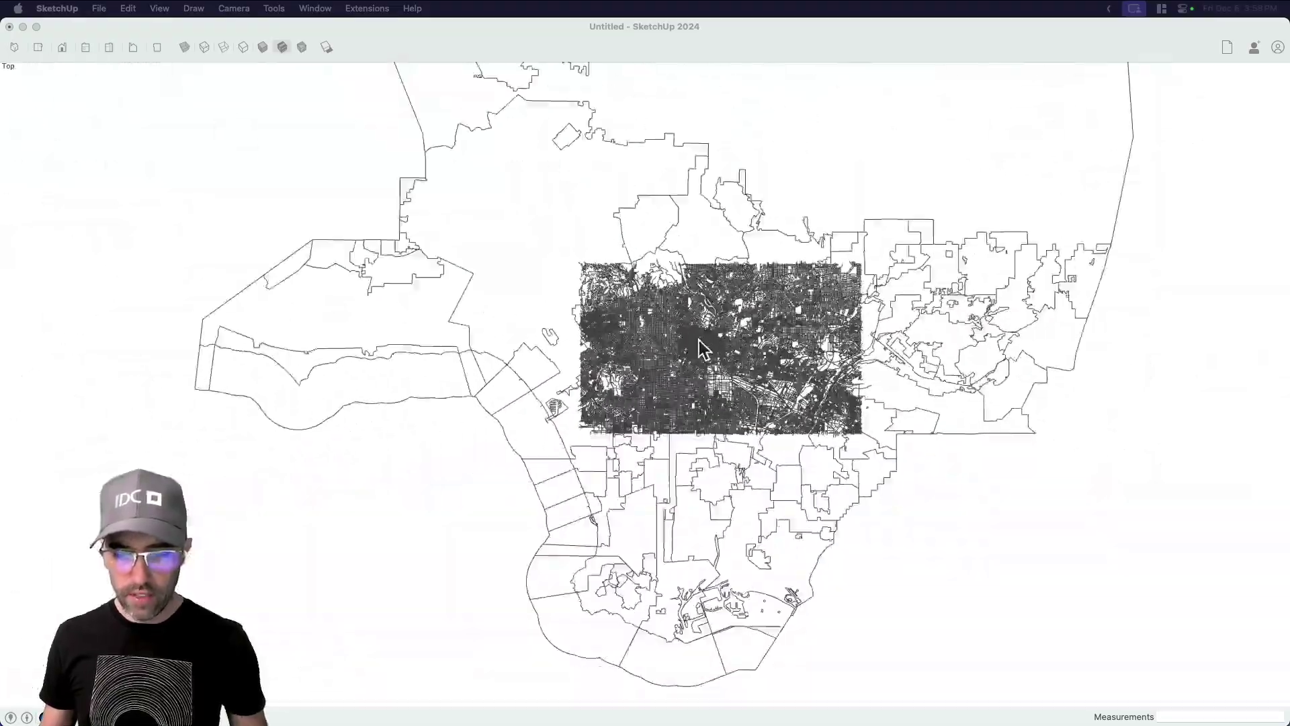
shift+middle_drag(679, 383, 572, 466)
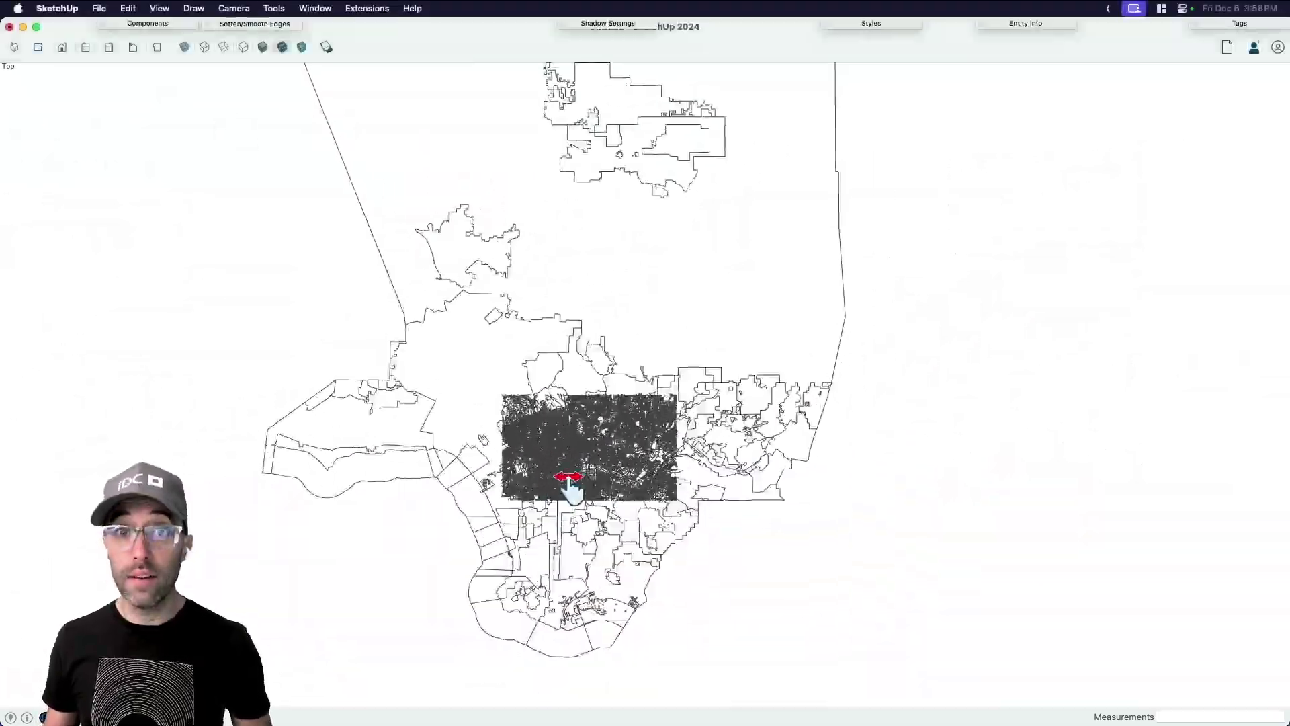
scroll(578, 453, up, 5)
scroll(578, 454, up, 2)
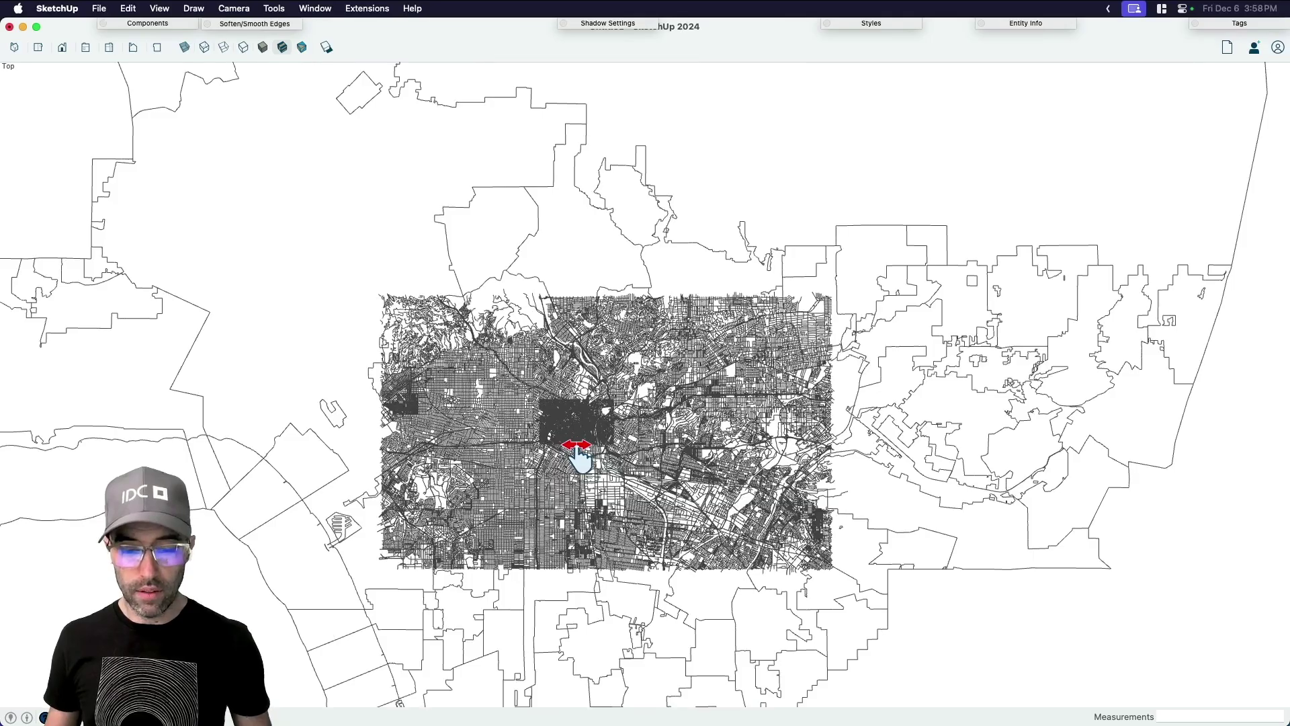
scroll(577, 453, up, 6)
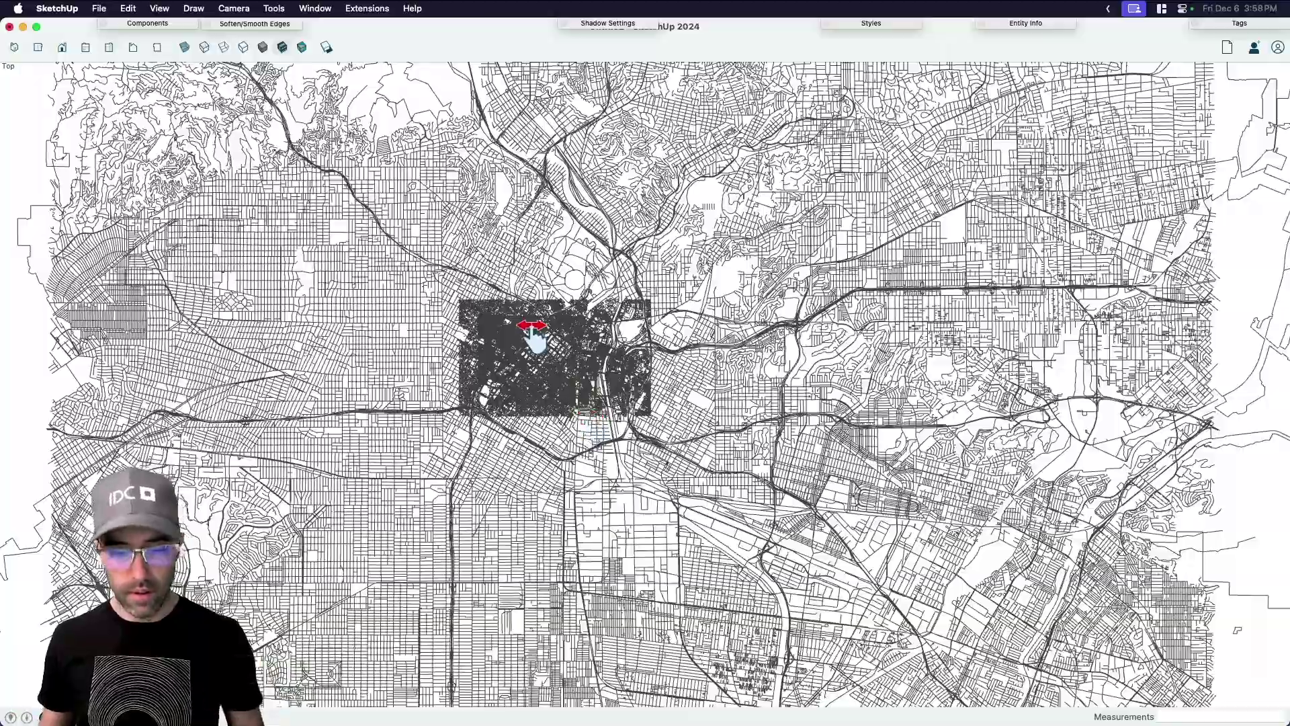
scroll(533, 336, up, 8)
scroll(538, 336, up, 6)
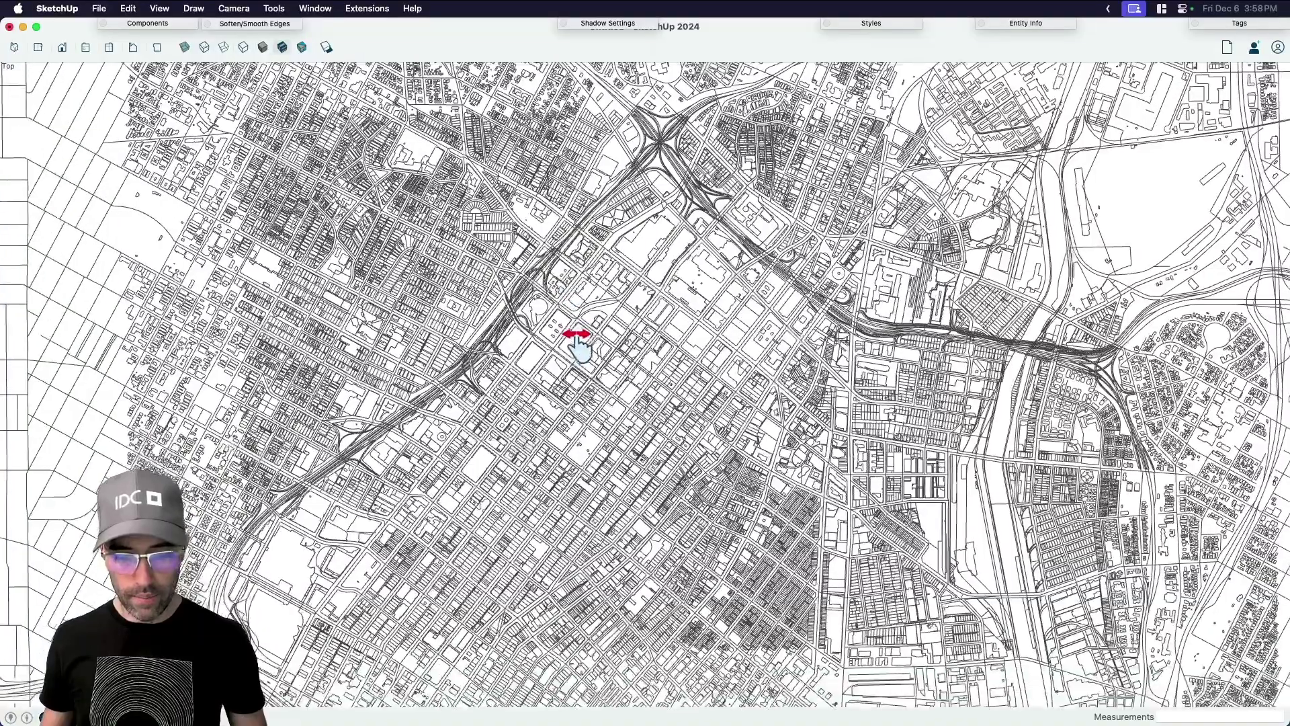
drag(577, 344, 562, 352)
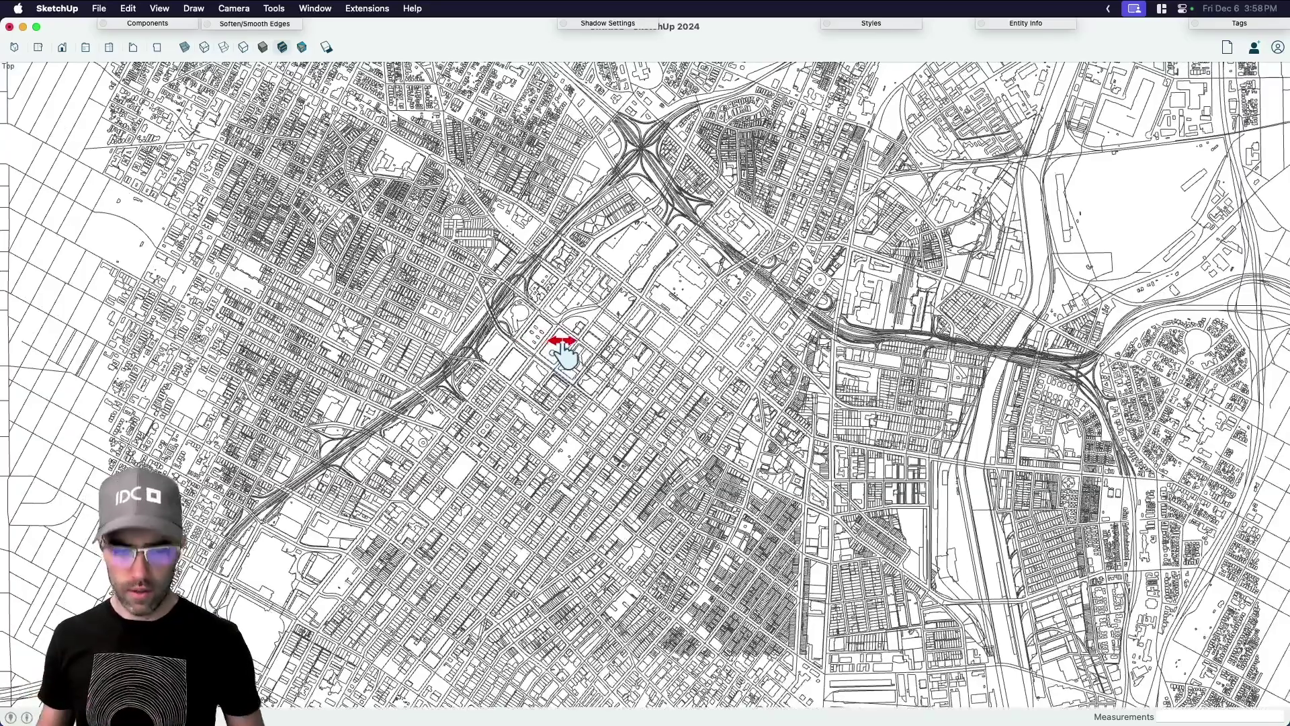
scroll(563, 353, up, 5)
scroll(570, 356, up, 2)
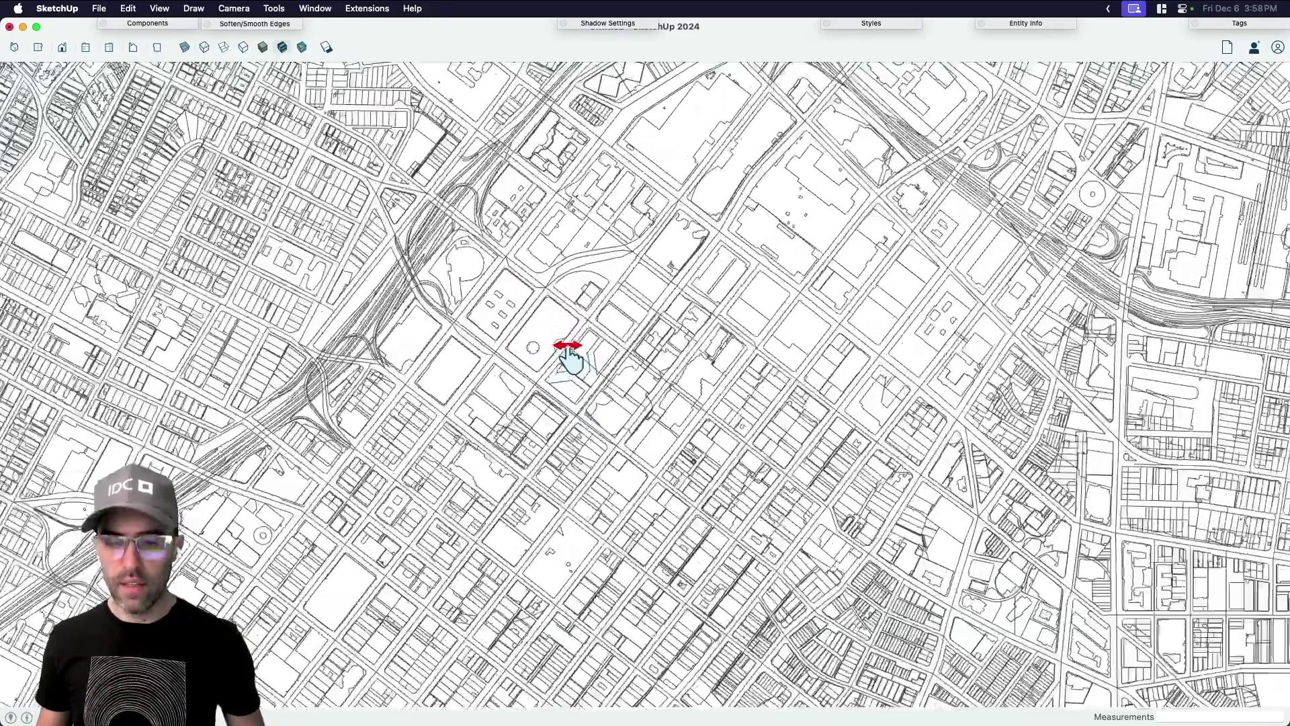
scroll(717, 437, up, 1)
Expand the tag list to show all tags, then color the lariac_buildings tag Spring green and the LA_City_Parcels tag Aqua.
key(space)
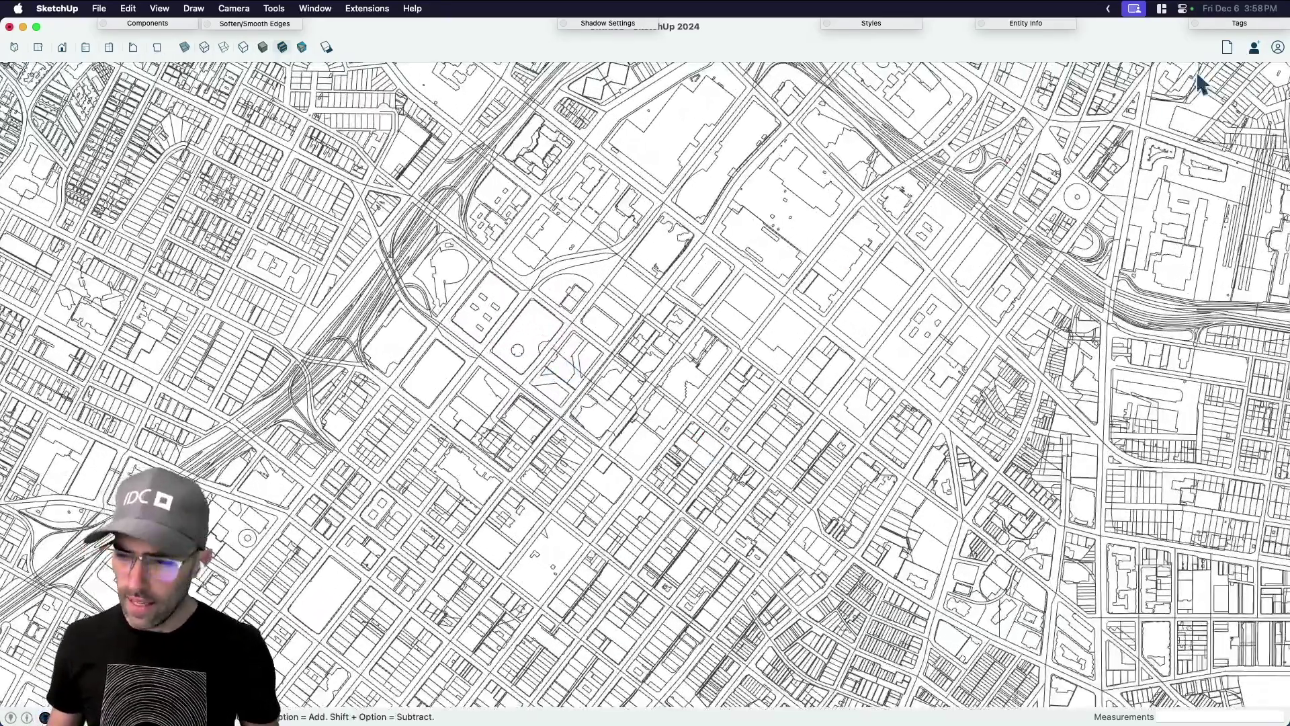
click(1240, 22)
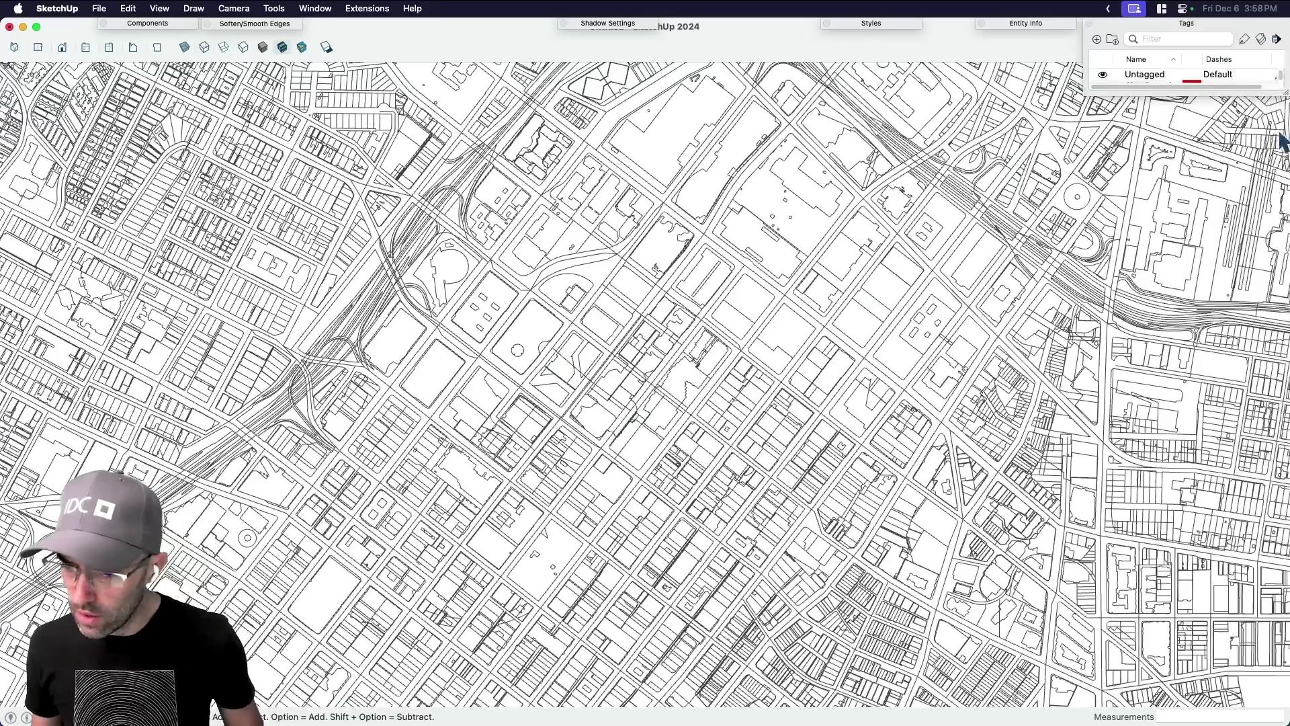
drag(1285, 99, 1272, 201)
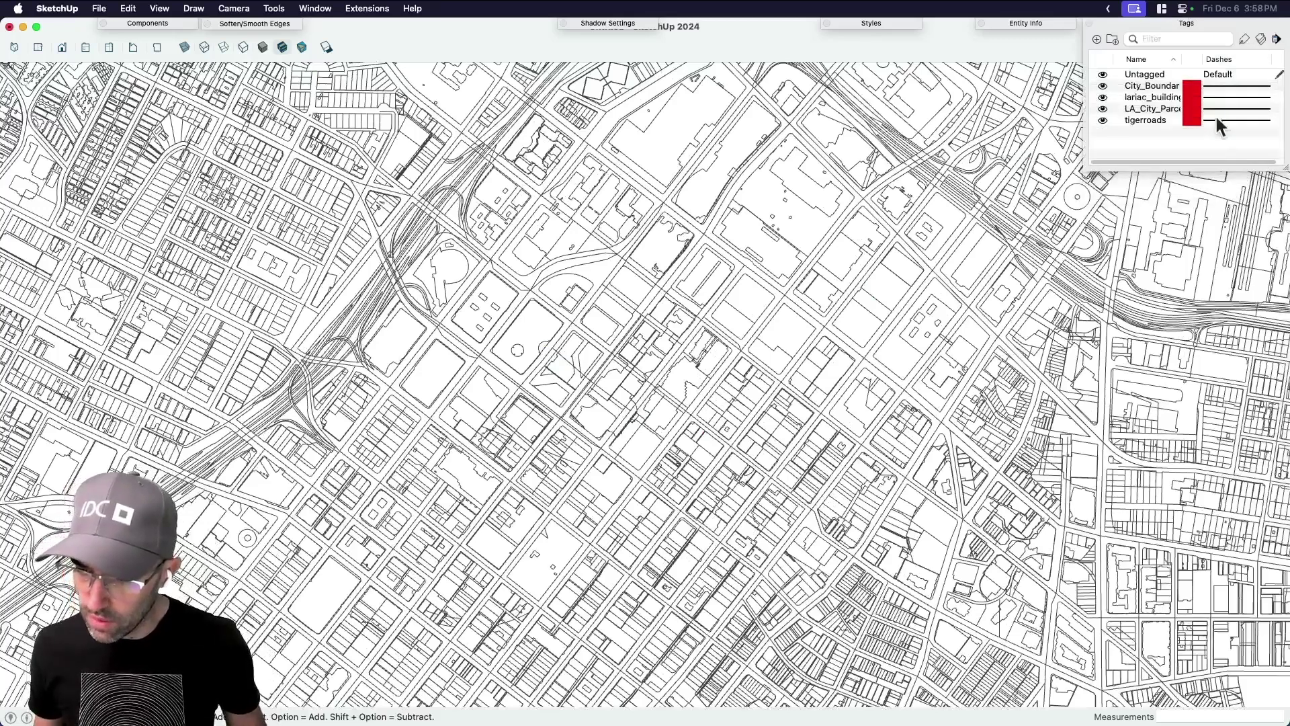
click(1192, 110)
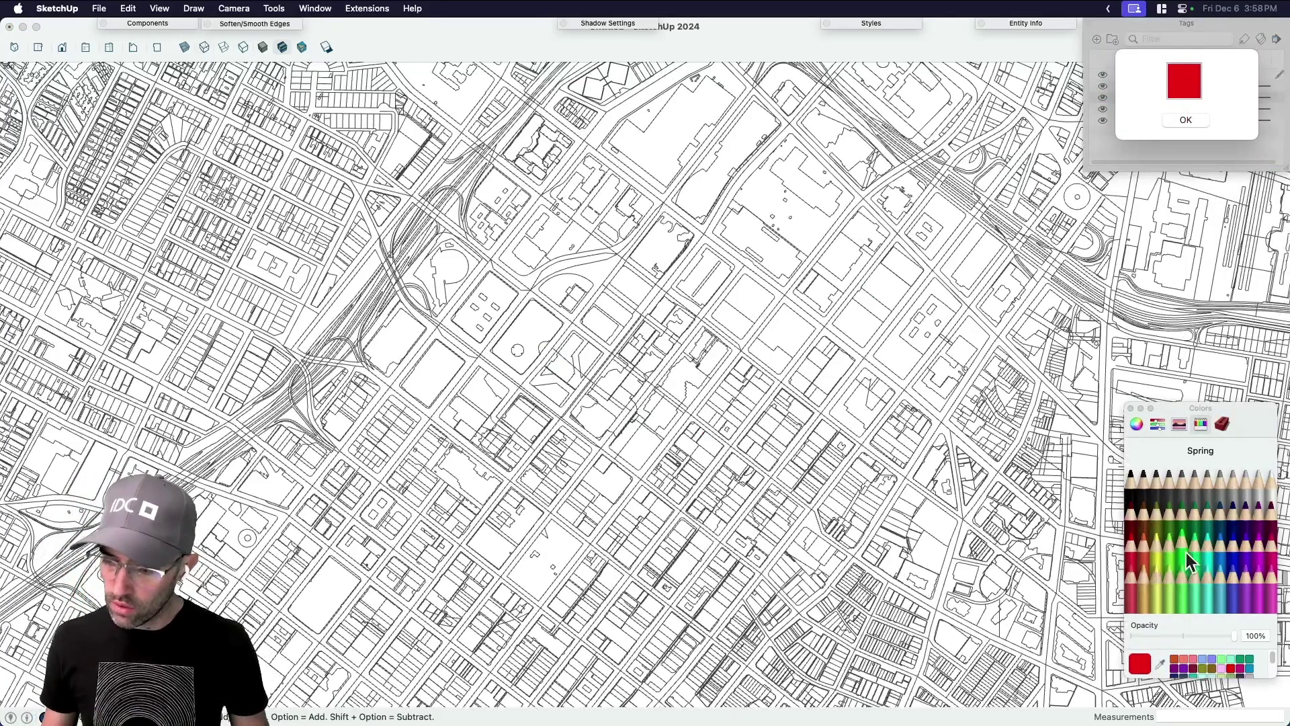
click(1167, 558)
click(1186, 119)
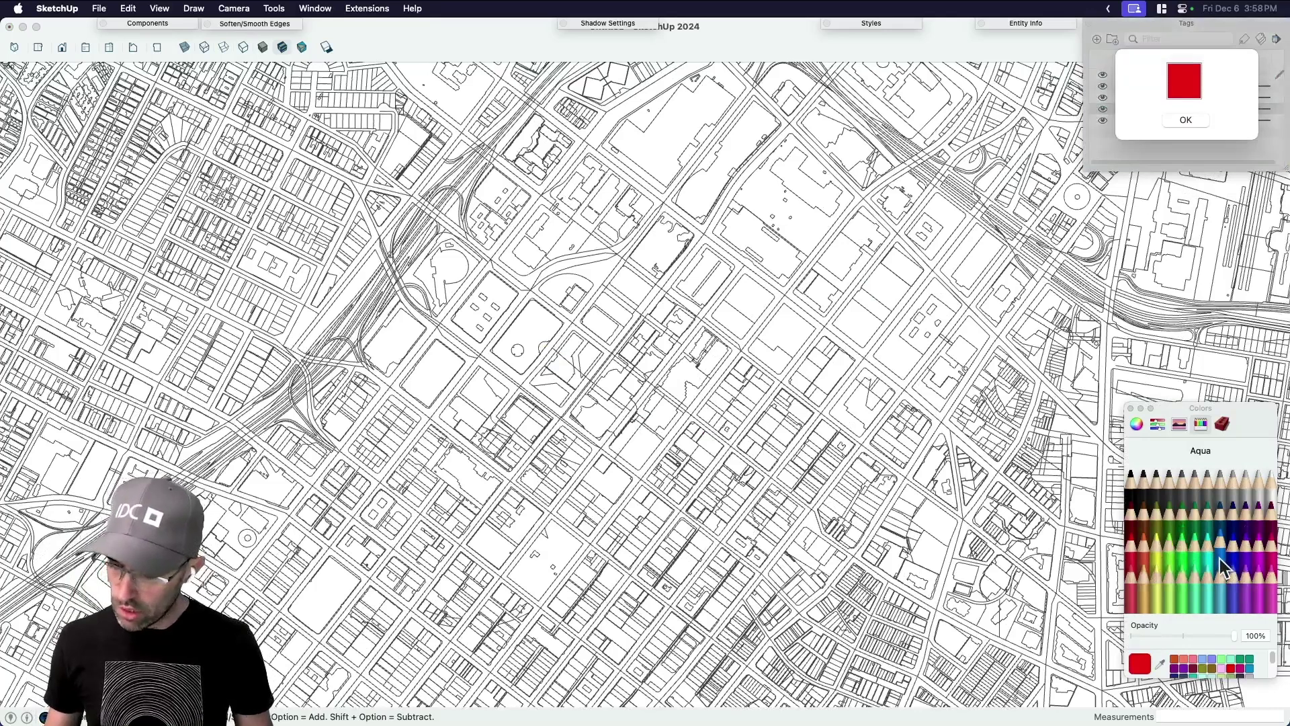
click(1221, 562)
click(1187, 125)
Set the tigerroads tag color to Cantaloupe.
click(1192, 120)
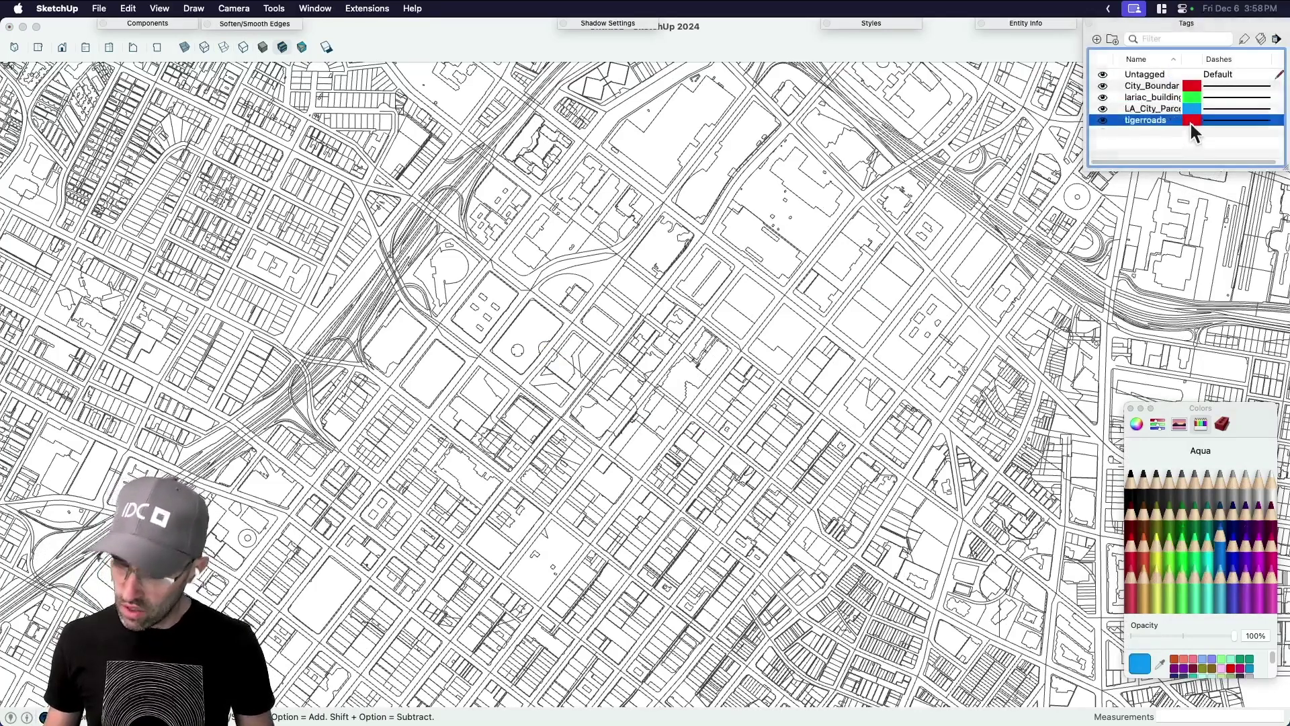
click(1144, 585)
click(1181, 122)
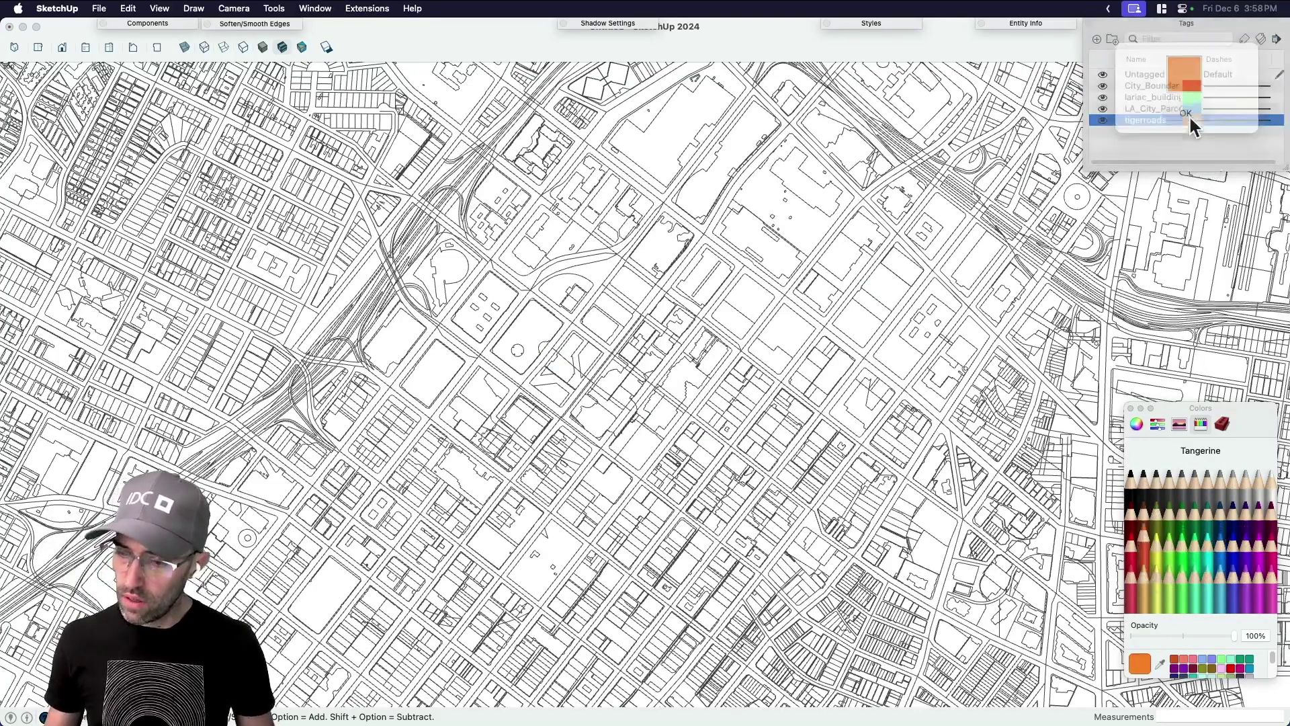
click(1192, 116)
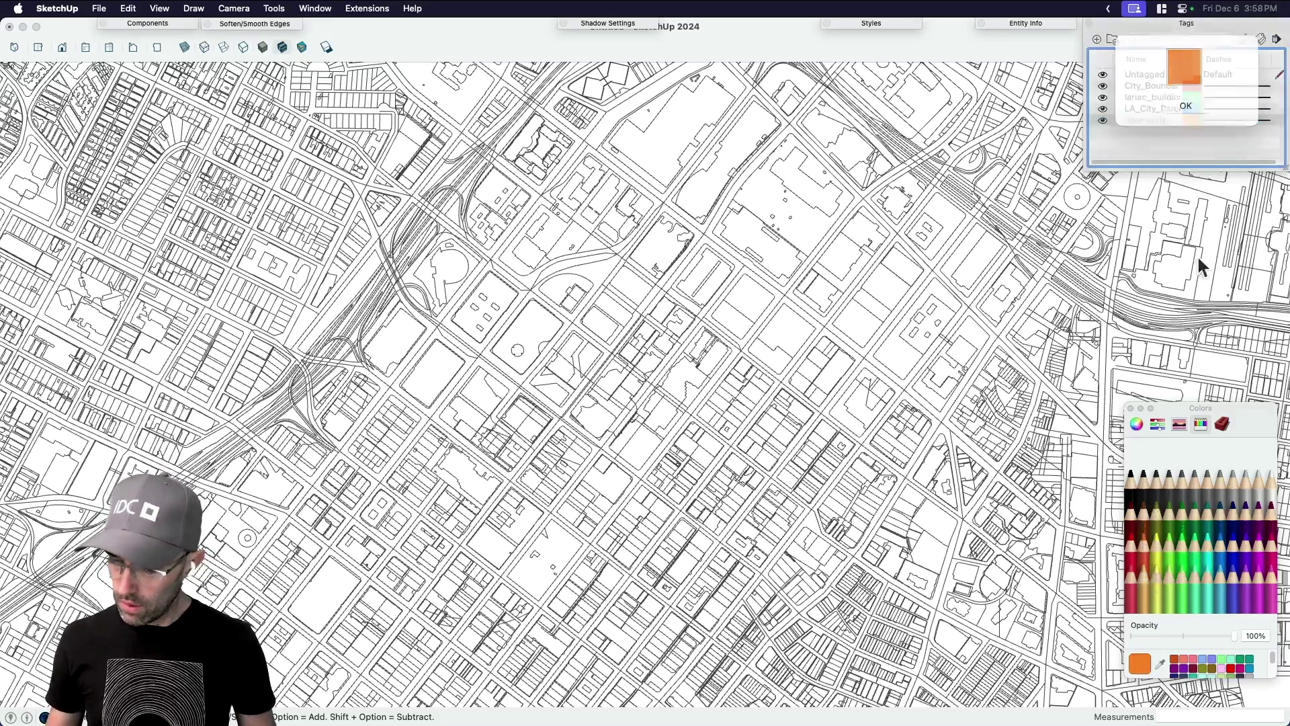
click(1141, 574)
click(1185, 121)
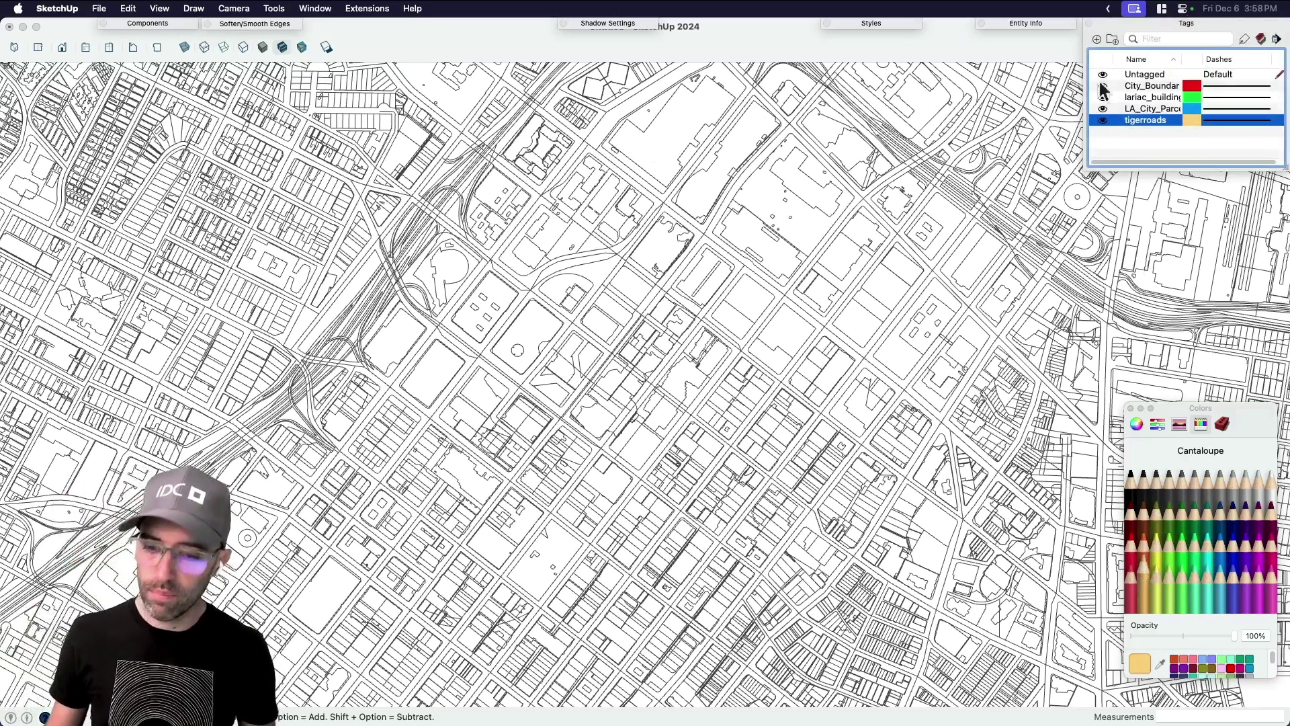
Set the model style's edge color to By material so the linework displays in color.
click(627, 179)
click(868, 24)
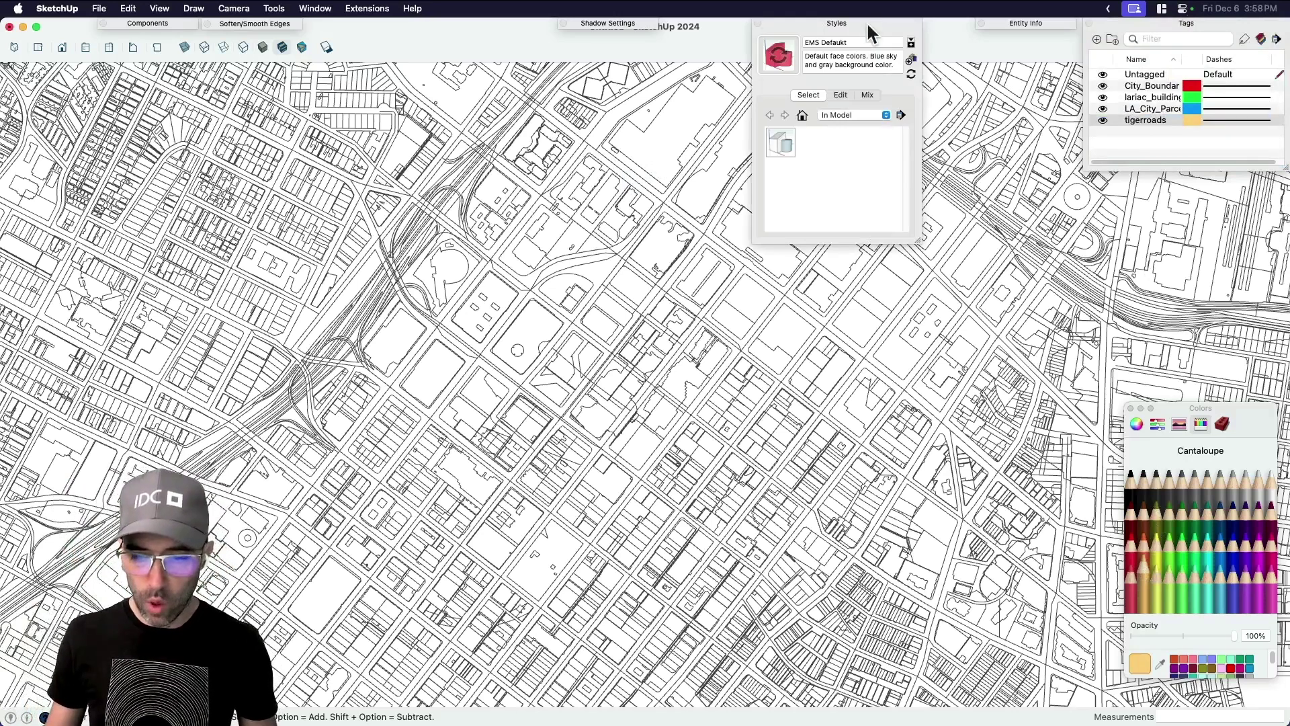
click(840, 94)
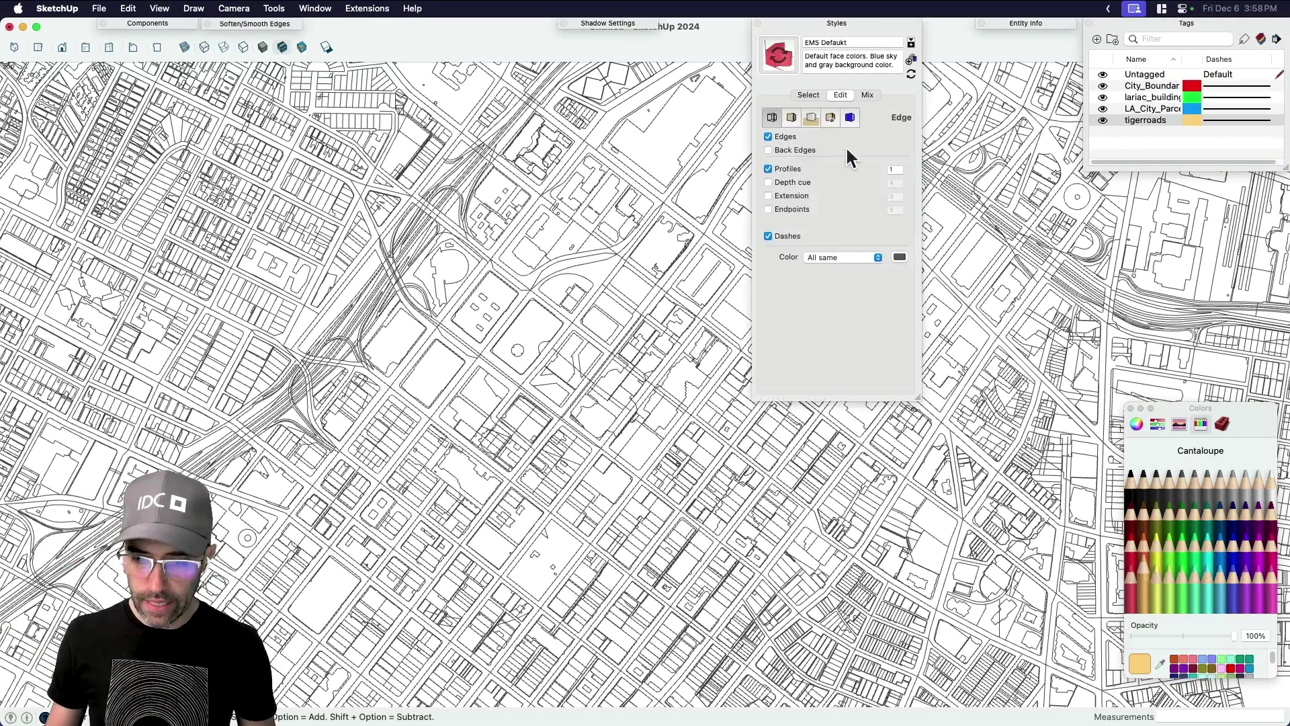
click(839, 257)
click(833, 269)
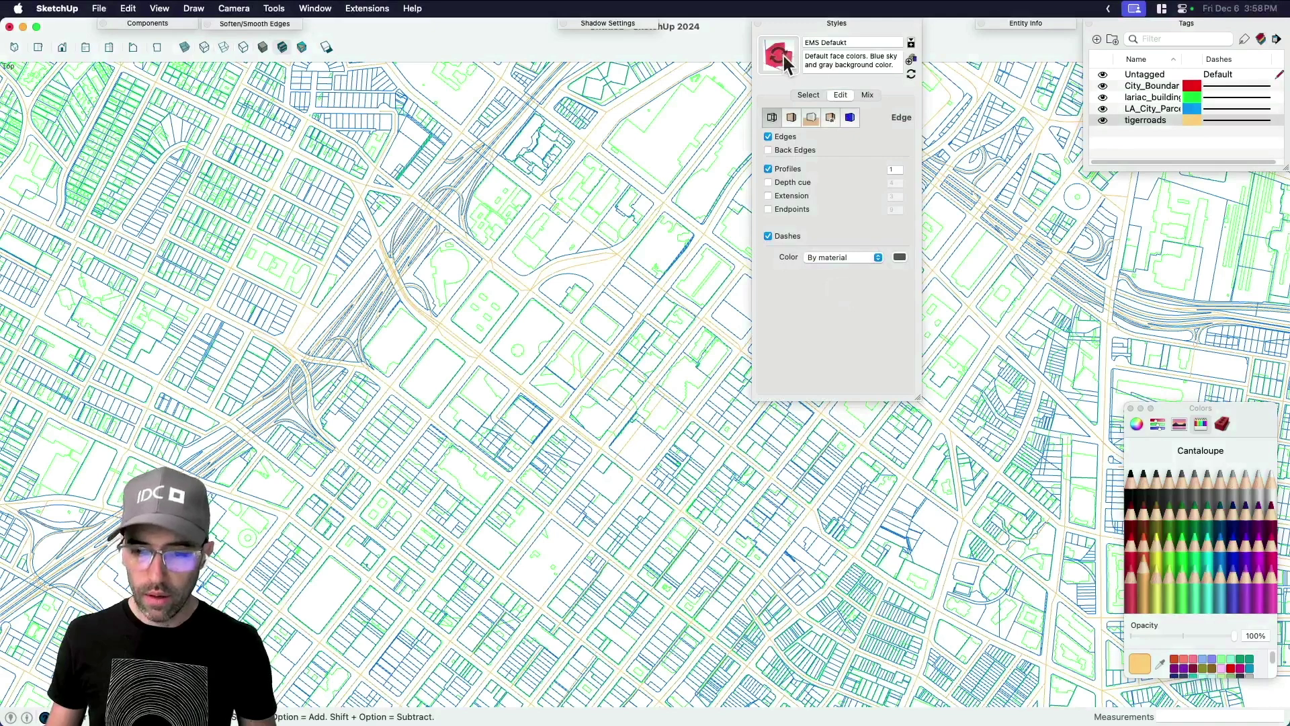
click(879, 25)
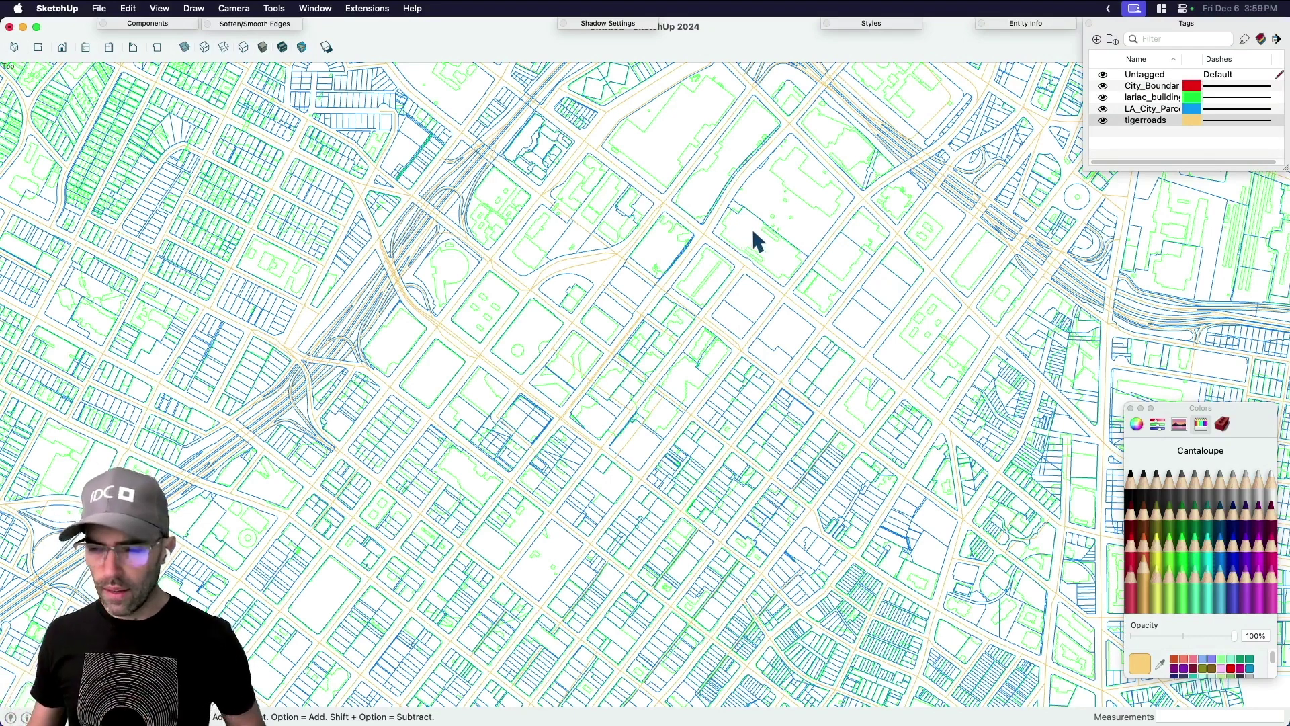
Recolor the lariac_buildings tag to Iron and the LA_City_Parcels tag to Magnesium.
click(1194, 99)
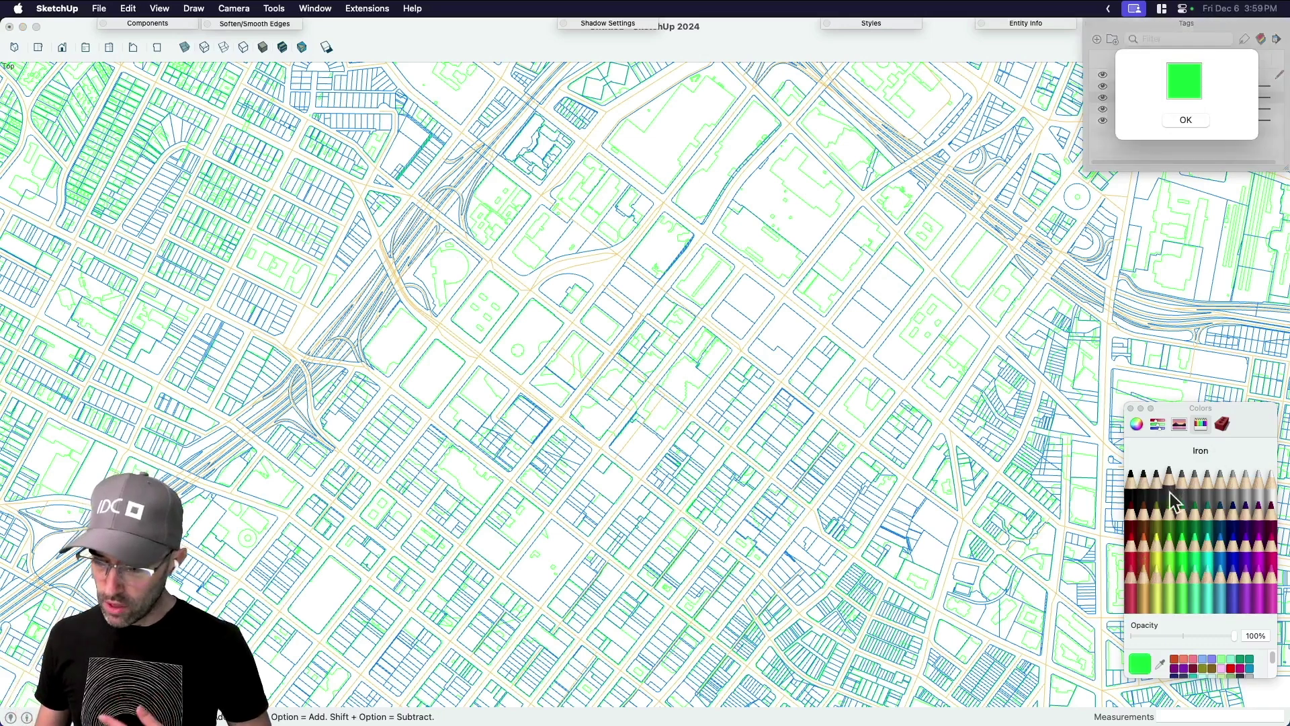
click(1169, 482)
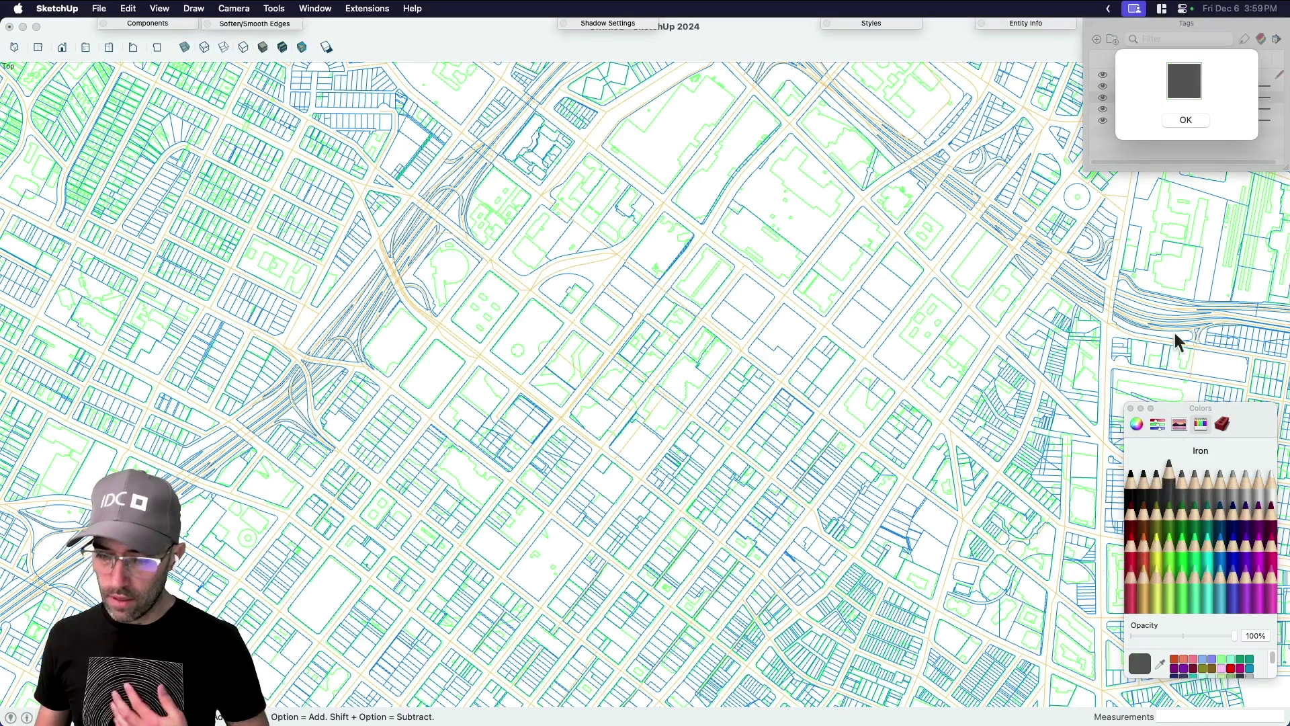
click(1186, 121)
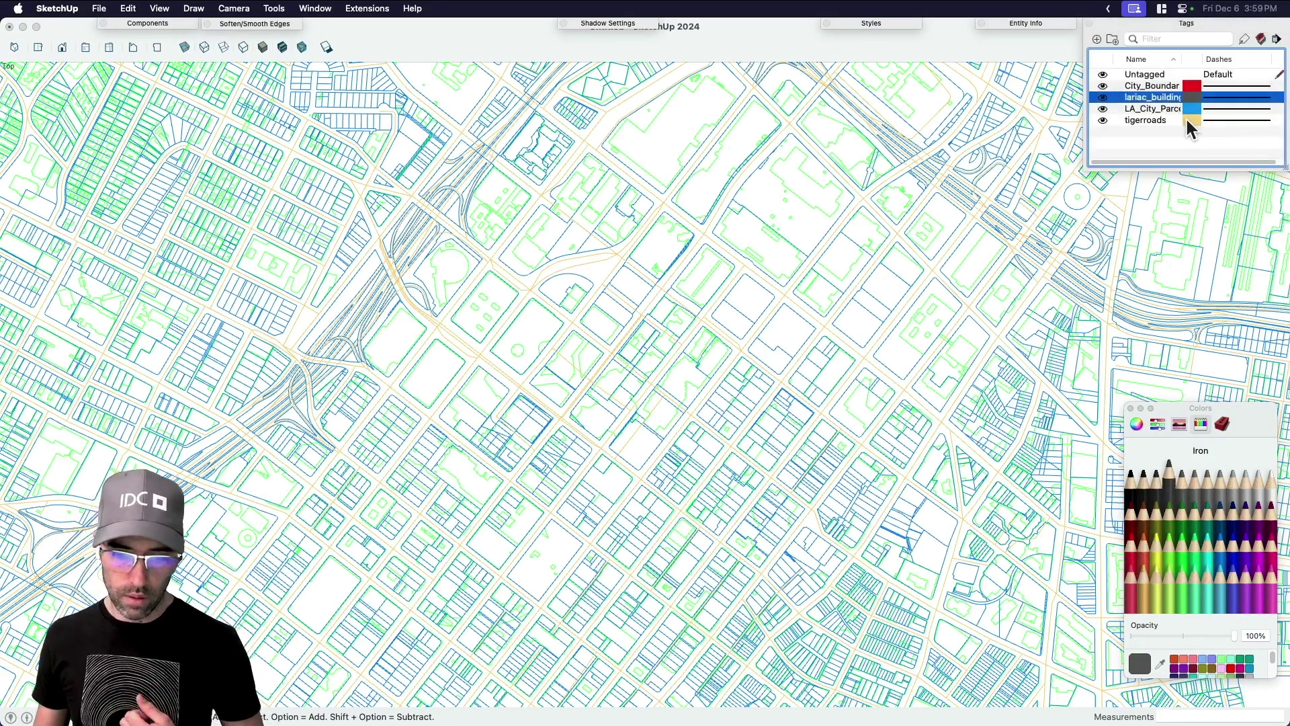
scroll(932, 229, up, 3)
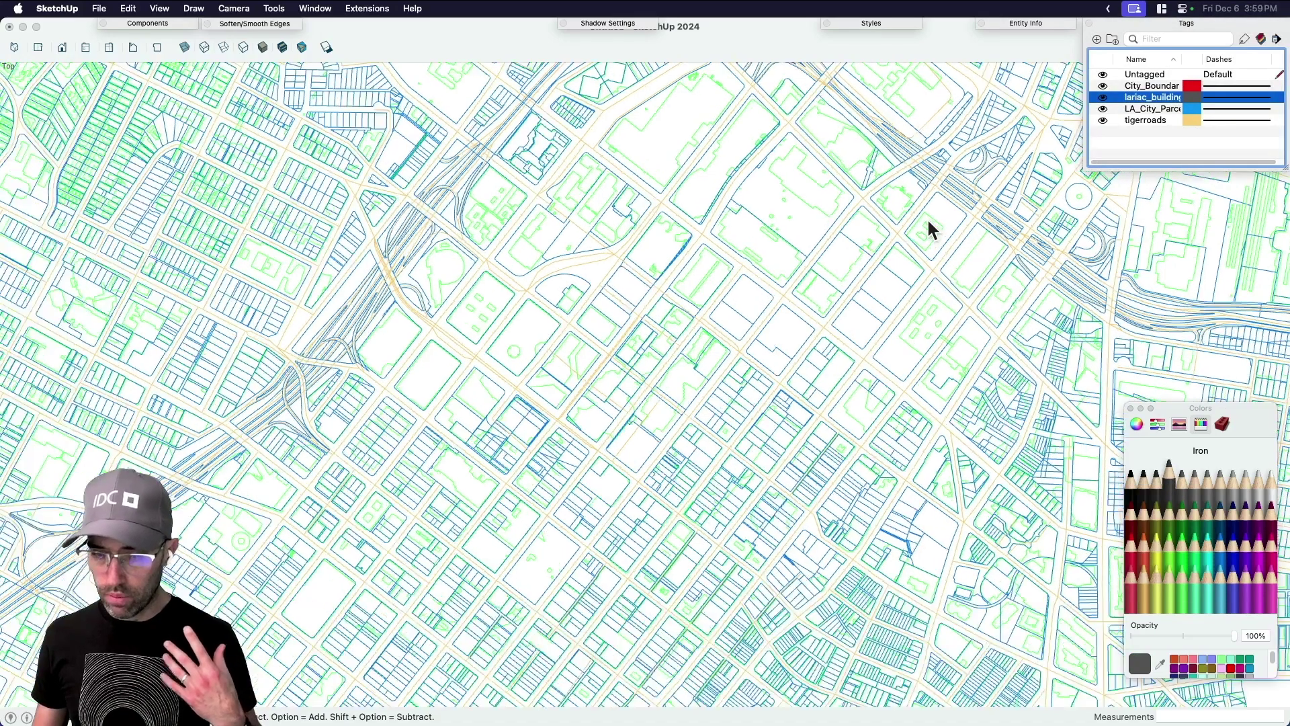
click(1193, 109)
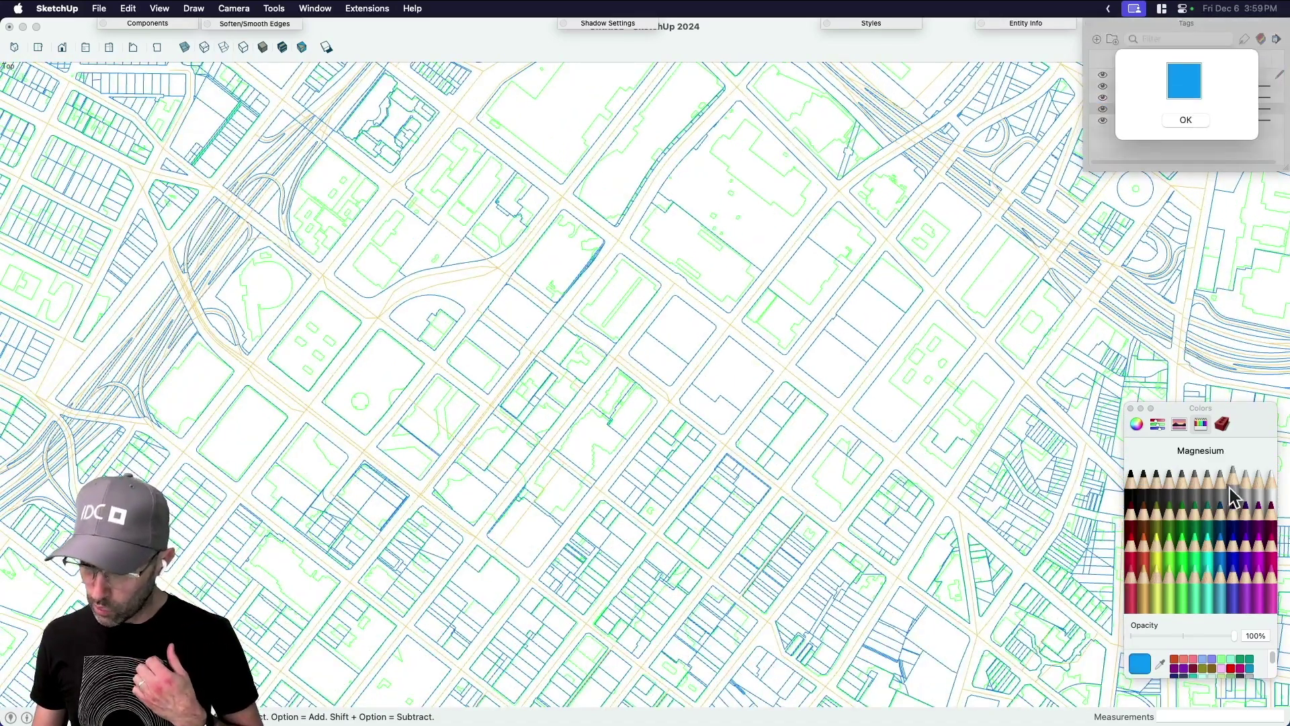
click(1233, 485)
click(1188, 120)
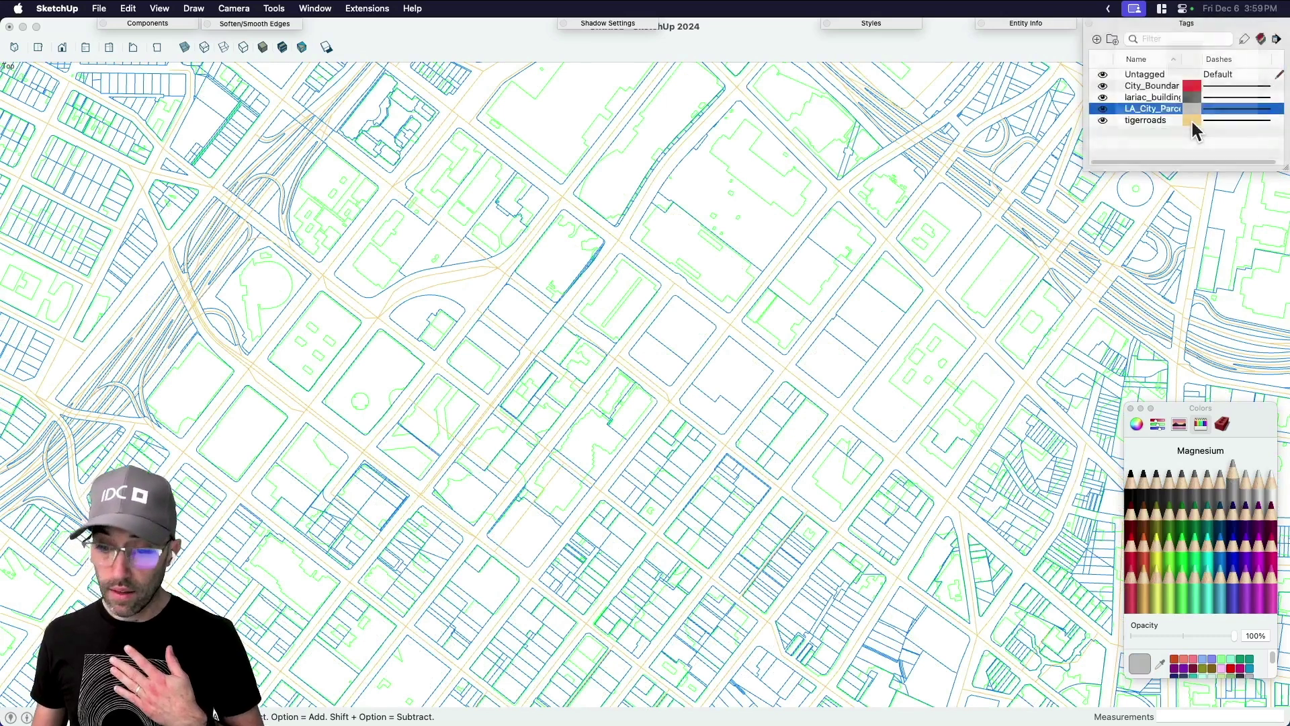
Set the tigerroads tag color to Strawberry.
click(1191, 120)
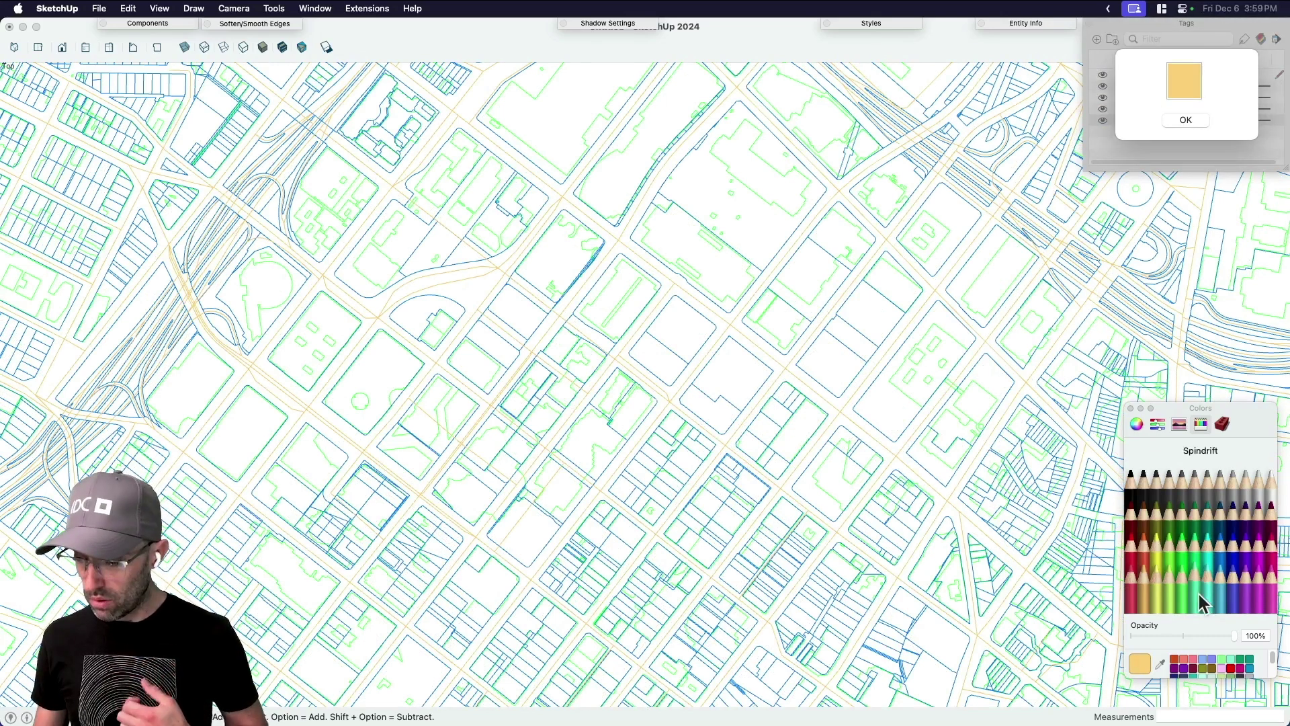
click(1266, 577)
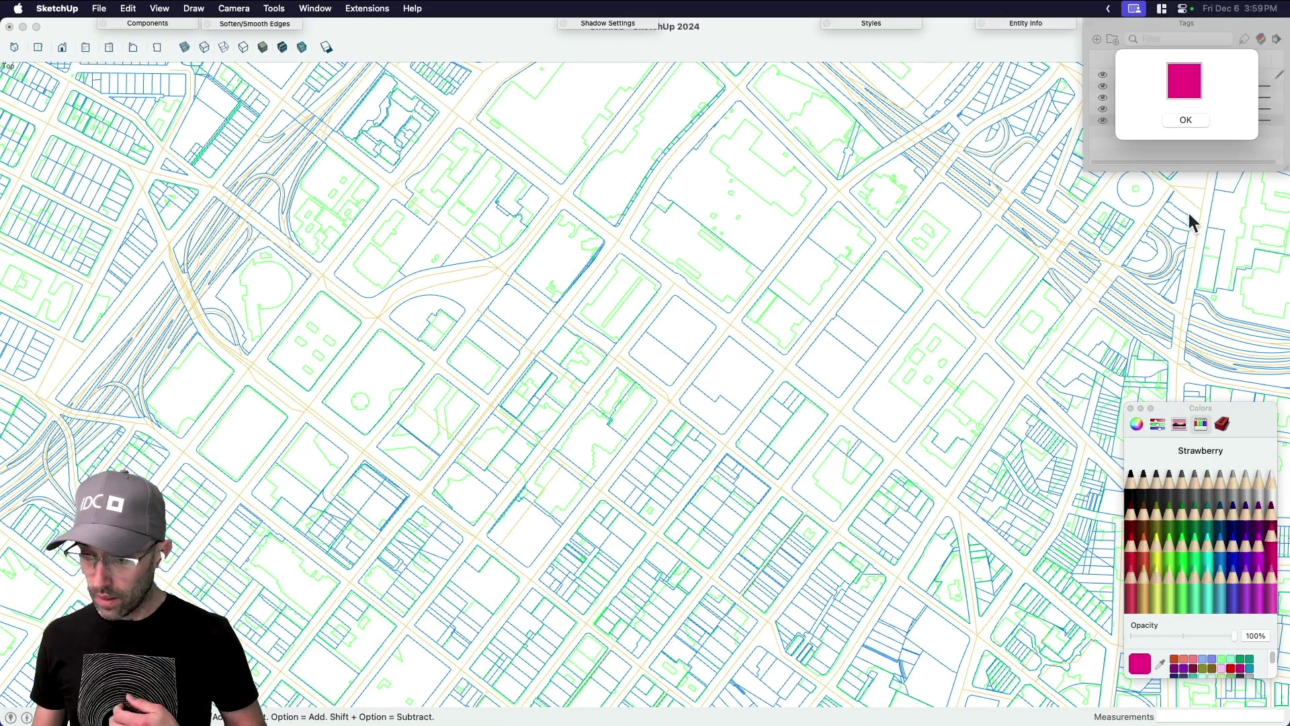
click(1186, 120)
Reapply the model's current in-model style to refresh the linework with the new tag colors.
click(868, 24)
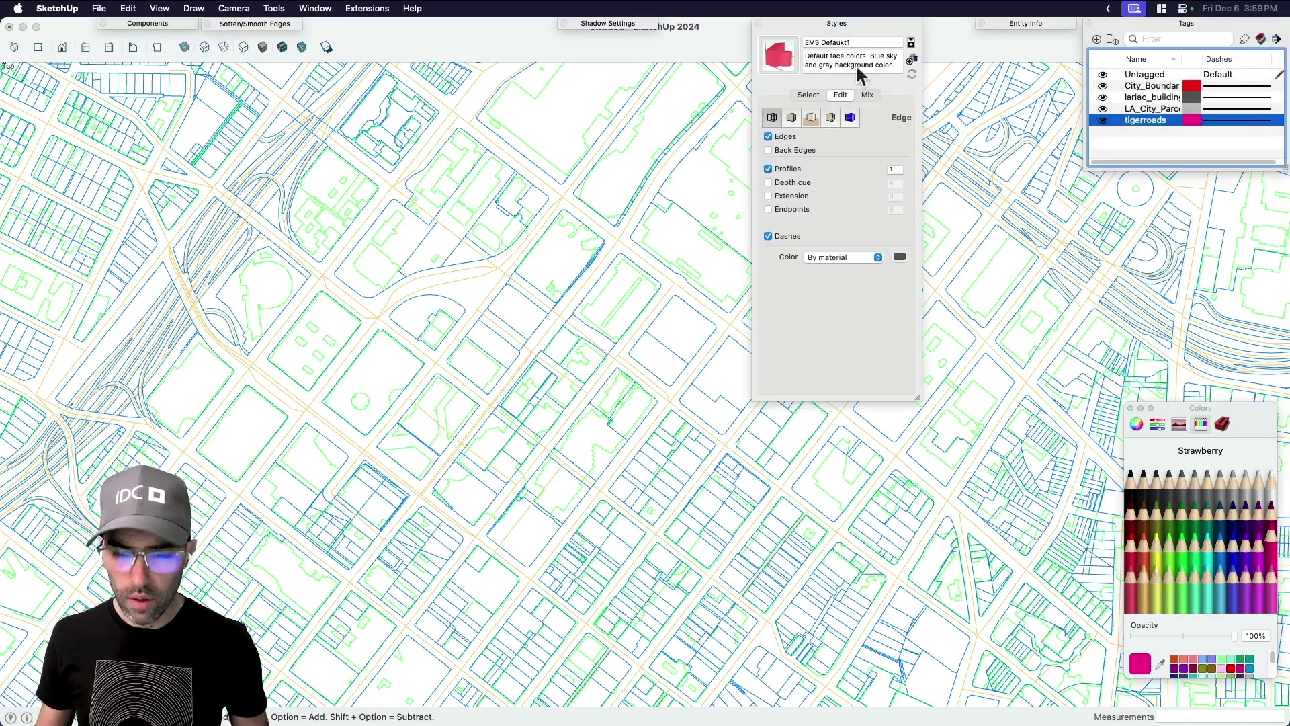
click(812, 94)
click(816, 147)
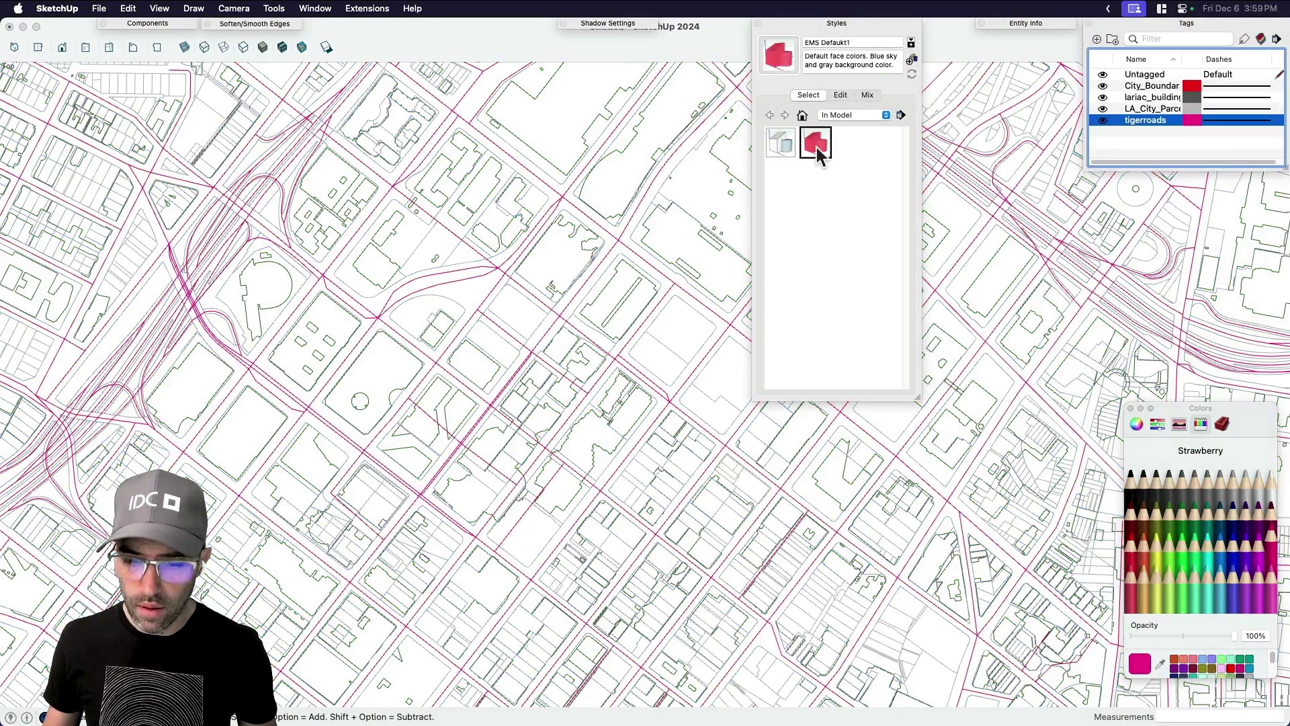
click(827, 24)
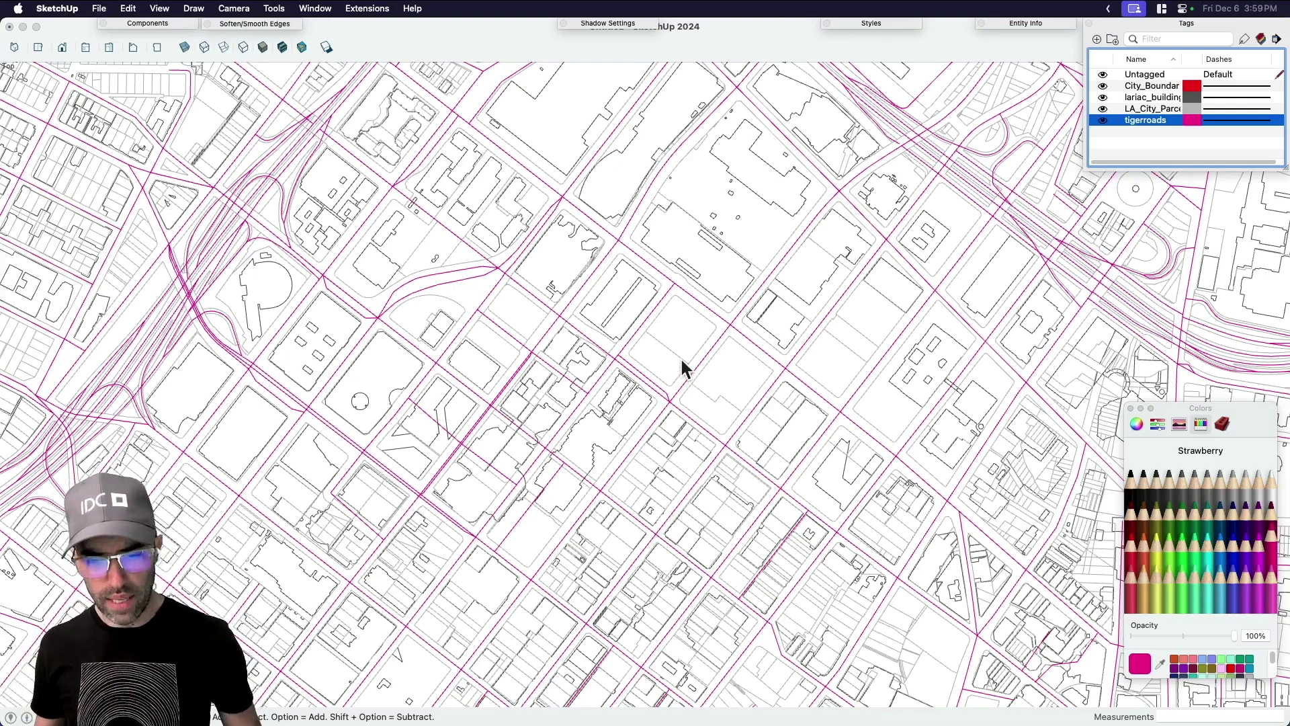
Examine the color-coded downtown roads, parcels and building outlines up close and from an angled view.
scroll(681, 365, up, 5)
scroll(681, 366, up, 3)
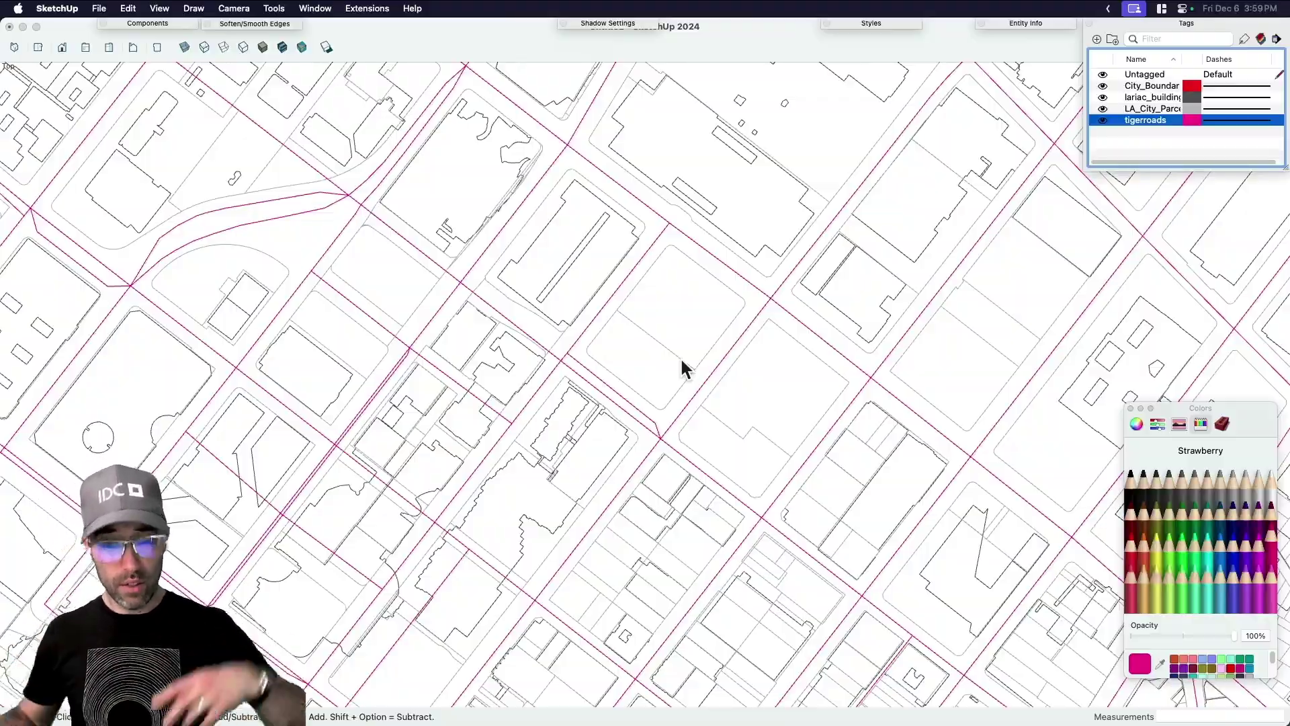
scroll(682, 360, down, 5)
middle_drag(709, 408, 725, 207)
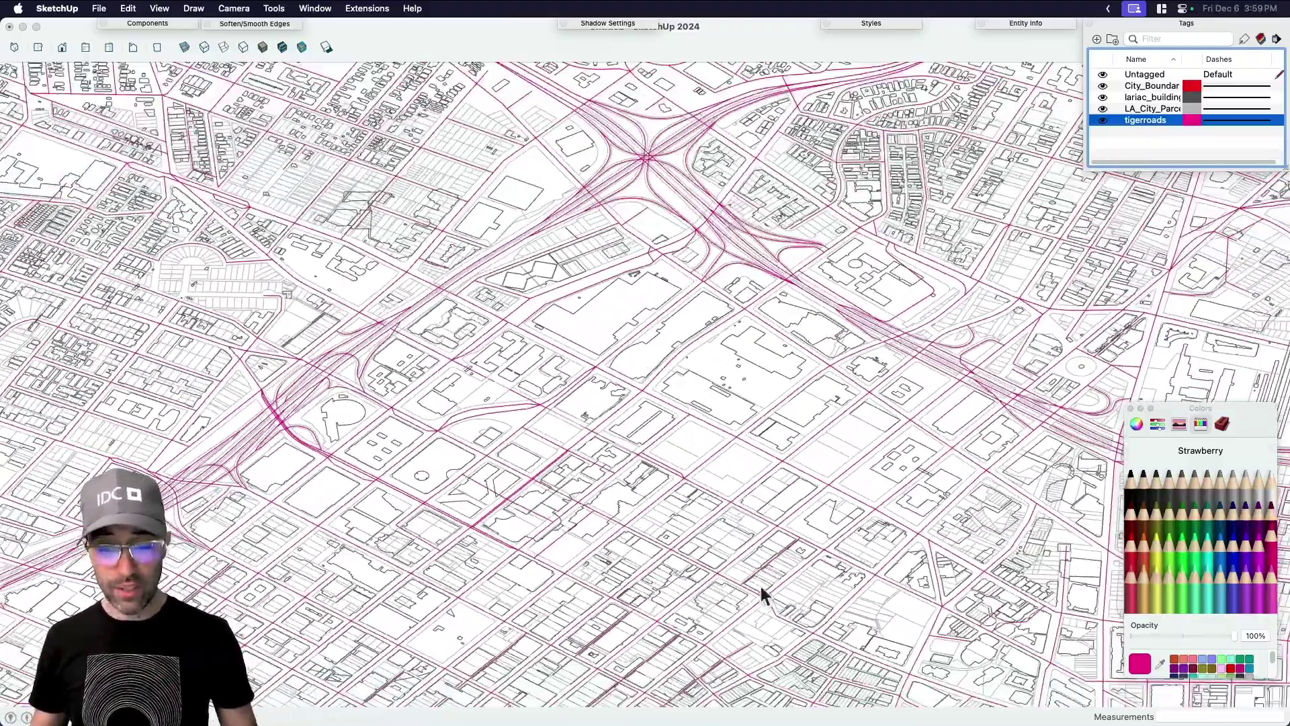
middle_drag(759, 583, 709, 585)
Set the standard top view and examine the map from the whole boundary linework down to the downtown blocks.
key(super+2)
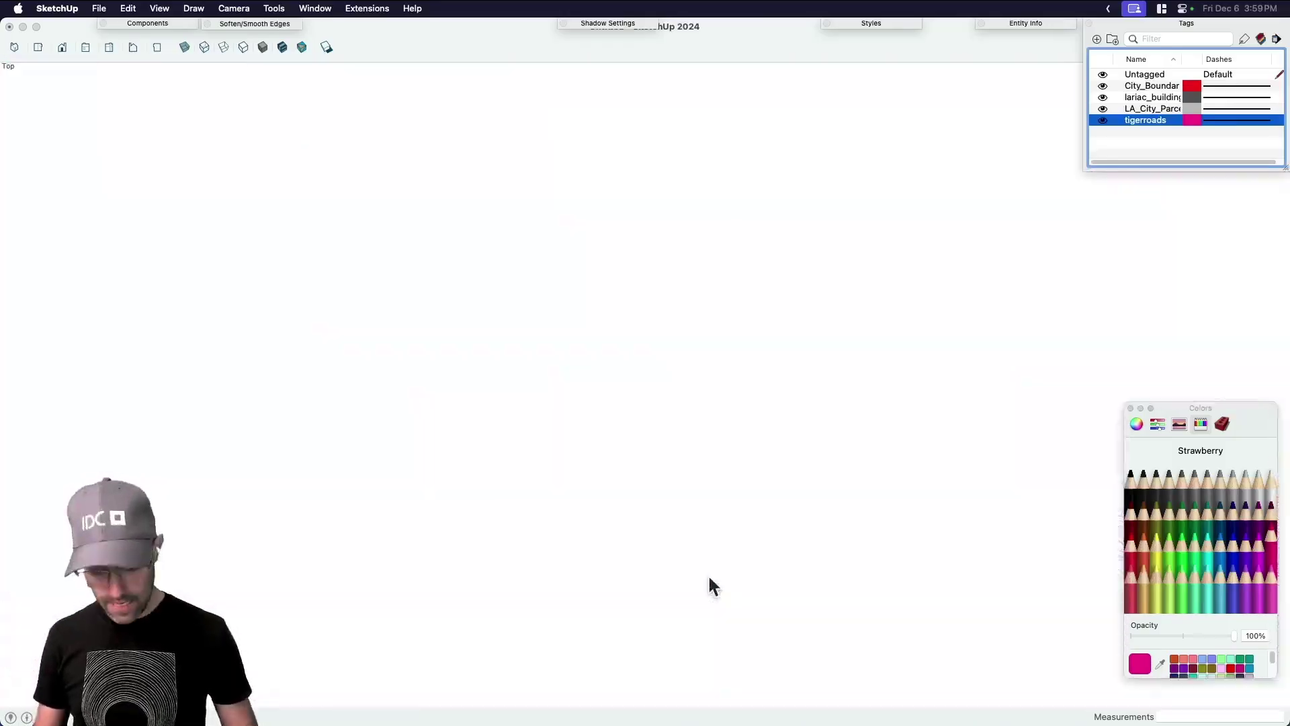
click(784, 491)
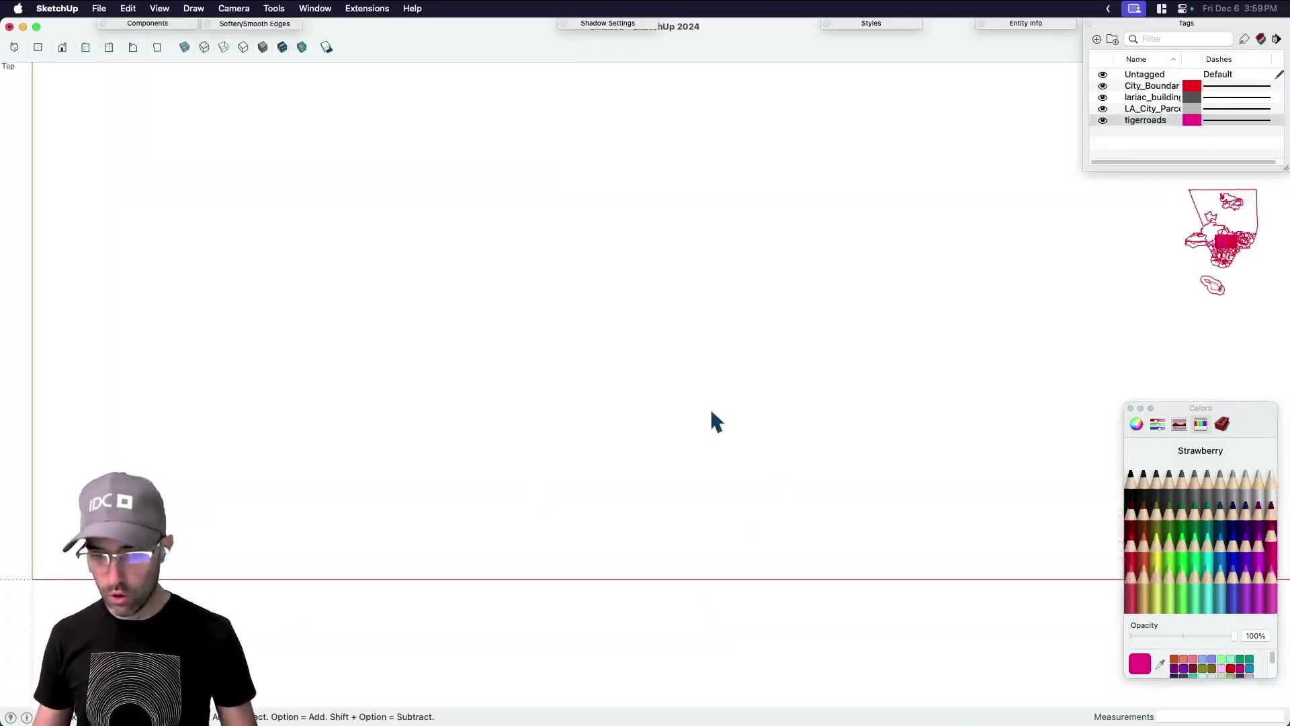
key(h)
drag(1109, 271, 540, 430)
scroll(649, 382, up, 3)
scroll(649, 392, up, 15)
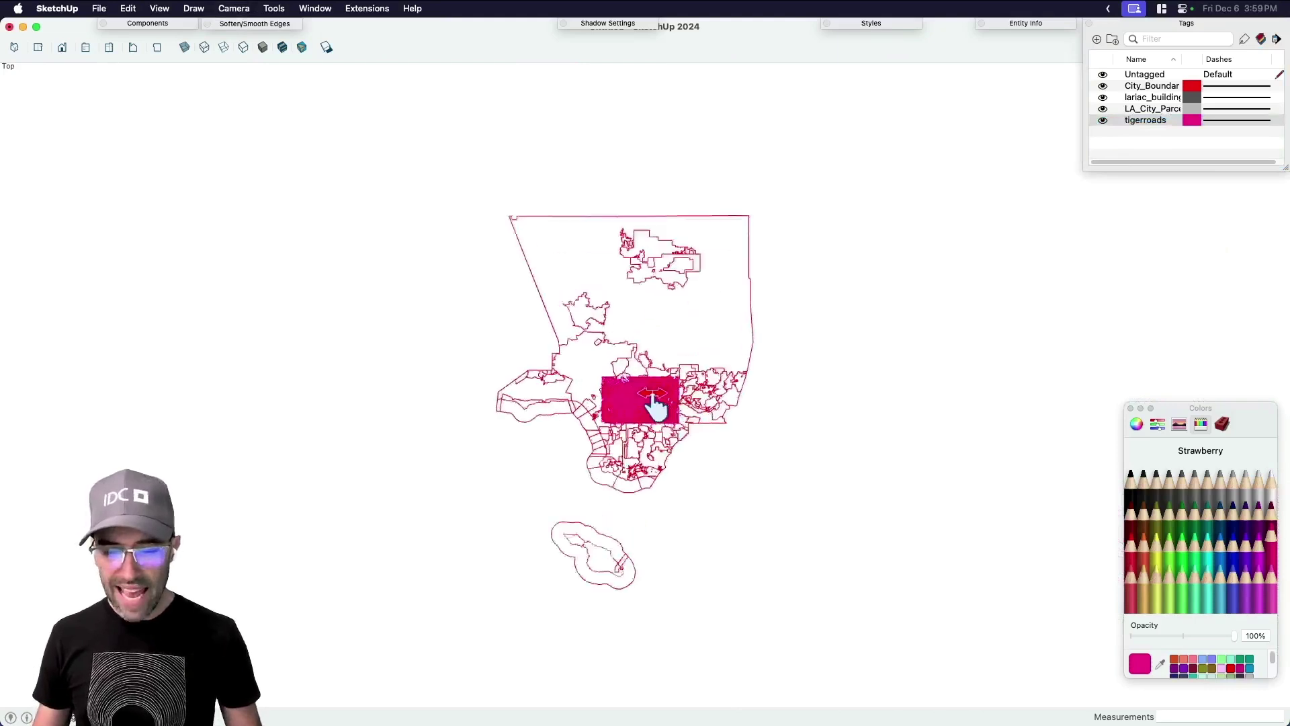
scroll(575, 391, up, 2)
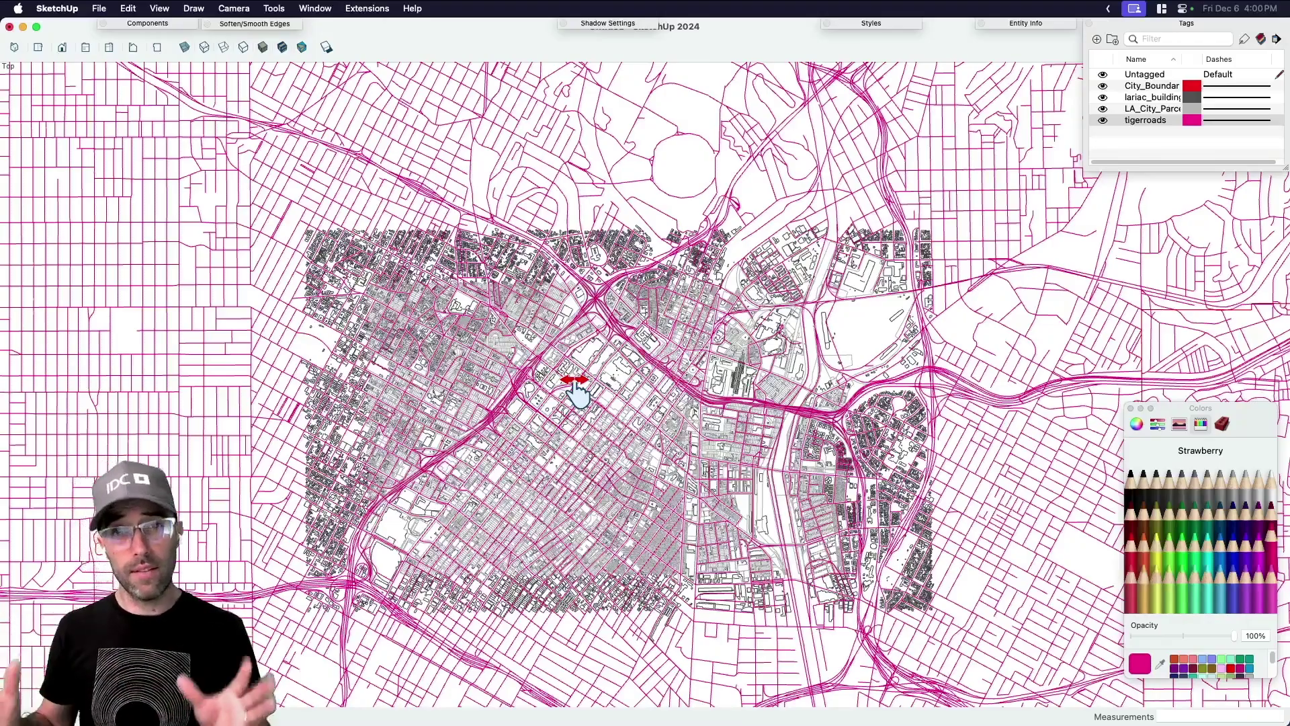
scroll(578, 388, up, 6)
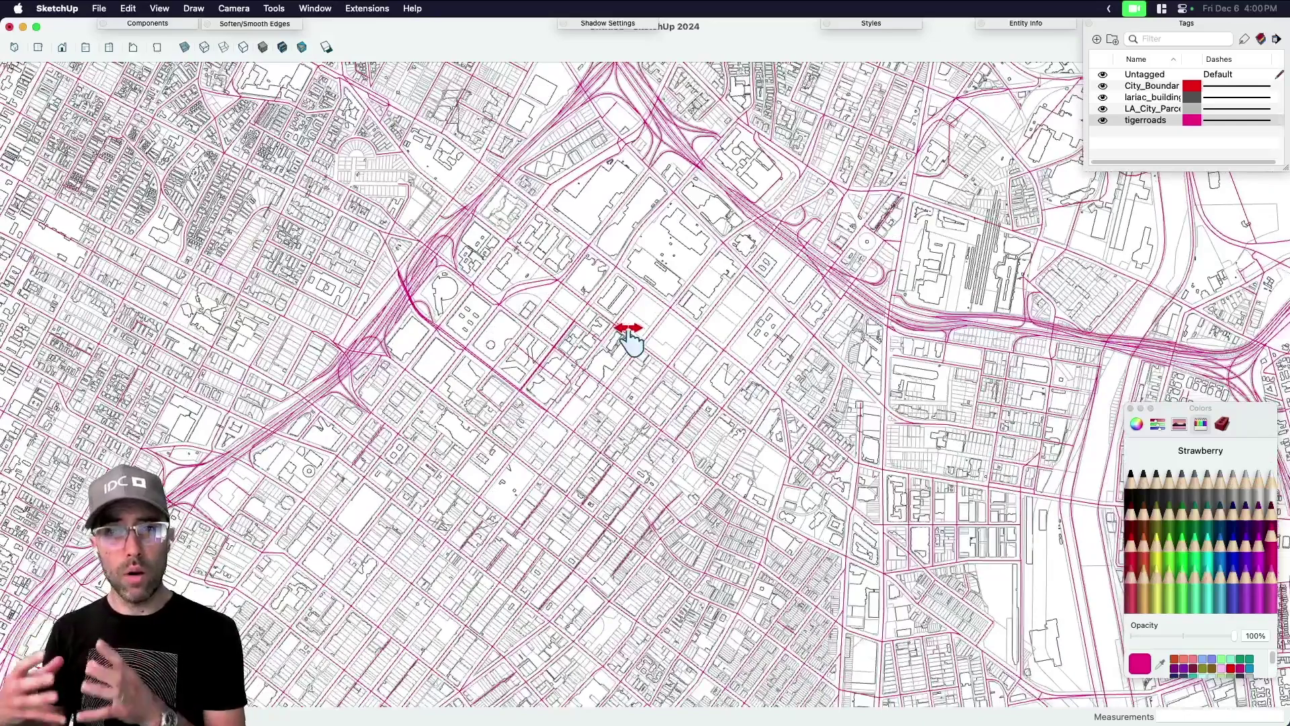
scroll(672, 376, up, 2)
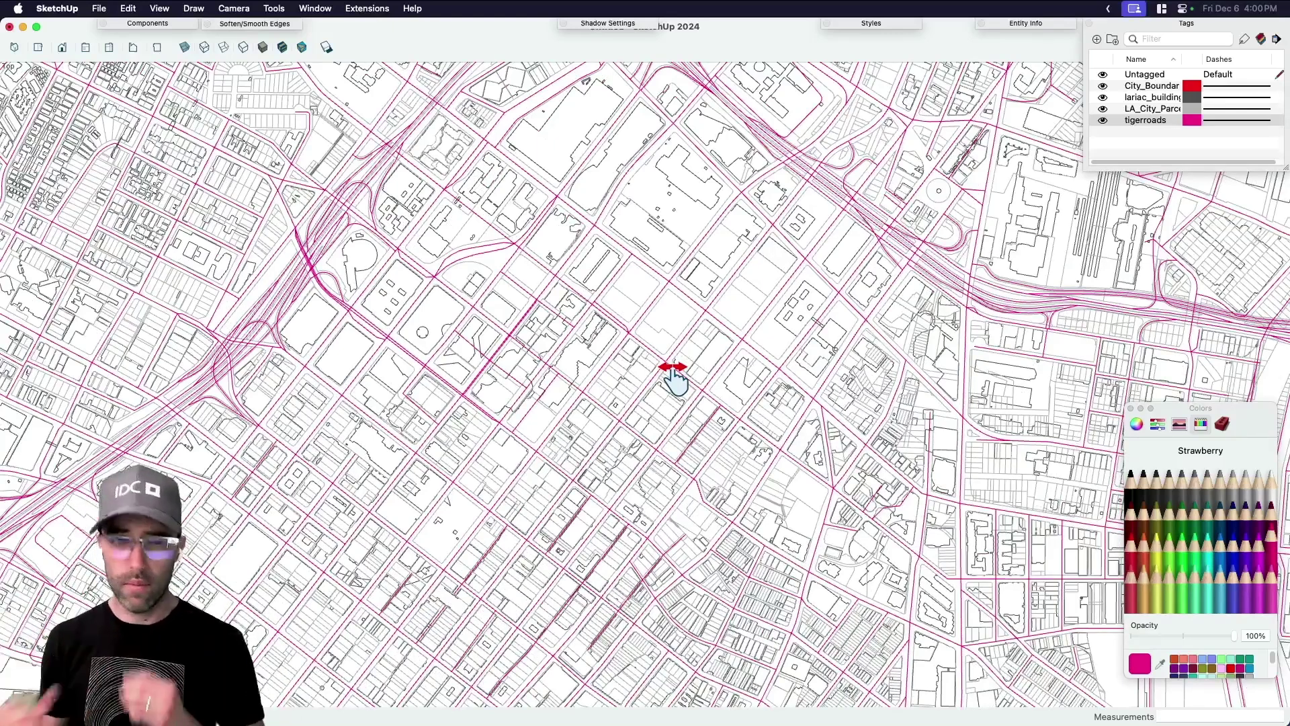
Switch to Firefox, start a new map on the CADMAPPER site and dismiss the drawing tool introduction.
click(355, 3)
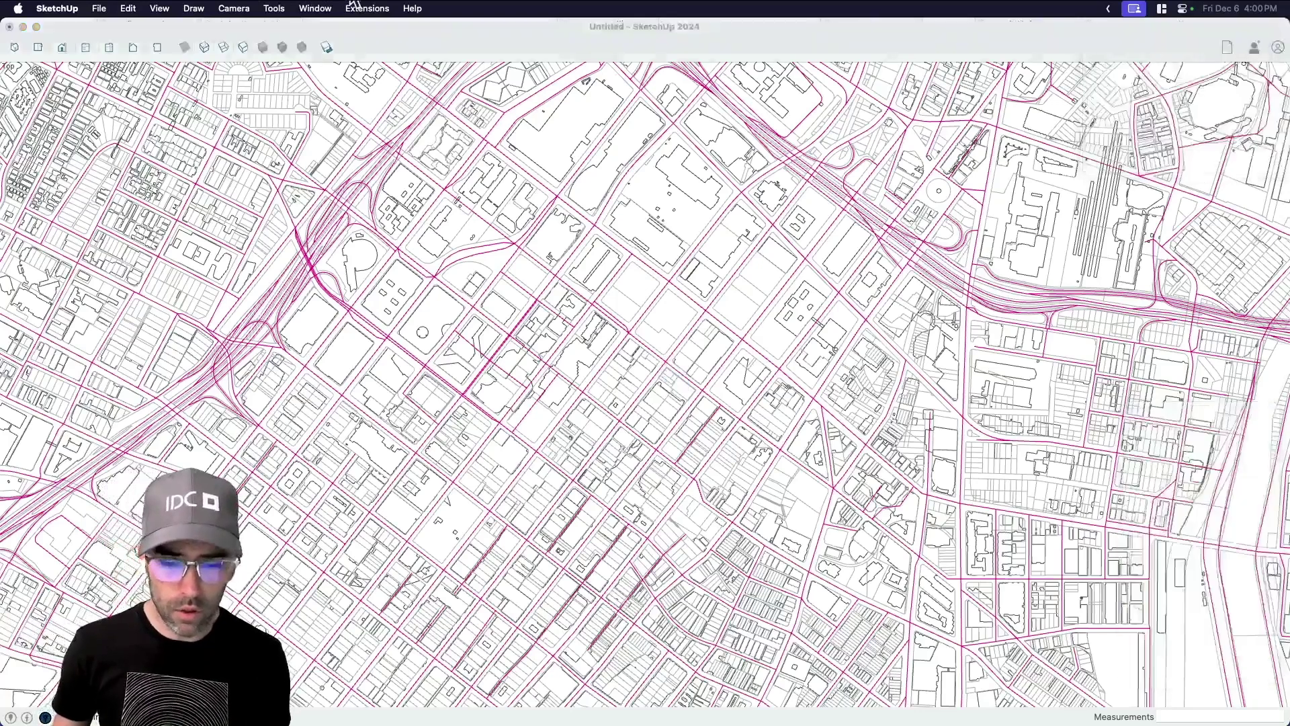
key(super+Tab)
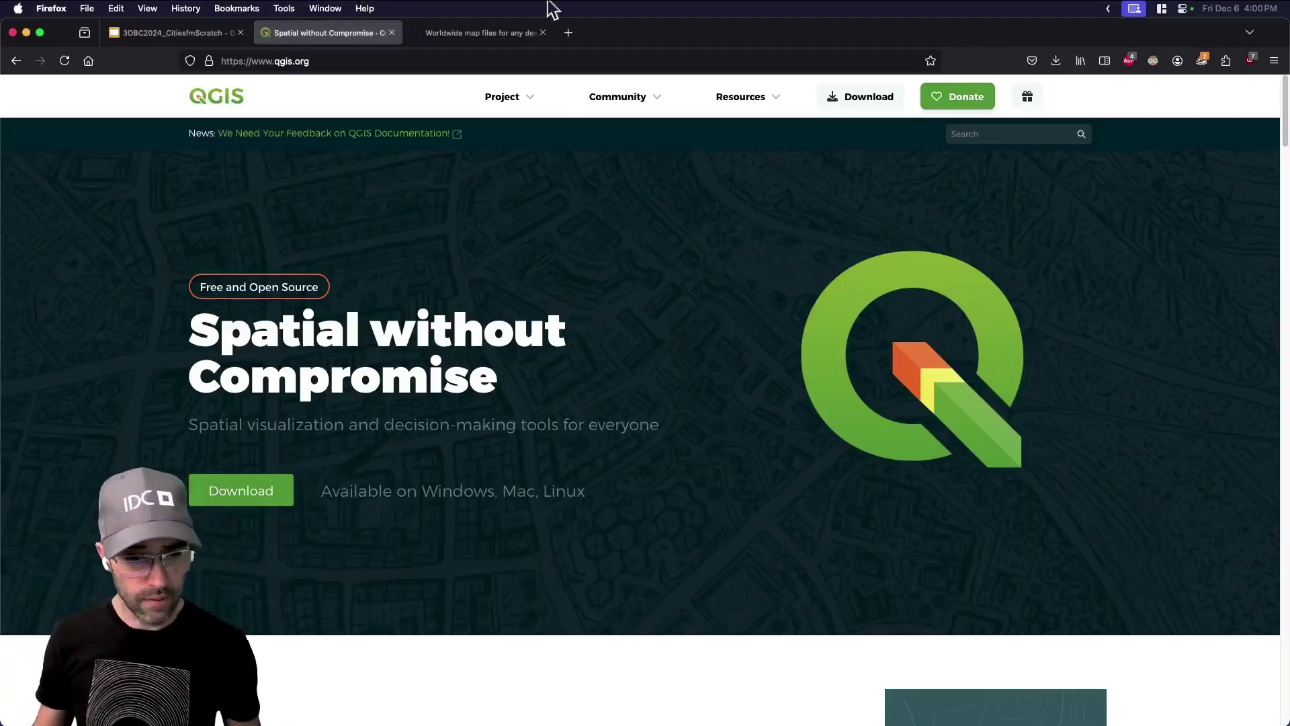
click(473, 41)
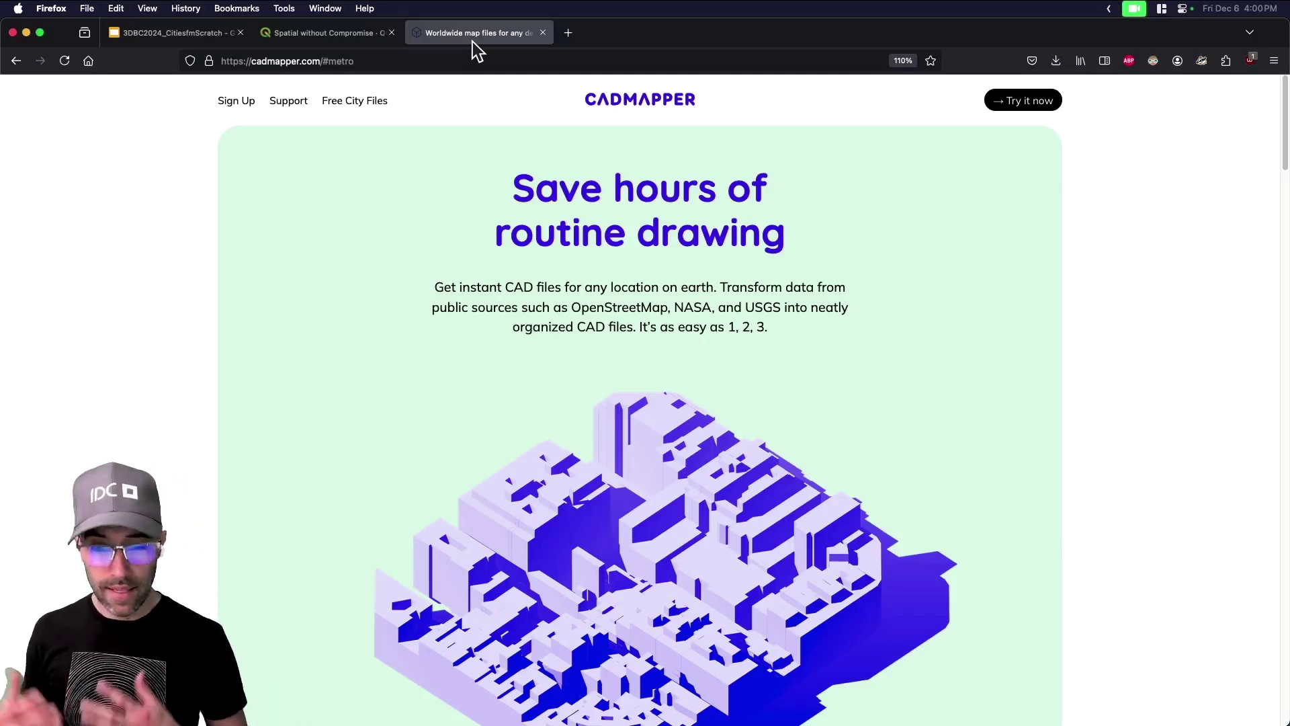
click(1019, 105)
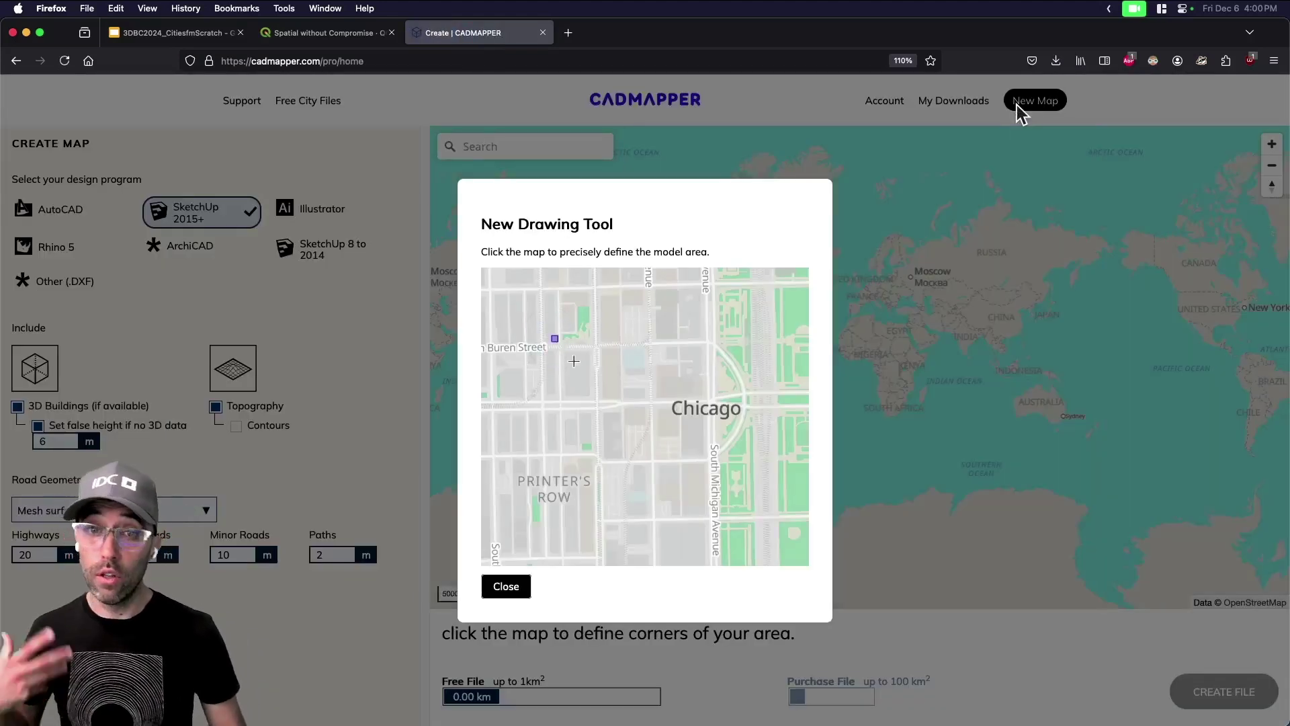
click(504, 590)
Search the map for "los angeles", choose the city in the United States, and frame the downtown area.
click(484, 143)
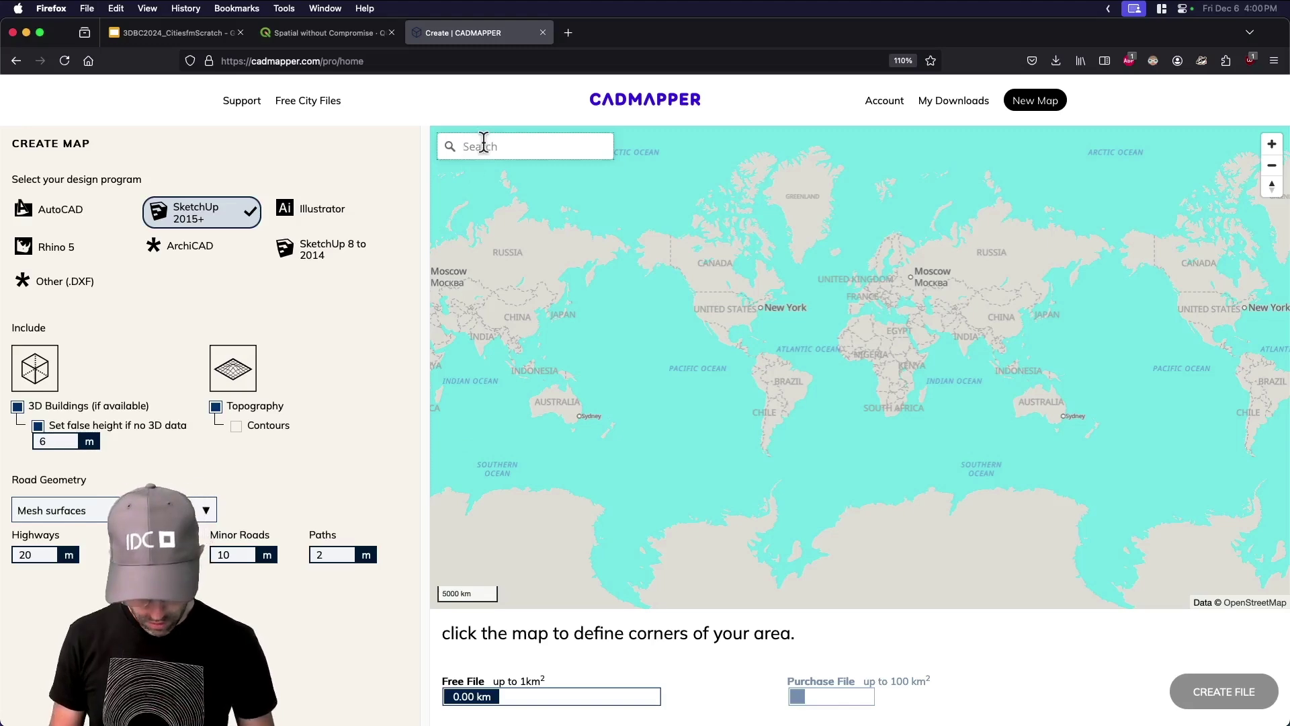
text(los angeles)
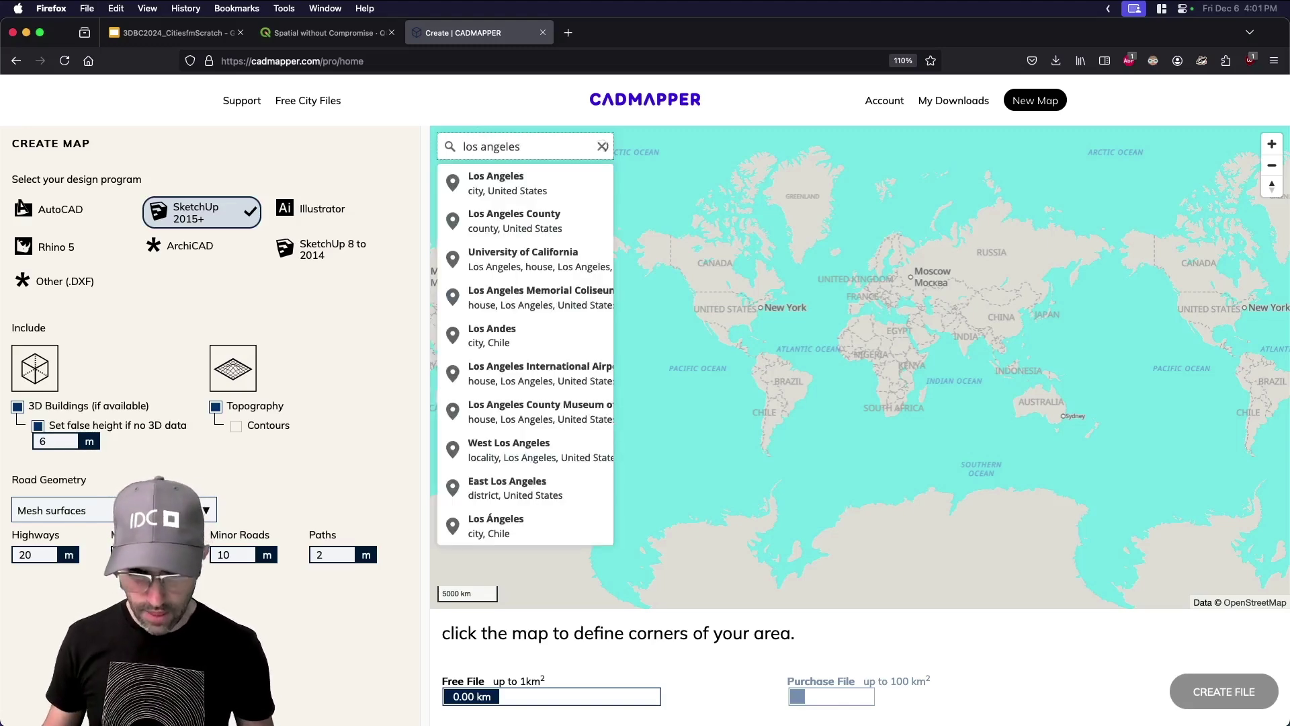
click(447, 189)
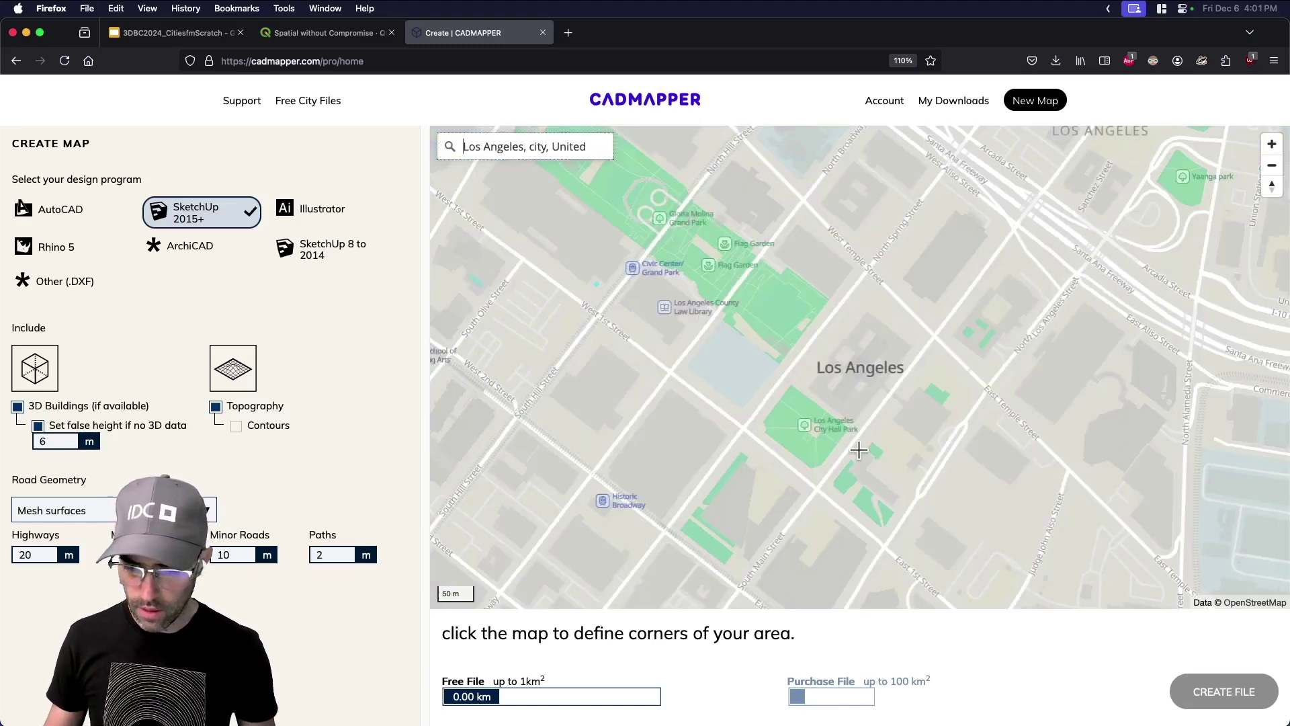
scroll(880, 407, down, 5)
drag(809, 377, 873, 255)
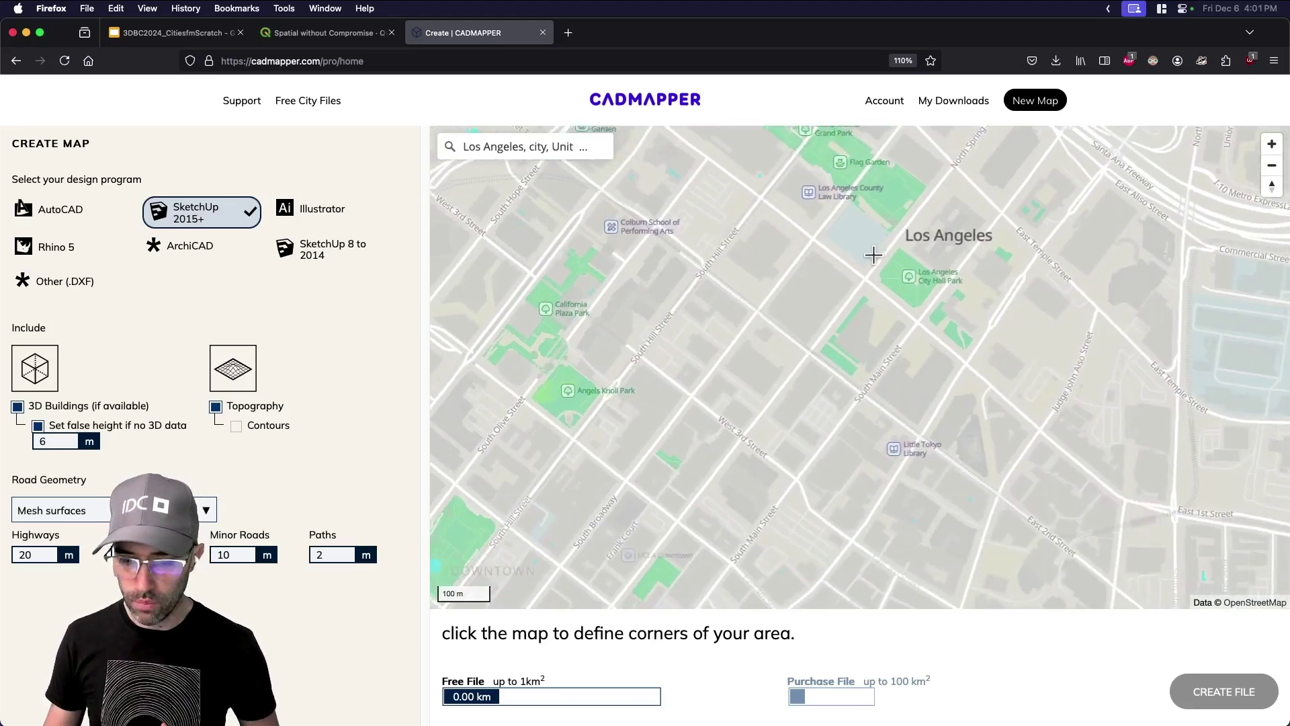
scroll(873, 255, down, 4)
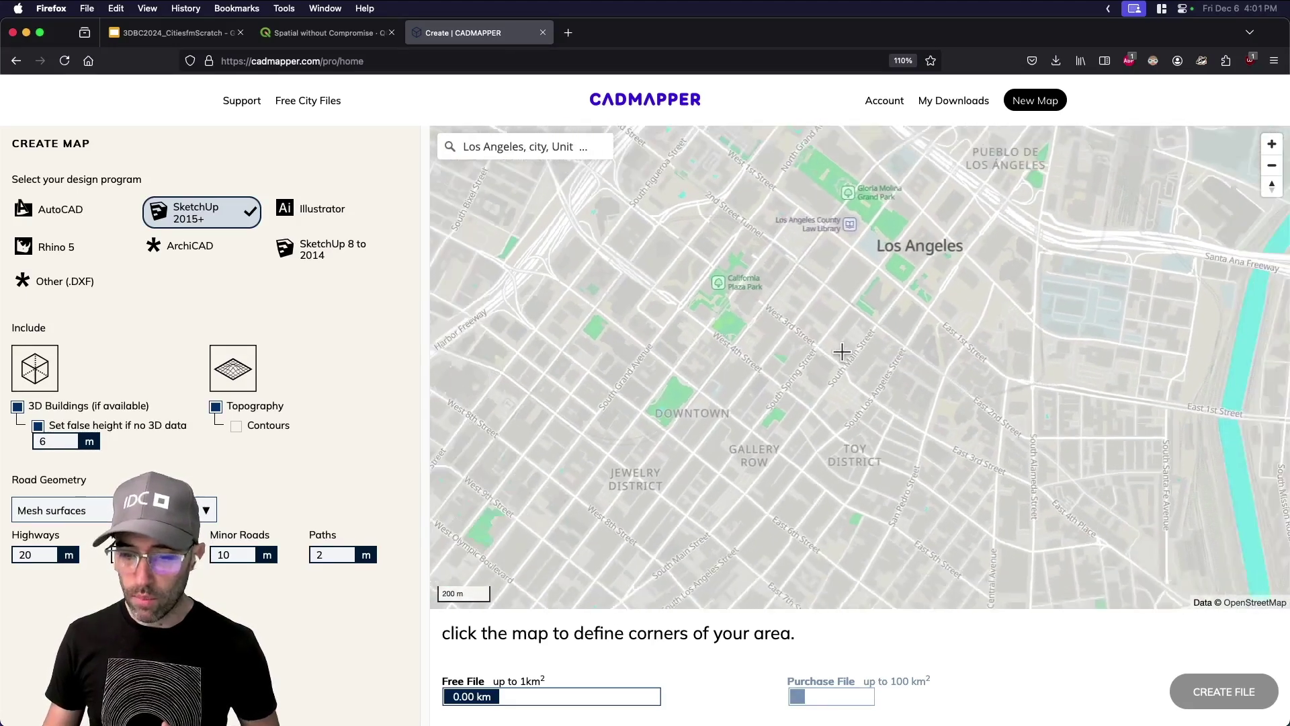
scroll(842, 352, down, 2)
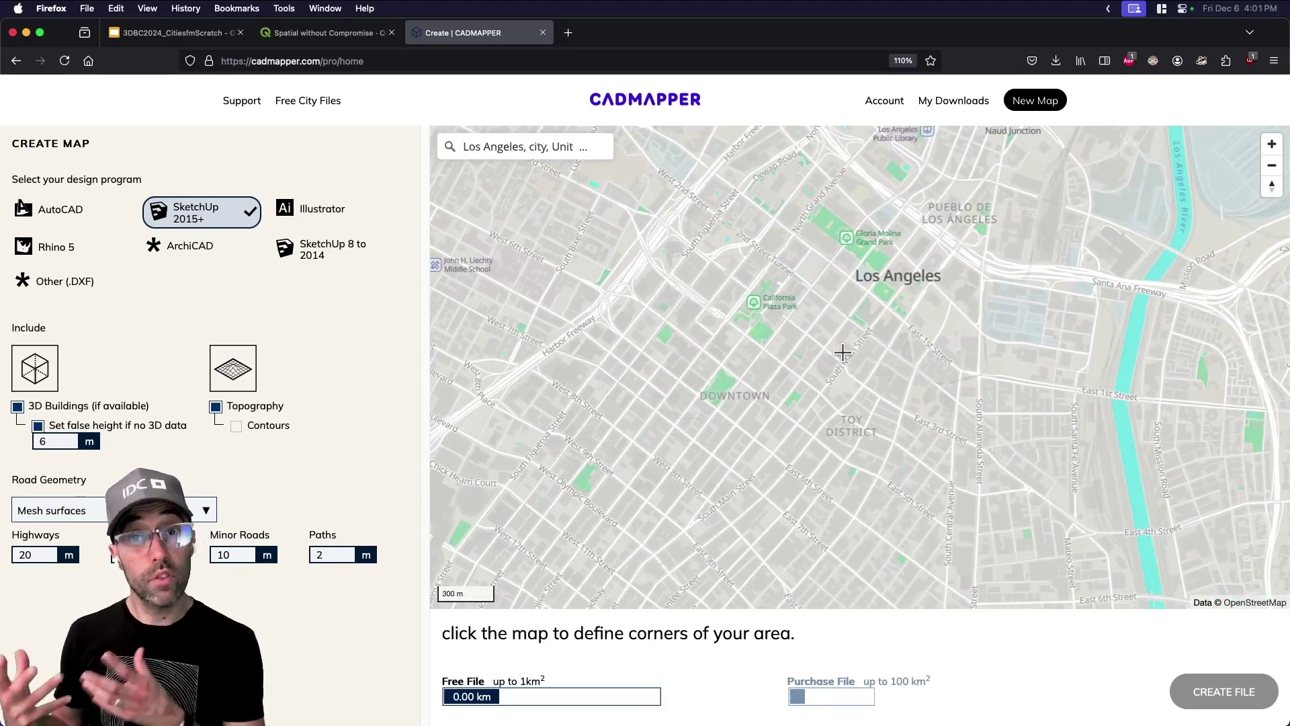
scroll(841, 352, up, 5)
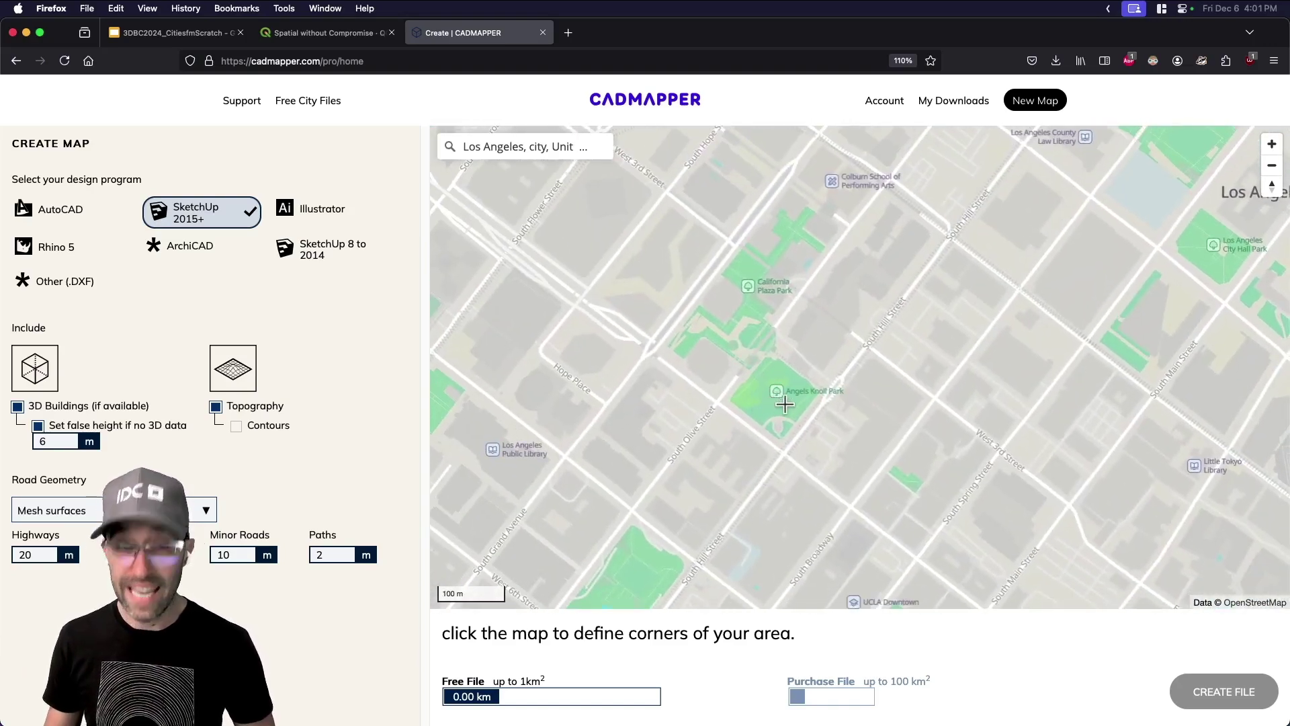
scroll(784, 404, down, 2)
drag(784, 404, 849, 374)
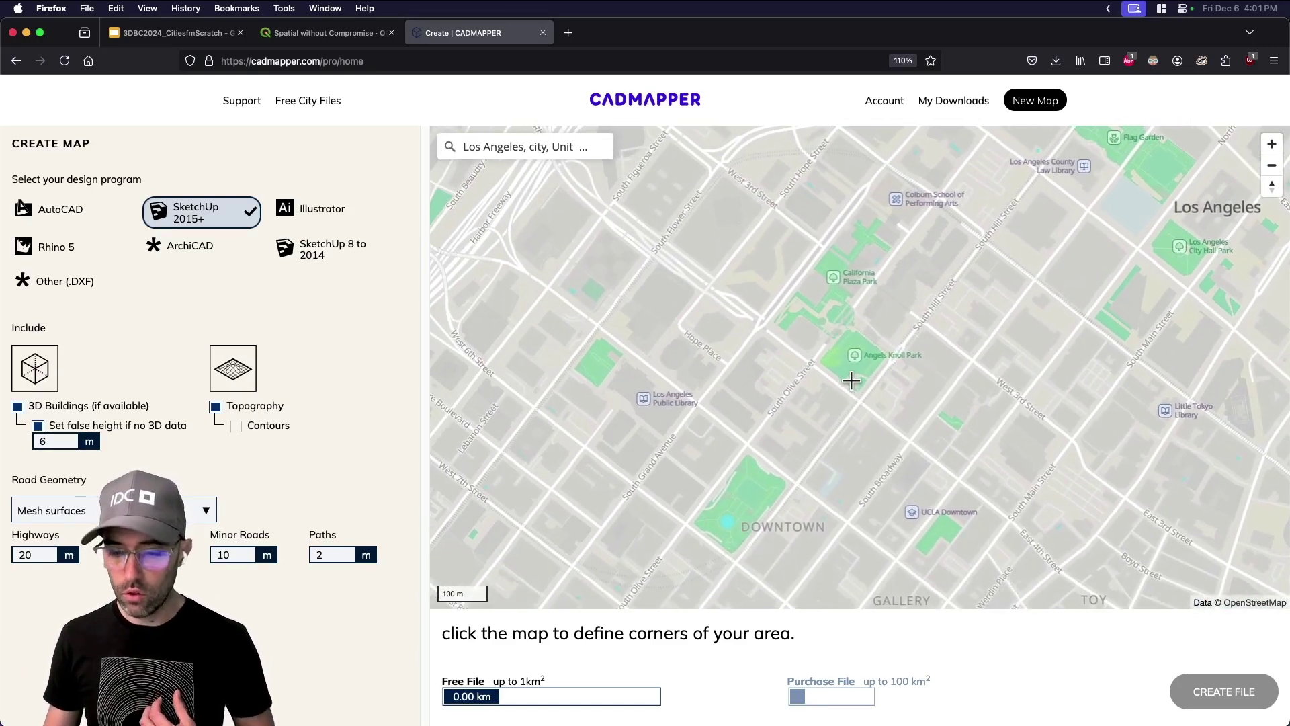
scroll(850, 379, down, 2)
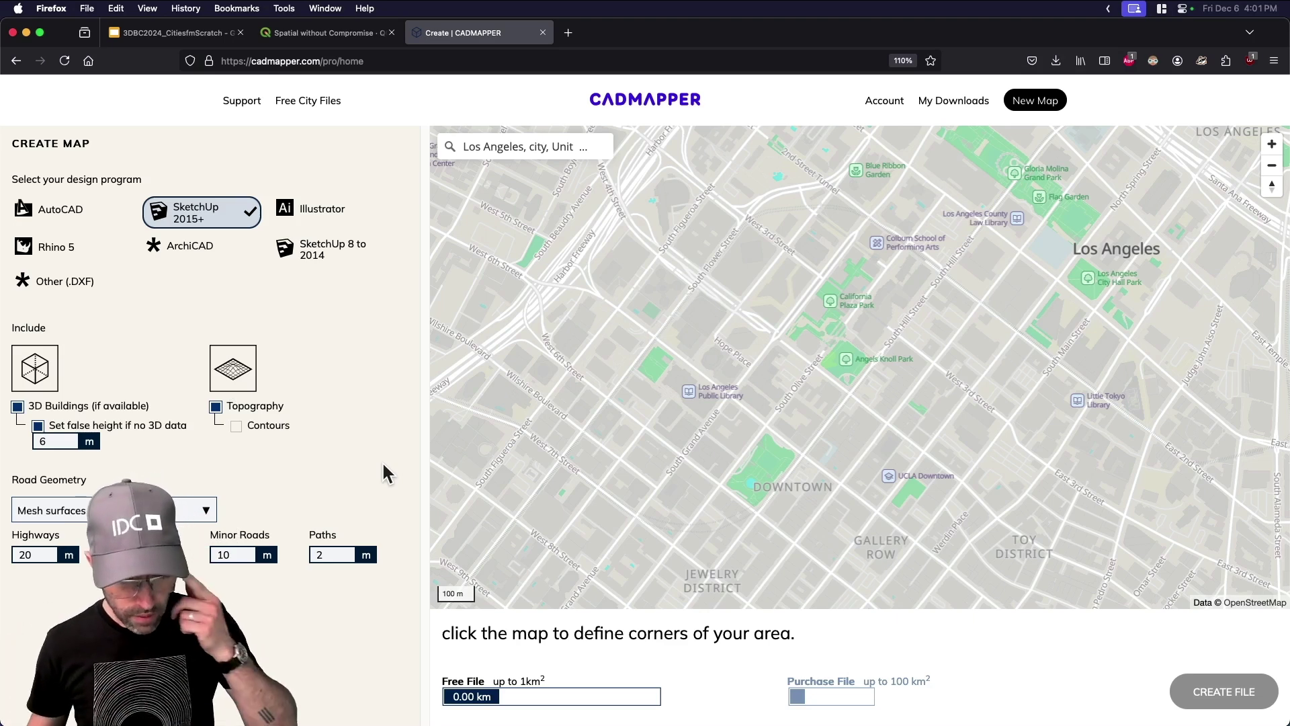
Set the minor roads width to 8 m.
double_click(231, 556)
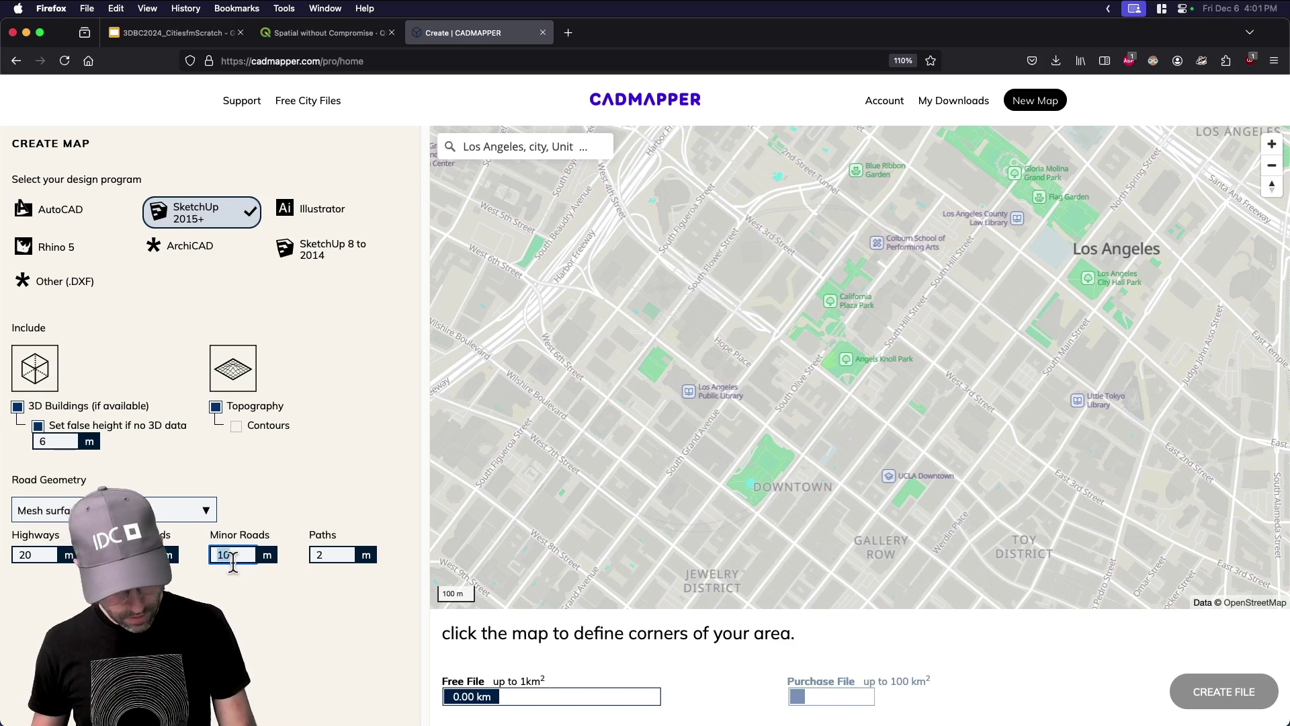
text(8)
key(Tab)
key(Tab)
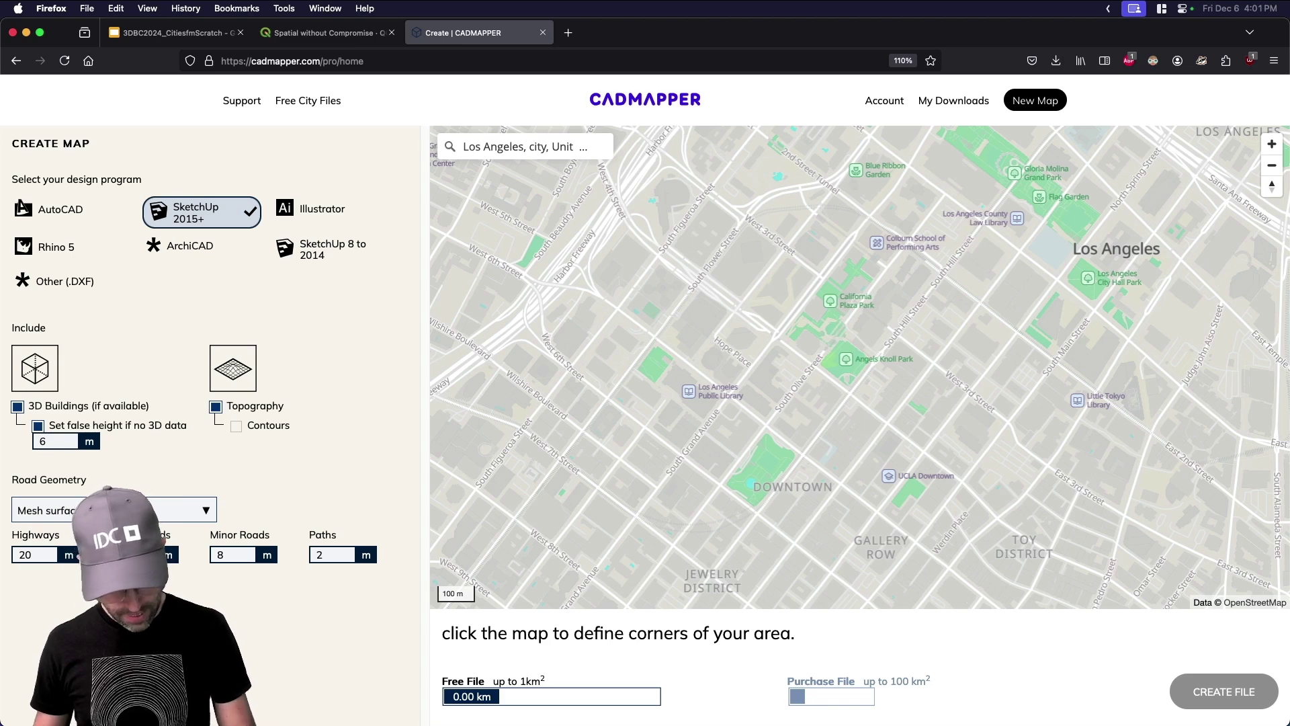
key(Tab)
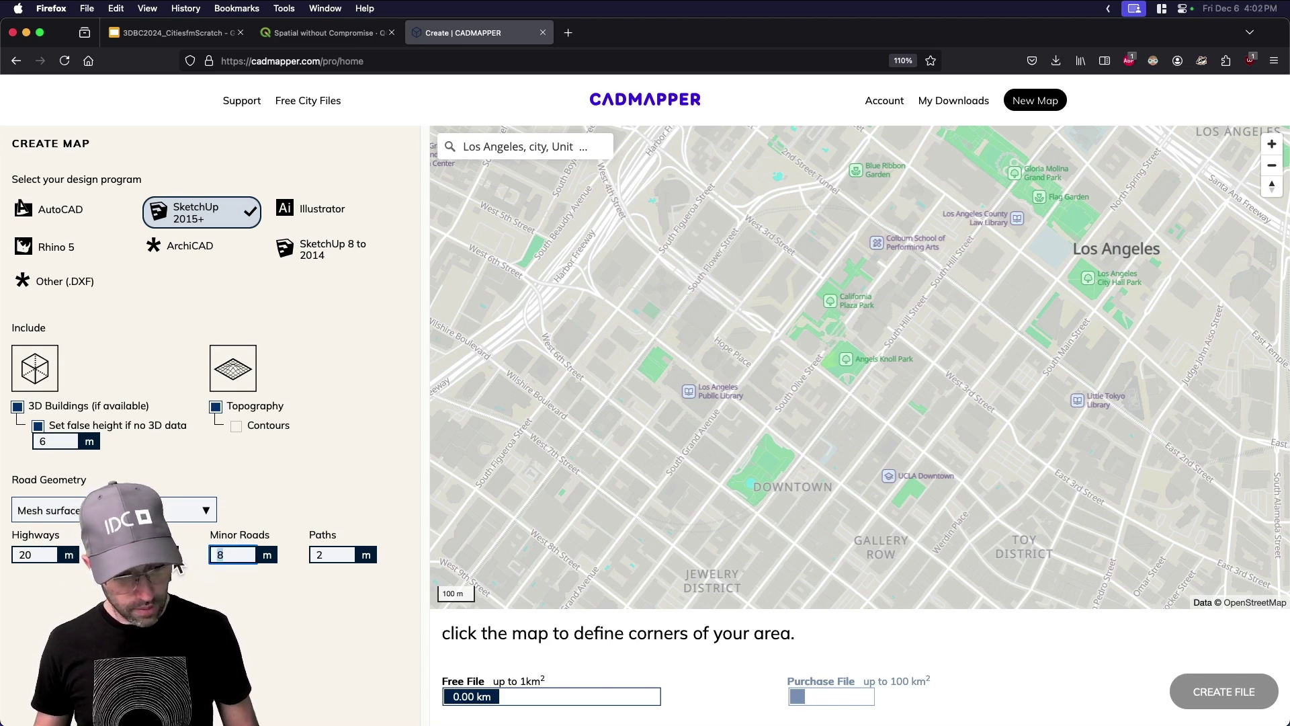
key(shift+Tab)
key(Tab)
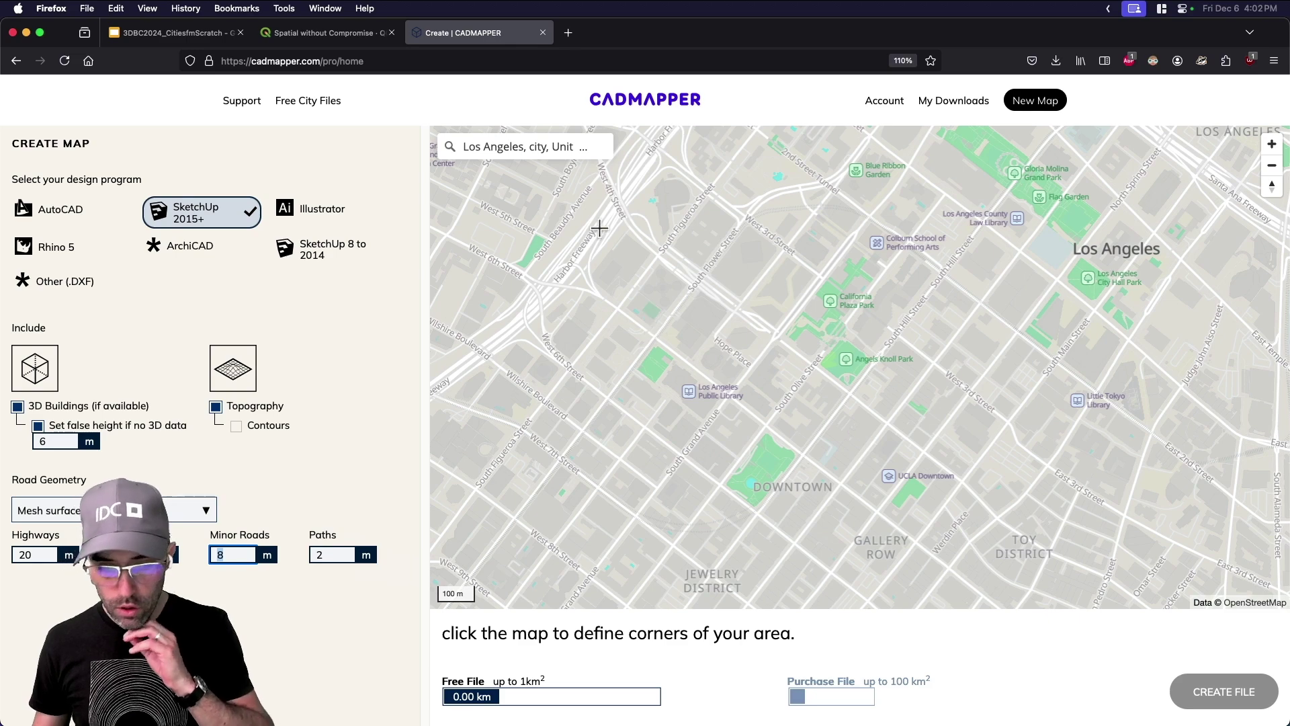
Outline a rectangular area of about 0.97 km² over downtown within the free limit, and clear the selection.
drag(615, 184, 611, 226)
click(642, 230)
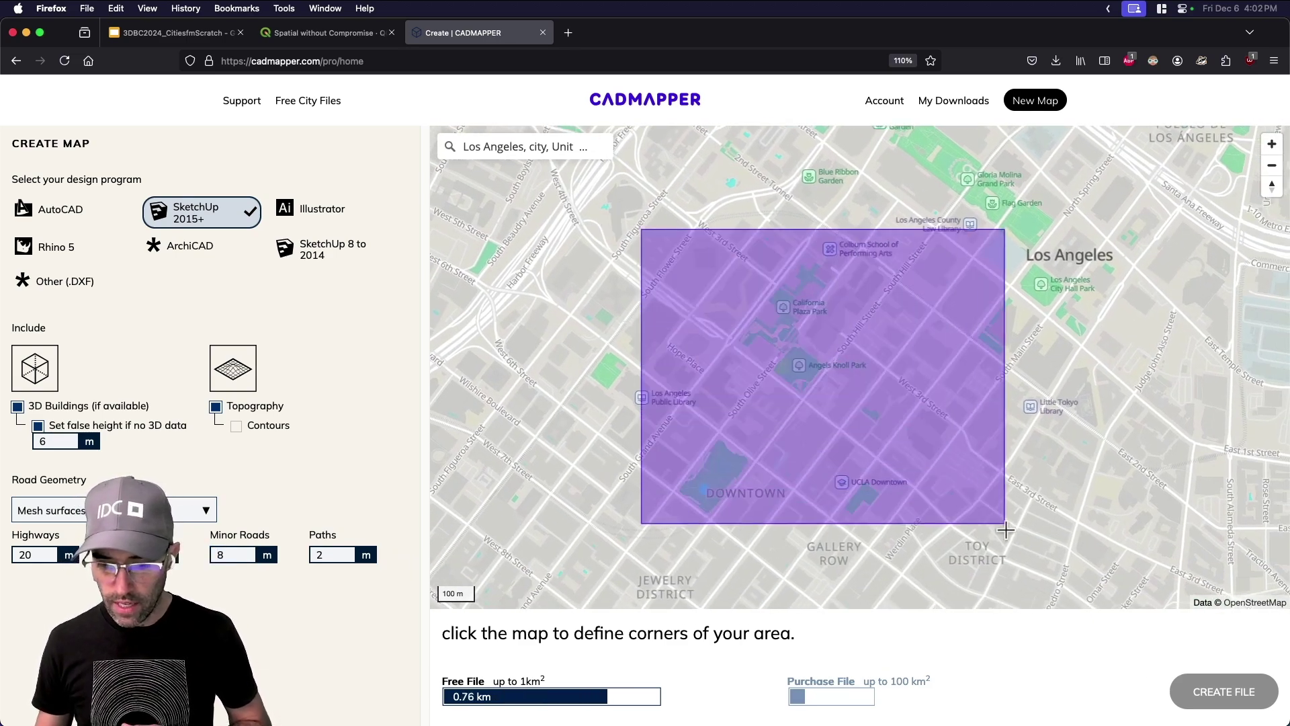
click(1051, 565)
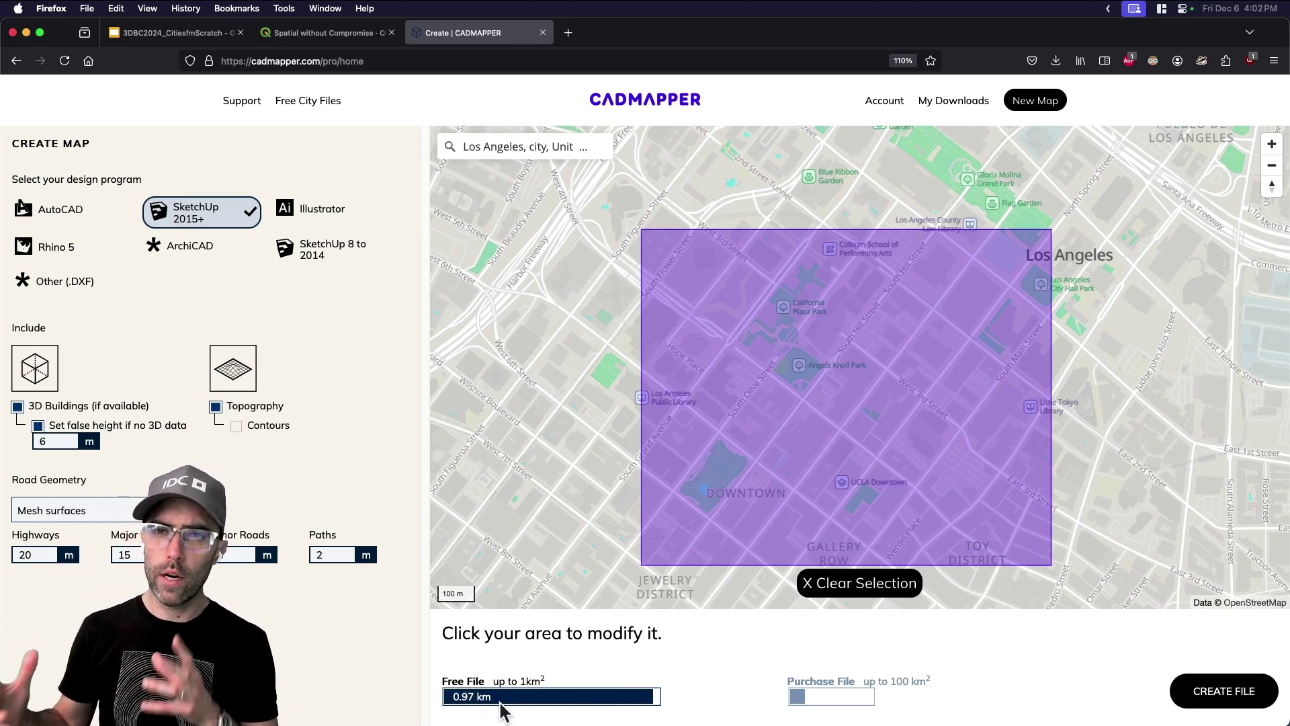
drag(809, 414, 817, 406)
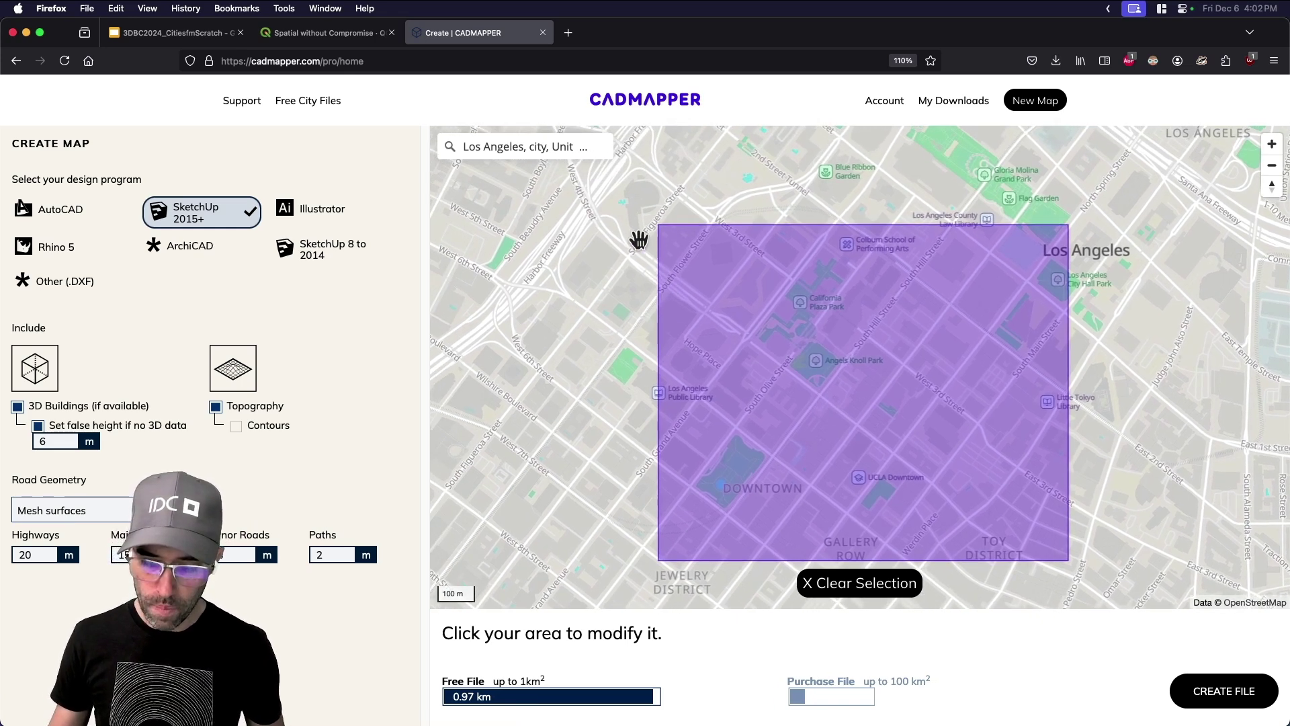
drag(807, 368, 816, 358)
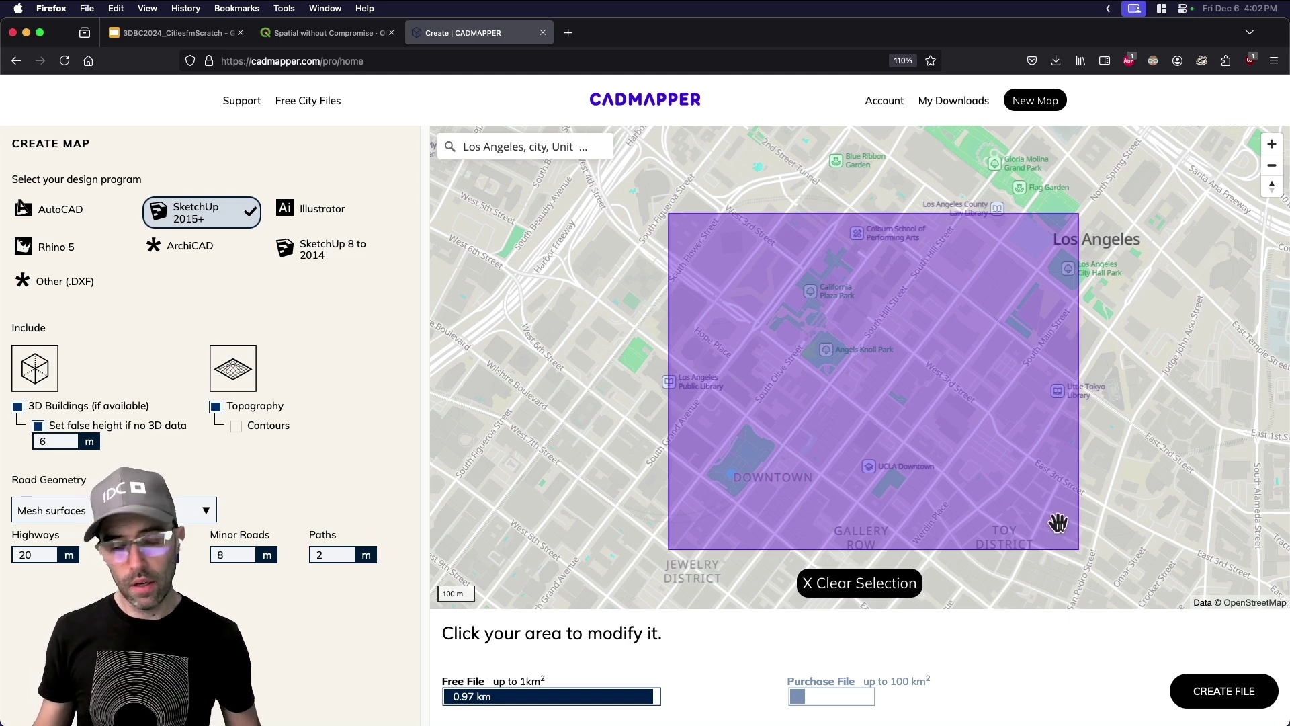
click(865, 582)
Outline a new rectangular area of about 0.86 km² over downtown and create the SketchUp map file.
drag(635, 182, 713, 260)
click(682, 210)
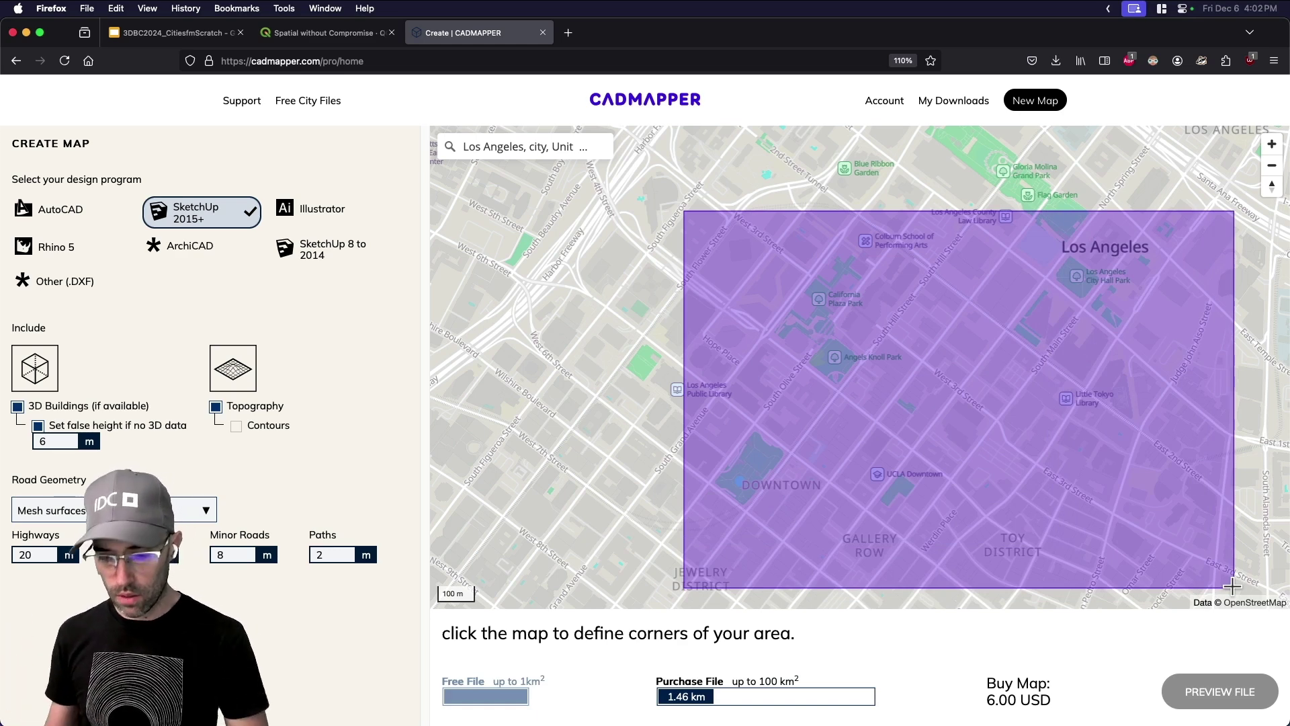
click(1041, 549)
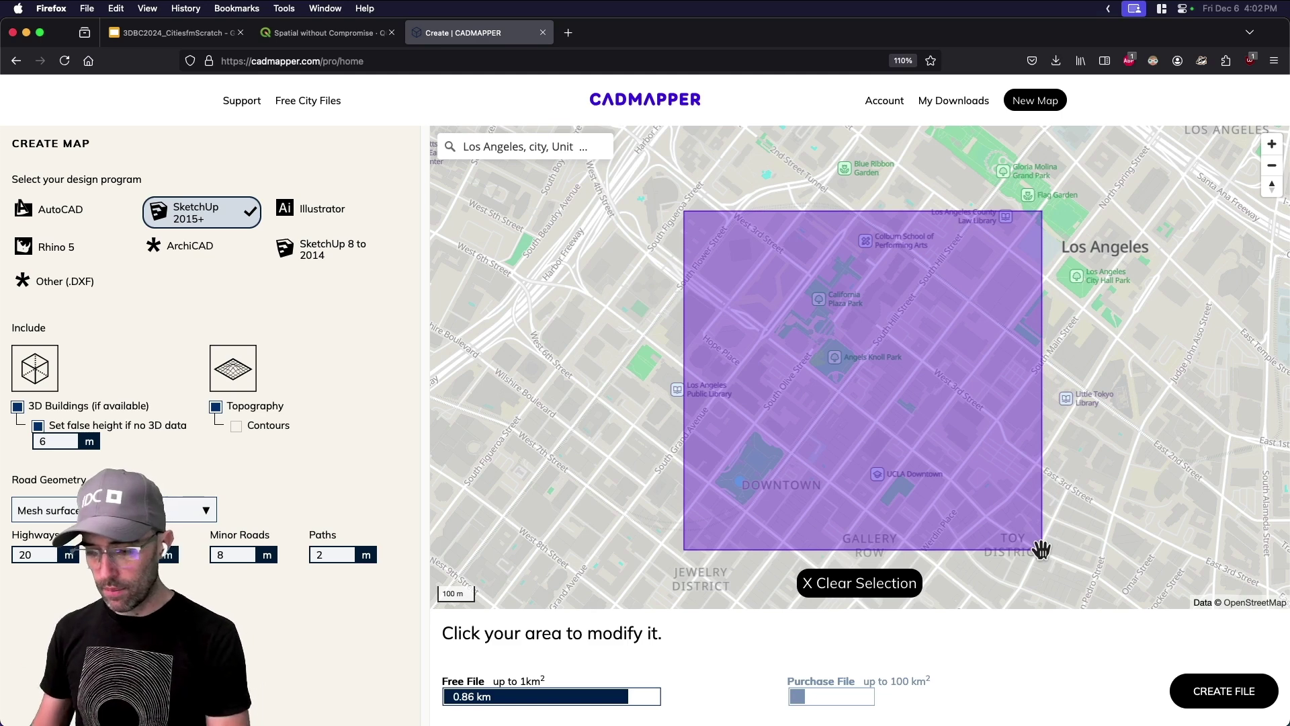
click(1208, 698)
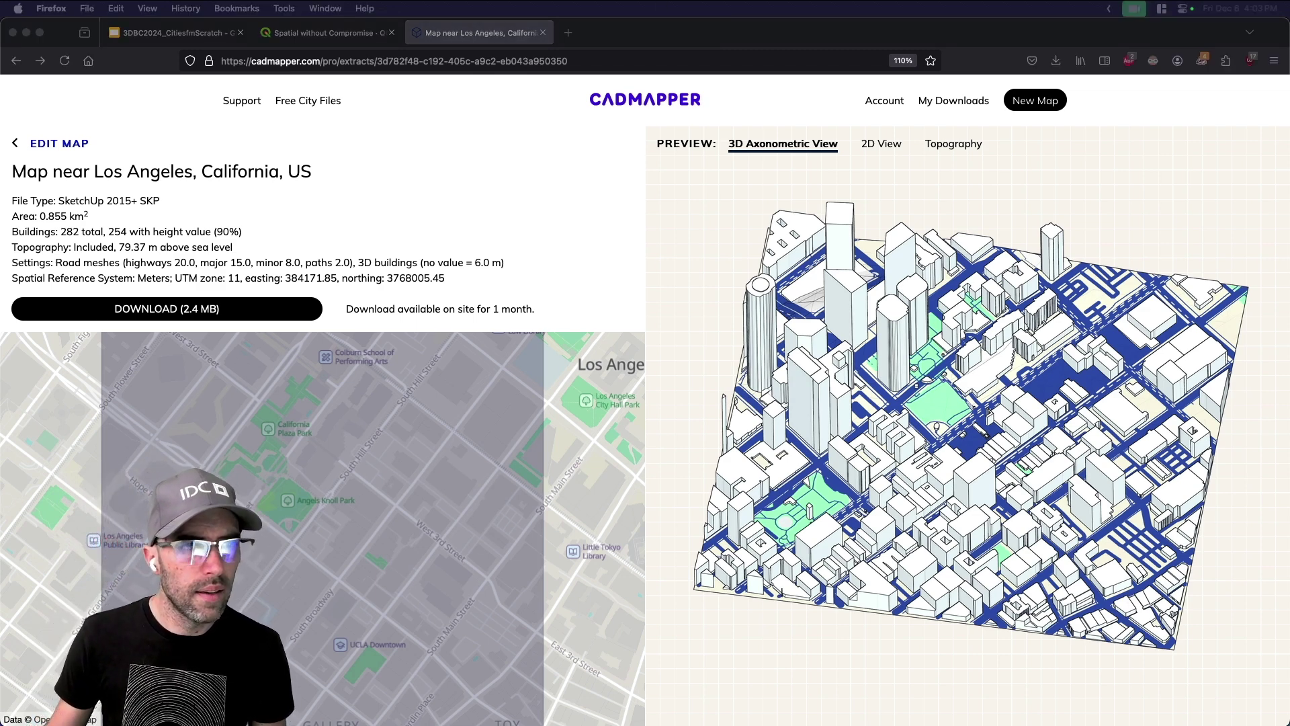
Switch to the prepared CADMAPPER city model in SketchUp and hide the buildings tag.
key(super+Tab)
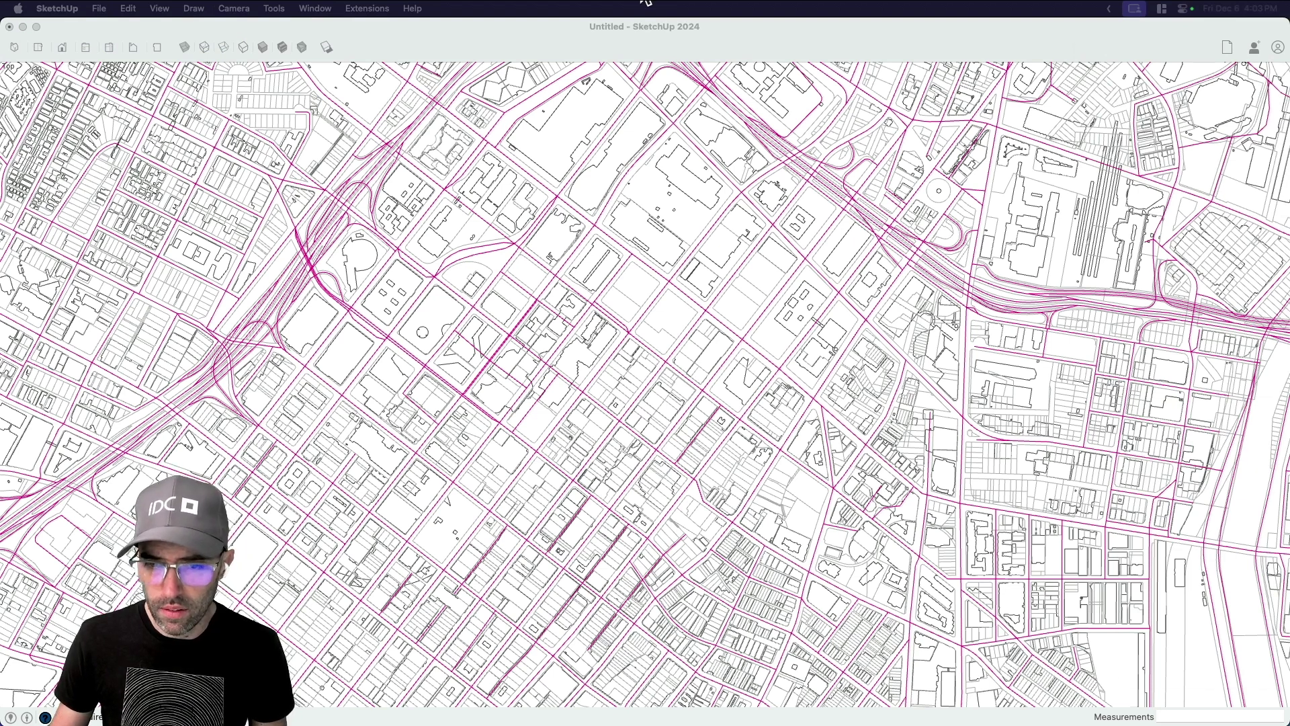
click(659, 22)
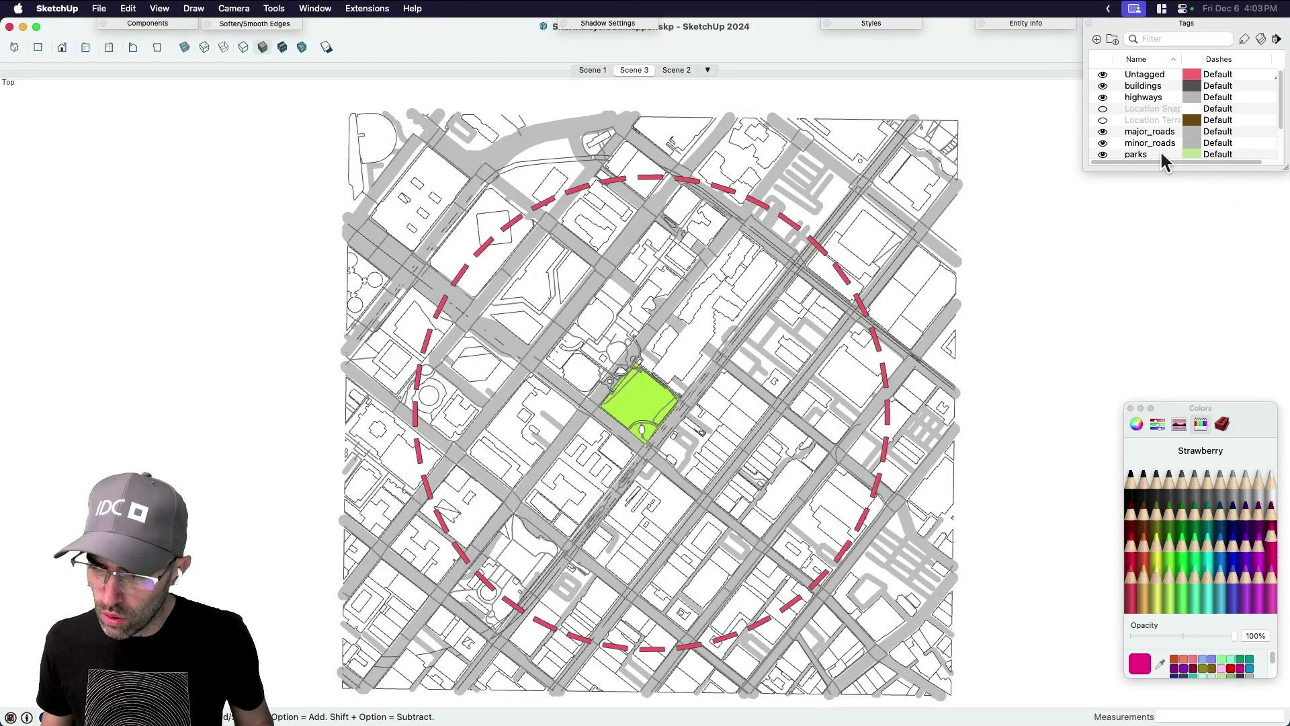
click(1103, 85)
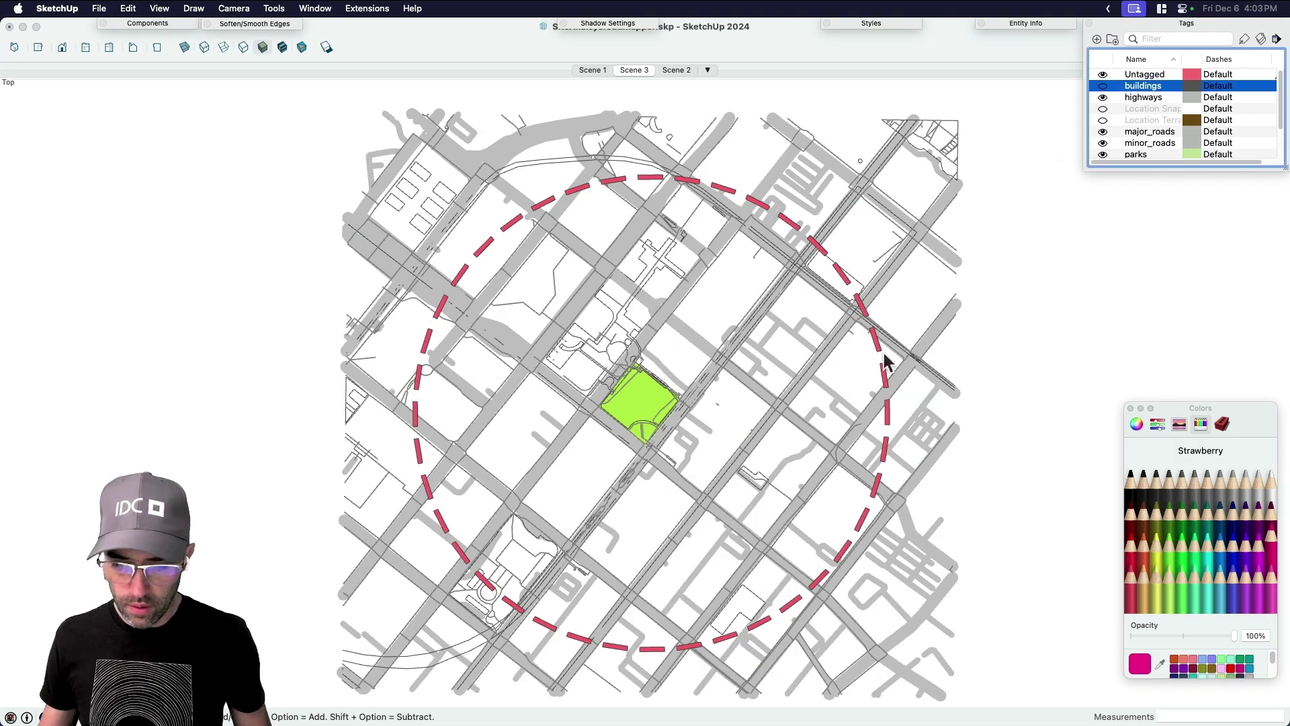
Delete the dashed circle overlay floating above the street model.
middle_drag(759, 135, 728, 179)
click(729, 180)
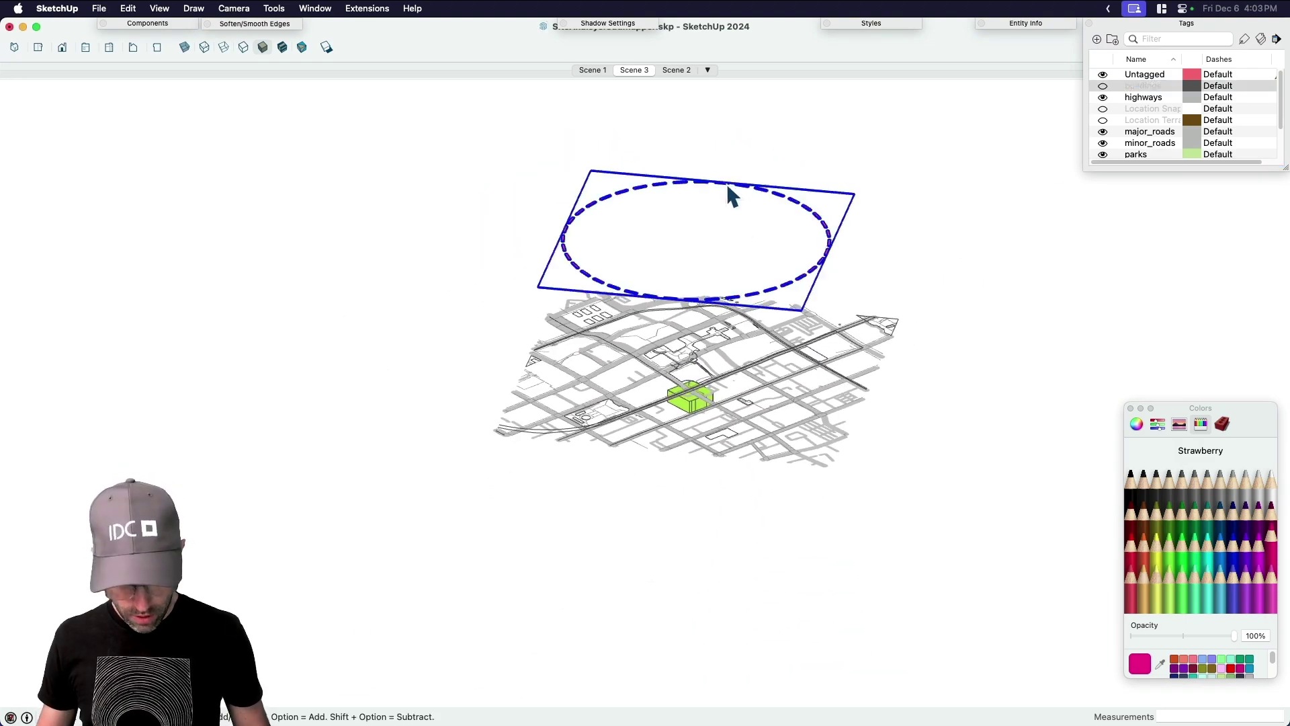
key(Delete)
scroll(732, 373, up, 6)
middle_drag(662, 368, 660, 433)
scroll(665, 433, down, 3)
middle_drag(570, 378, 694, 232)
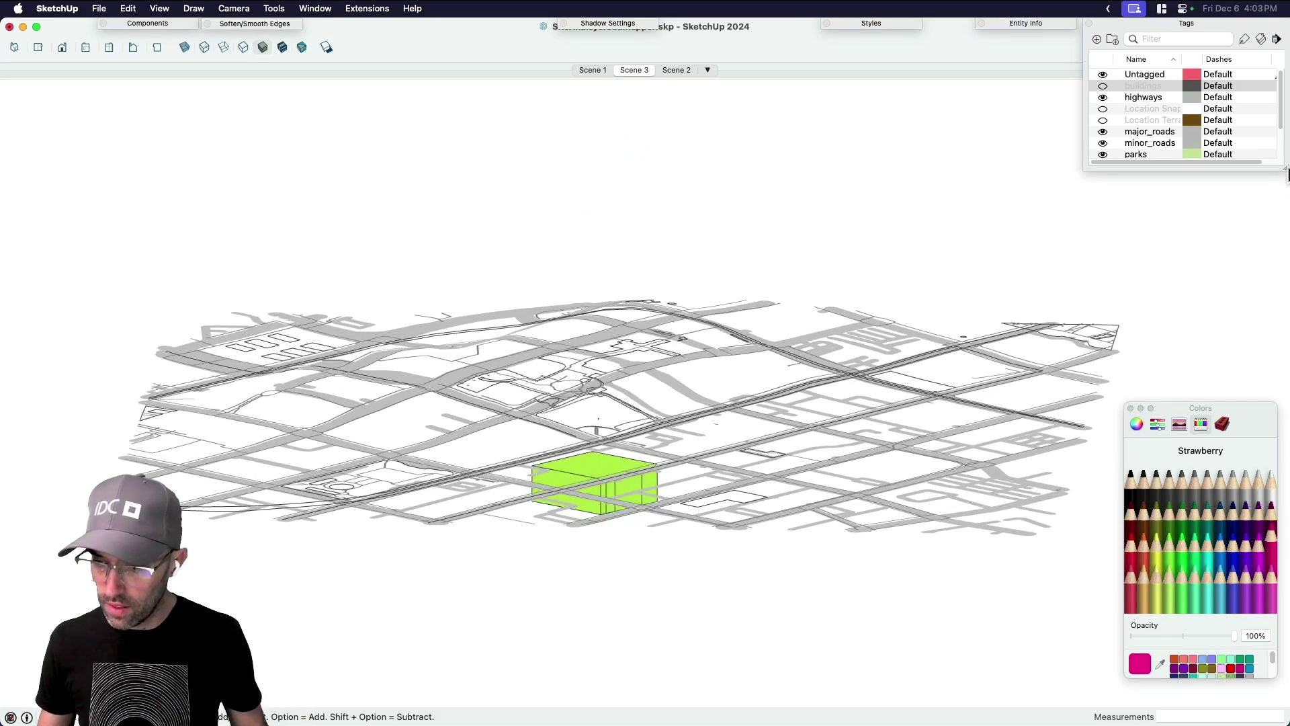
Enlarge the tag list, then turn on the topography tag and check its assigned color.
drag(1287, 174, 1285, 247)
click(1103, 189)
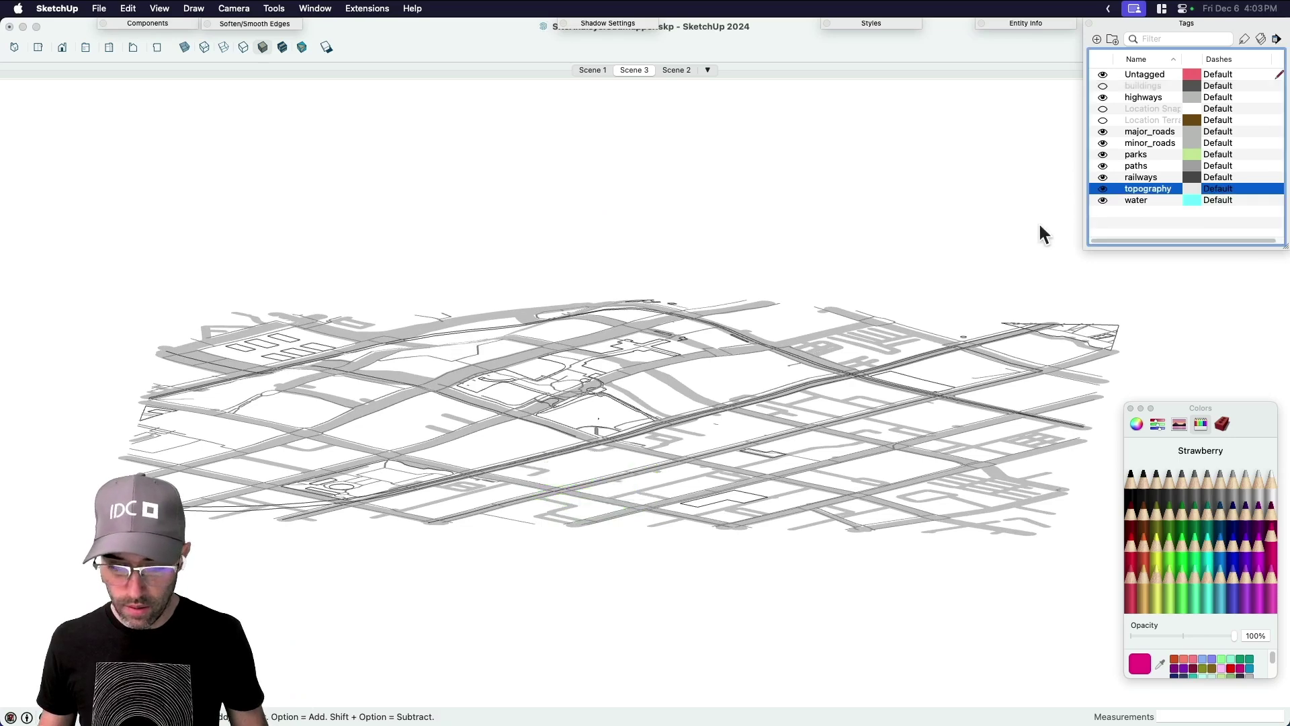
click(1192, 188)
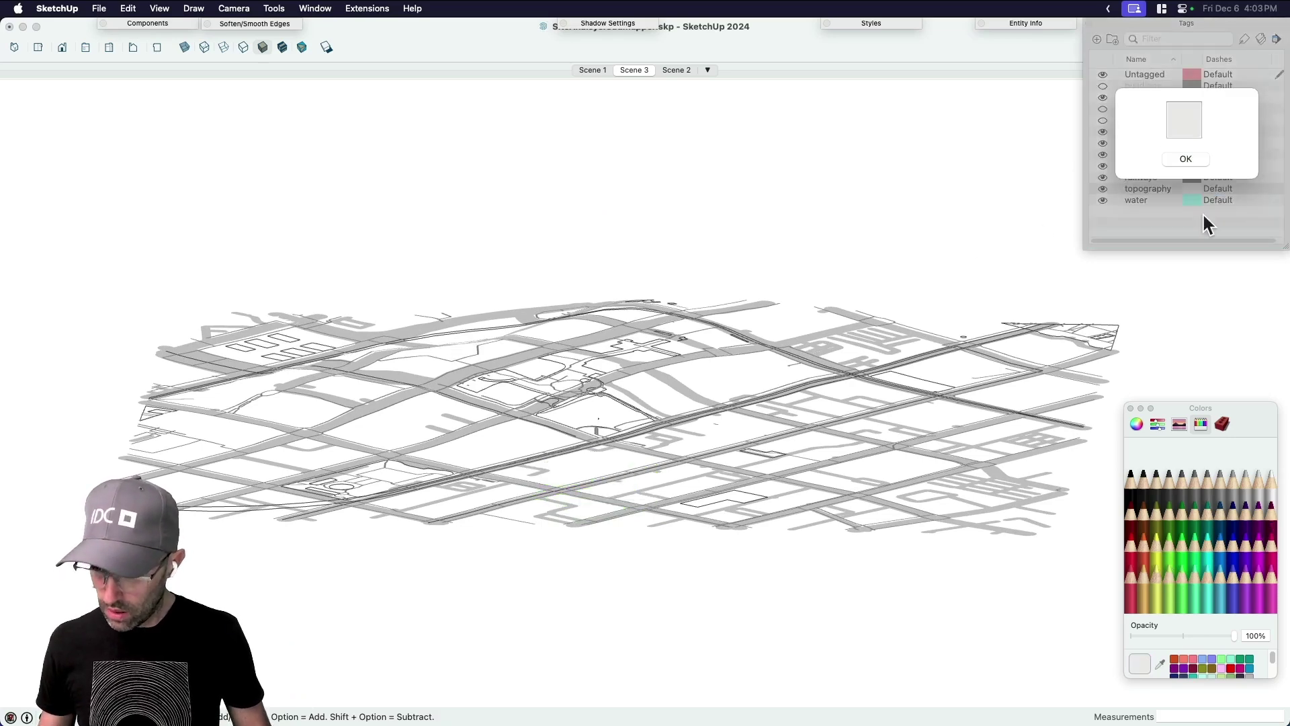
click(1196, 160)
Turn on hidden geometry to examine the triangulated mesh of the topography and roads.
middle_drag(855, 236, 698, 380)
click(752, 352)
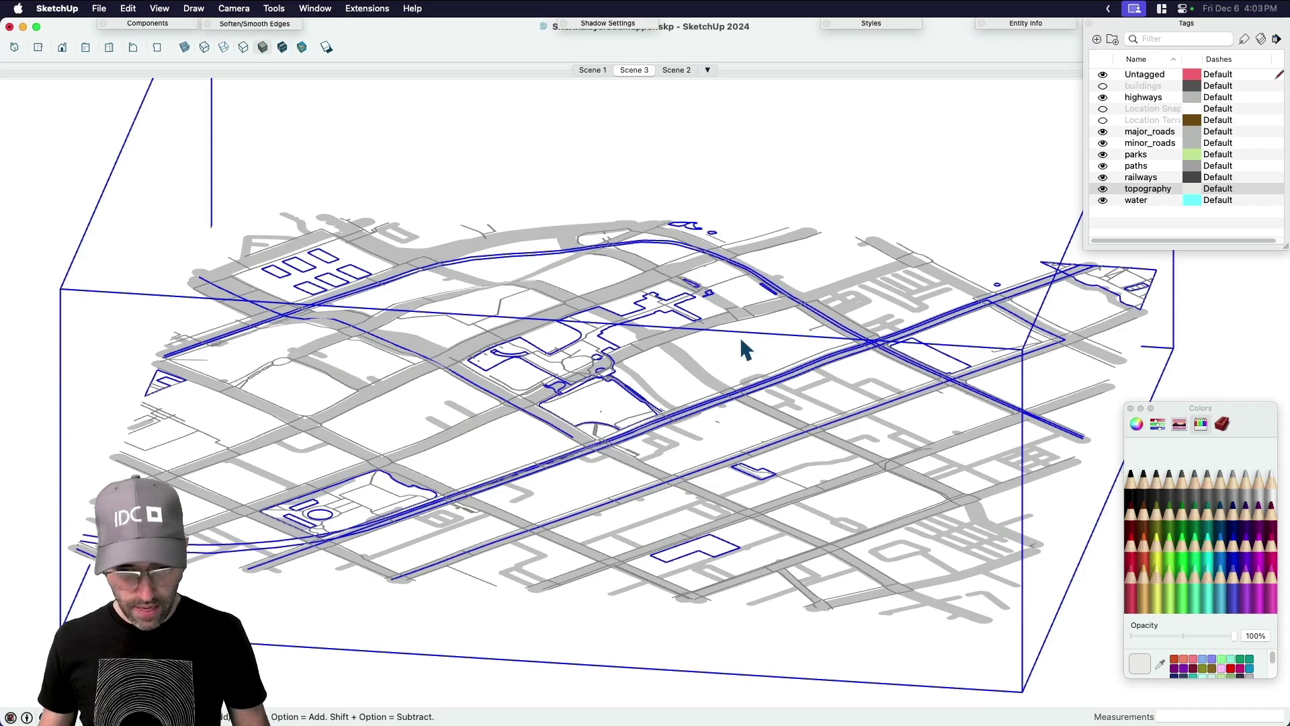
middle_drag(741, 342, 758, 498)
key(alt+h)
click(848, 161)
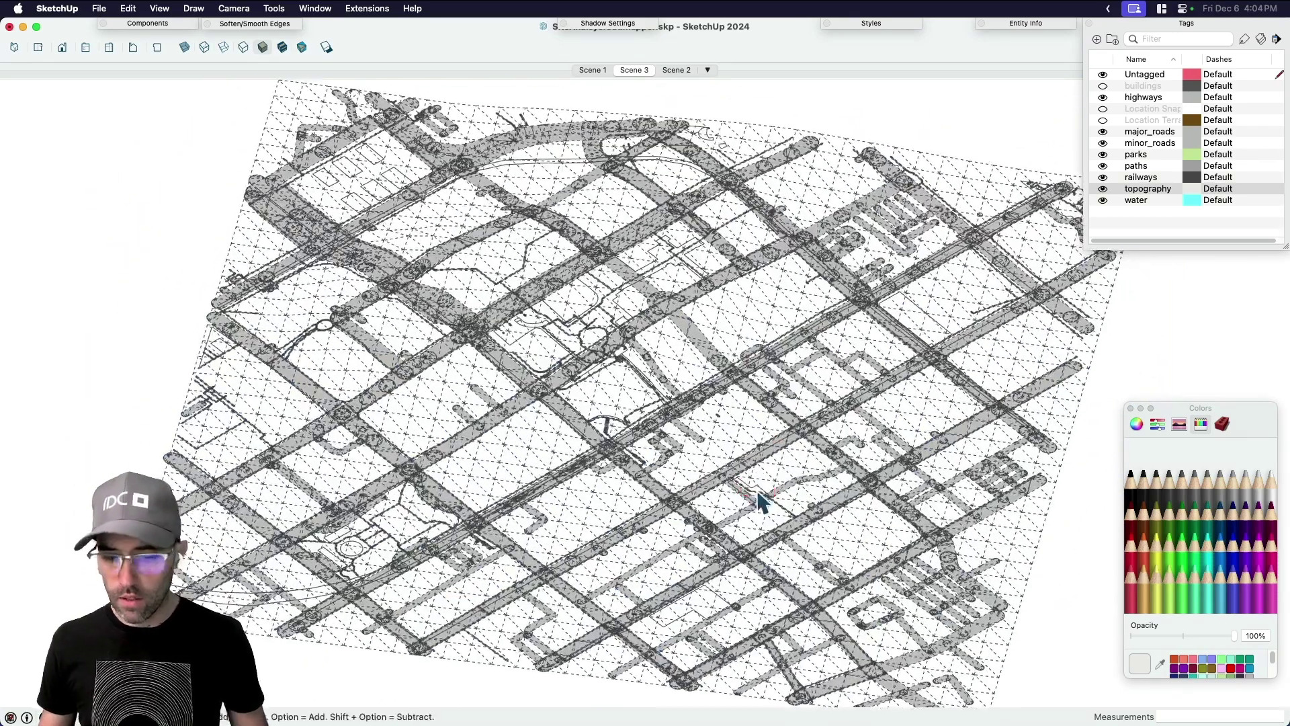
Show the buildings tag and hide the topography tag.
click(1104, 86)
scroll(613, 426, down, 4)
middle_drag(613, 426, 528, 403)
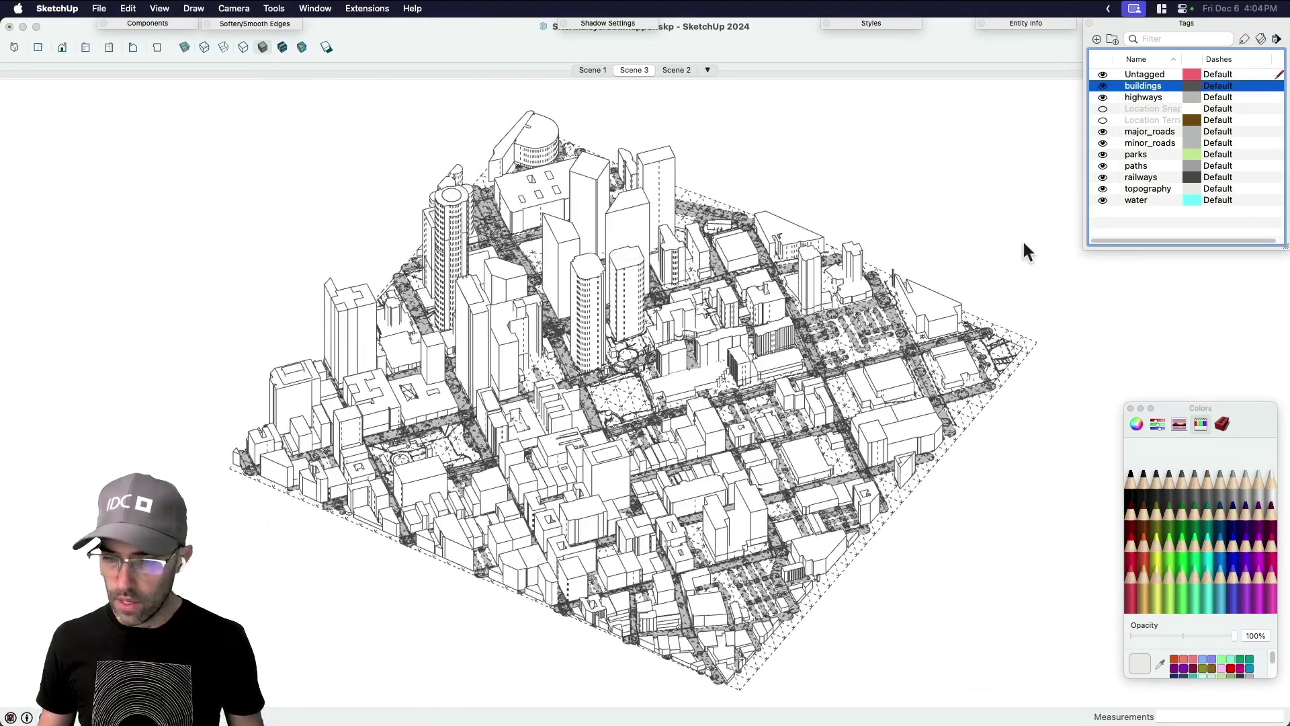
click(1103, 189)
mouse_move(628, 430)
middle_down()
mouse_move(628, 390)
mouse_move(631, 427)
middle_up()
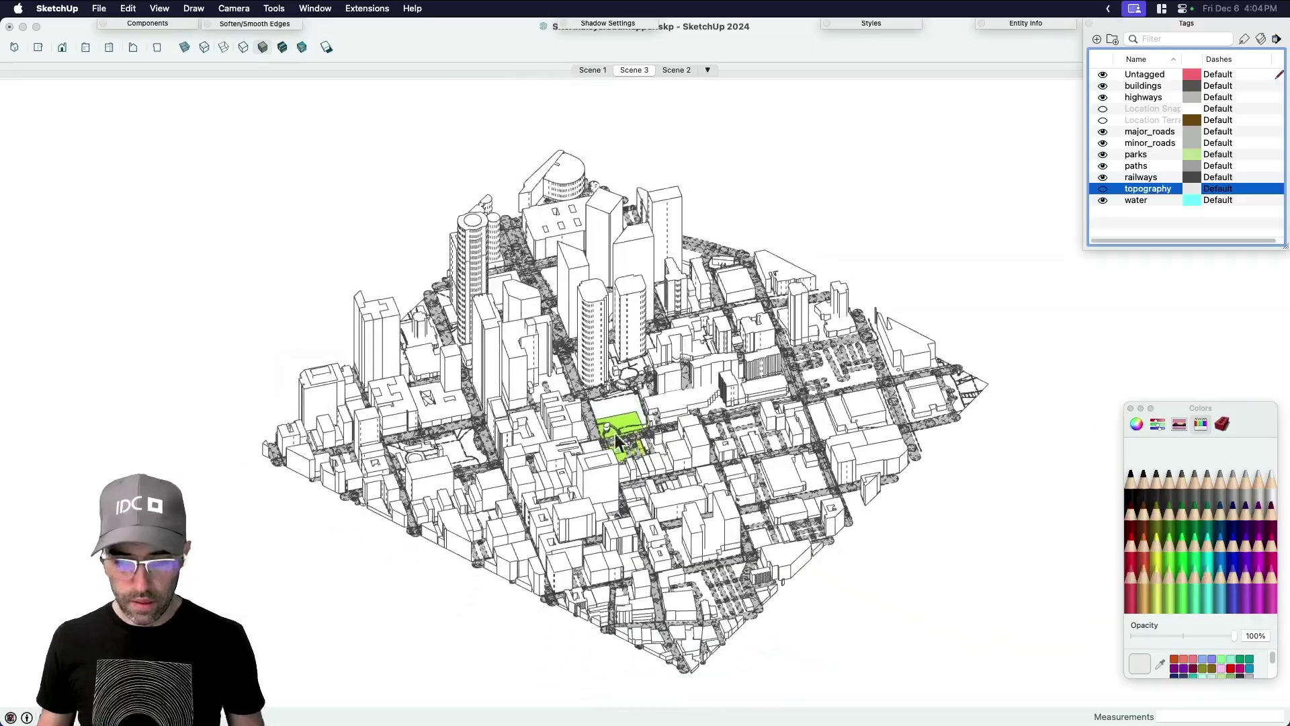
Select the whole model to examine the geometry around the green park block, and clear the selection.
scroll(631, 427, up, 3)
key(super+a)
scroll(635, 436, up, 6)
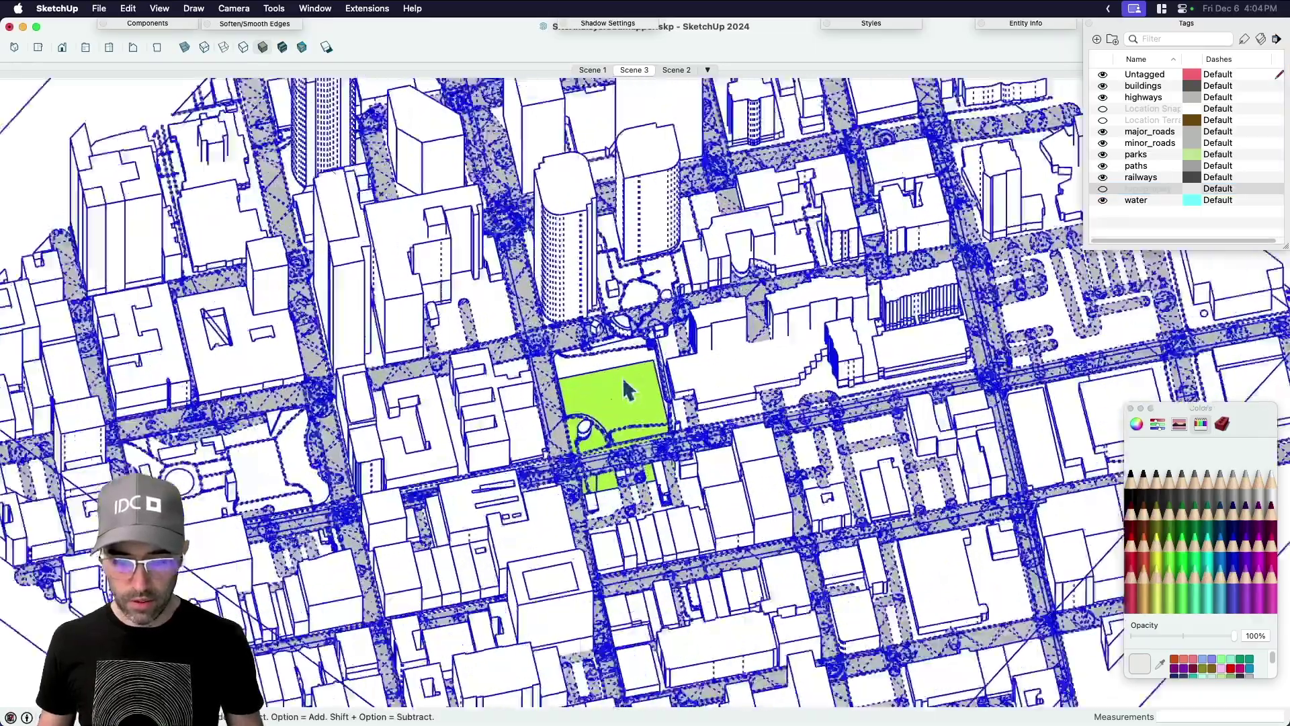
scroll(632, 497, down, 4)
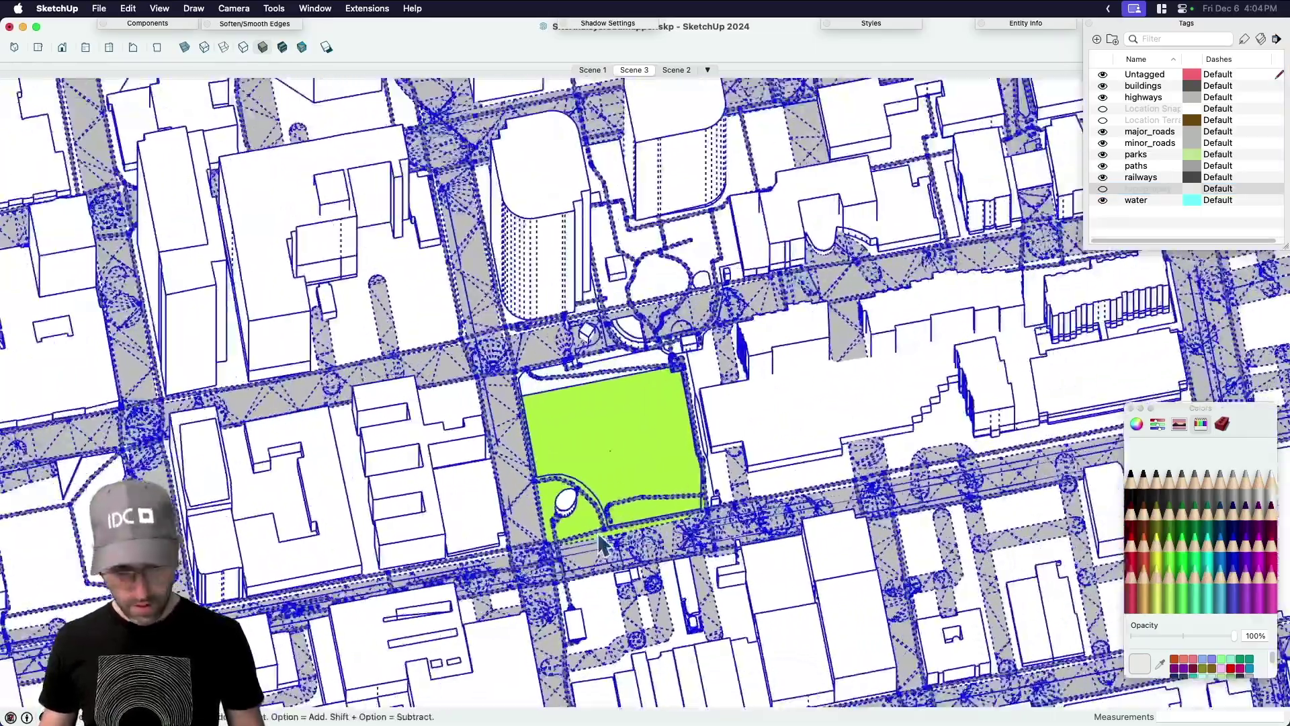
scroll(602, 557, down, 3)
scroll(601, 548, down, 4)
click(922, 183)
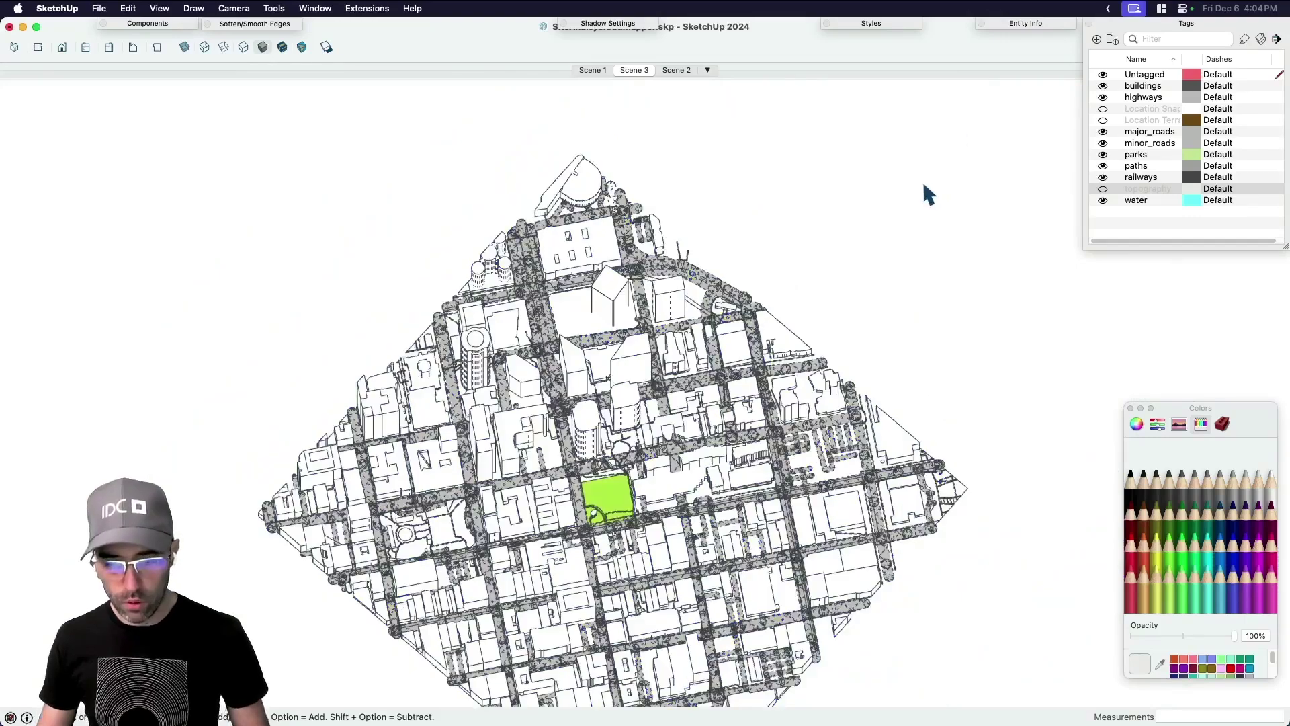
scroll(922, 183, down, 3)
middle_drag(882, 282, 879, 227)
scroll(942, 222, down, 1)
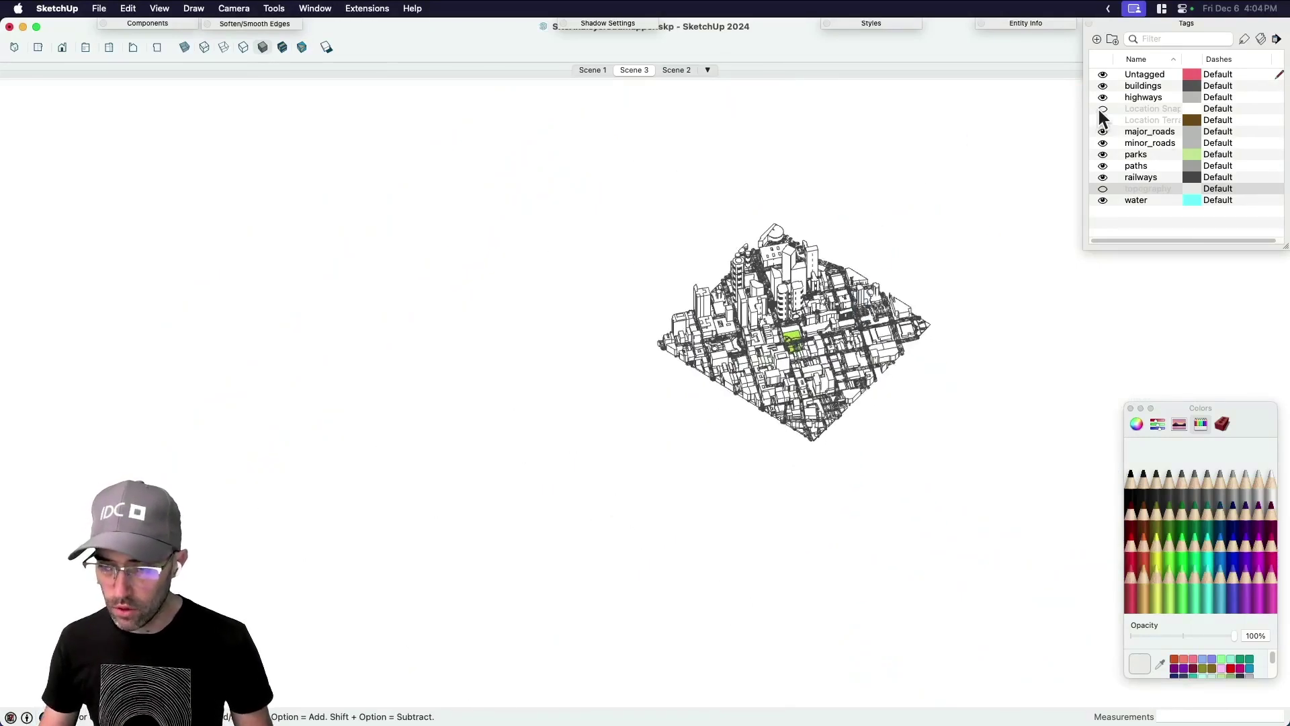
Show the location snapshot and location terrain tags to examine the terrain base, and hide both again.
click(1102, 120)
click(1102, 109)
click(963, 216)
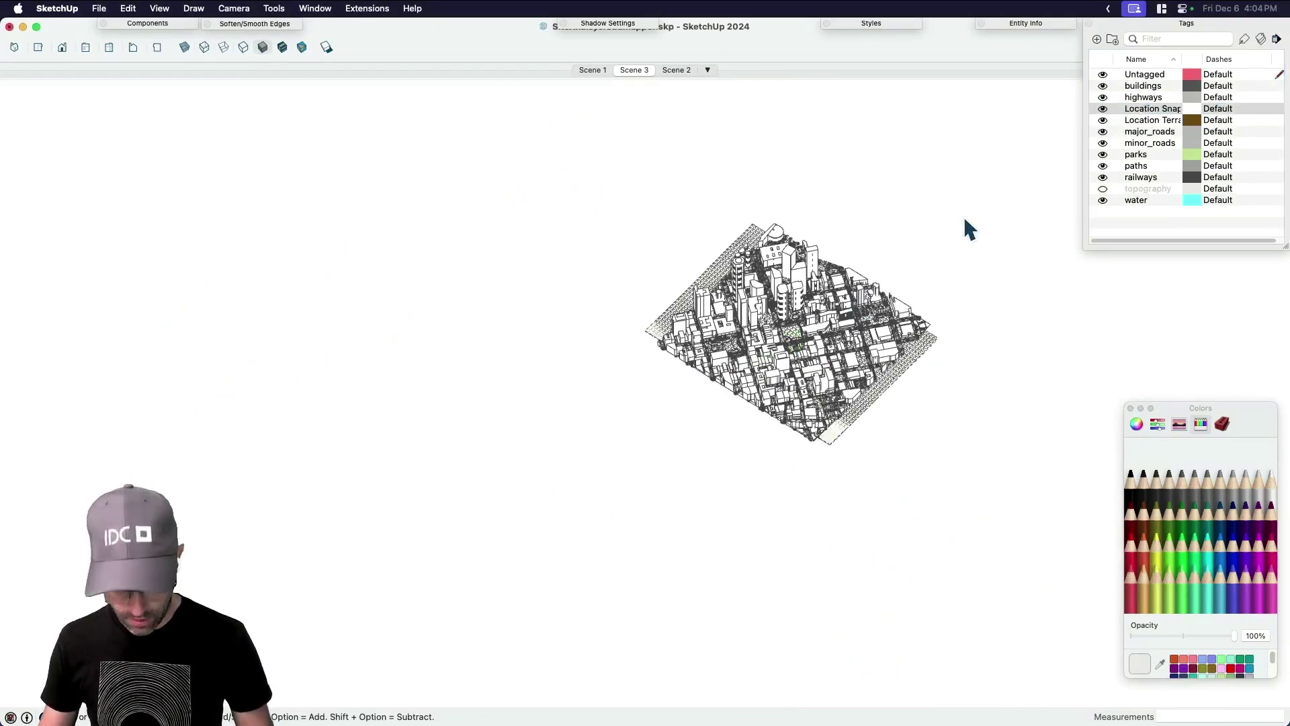
scroll(950, 336, up, 5)
scroll(865, 383, down, 3)
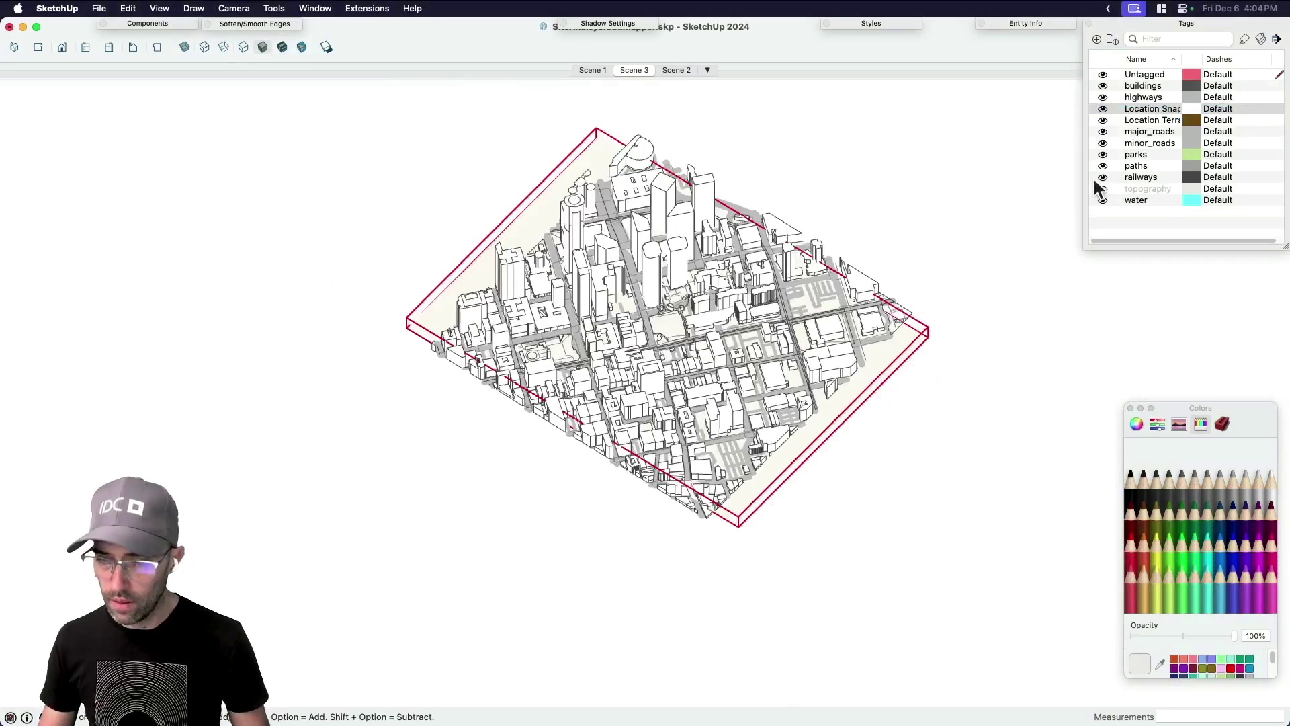
right_click(887, 352)
click(976, 200)
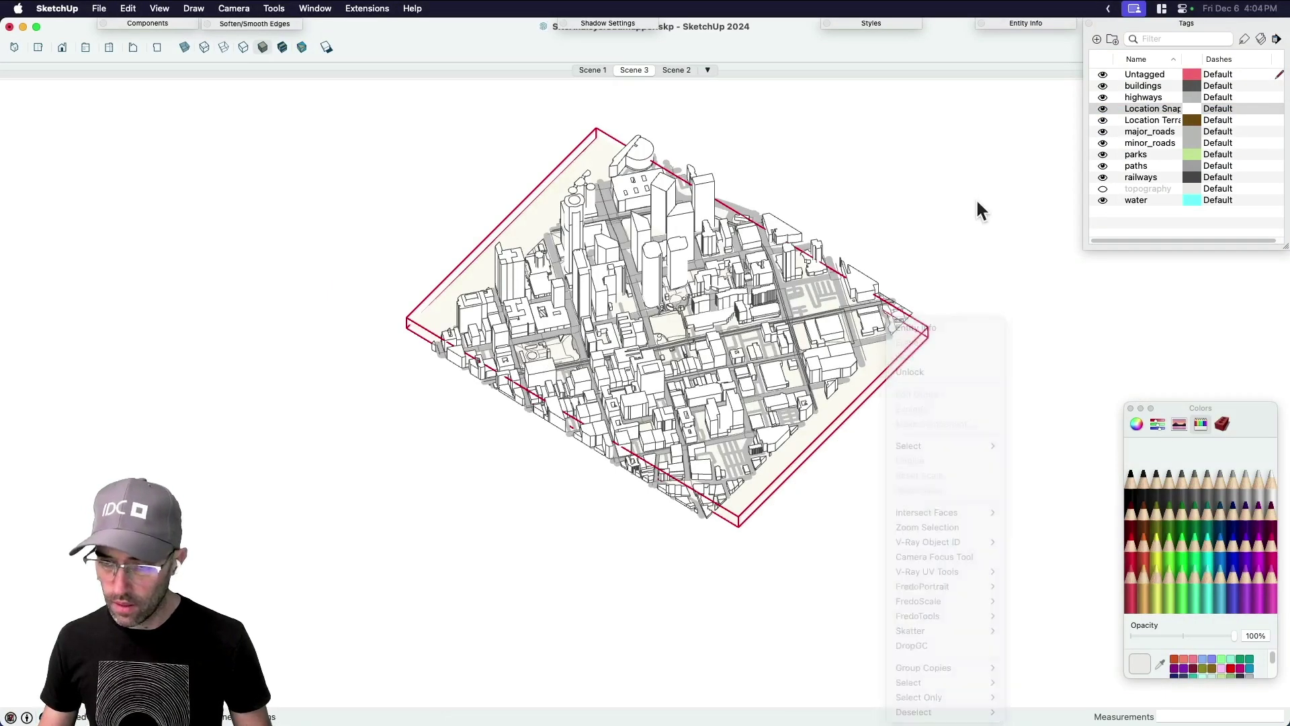
click(1104, 121)
click(1103, 119)
click(1103, 109)
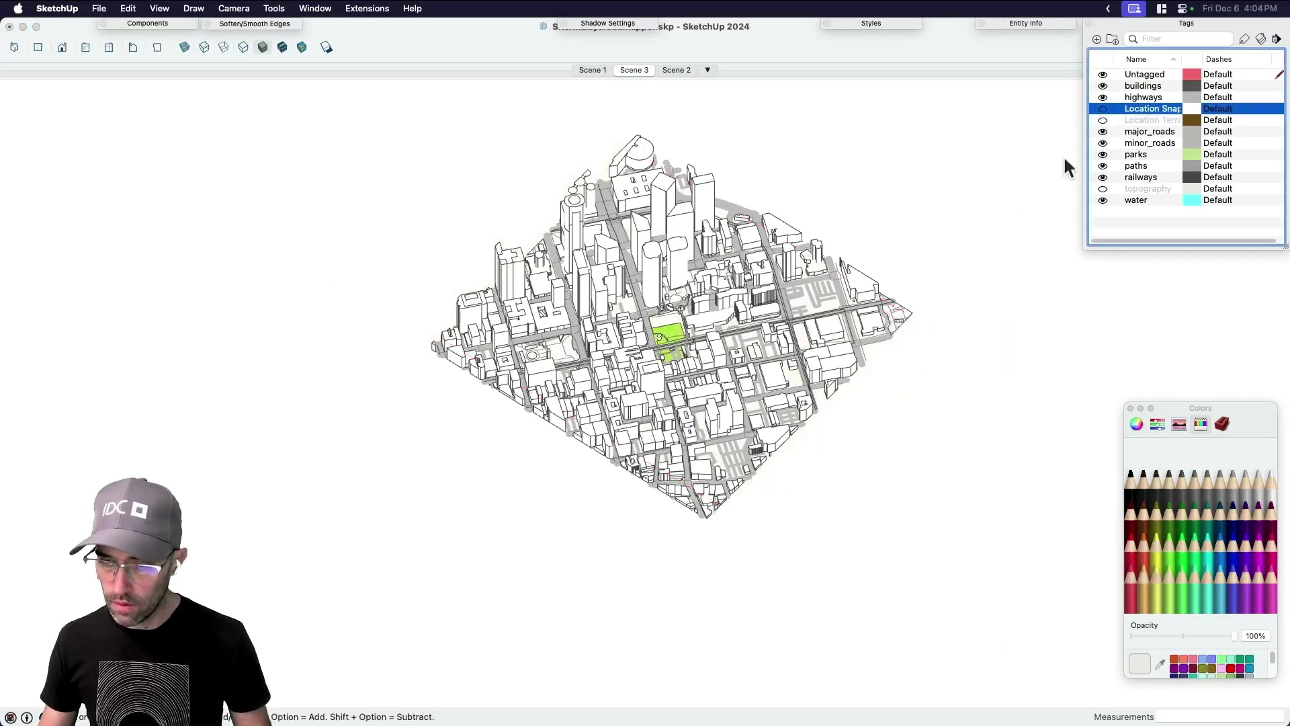
Copy the entire city model with topography hidden, and switch to the Untitled Los Angeles map file.
click(1104, 189)
click(1011, 340)
scroll(759, 507, down, 4)
drag(848, 548, 452, 236)
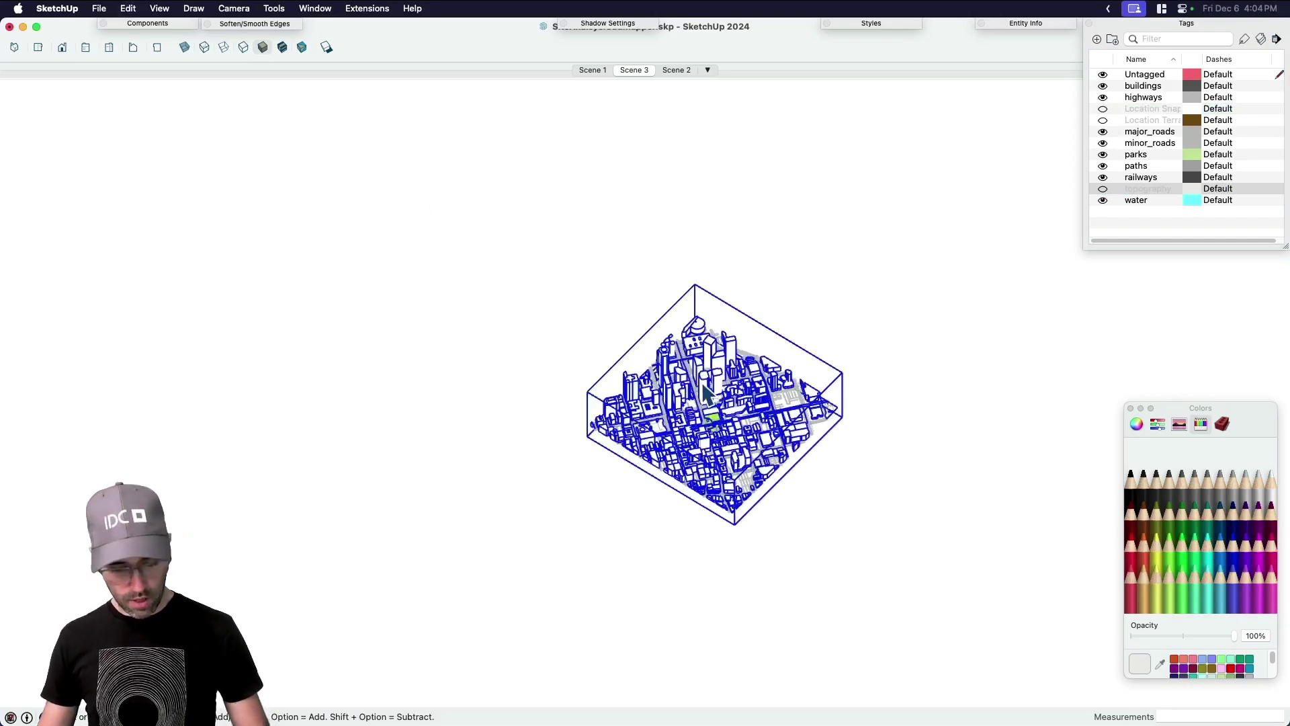
key(ctrl+Up)
click(755, 377)
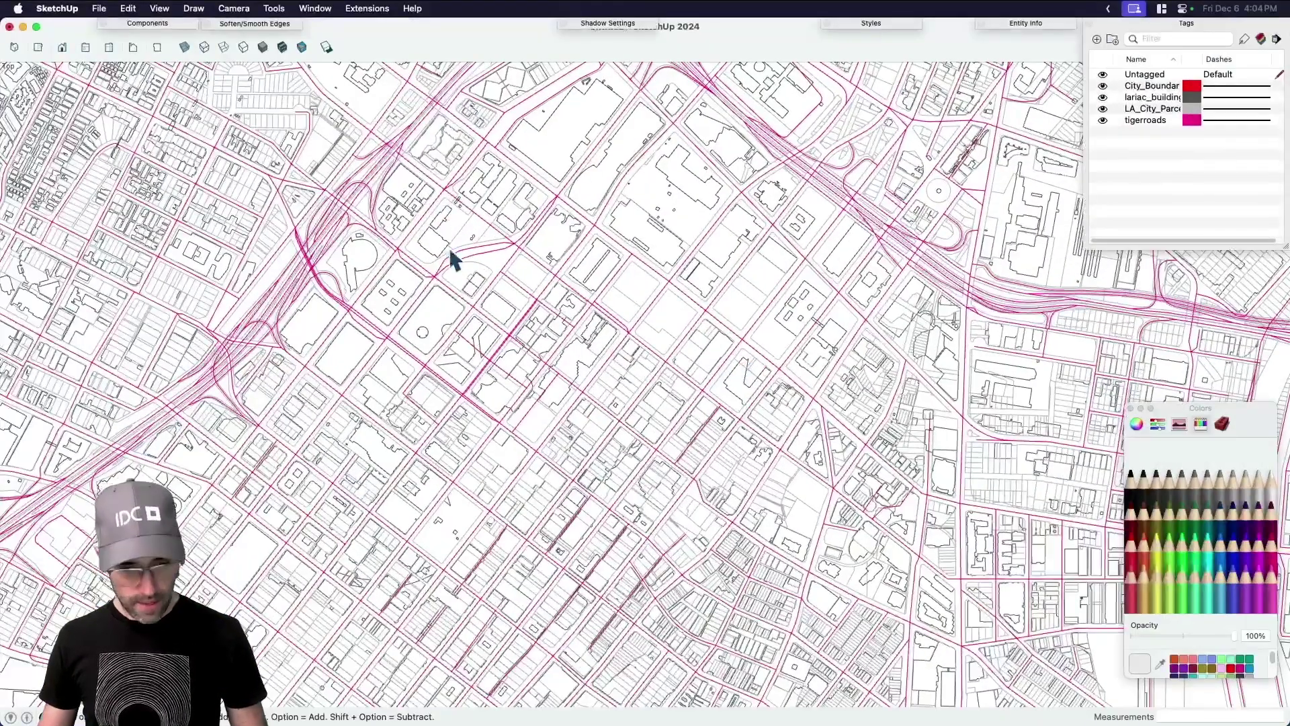
Paste the copied city model with its lower-left corner placed near downtown on the Los Angeles map.
key(super+v)
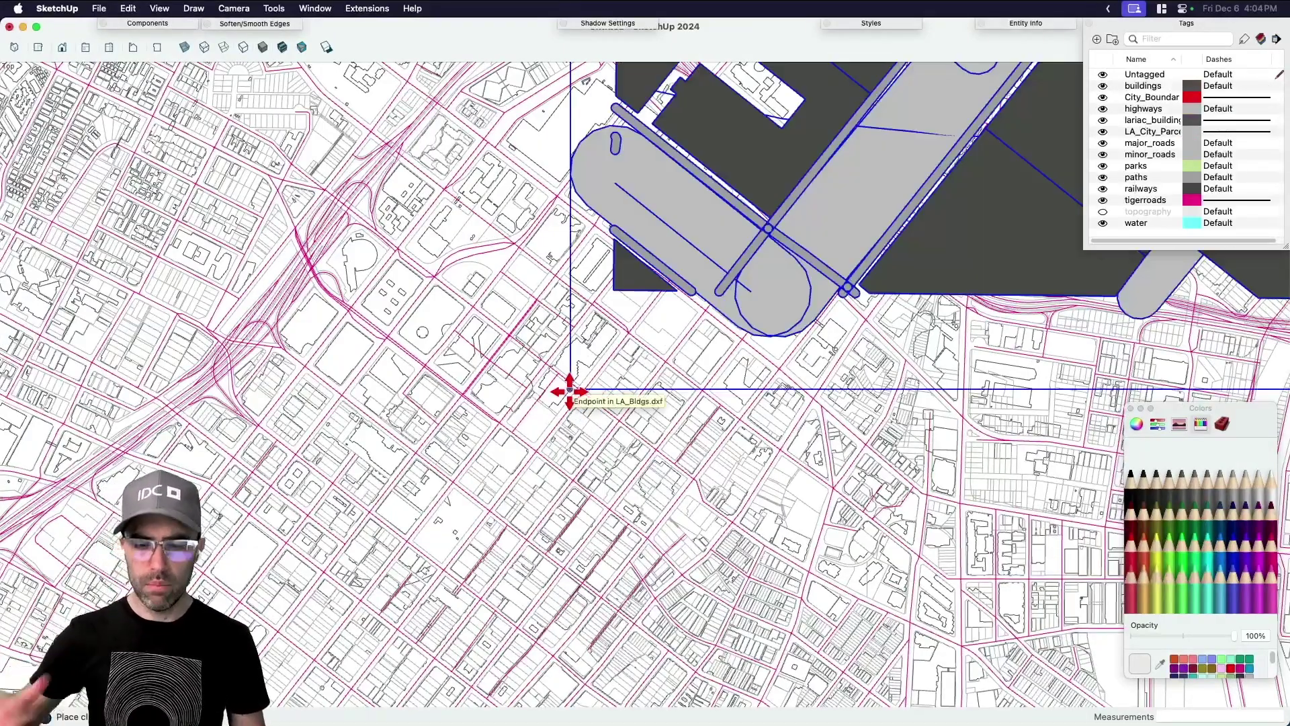
scroll(541, 428, down, 3)
scroll(426, 538, up, 5)
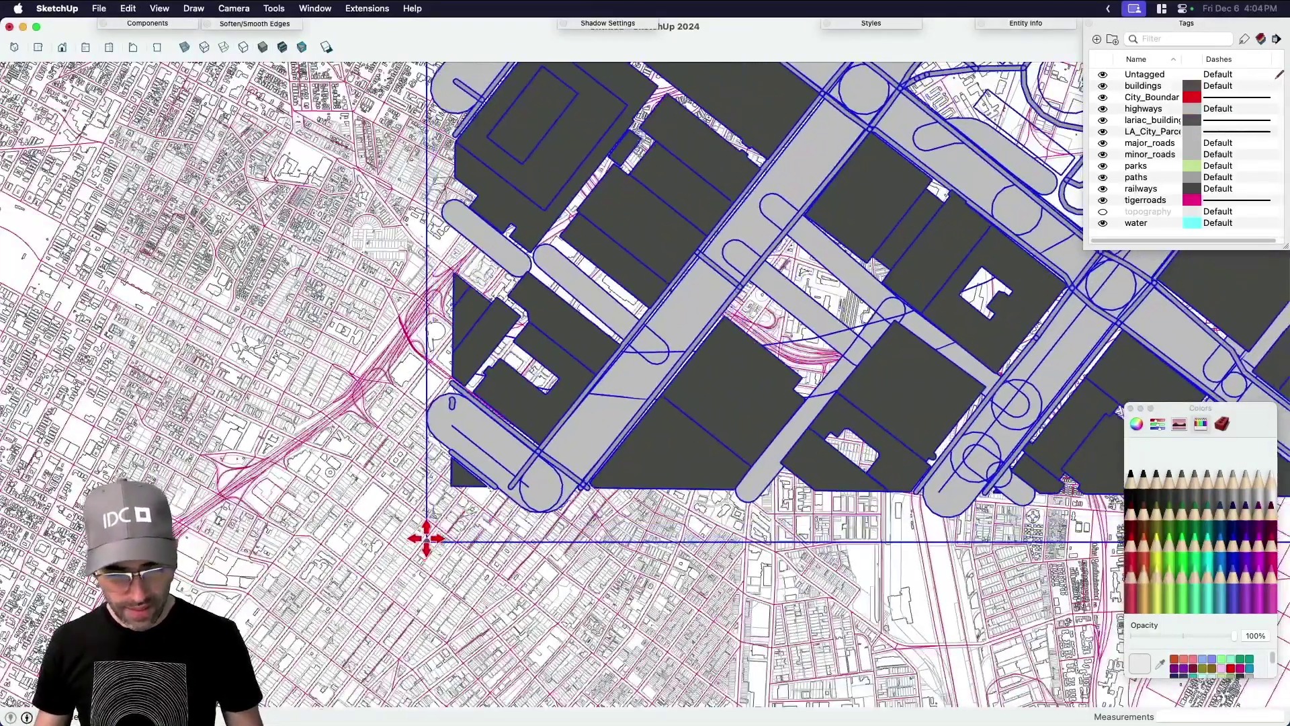
click(442, 512)
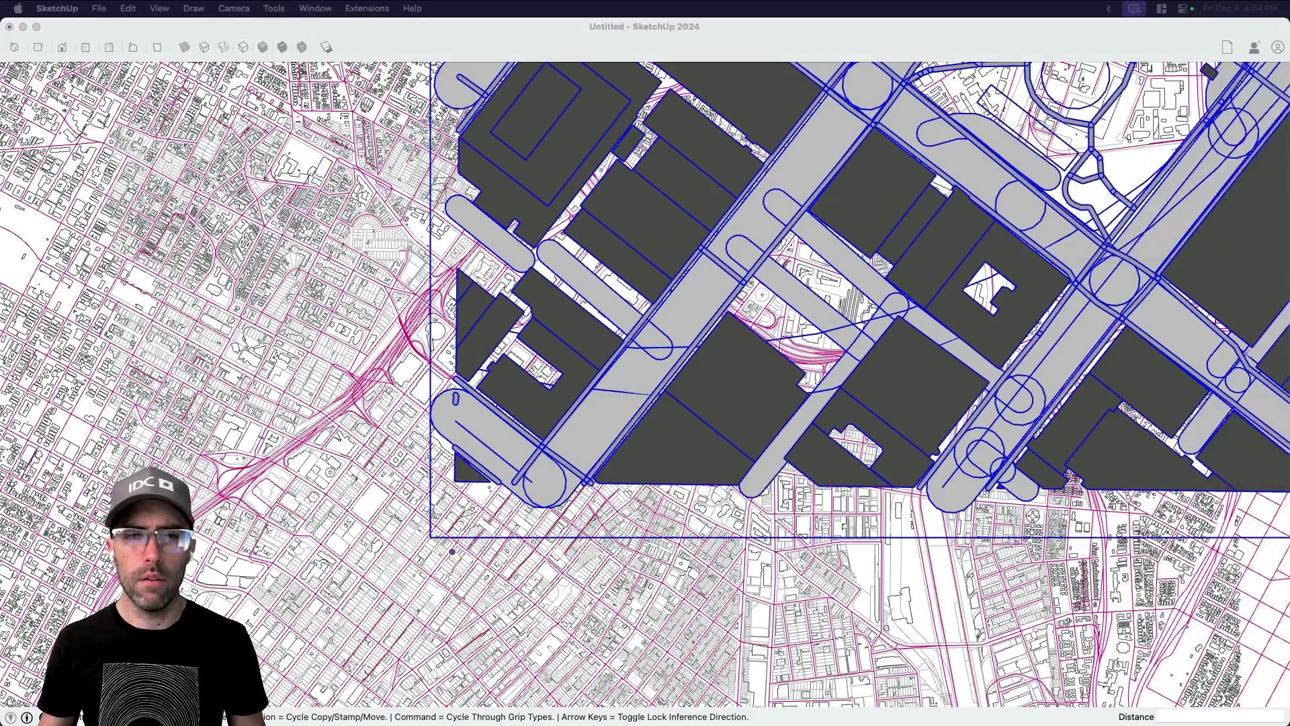
click(499, 296)
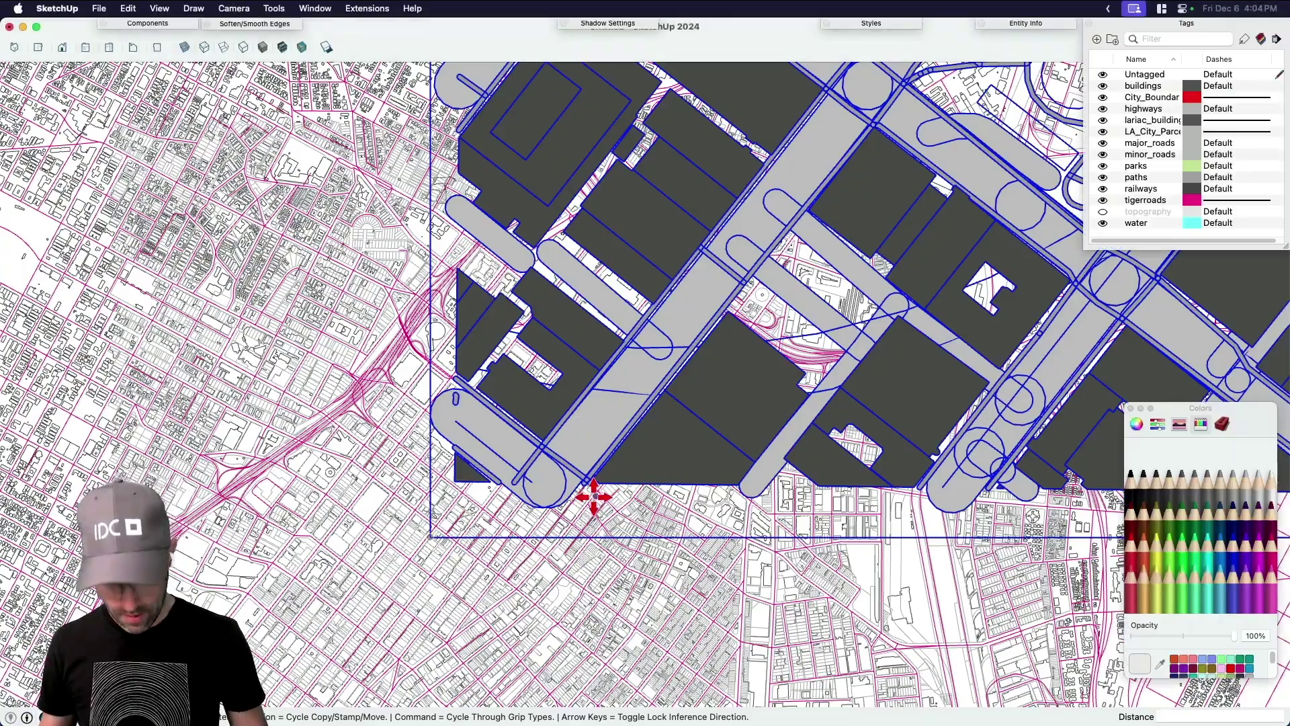
key(space)
Scale the pasted city model down uniformly by about 0.11, and scale the result again by about 0.60.
scroll(586, 500, down, 10)
key(s)
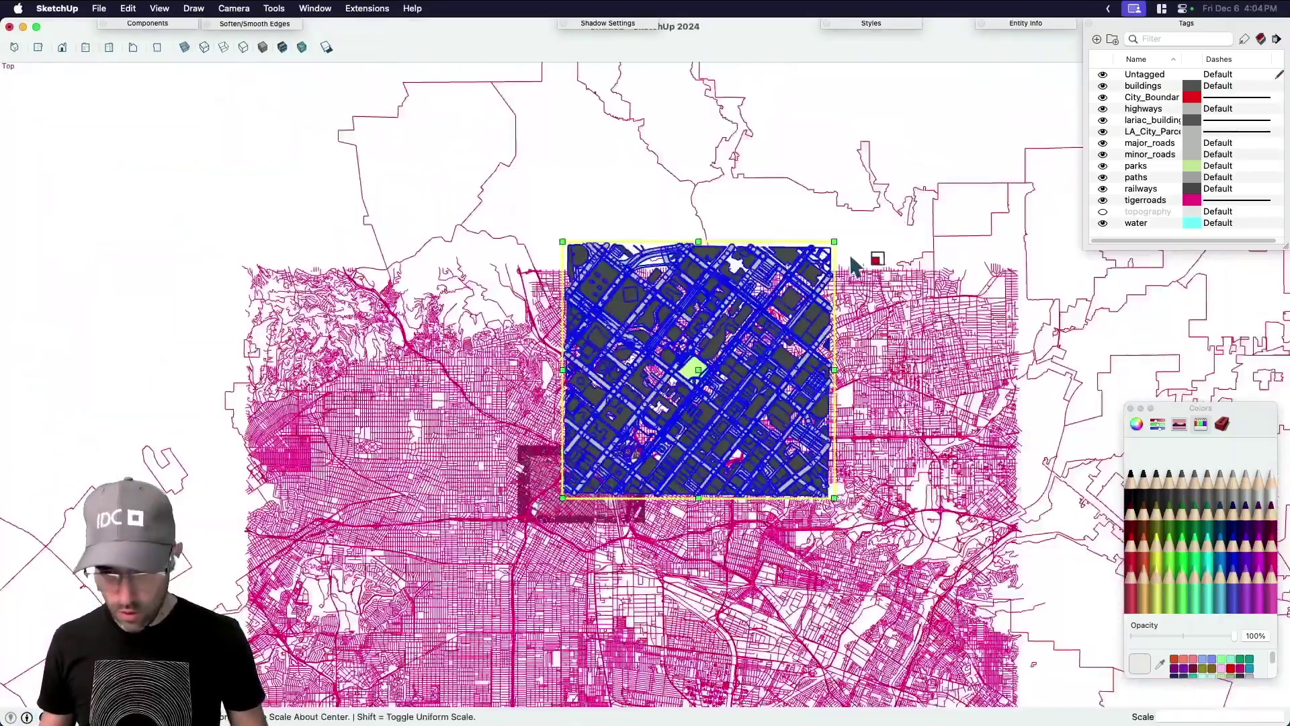
drag(833, 244, 575, 494)
scroll(579, 485, up, 10)
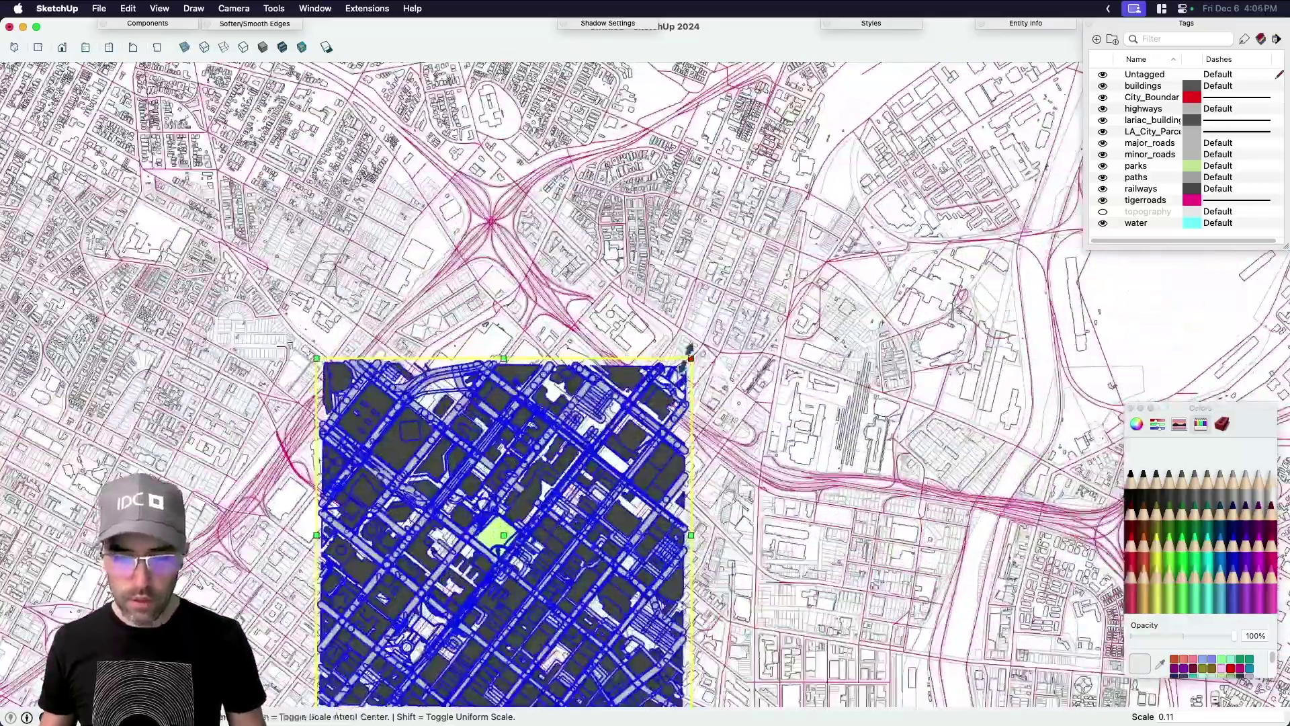
drag(688, 352, 554, 512)
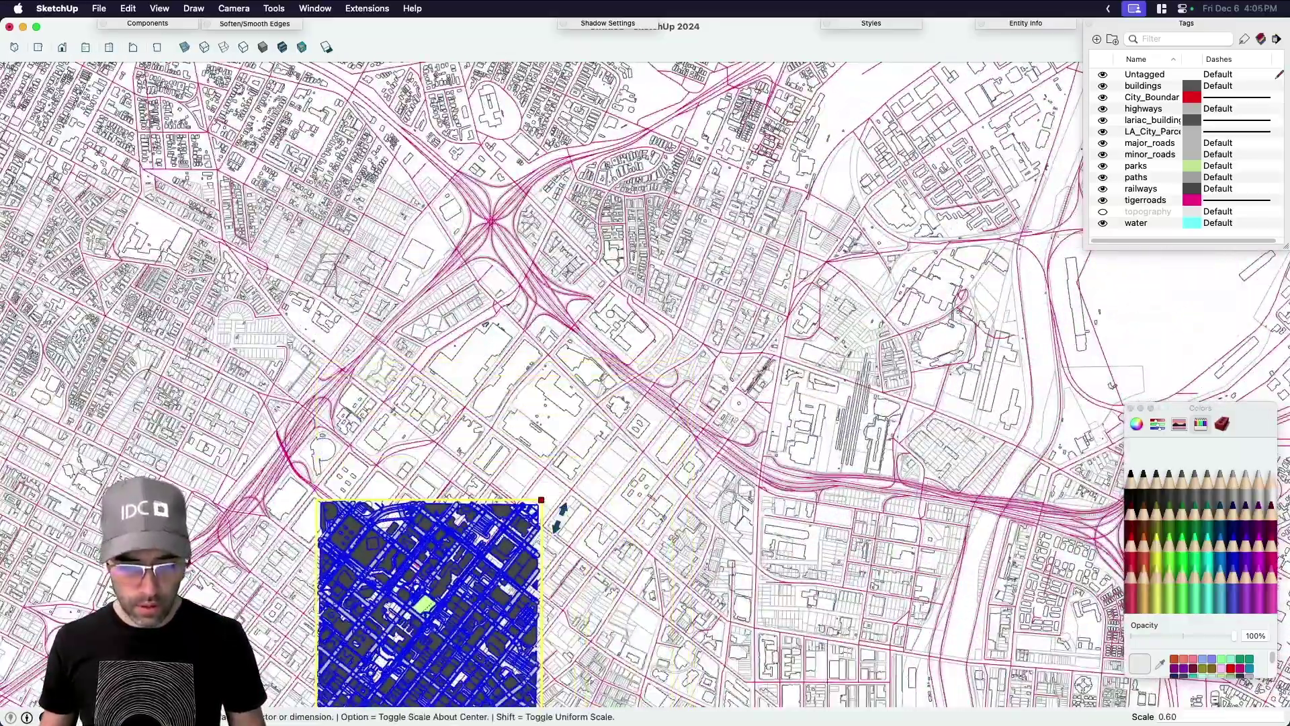
shift+middle_drag(571, 521, 672, 346)
scroll(670, 346, up, 3)
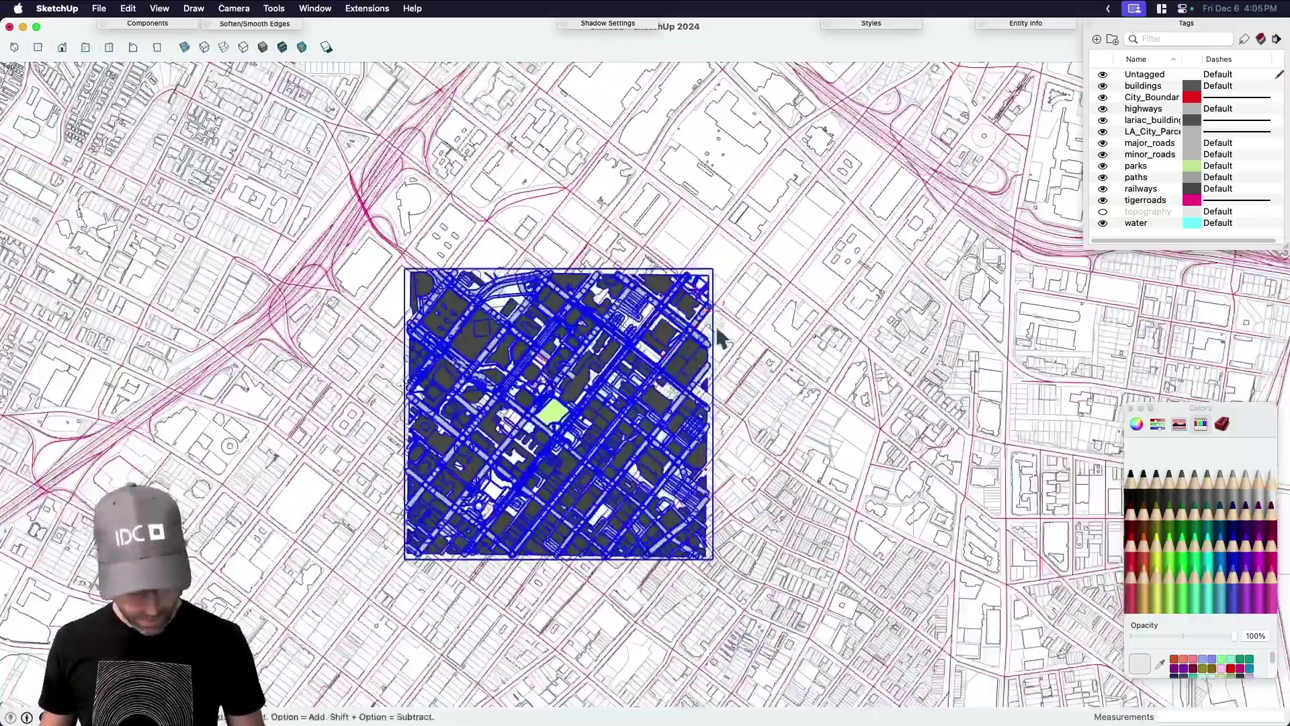
key(s)
mouse_move(712, 268)
mouse_down()
mouse_move(644, 330)
mouse_move(736, 259)
mouse_up()
key(space)
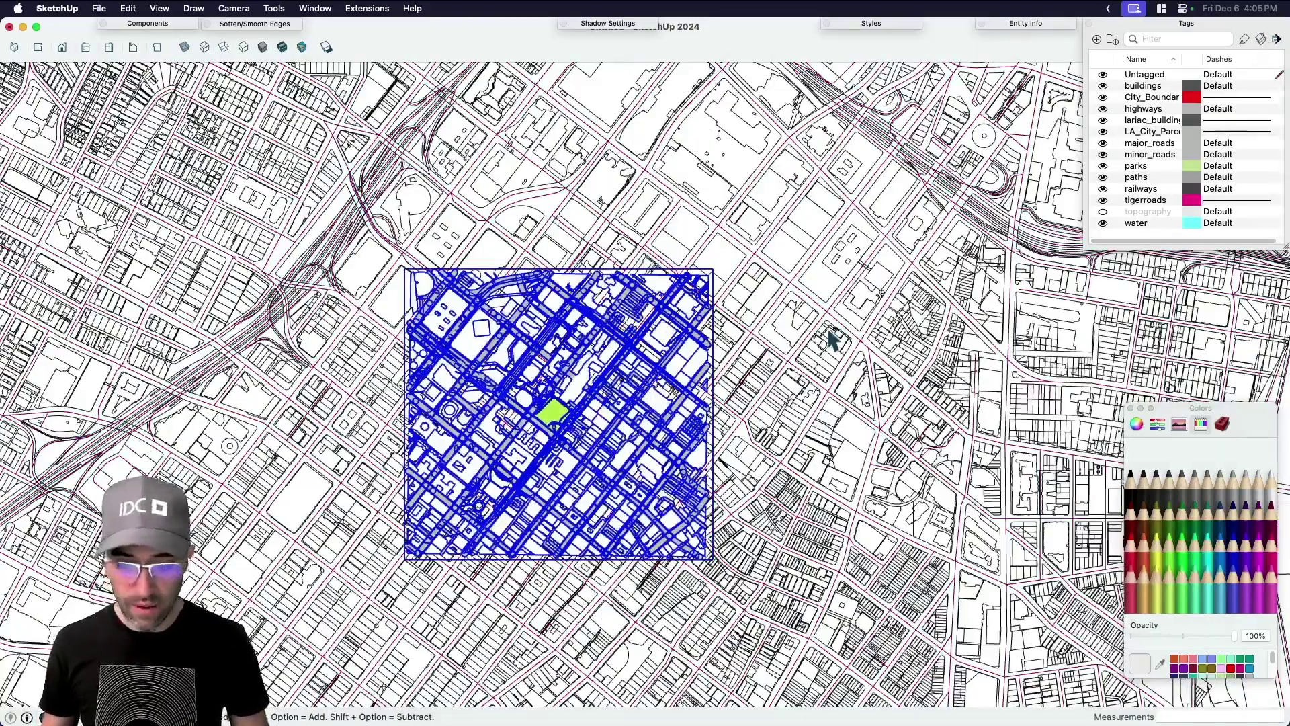
Examine the scaled downtown buildings against the surrounding Los Angeles map from low perspective angles.
middle_drag(836, 337, 583, 195)
scroll(583, 196, down, 3)
middle_drag(568, 397, 608, 261)
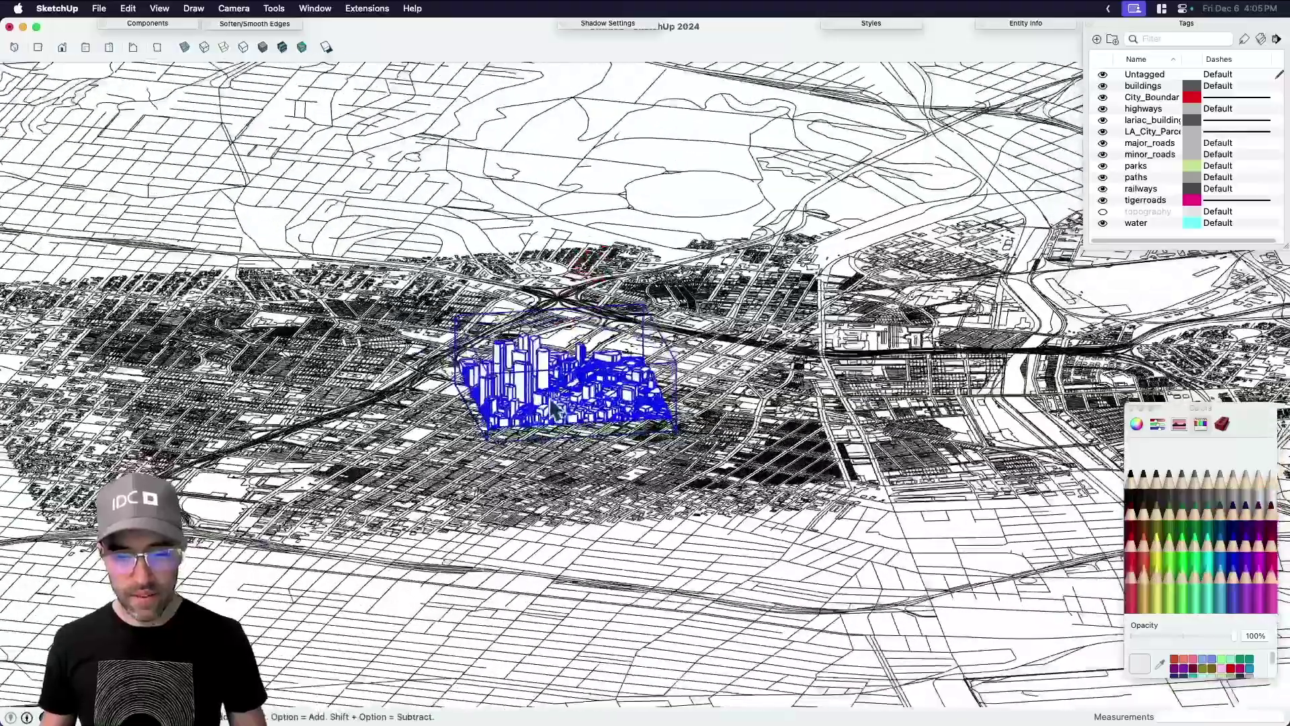
scroll(547, 410, up, 5)
middle_drag(543, 464, 635, 392)
click(634, 393)
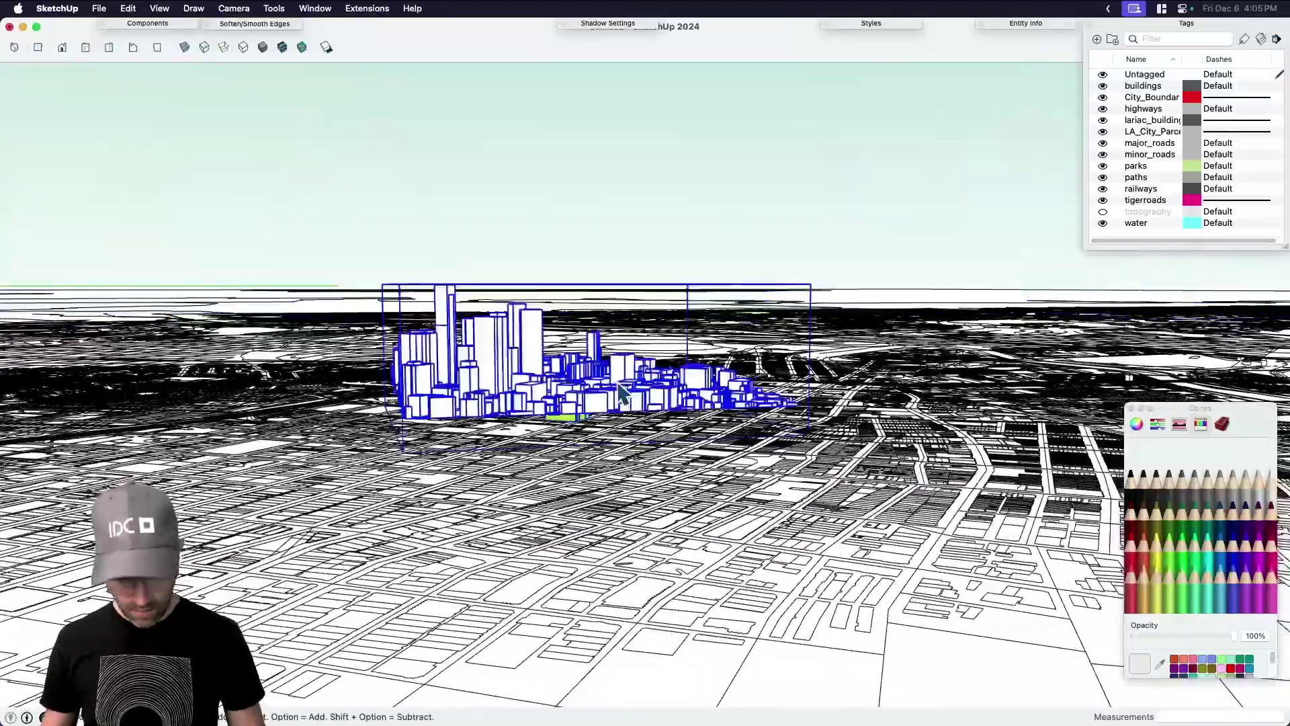
Move the scaled downtown model vertically until its base sits on the Los Angeles map plane, and clear the selection.
key(m)
click(583, 363)
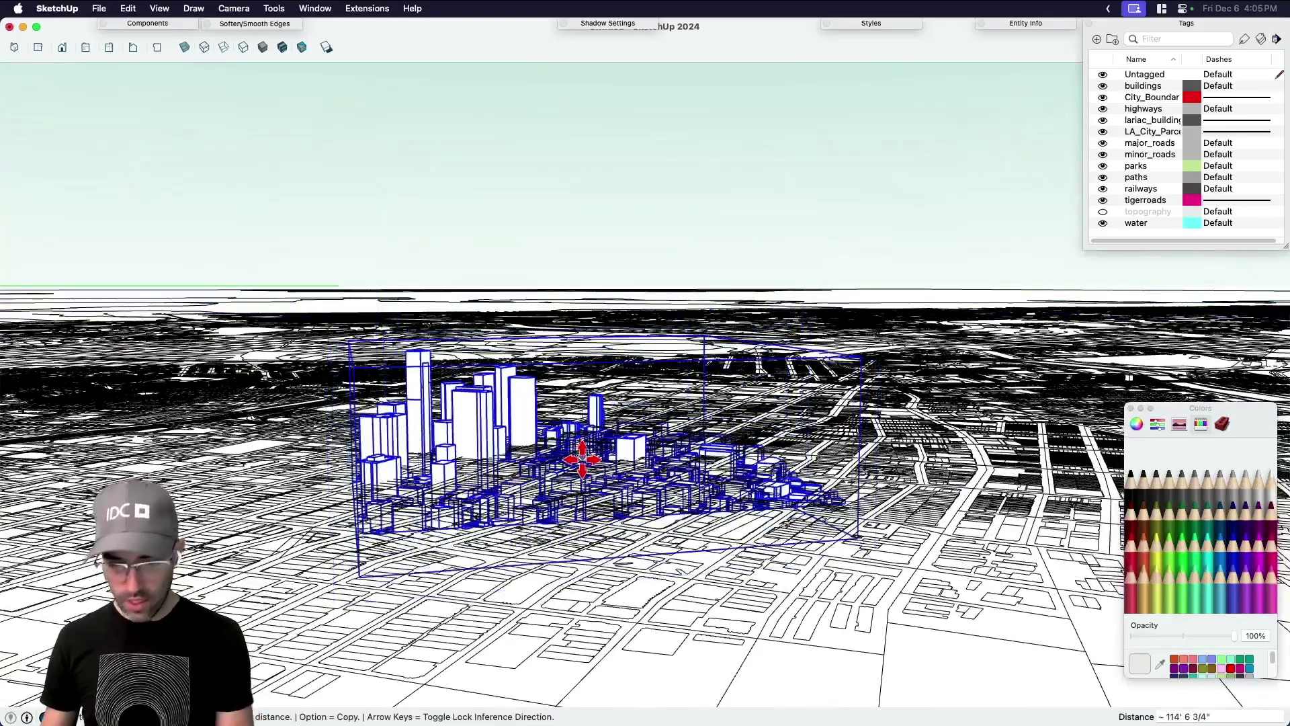
click(588, 472)
scroll(598, 443, up, 5)
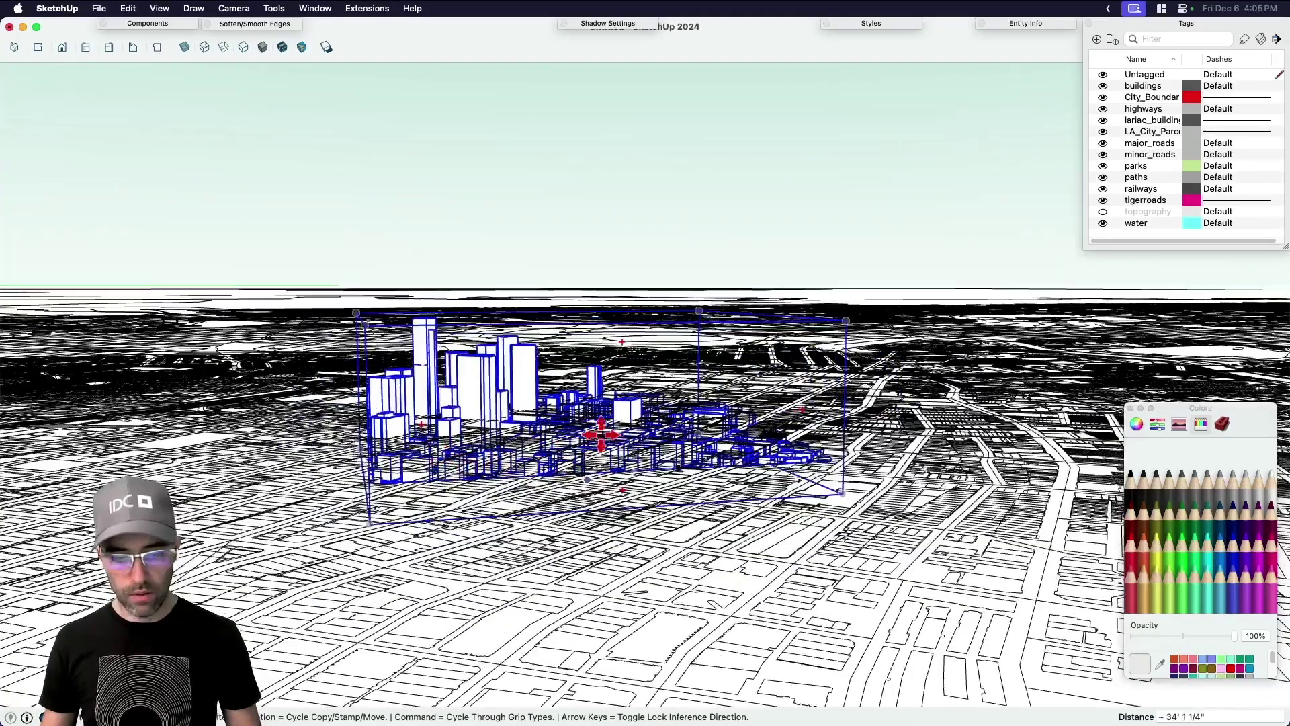
middle_drag(631, 441, 426, 489)
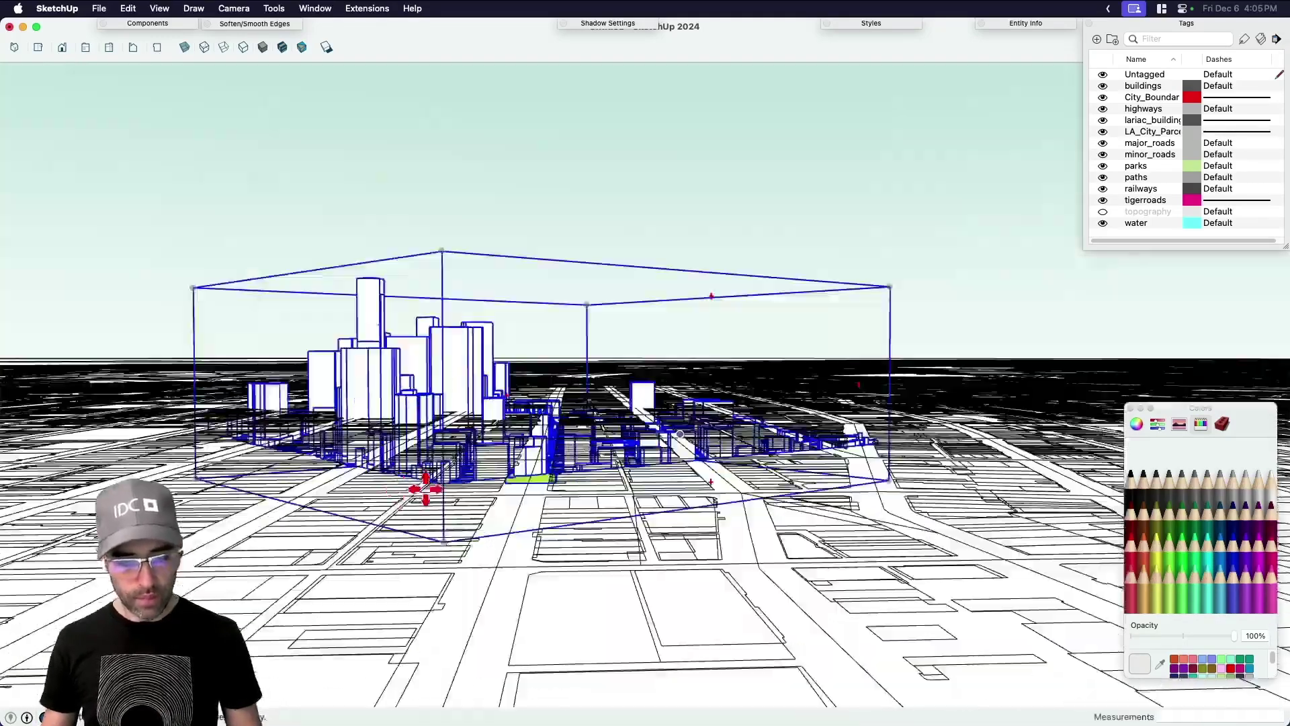
click(438, 441)
key(Escape)
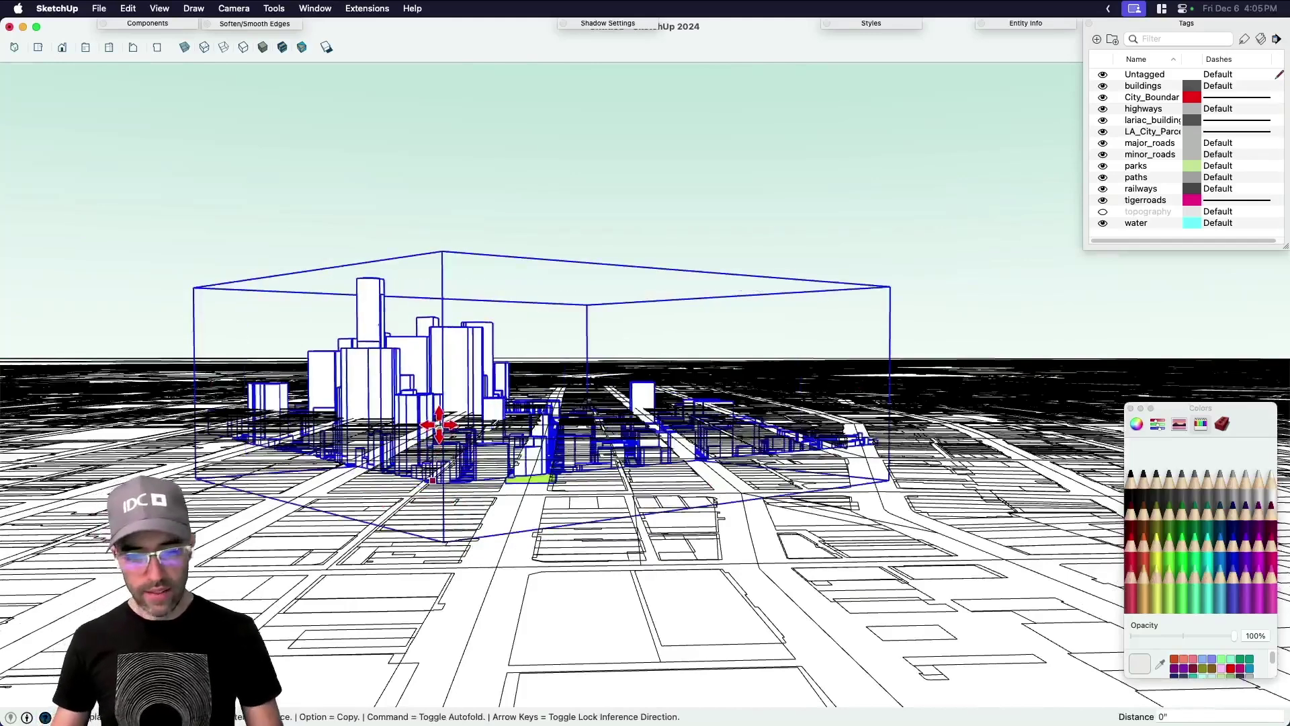
key(space)
click(705, 152)
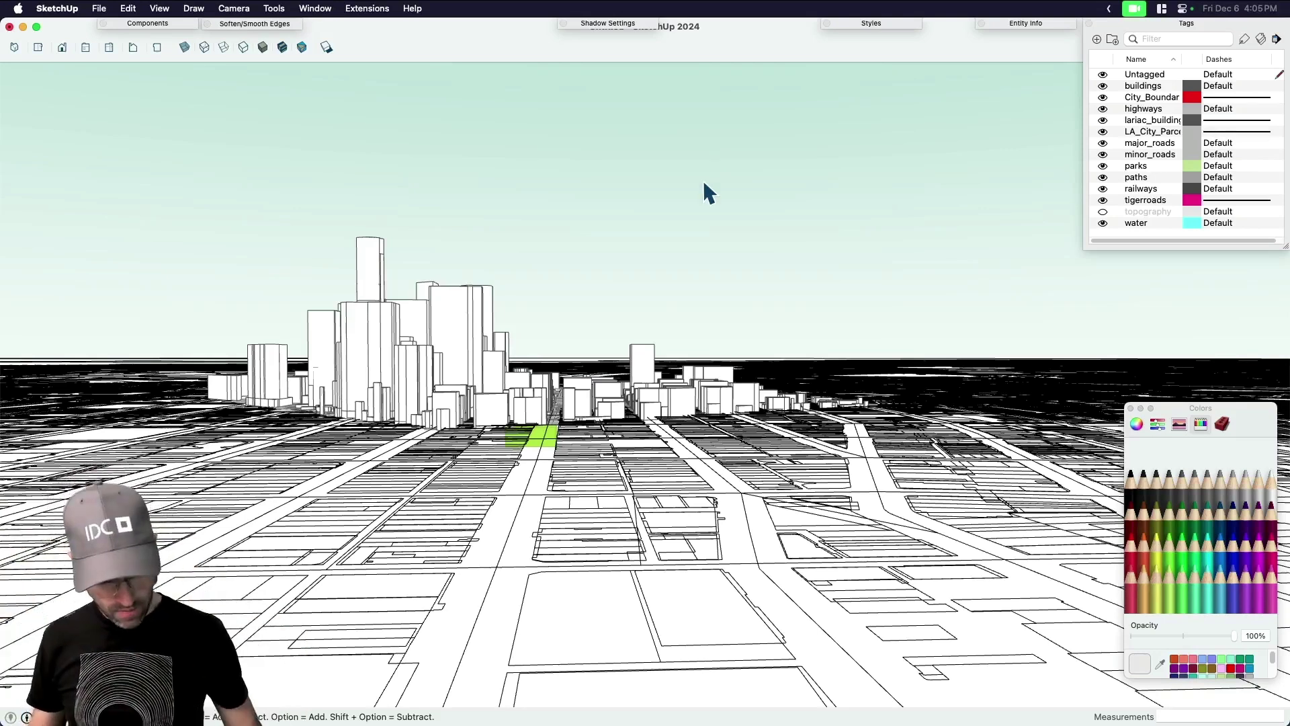
Examine how the downtown model lines up with the Los Angeles map from the top view and a close-up oblique angle around the park.
key(shift+p)
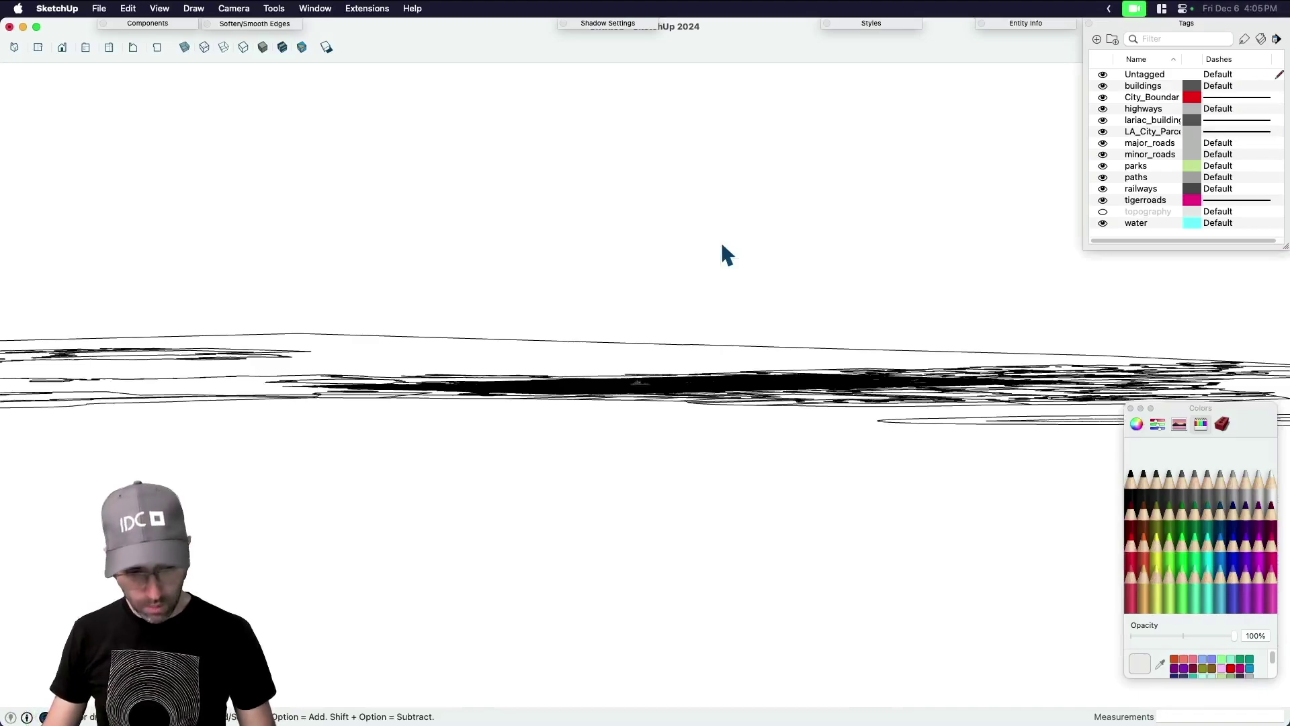
key(super+2)
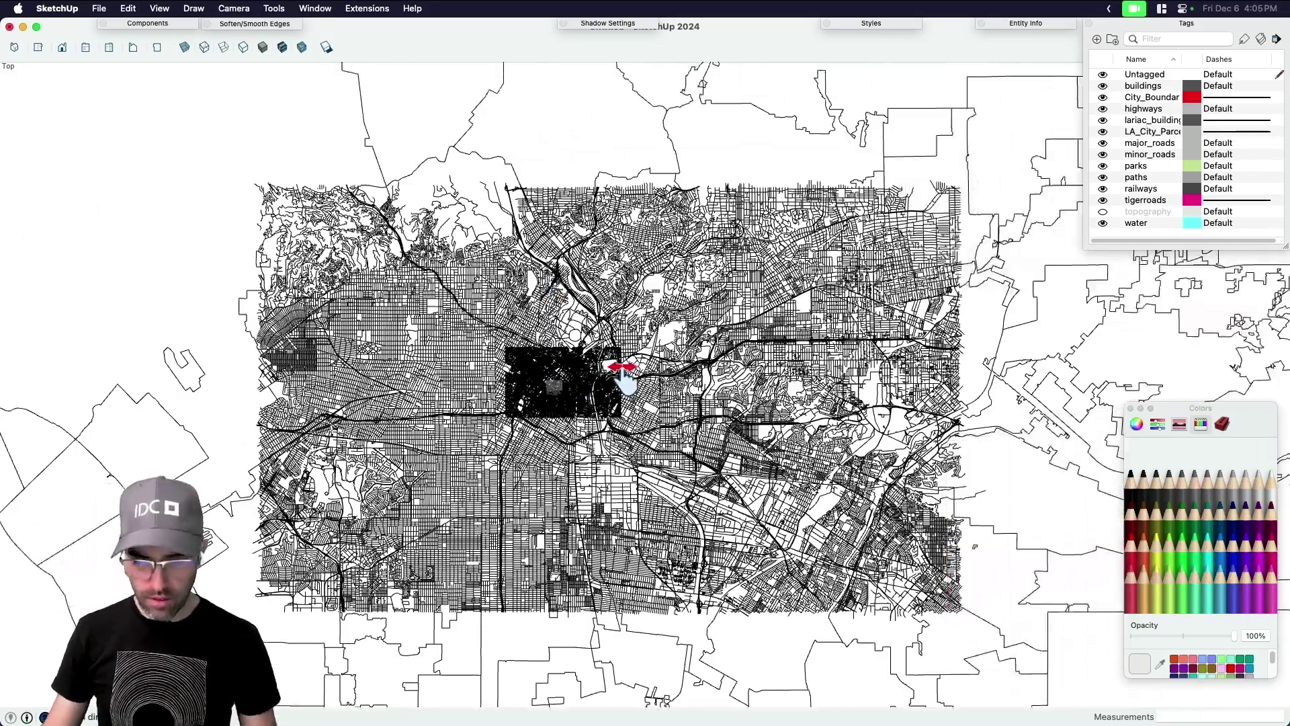
scroll(548, 413, up, 6)
scroll(548, 414, up, 10)
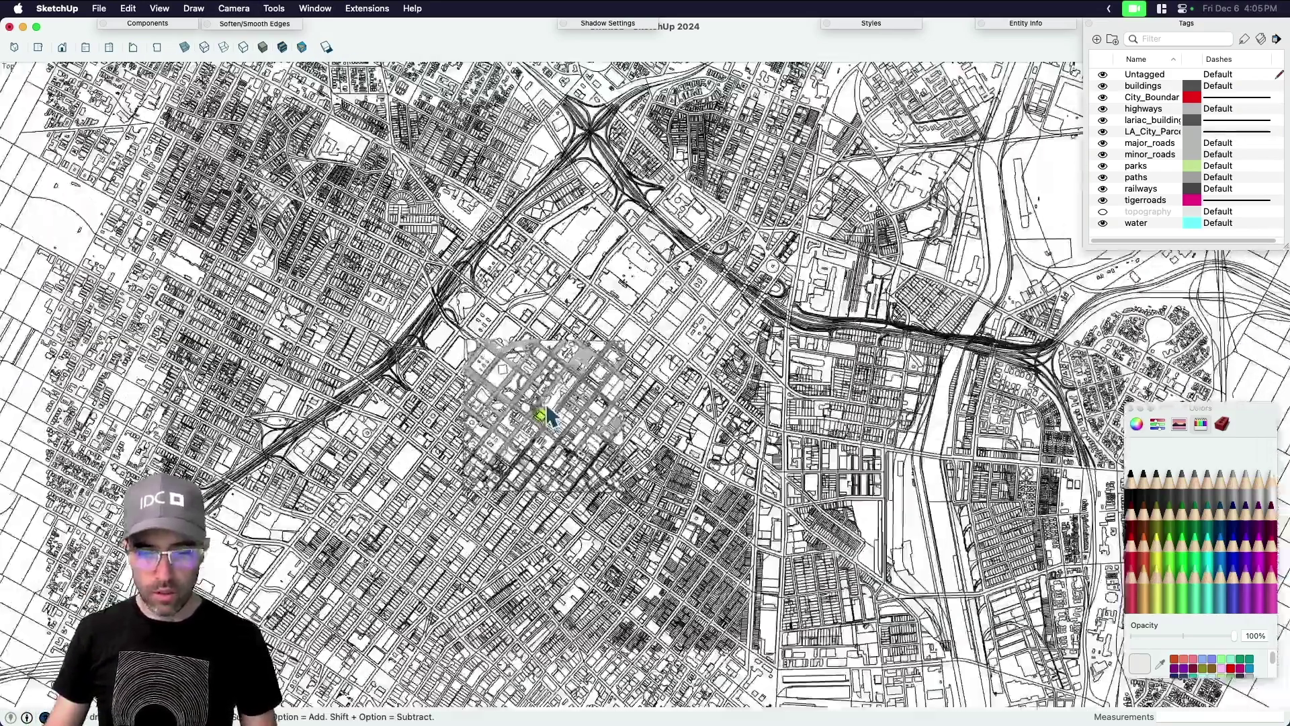
scroll(547, 420, up, 5)
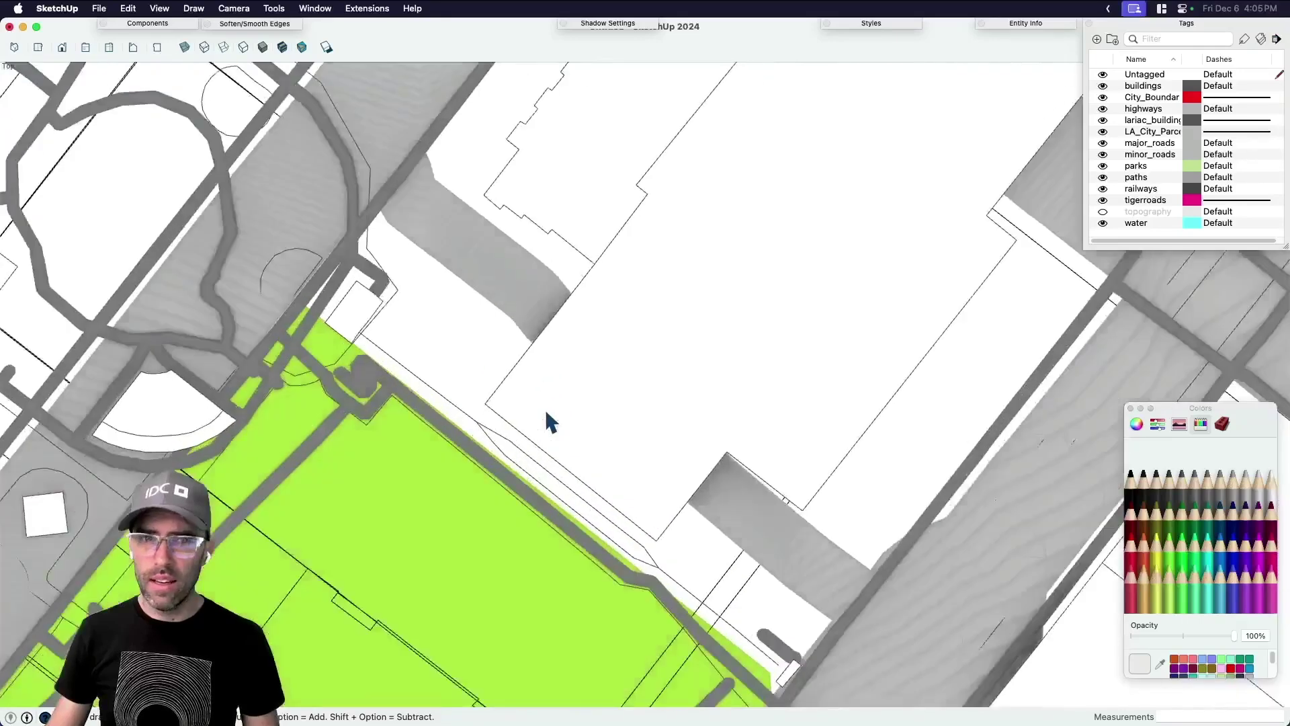
middle_drag(541, 446, 629, 155)
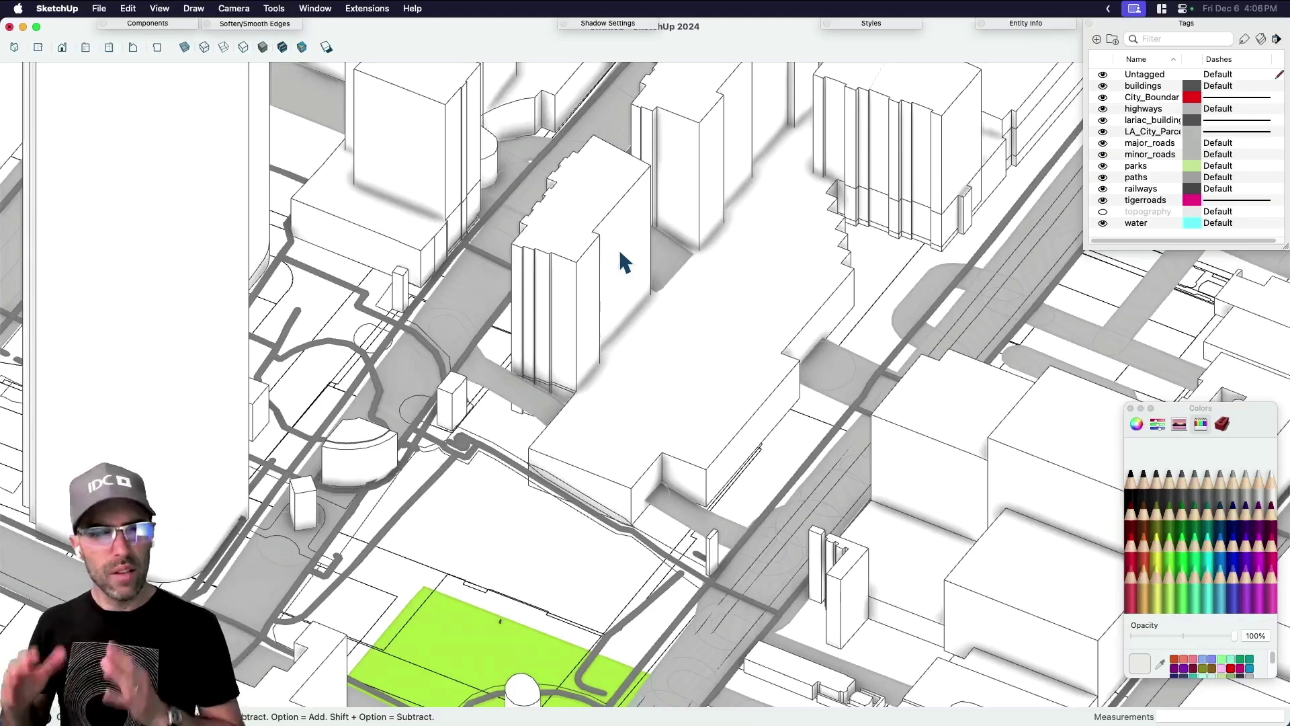
Widen the oblique downtown view, close the Colors palette and collapse the Tags list to uncover the model.
scroll(621, 254, down, 5)
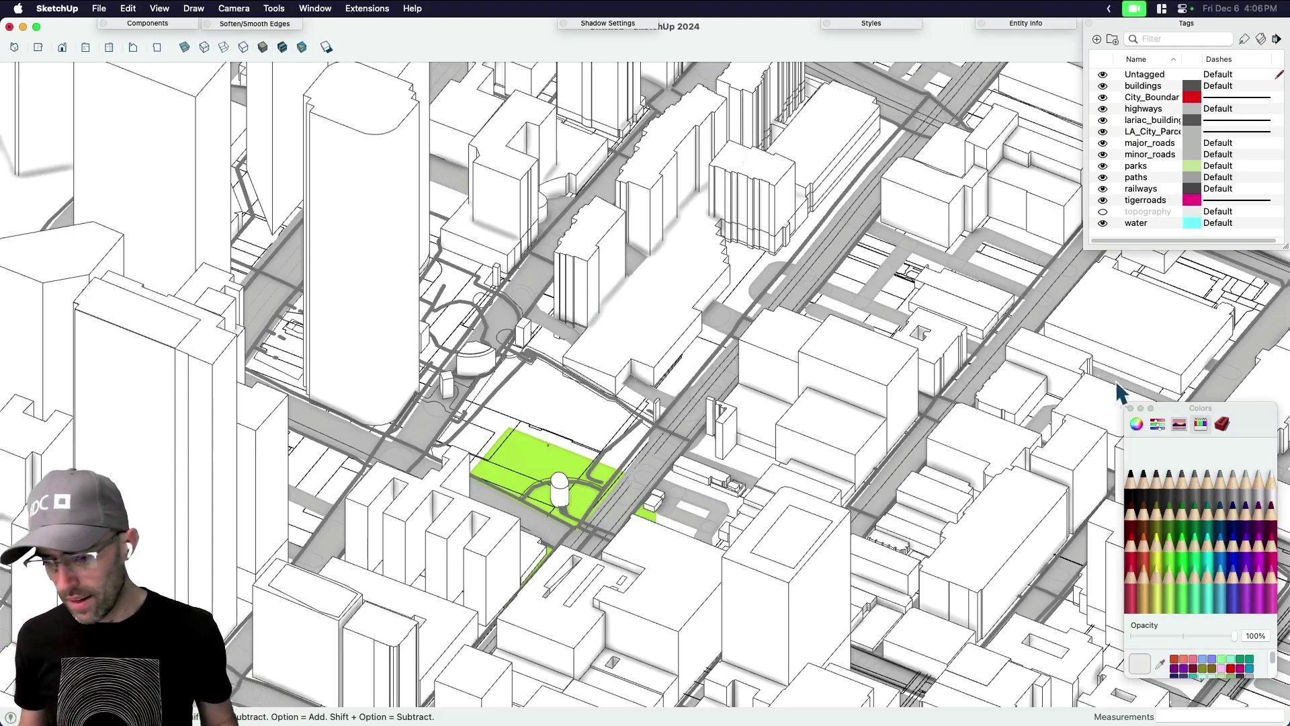
click(1131, 408)
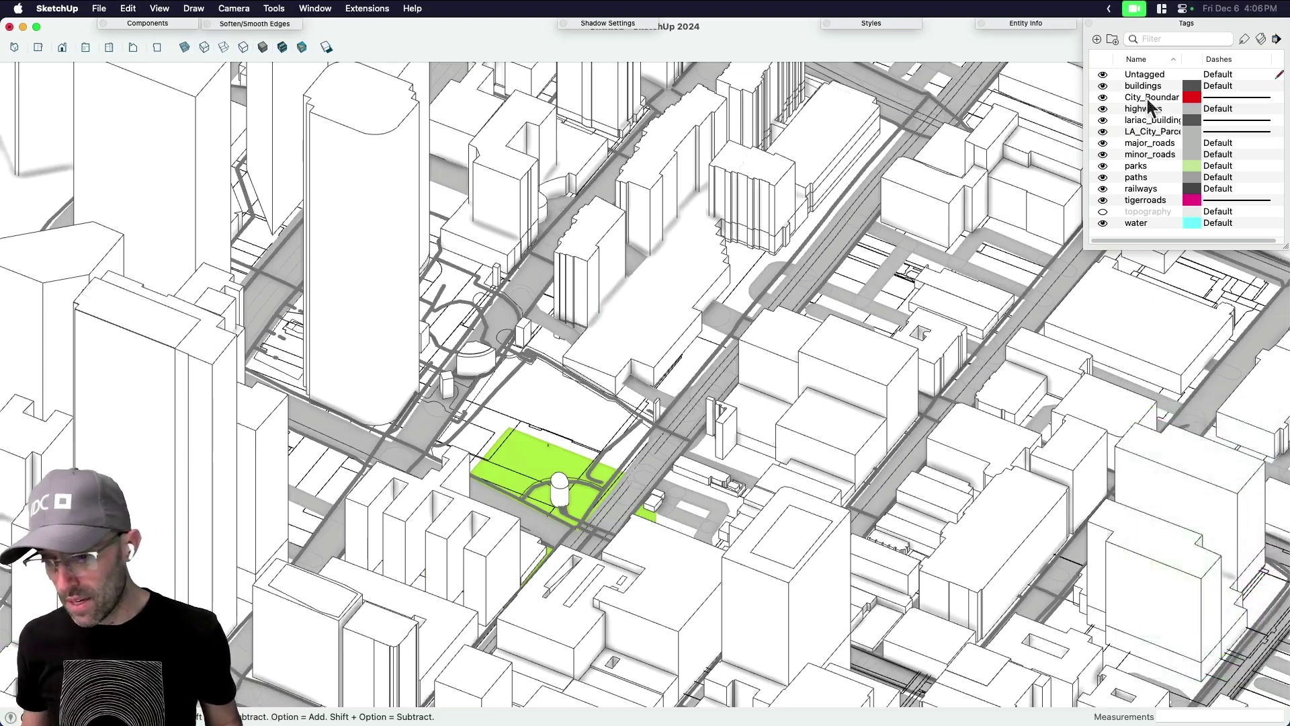
click(1175, 24)
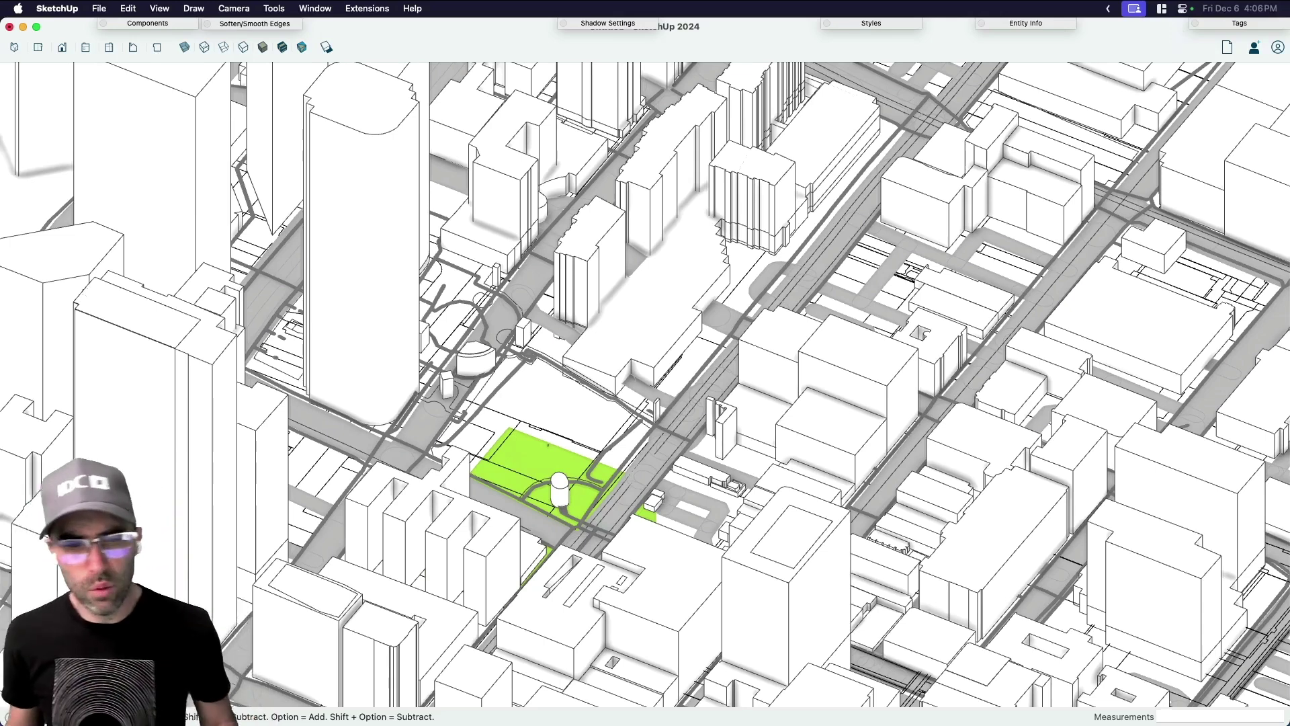
Switch to the 3DBC2024_CitiesfmScratch presentation in Firefox, start the slideshow from the Live Demo slide and advance to the Context Types slide.
key(super+Tab)
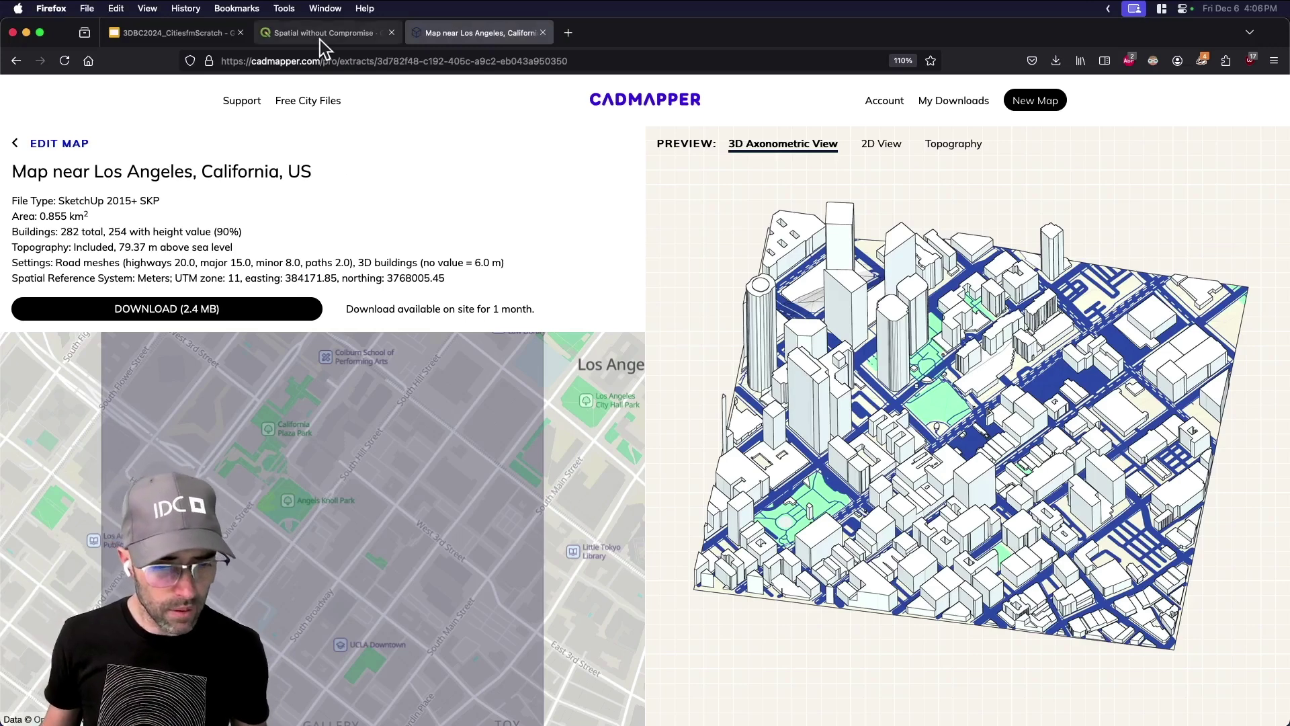
click(156, 35)
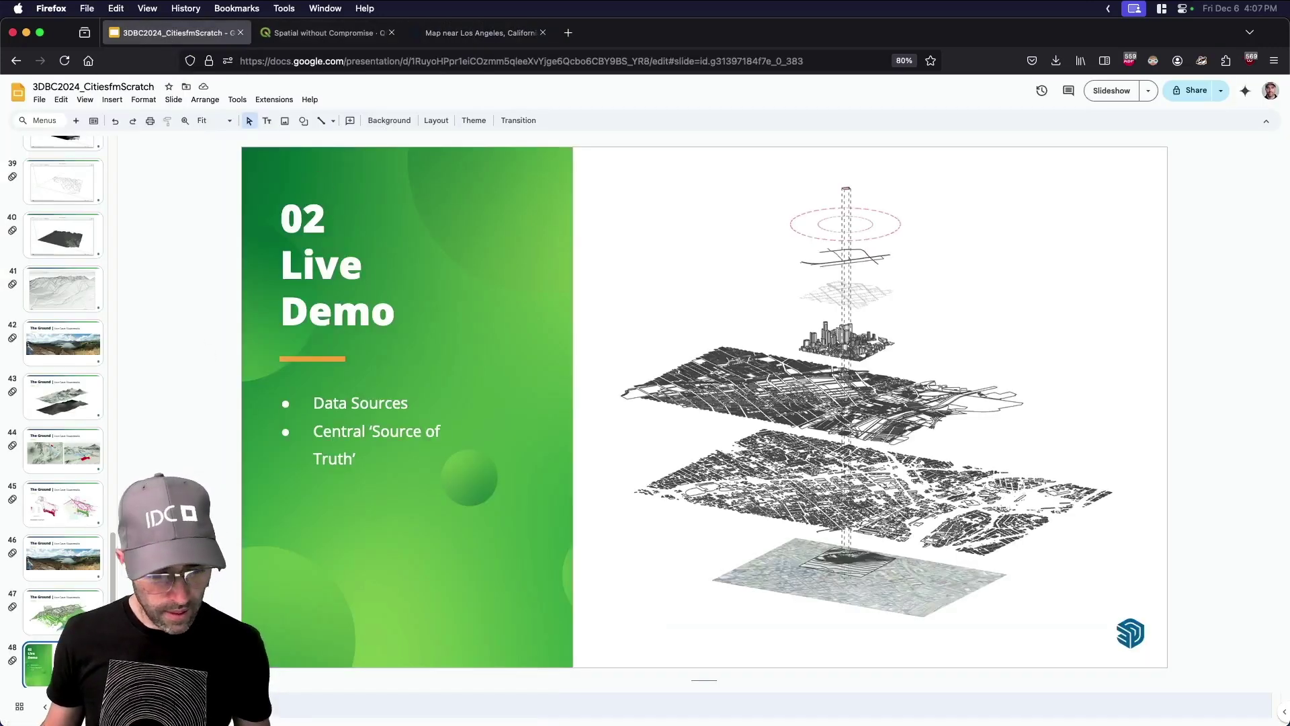
click(1105, 87)
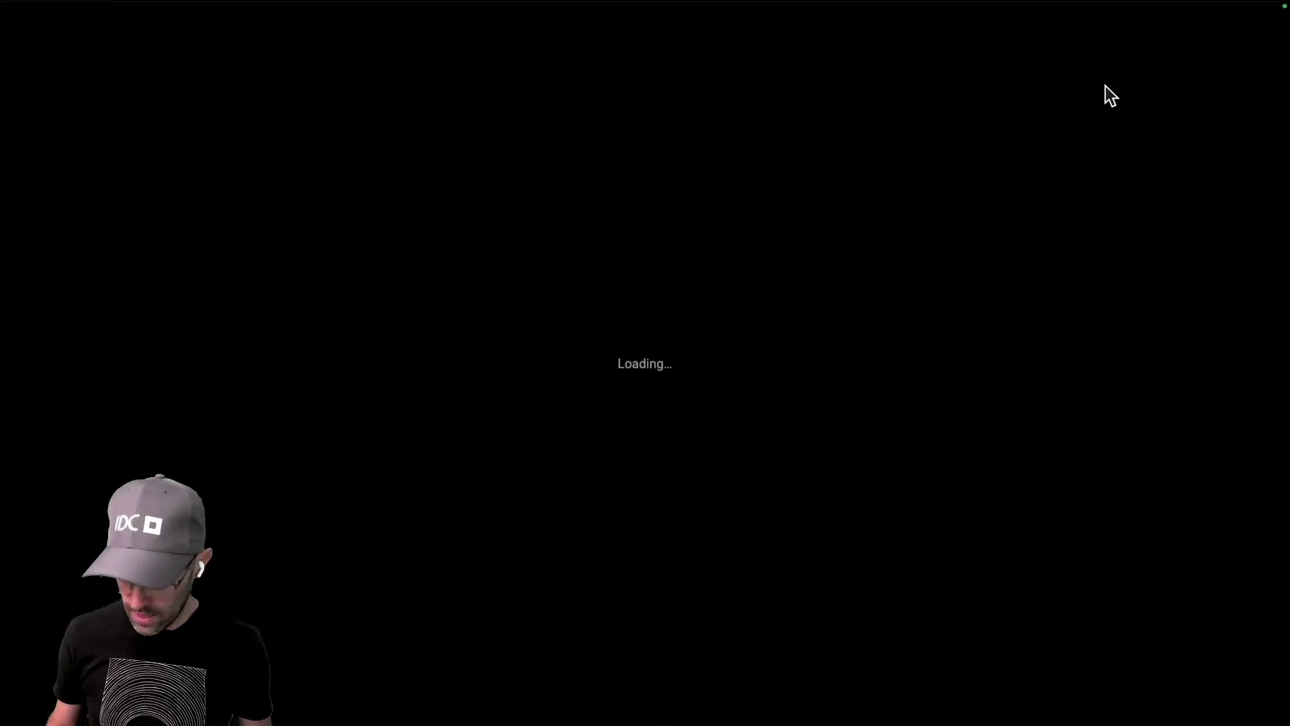
key(Right)
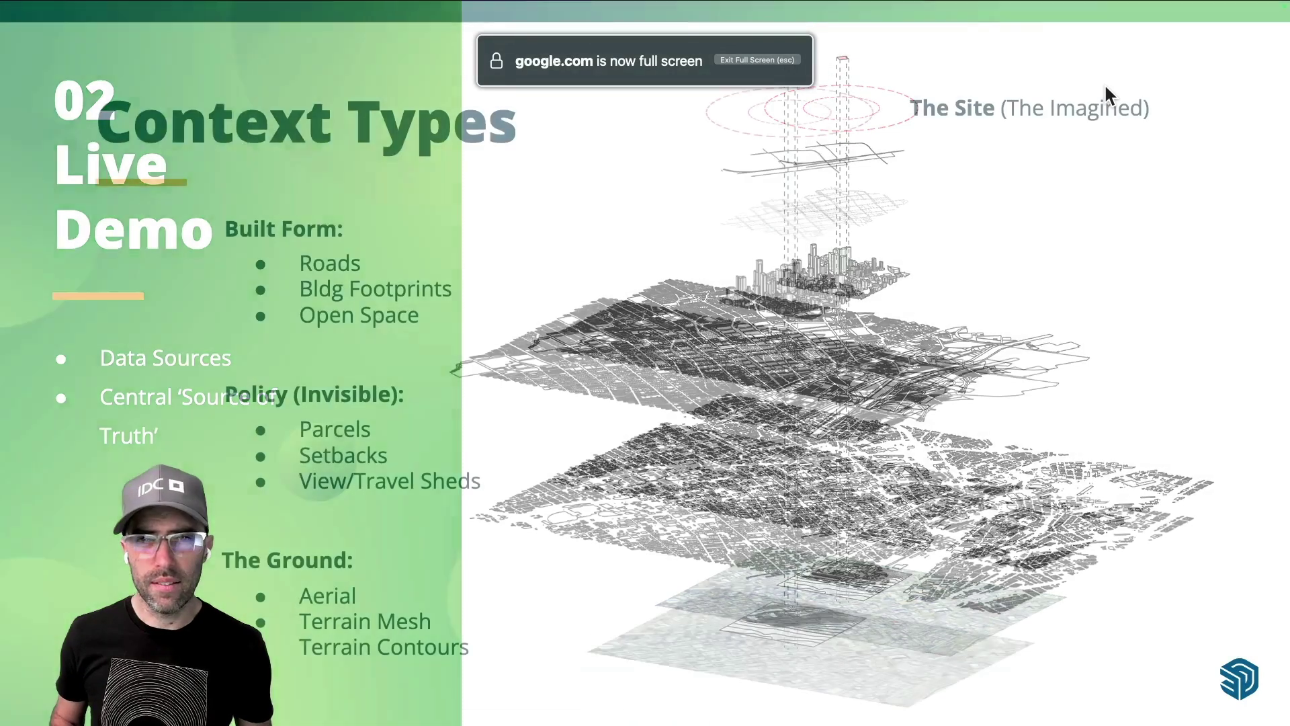